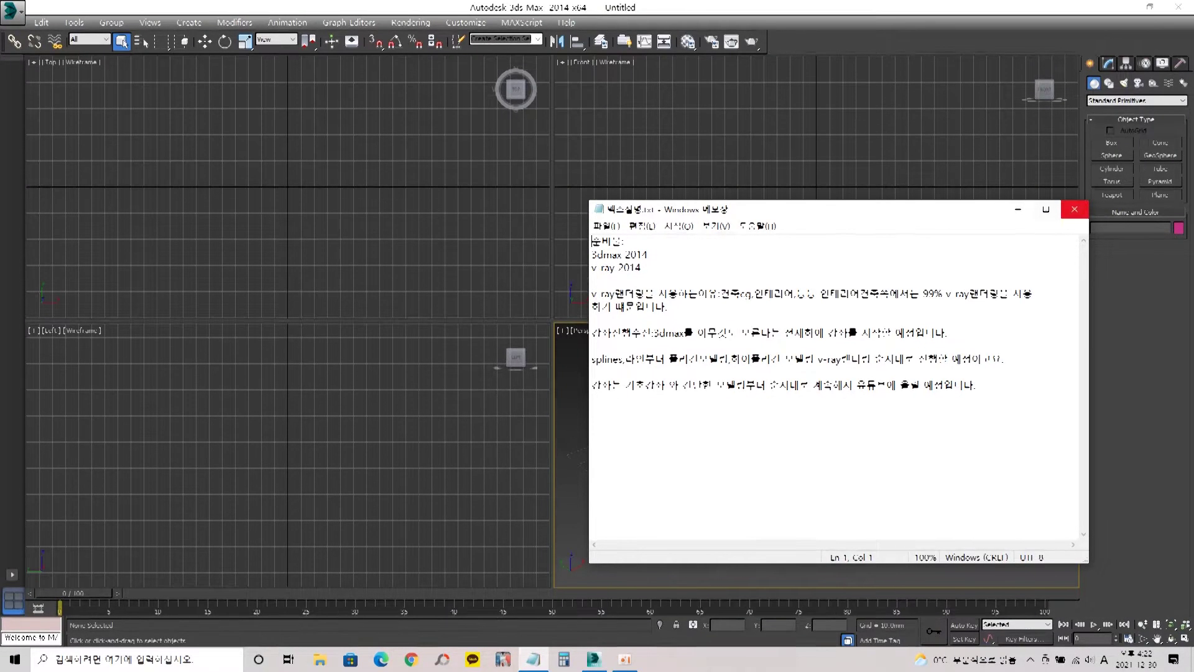
- Close the text notes and review the file commands, including Reset, Save As, Import and Open, along with the Group commands
click(1074, 209)
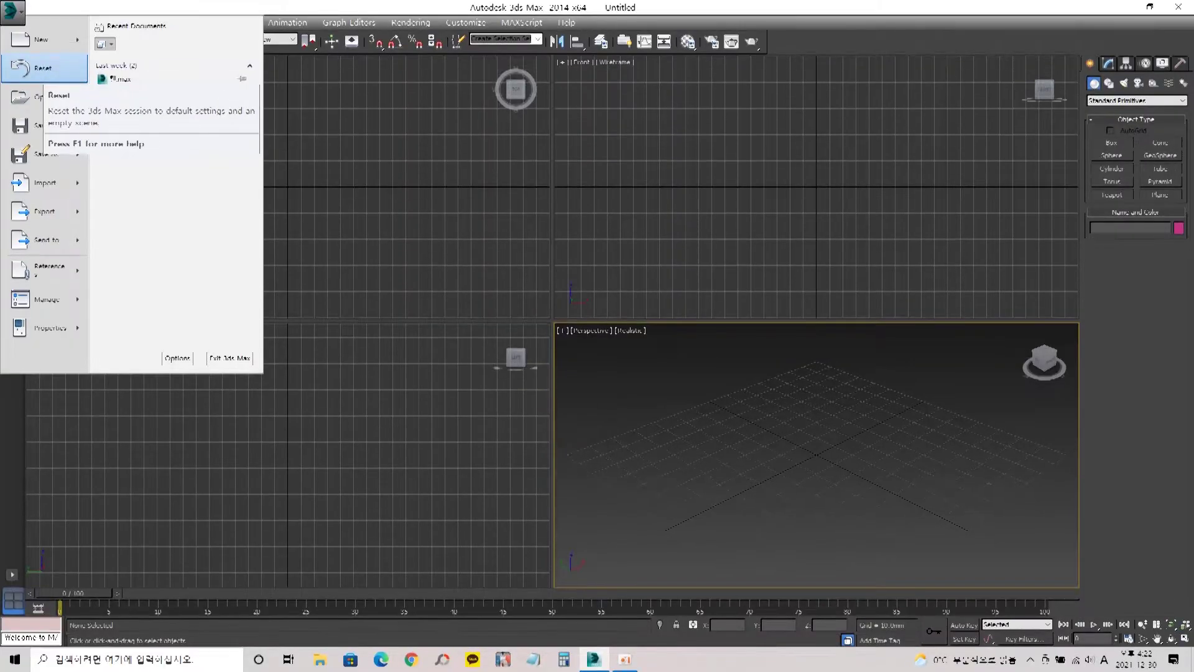
click(398, 187)
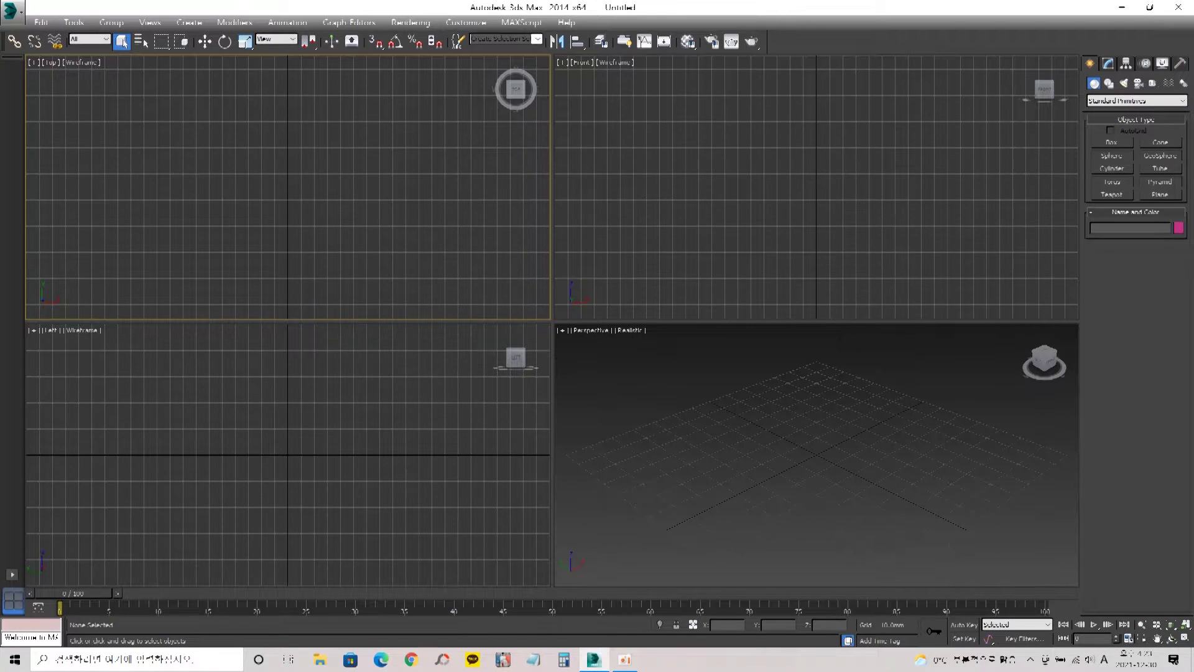
key(alt+f)
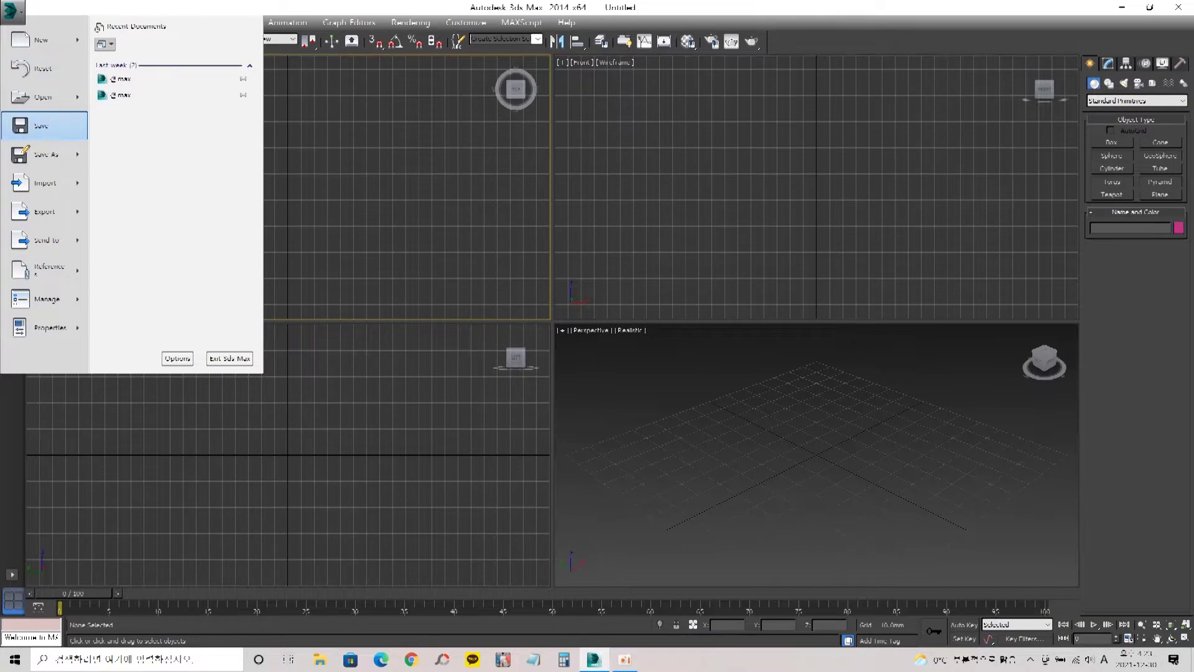
mouse_move(47, 154)
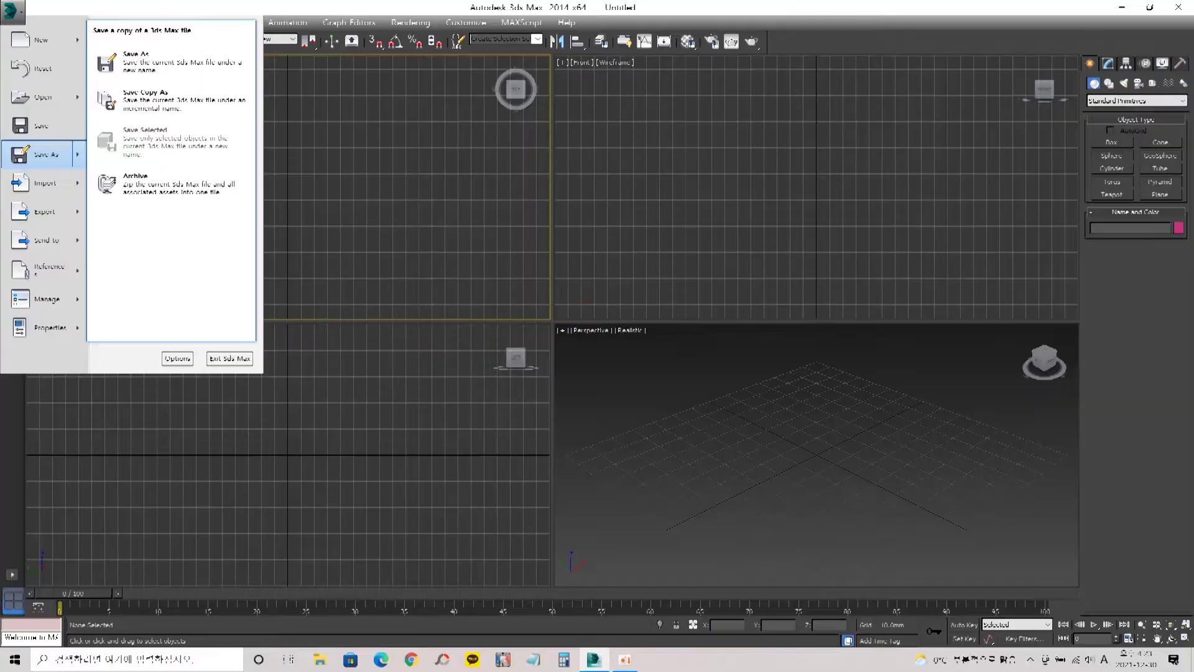
mouse_move(45, 183)
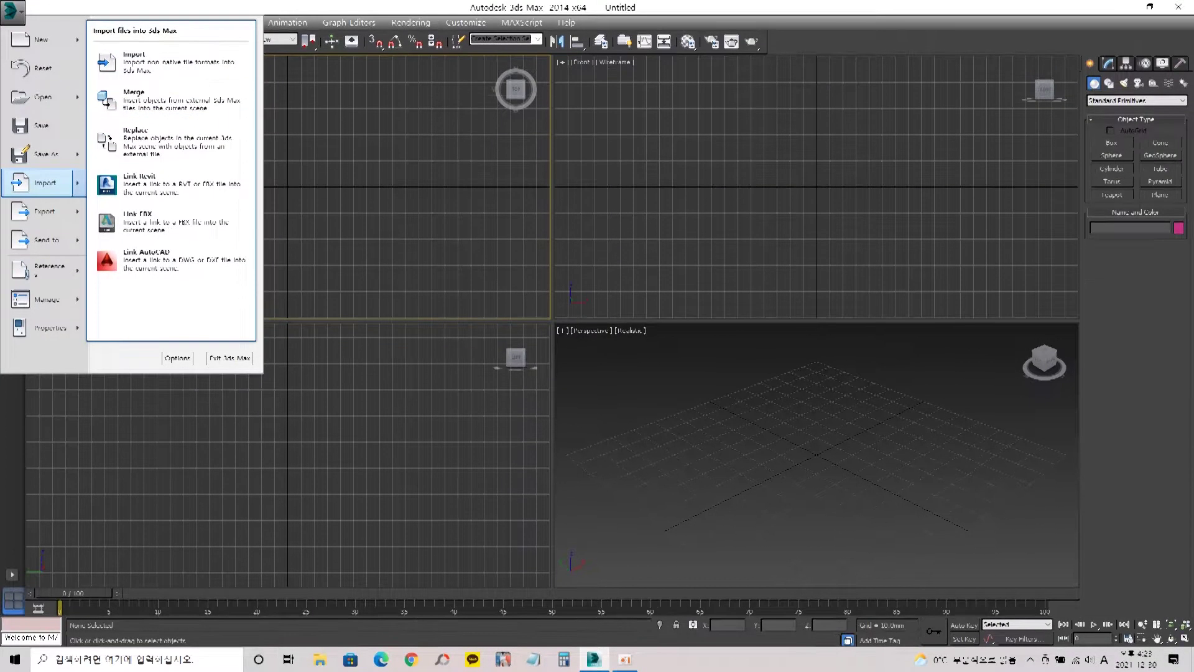
click(13, 11)
click(12, 11)
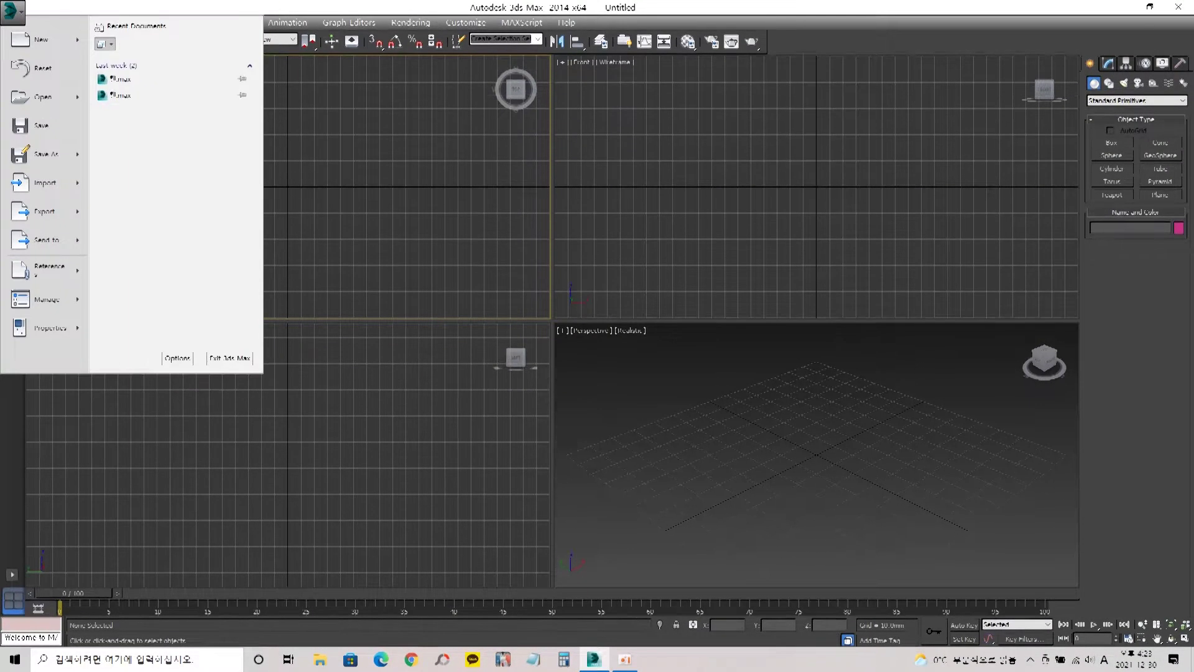
key(ctrl+o)
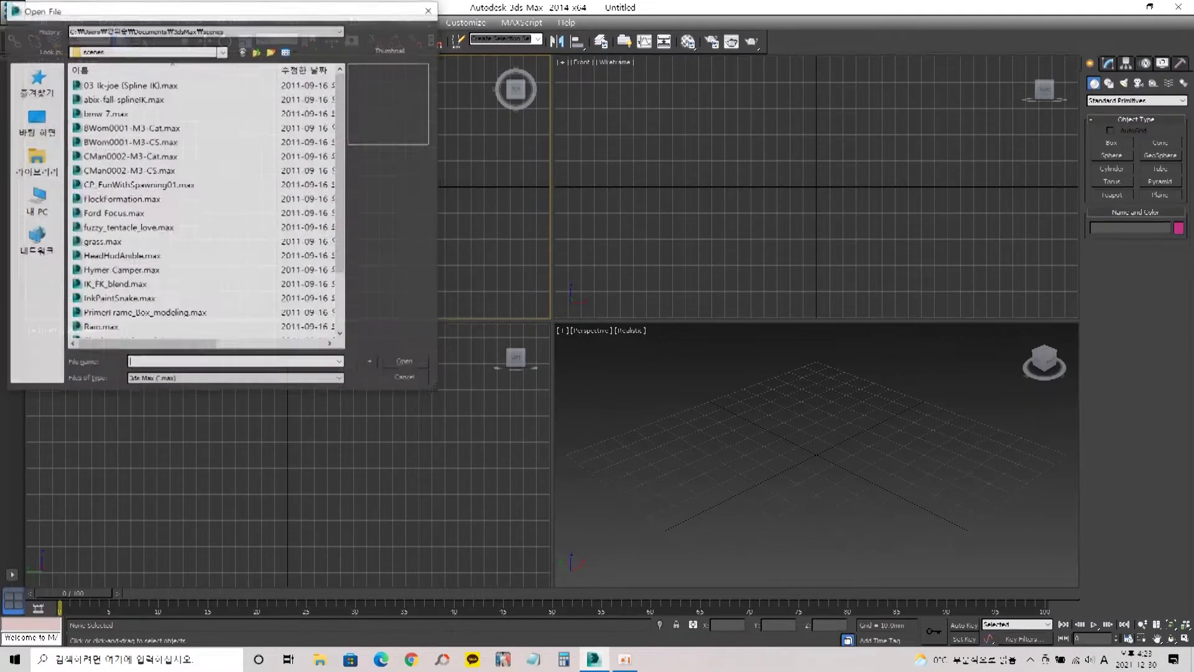
key(Escape)
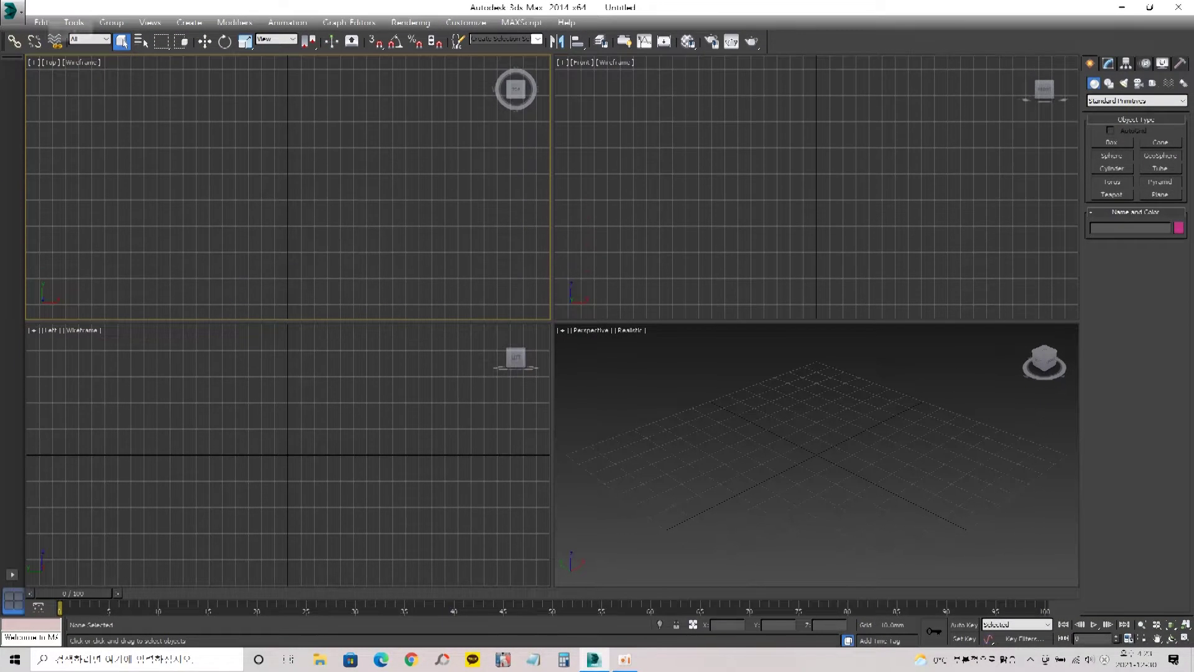
key(alt+t)
key(Right)
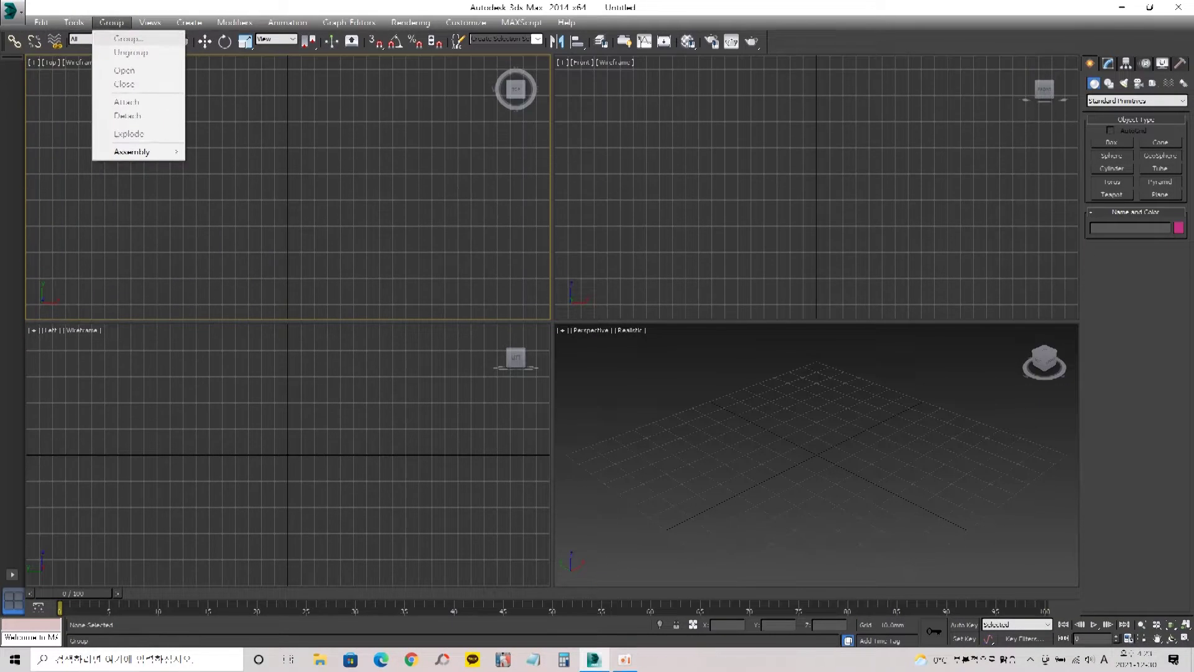
key(Right)
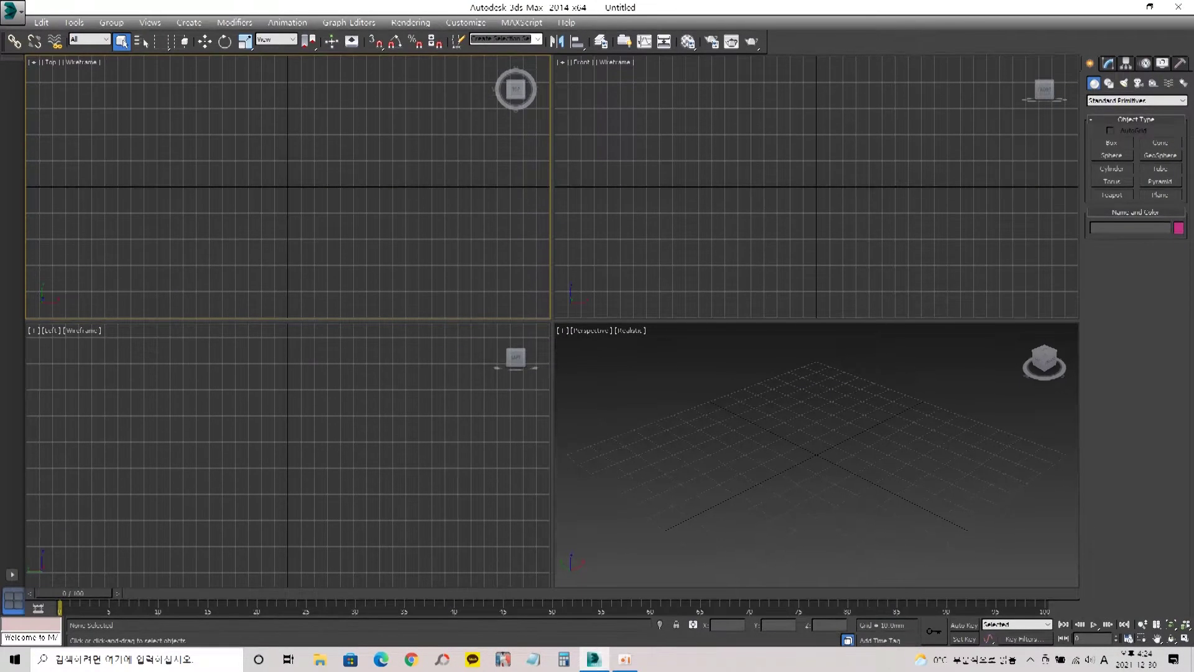
- Create a trial box on the grid in the Perspective viewport and delete it
click(1112, 142)
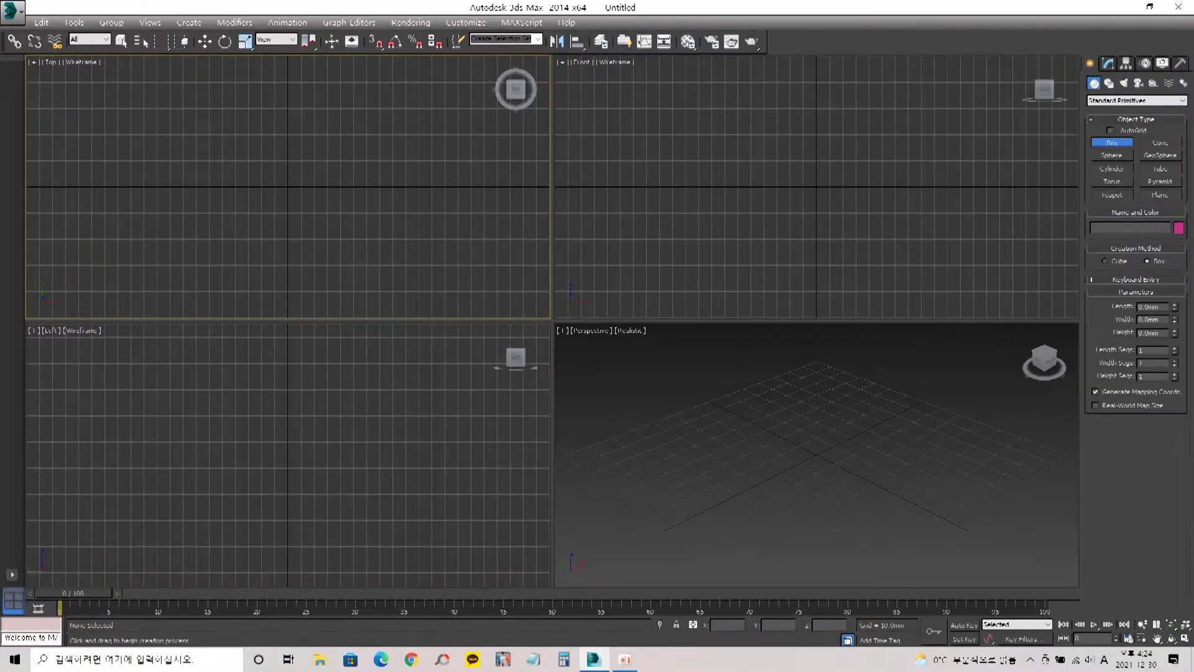
drag(828, 501, 811, 412)
click(811, 326)
right_click(811, 326)
right_click(889, 398)
click(908, 406)
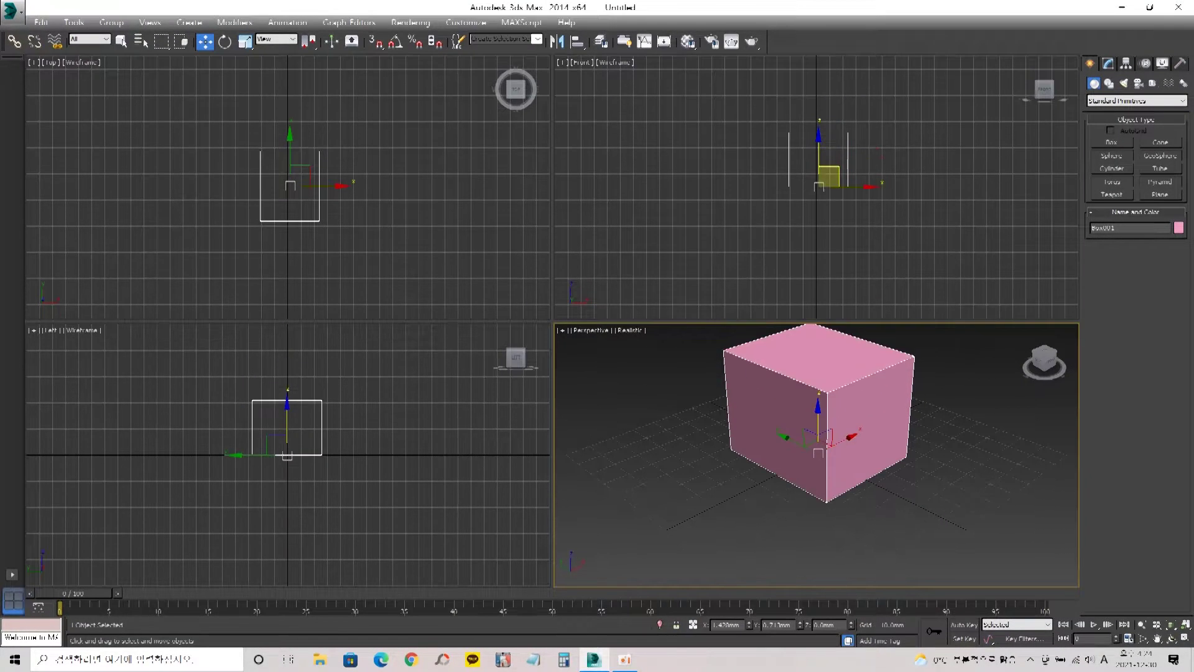
click(150, 22)
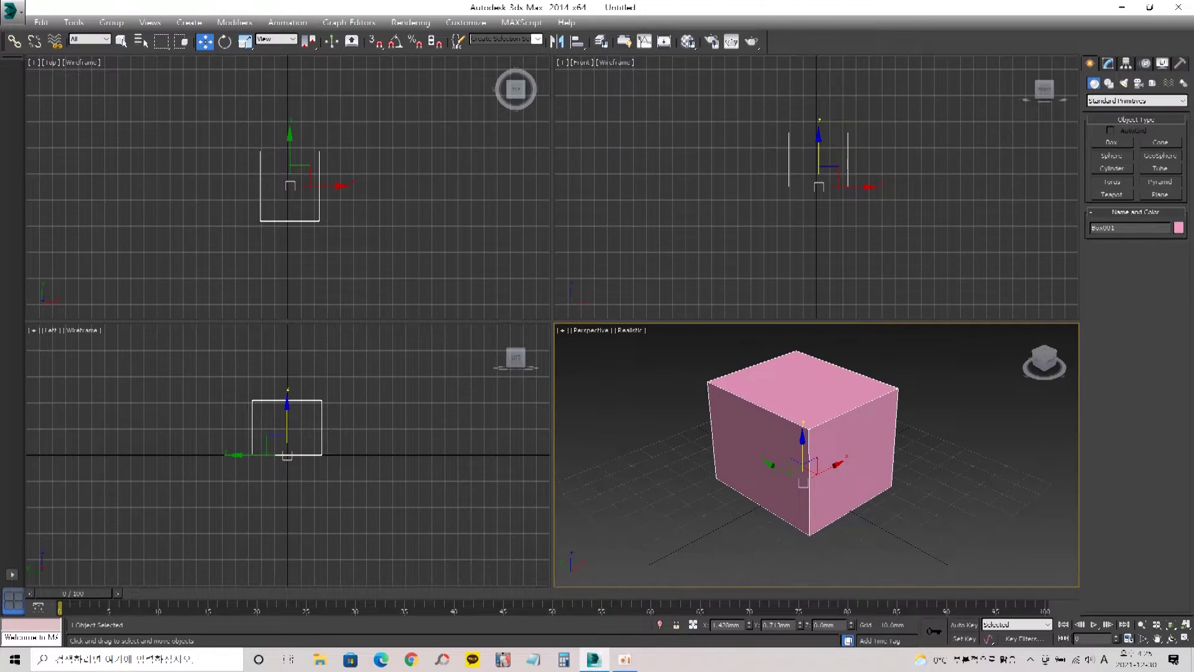
key(Delete)
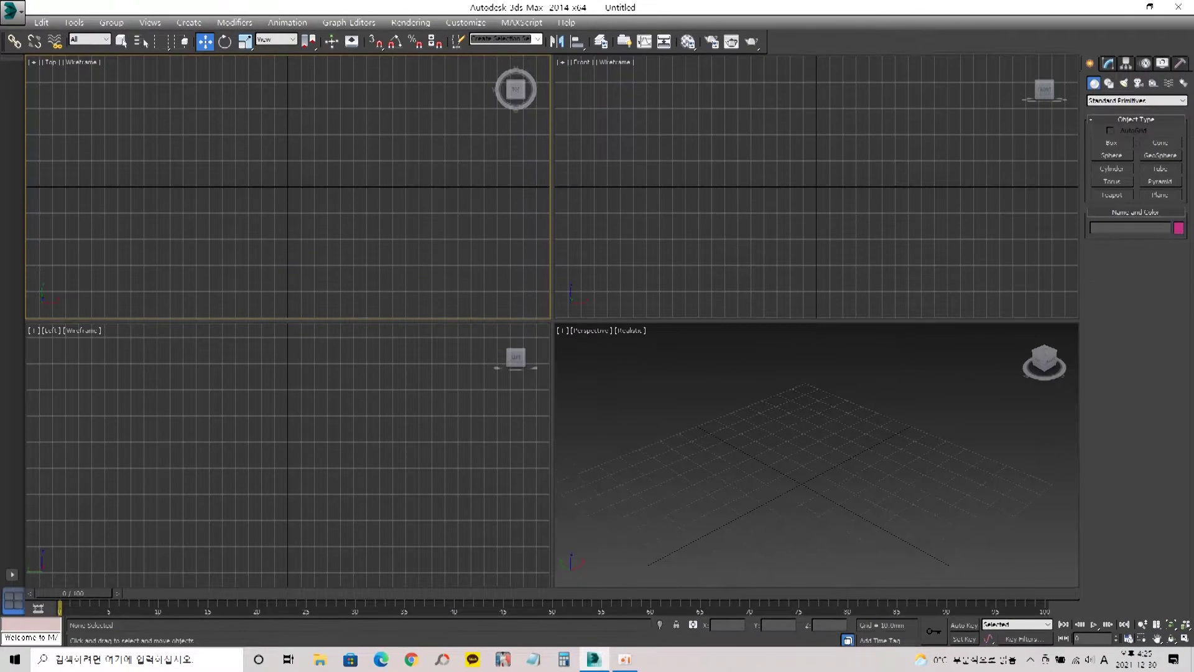
- Create a box about 53 mm long, 57 mm wide and 52 mm high around the grid centre in the Perspective viewport
click(816, 455)
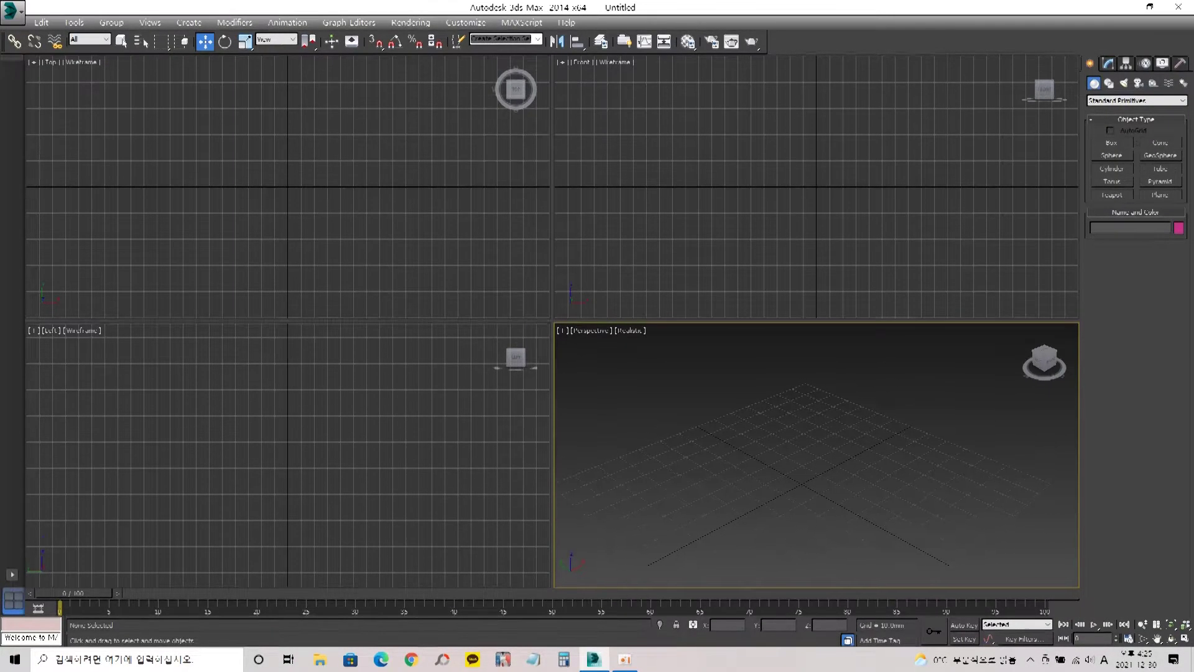
click(816, 188)
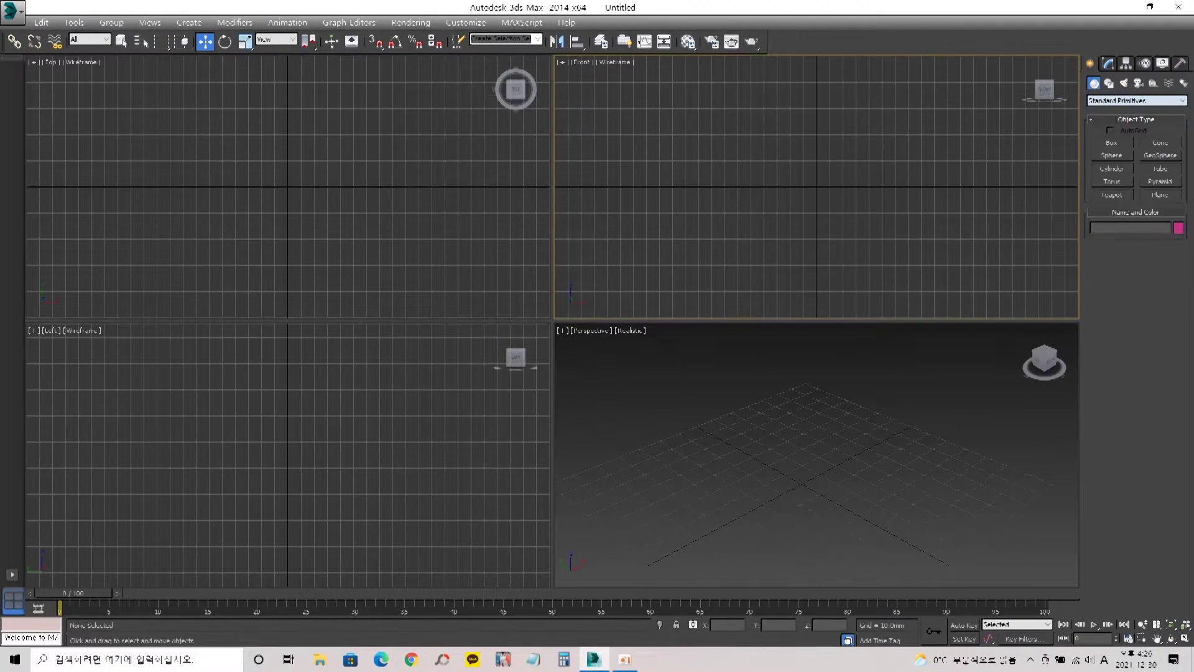
click(1112, 142)
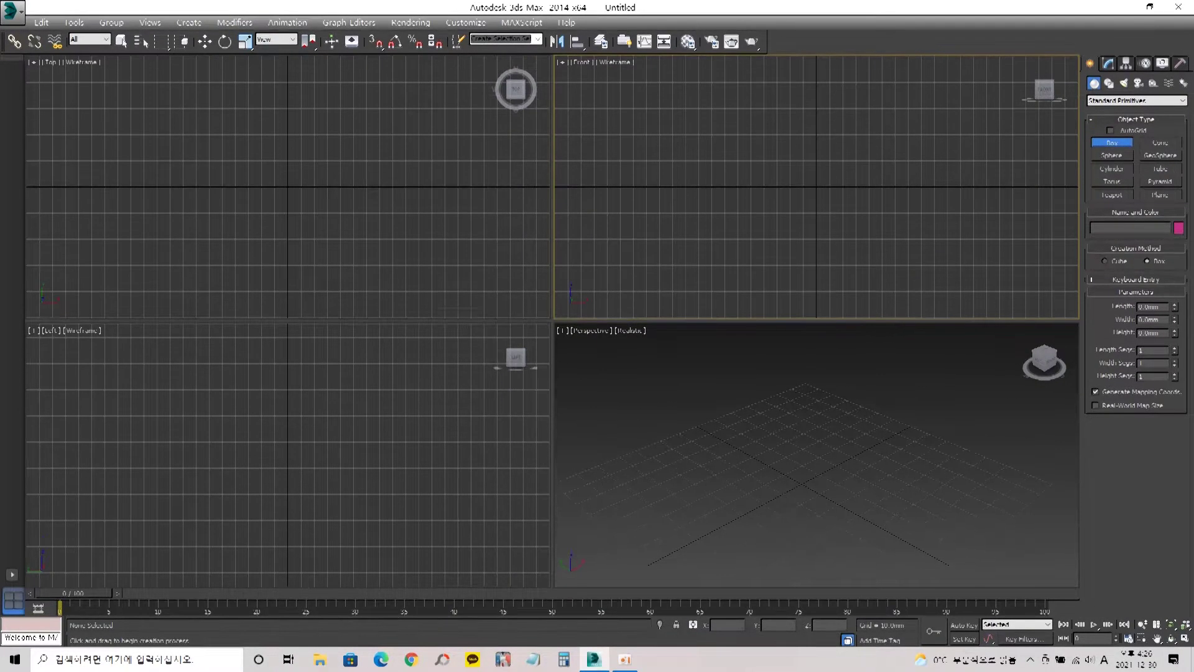
drag(696, 428, 703, 487)
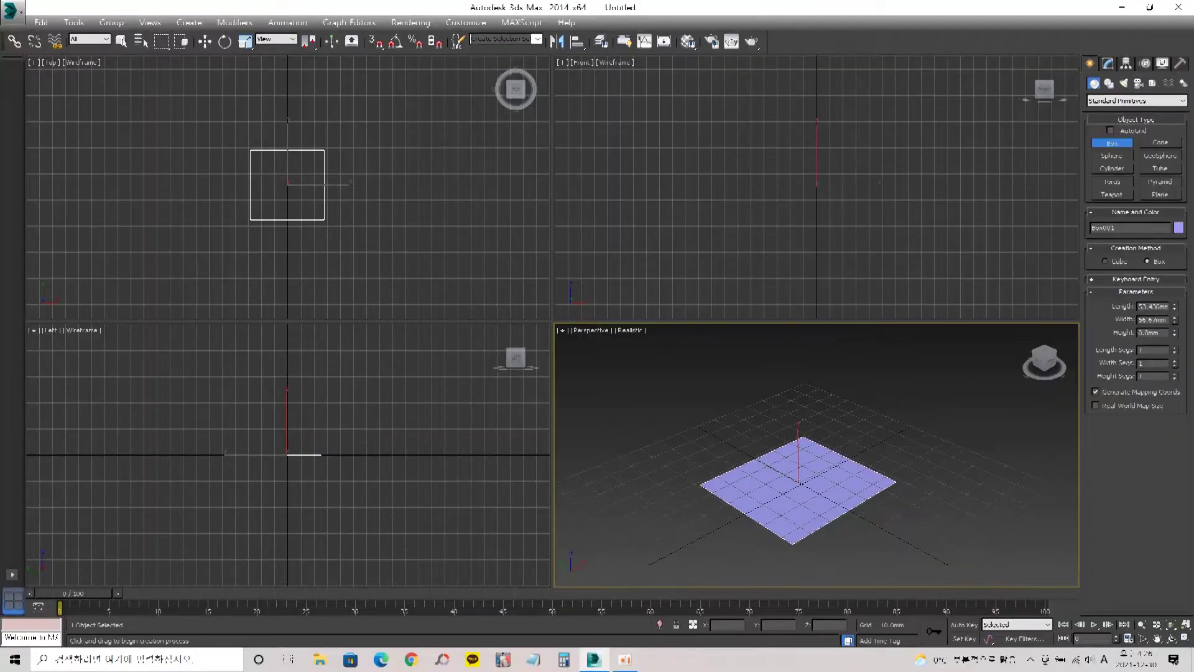
click(867, 484)
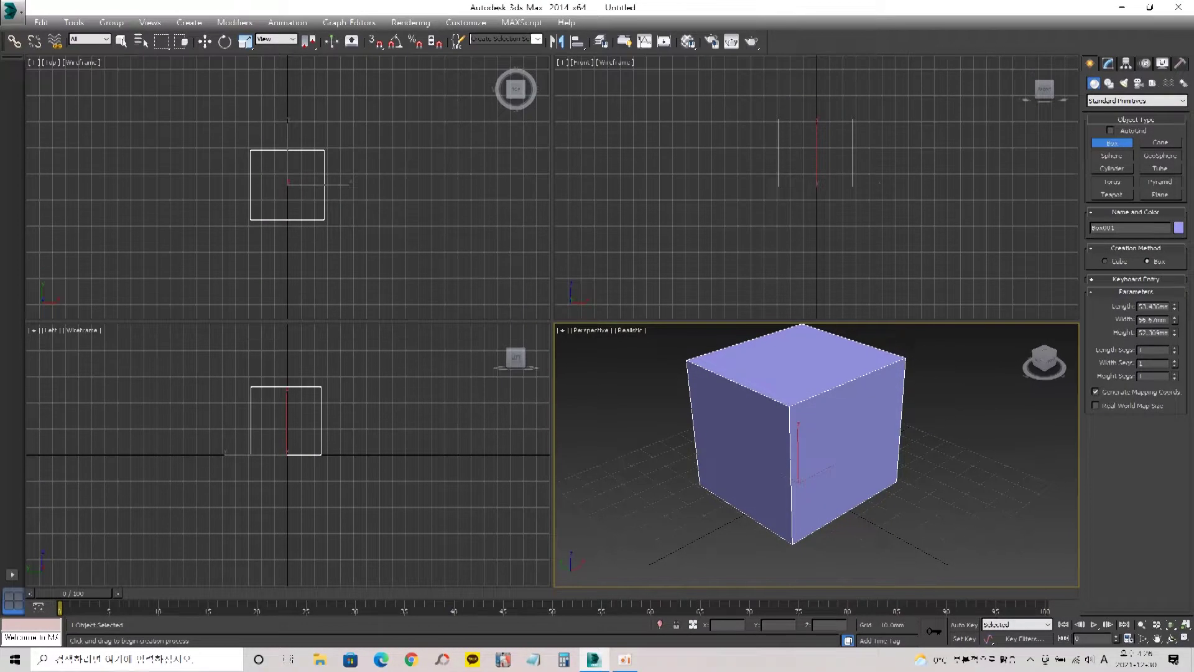
- Move the box freehand with the Move tool to about X 21, Y 6.6 and Z 7.4 mm
key(w)
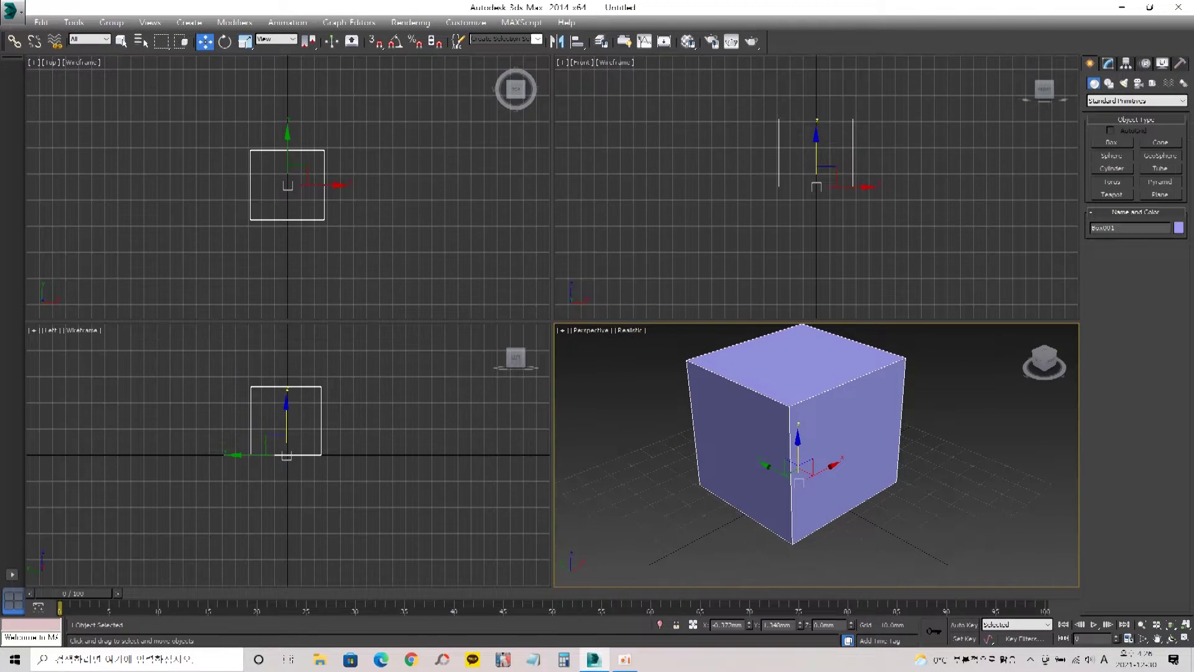
right_click(837, 390)
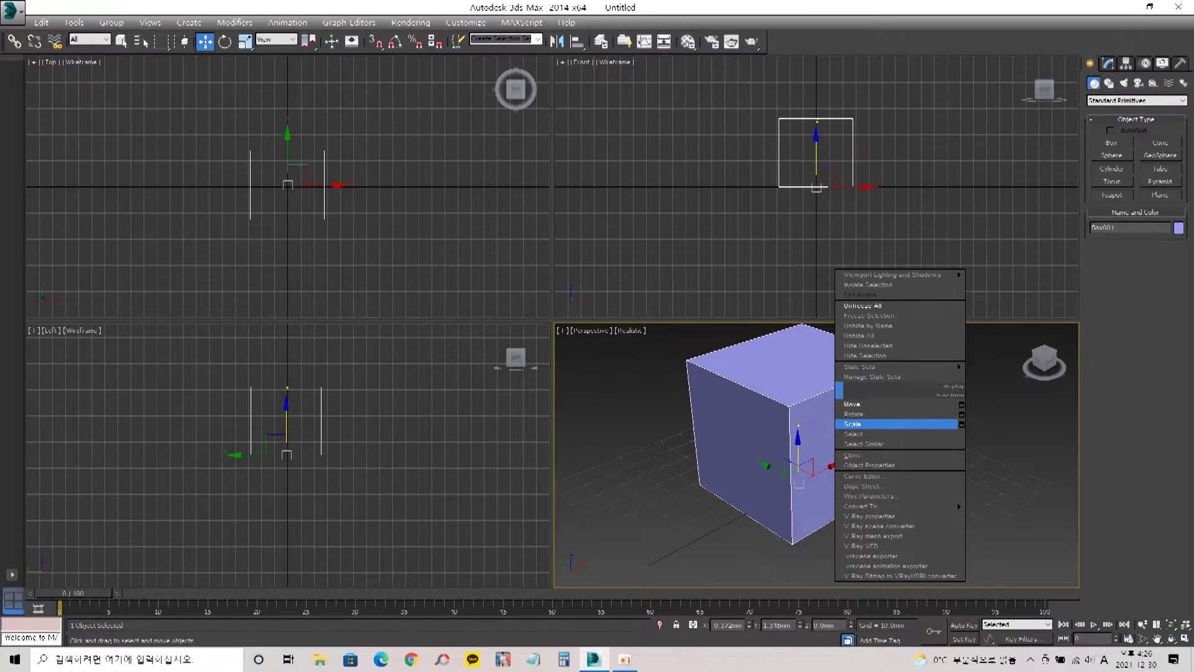
key(Escape)
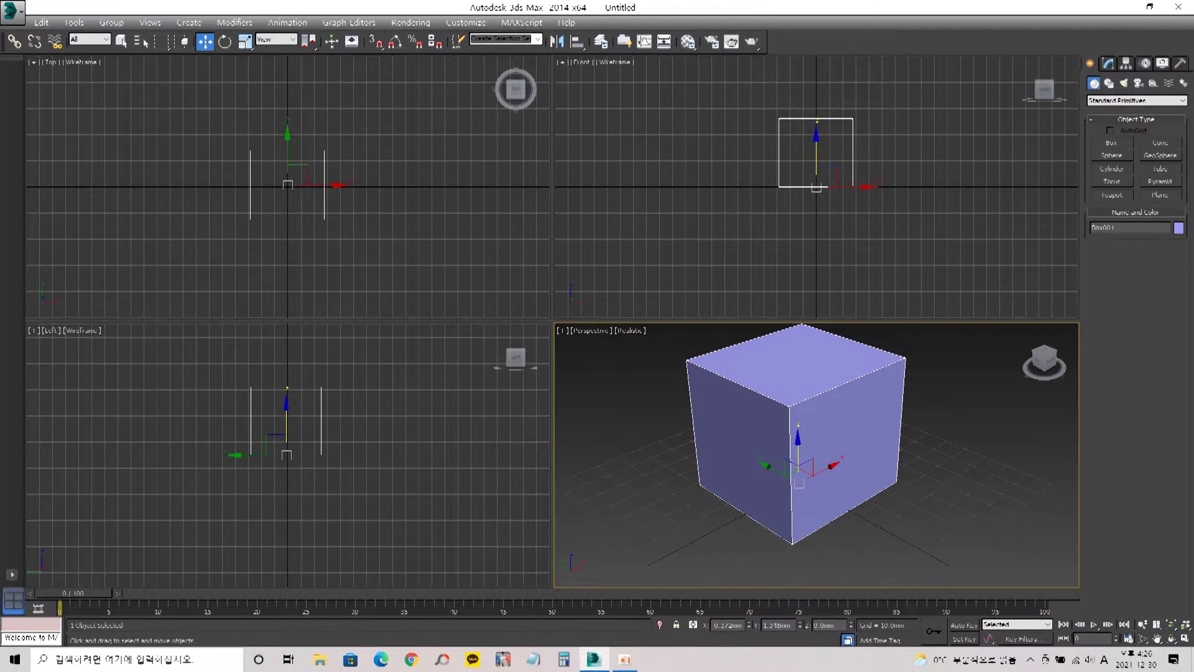
scroll(861, 384, down, 3)
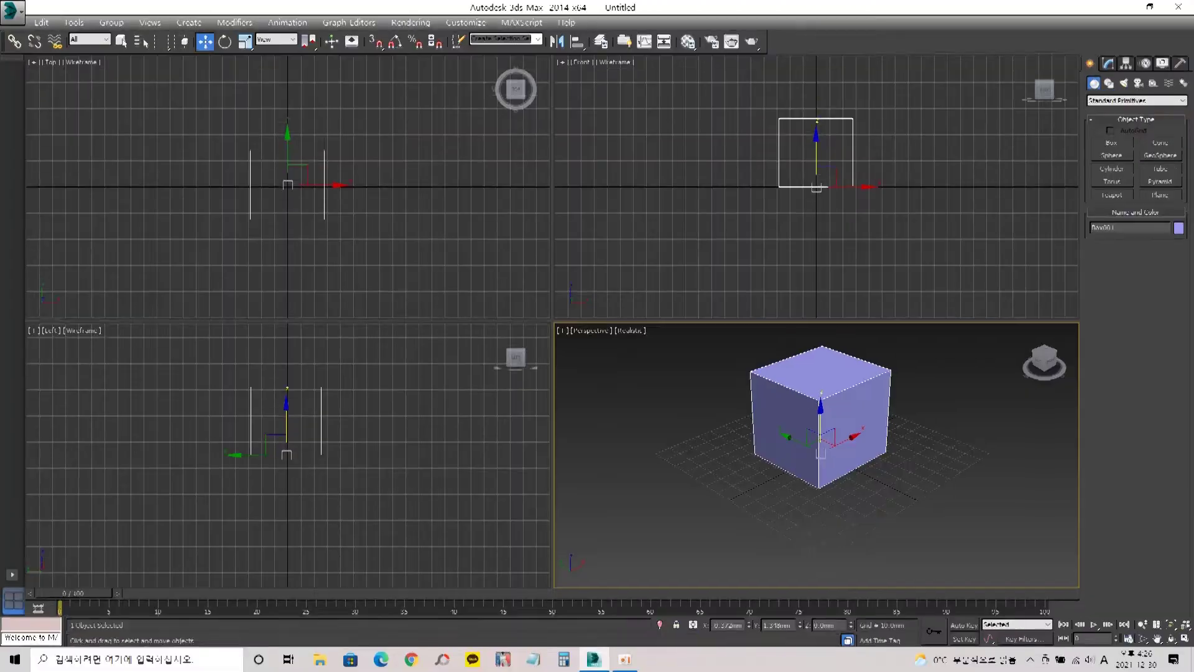
middle_drag(862, 384, 846, 414)
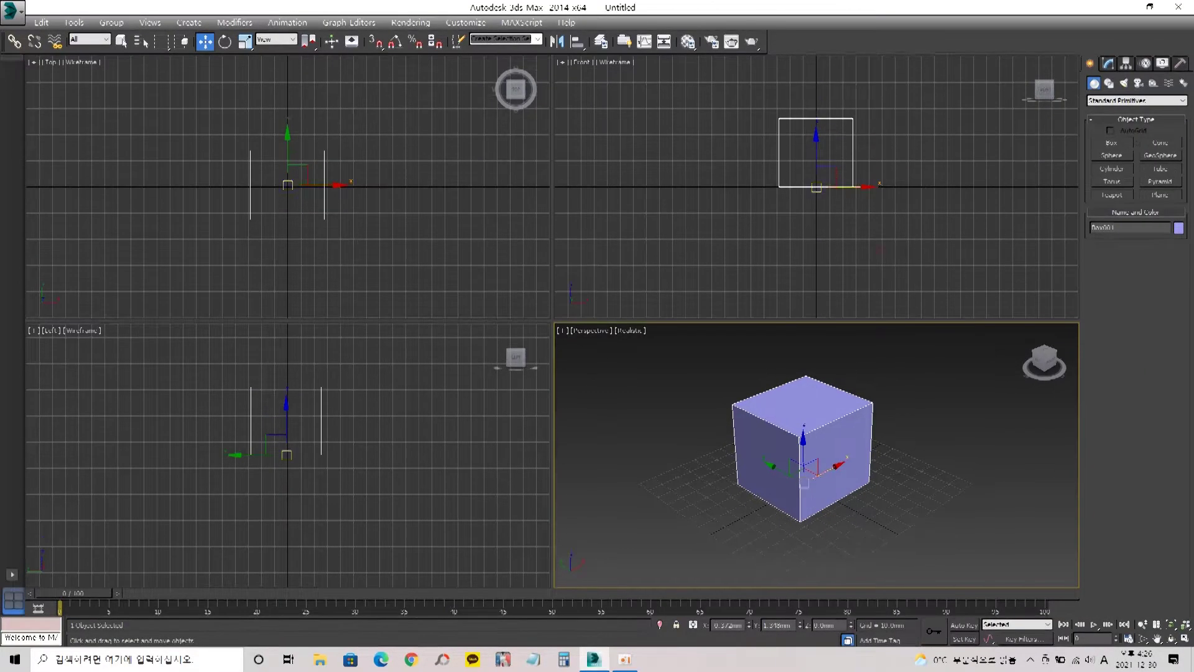
drag(821, 463, 846, 445)
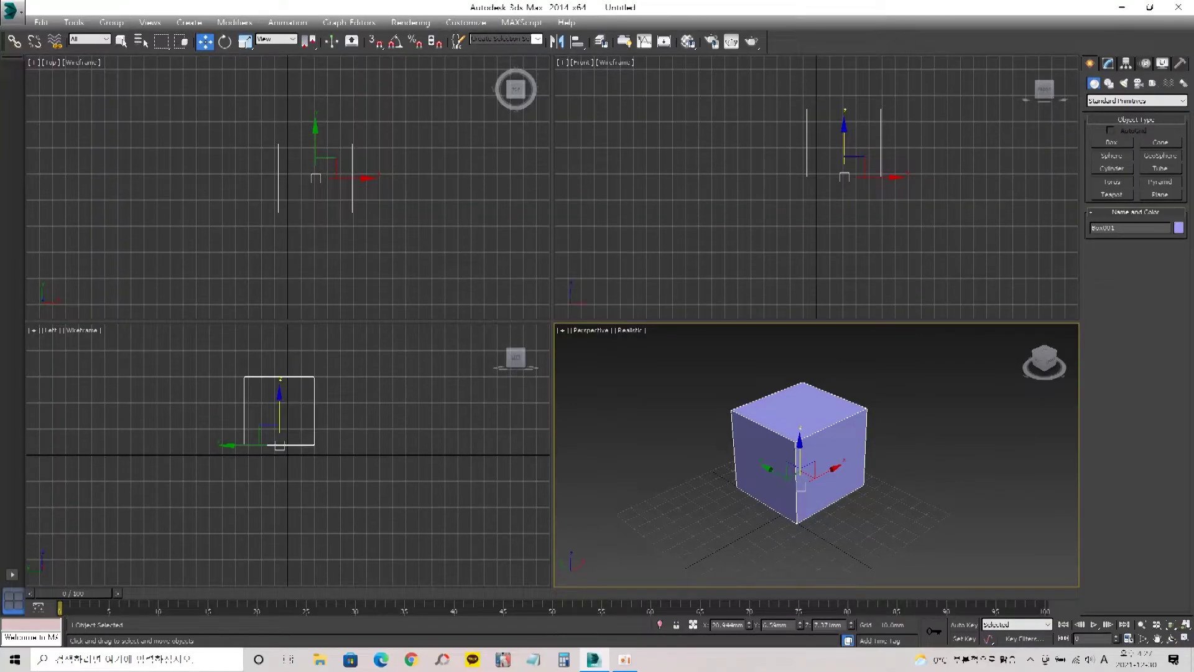
- Deselect the box and switch between the orthographic viewports, ending with the Perspective viewport active
click(411, 249)
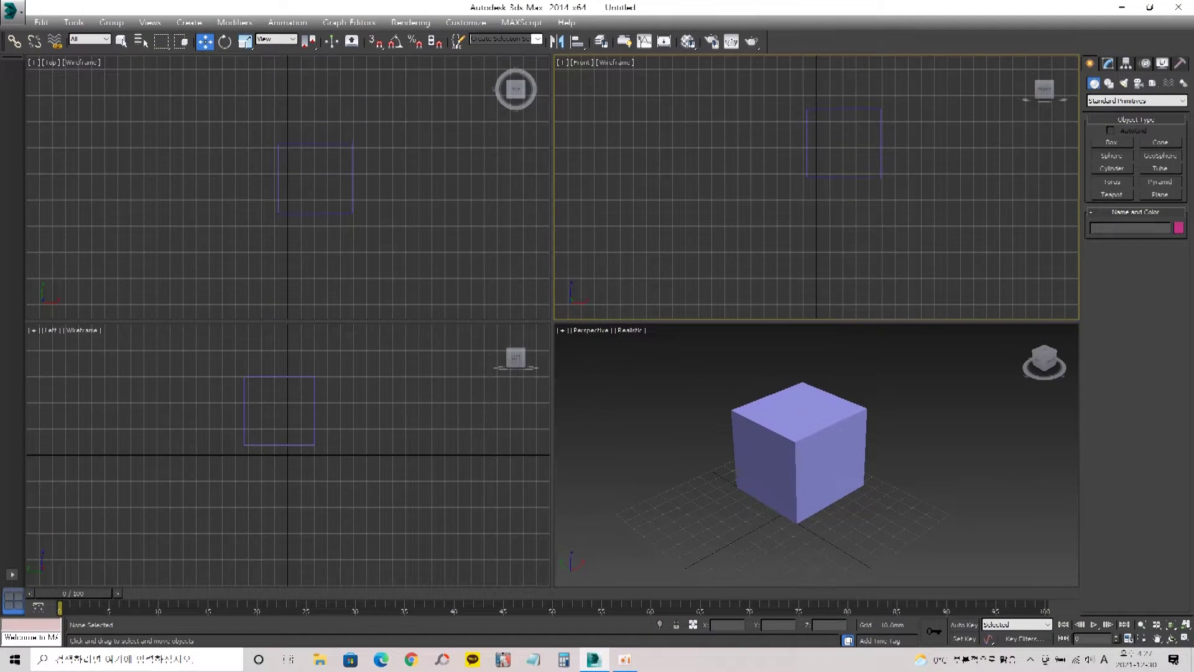
click(665, 405)
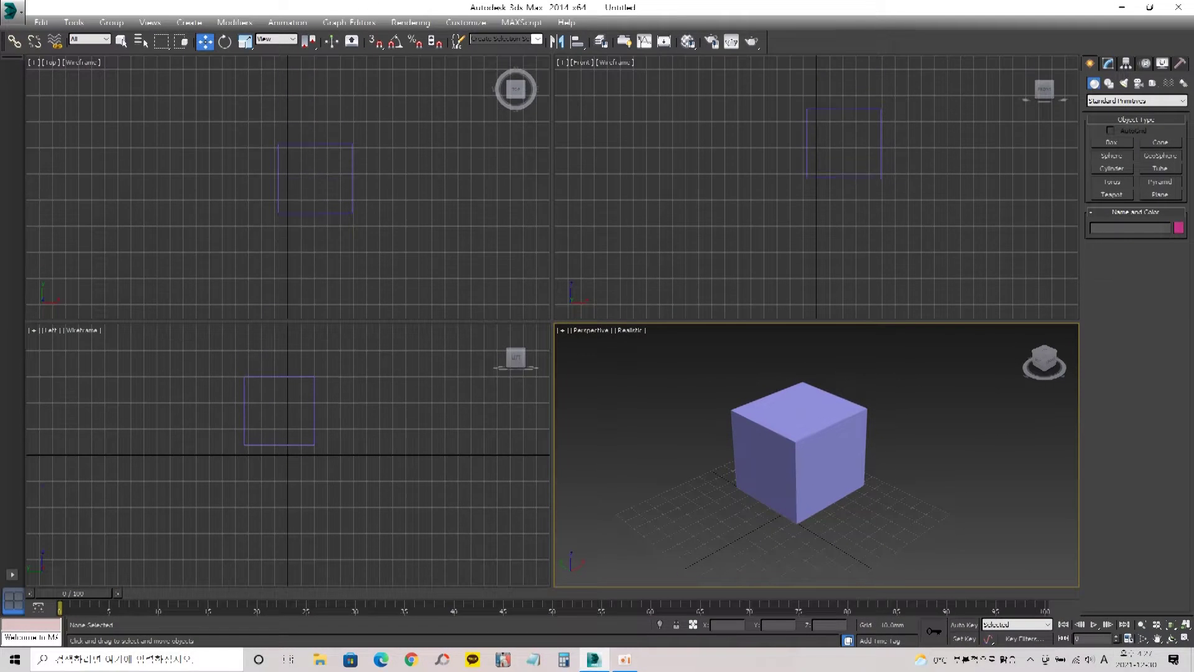
click(404, 240)
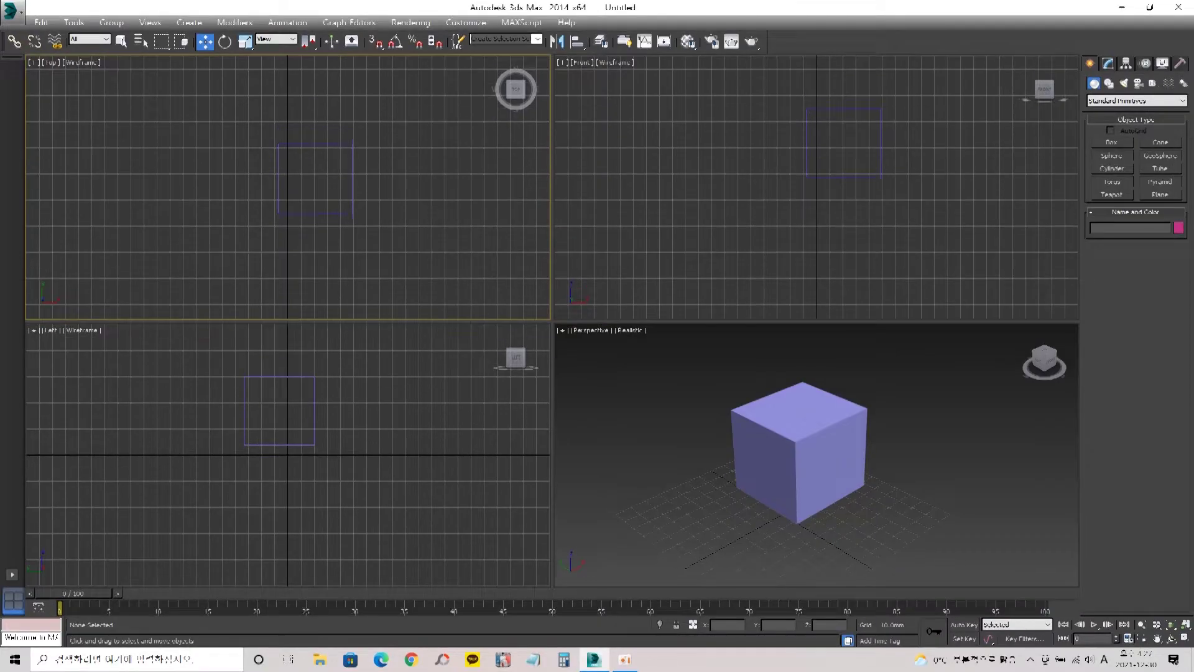
click(671, 410)
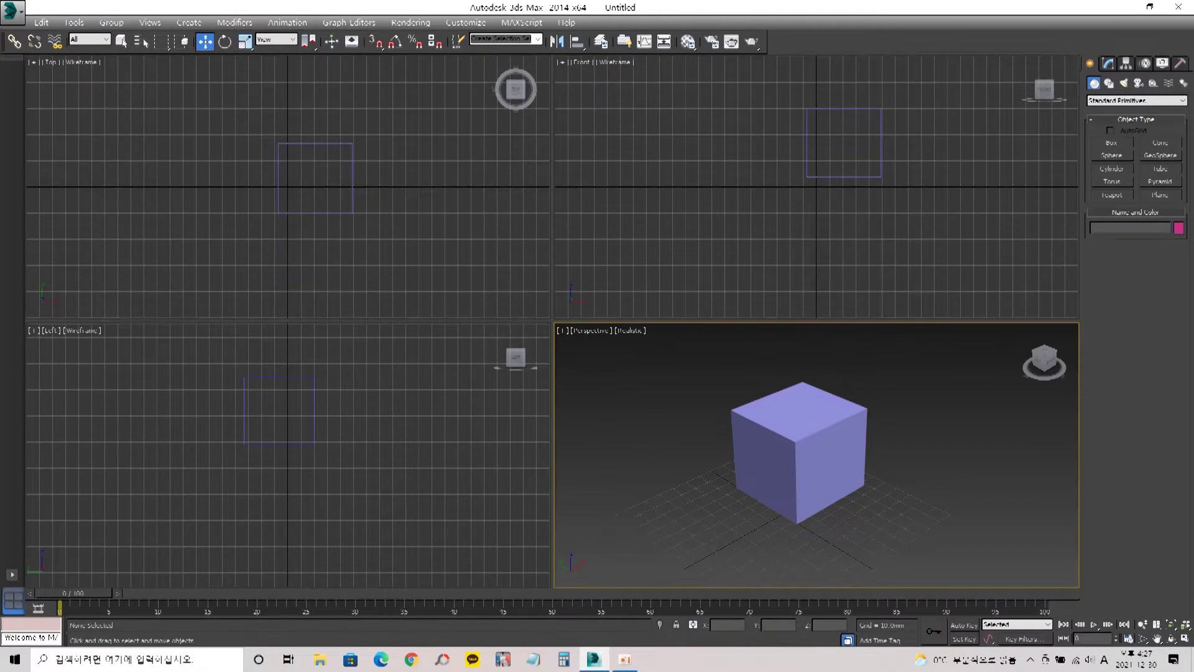
- Toggle between the four-viewport layout and the enlarged Perspective view, leaving the Perspective viewport maximized
key(alt+w)
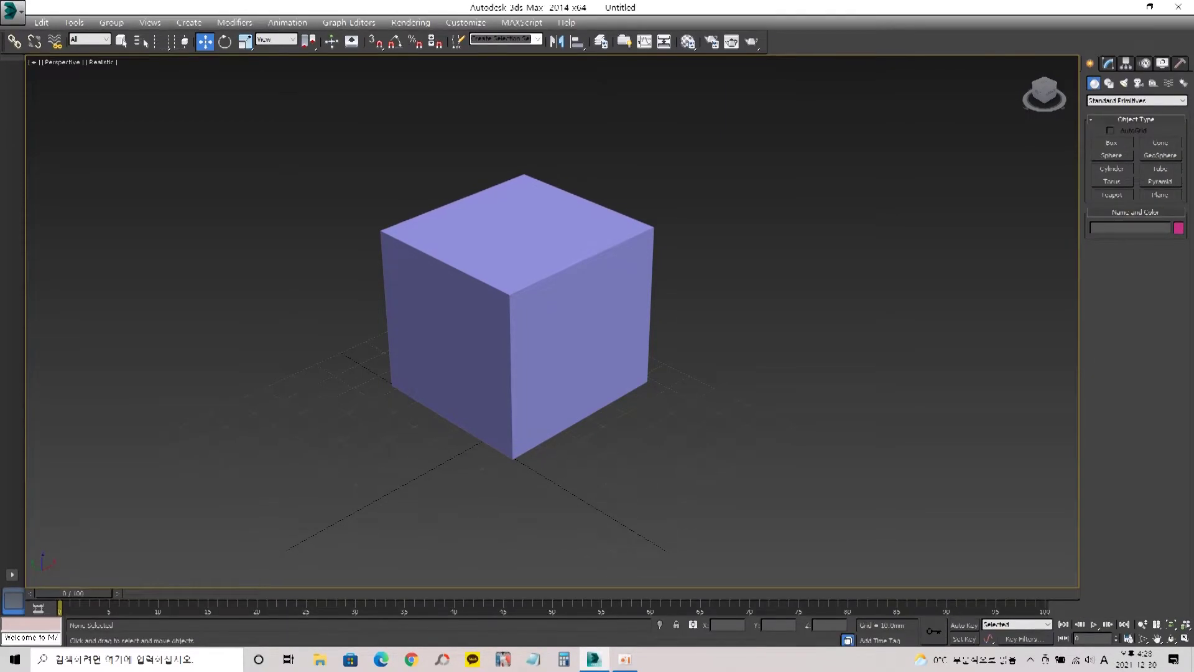
key(alt+w)
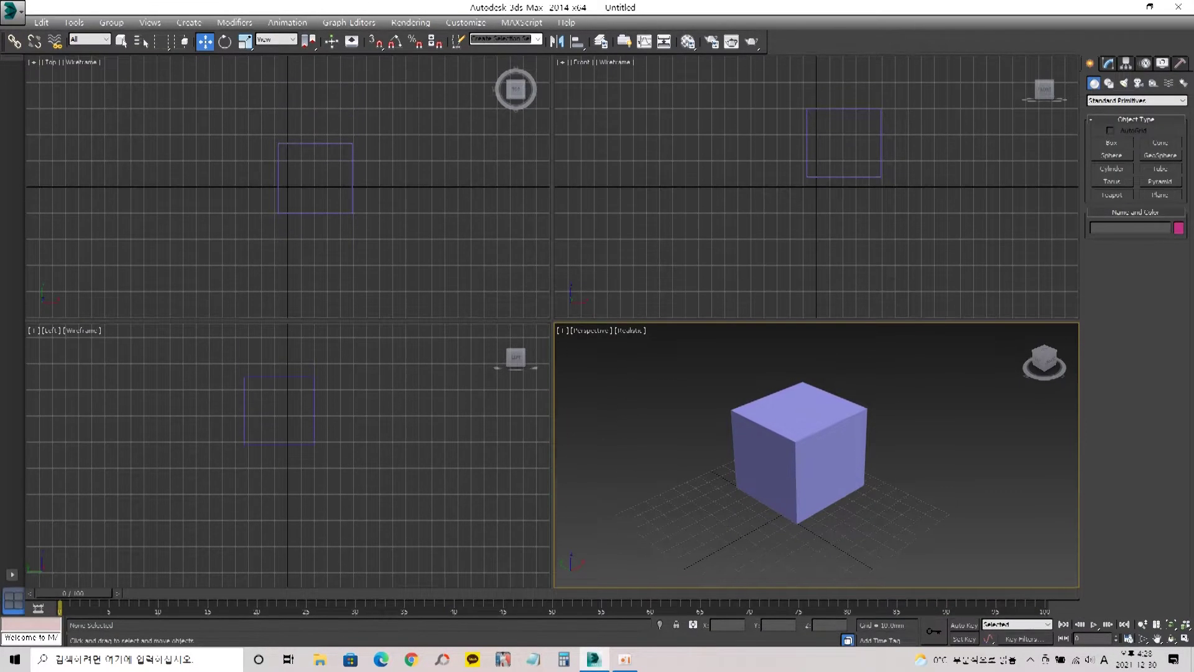
key(alt+w)
click(616, 393)
click(622, 408)
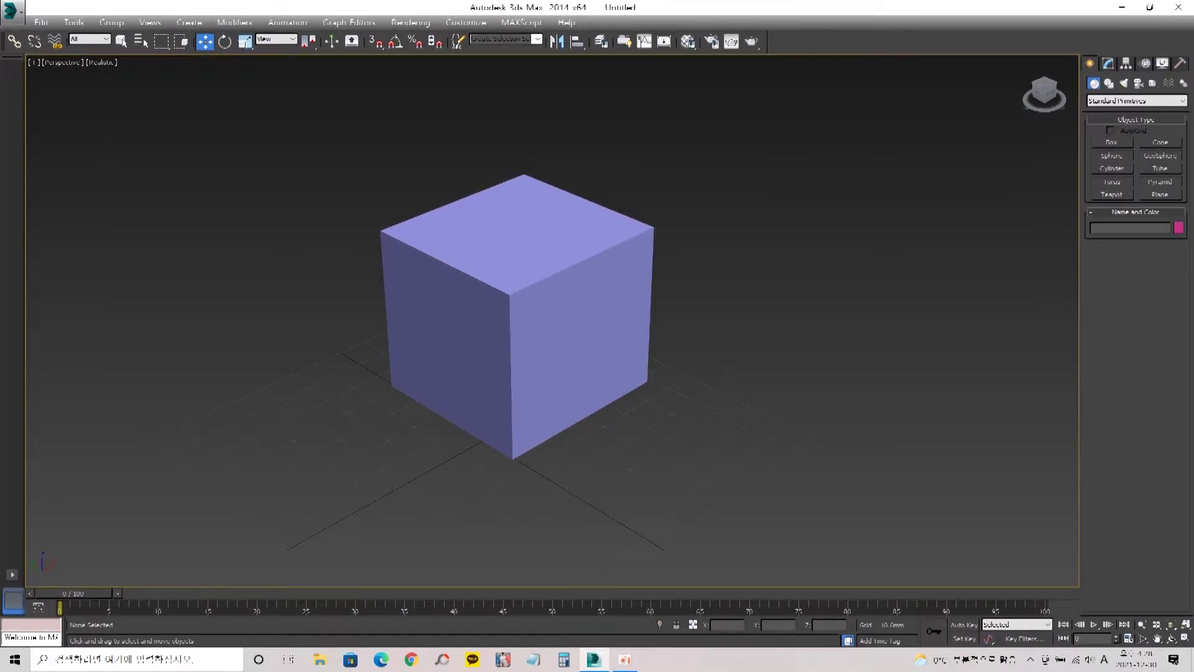
- Inspect the box at close and distant range by panning and zooming the maximized Perspective view
middle_drag(516, 318, 536, 333)
scroll(497, 311, up, 3)
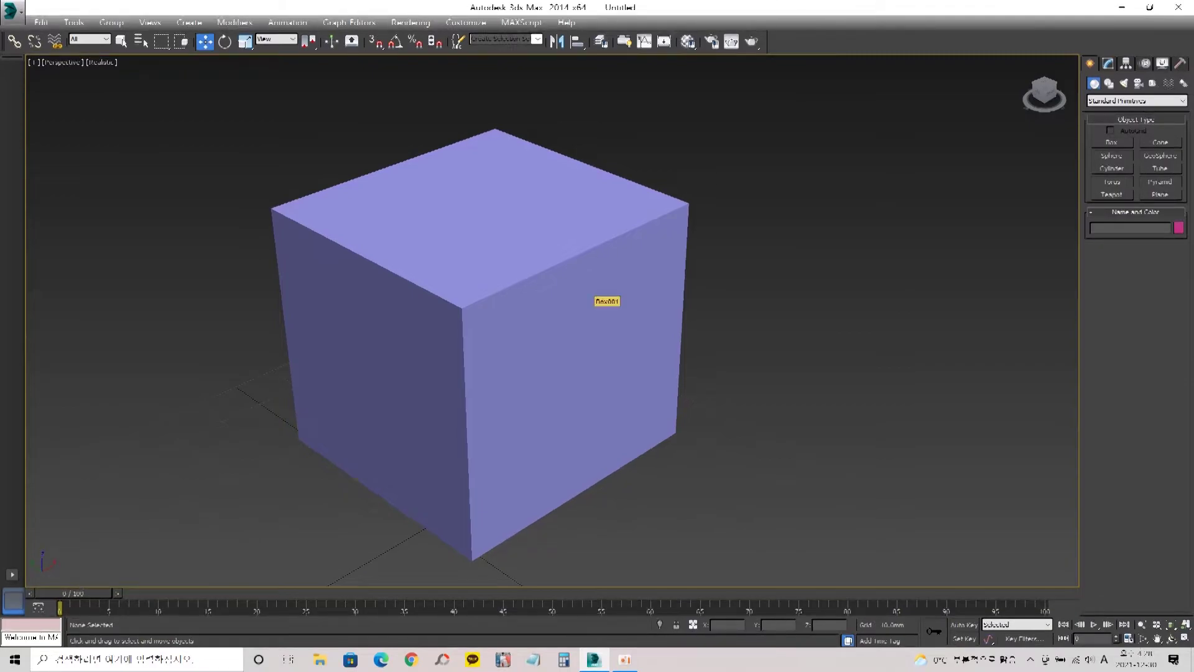
scroll(597, 302, up, 3)
scroll(597, 301, down, 3)
scroll(606, 312, up, 2)
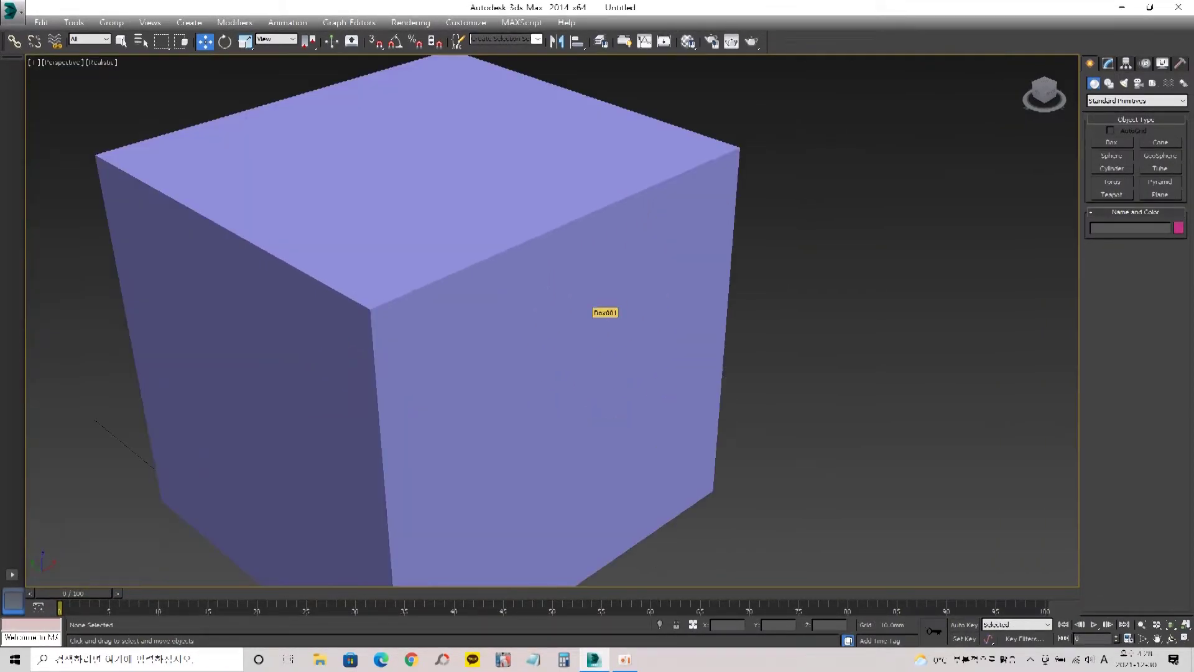
scroll(606, 311, down, 6)
scroll(560, 324, up, 3)
scroll(559, 324, down, 3)
scroll(591, 314, up, 4)
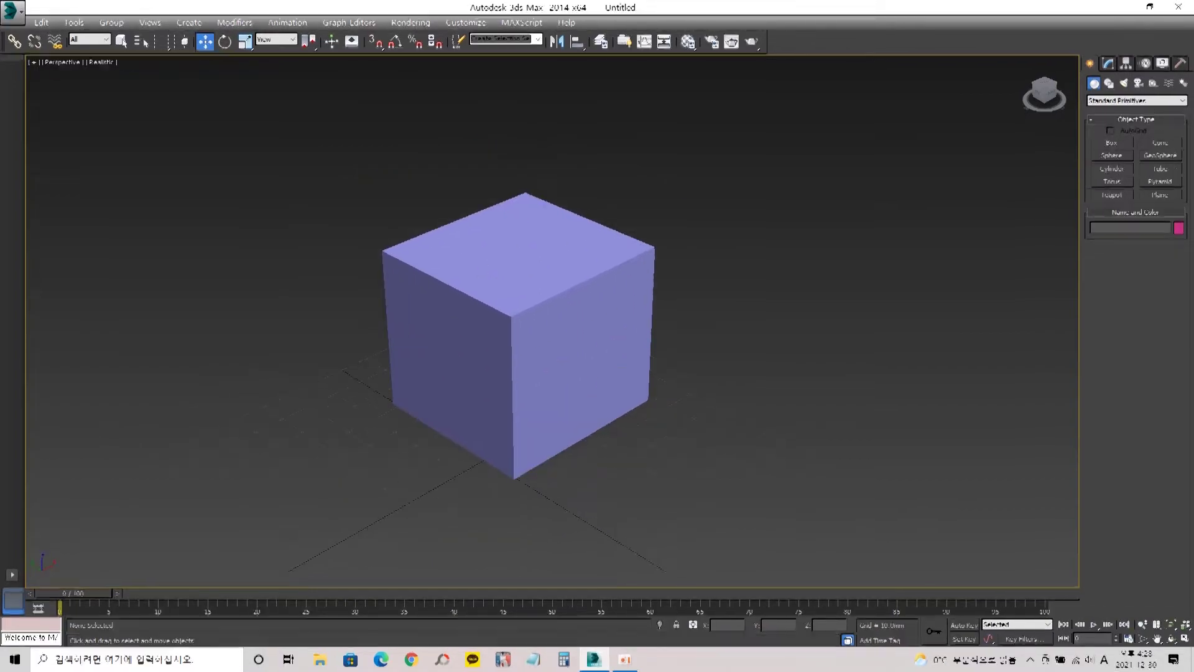
- Examine the box from several angles and distances by orbiting, panning and zooming the maximized Perspective view
middle_drag(560, 323, 604, 334)
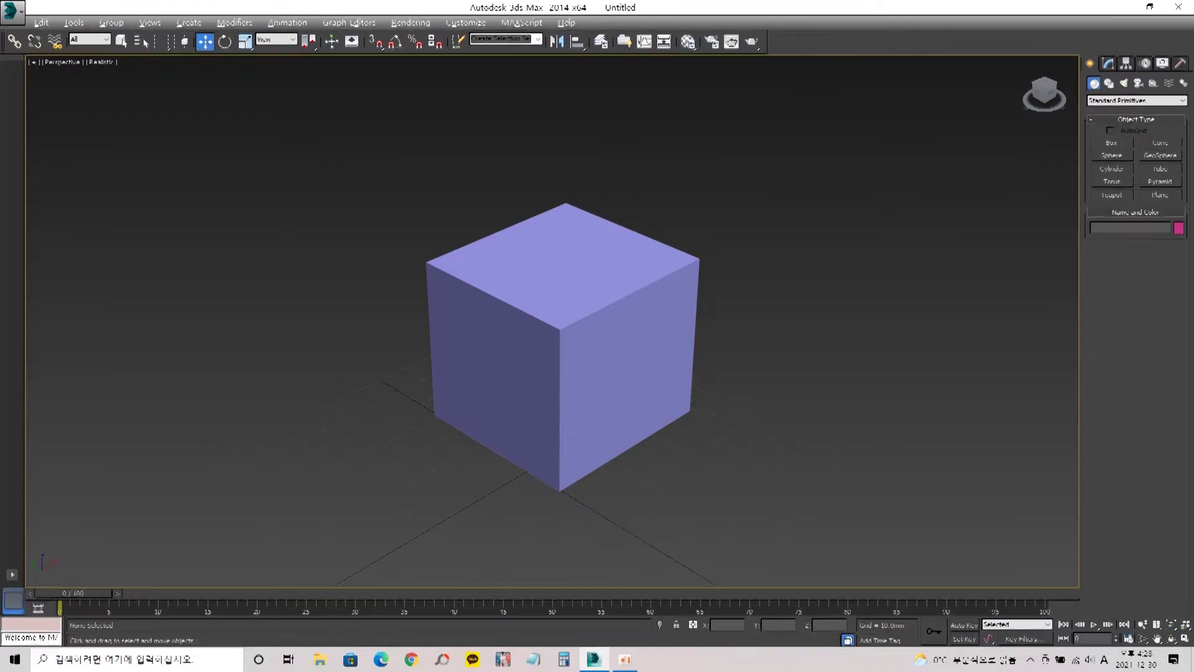
alt+middle_drag(559, 342, 396, 372)
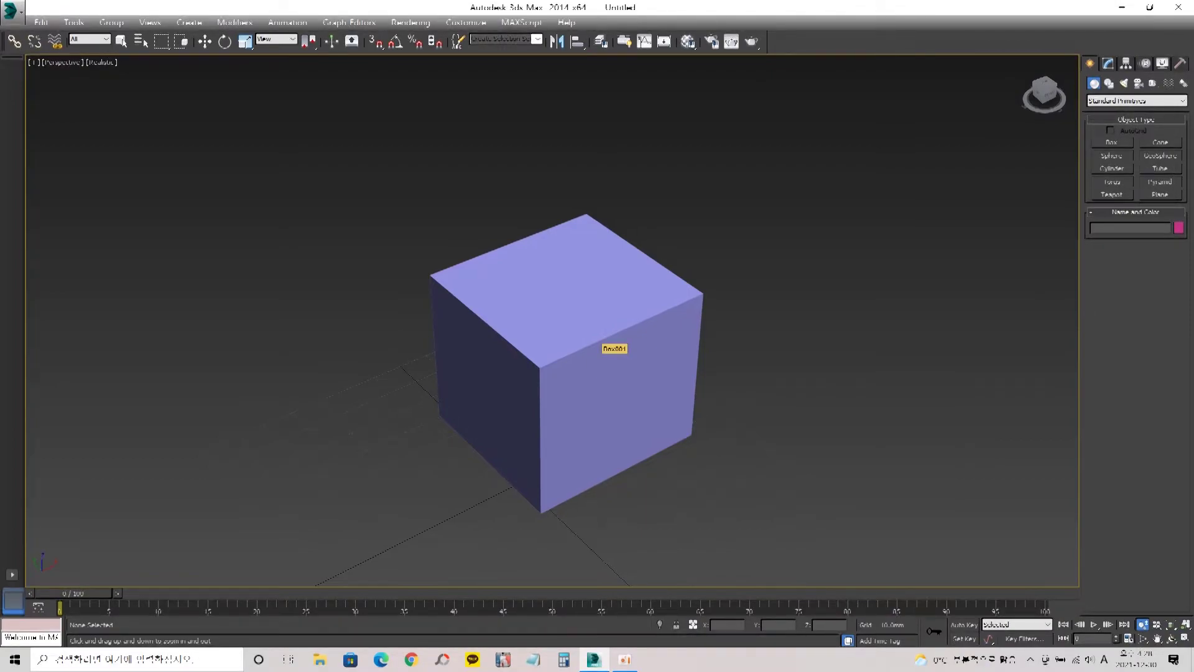
scroll(611, 347, up, 5)
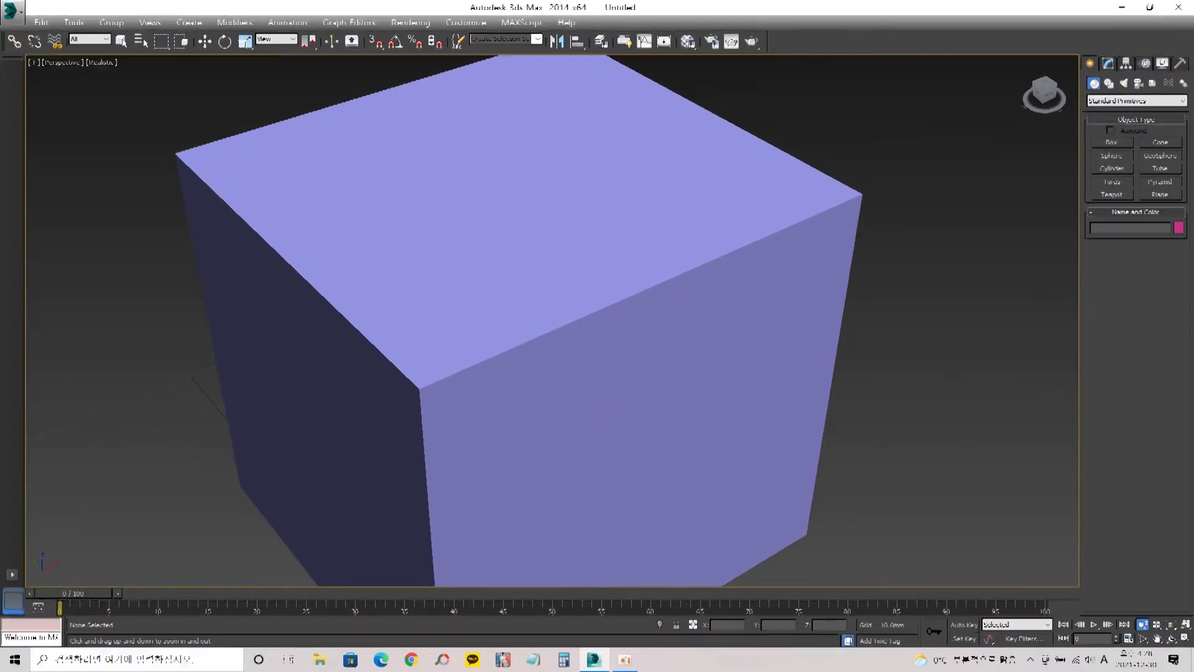
scroll(644, 350, up, 3)
scroll(613, 352, down, 8)
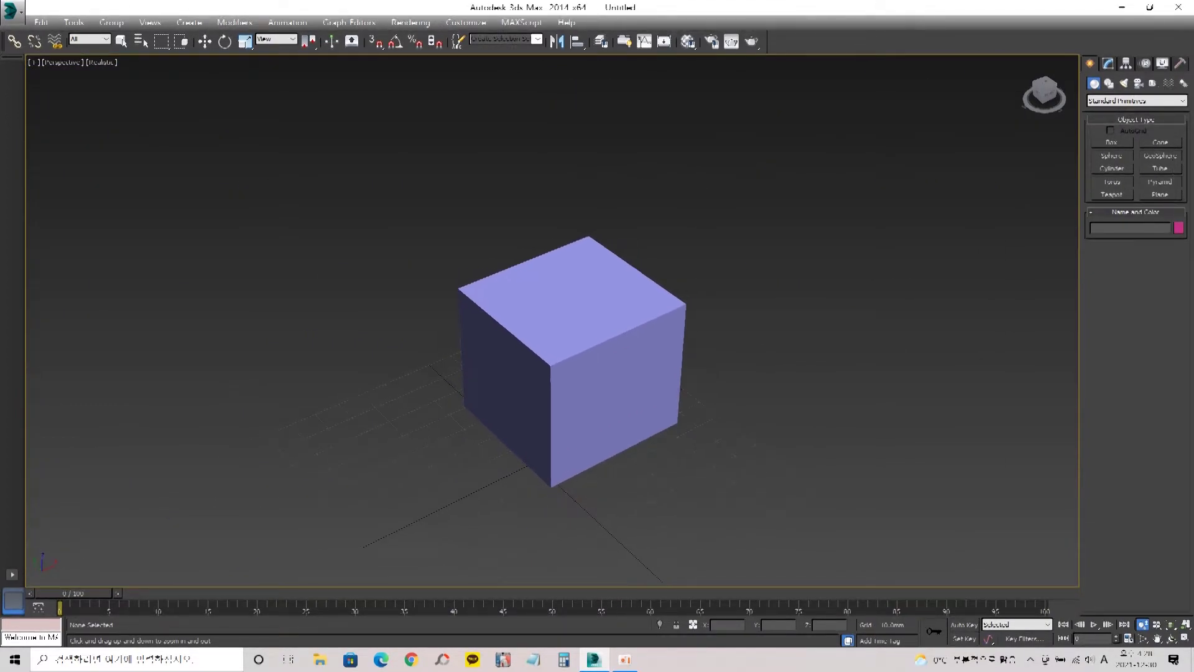
middle_drag(612, 352, 603, 365)
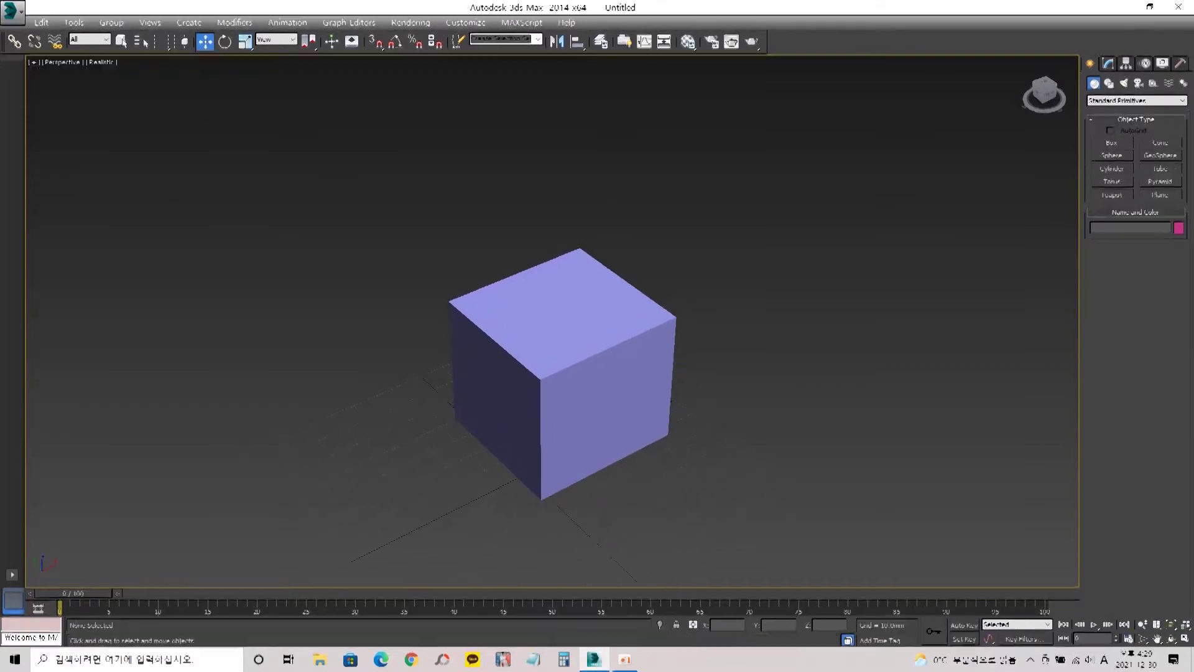
scroll(672, 341, up, 4)
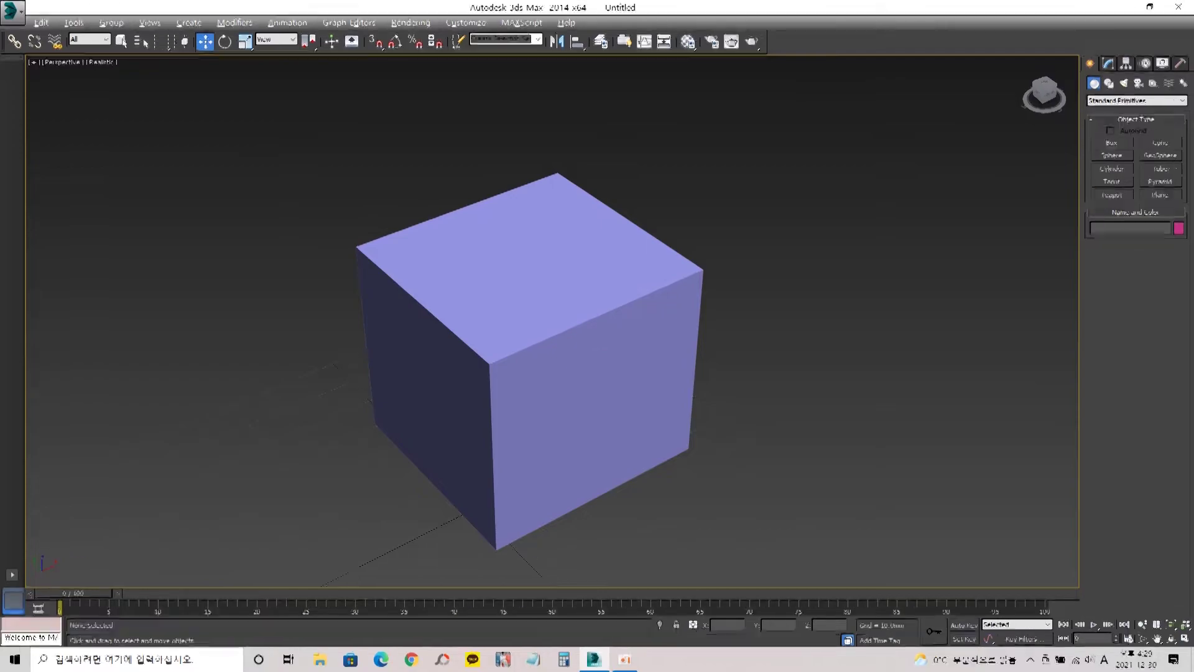
alt+middle_drag(647, 361, 461, 364)
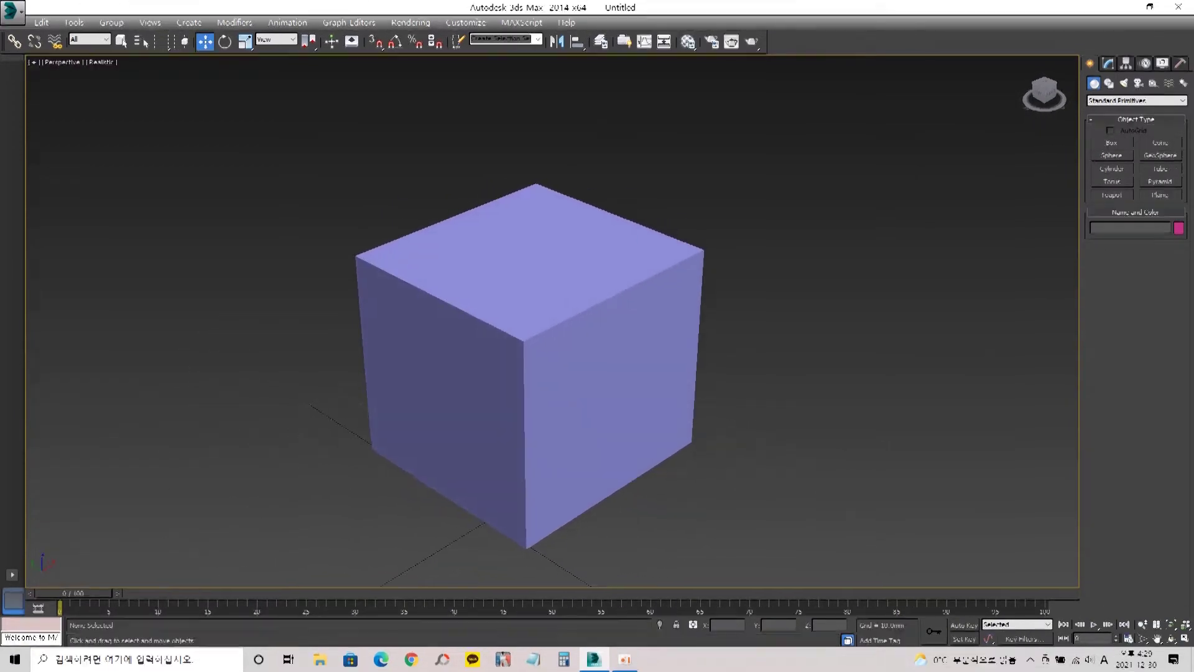
key(ctrl+r)
drag(607, 324, 535, 293)
key(w)
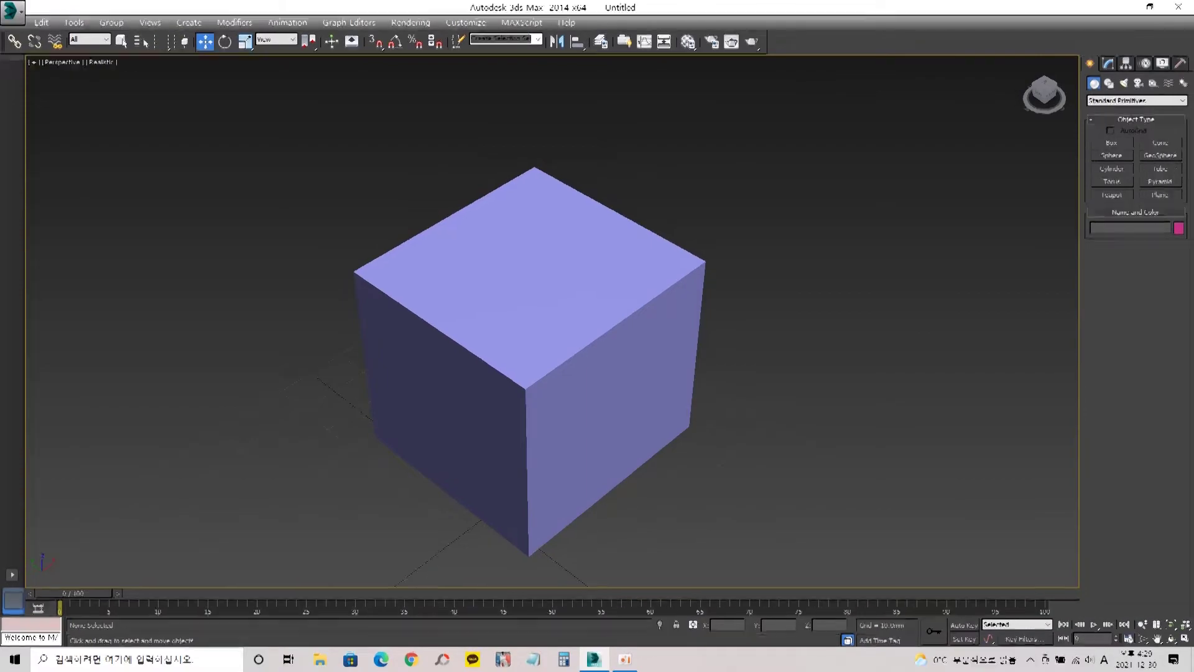
middle_drag(597, 293, 601, 274)
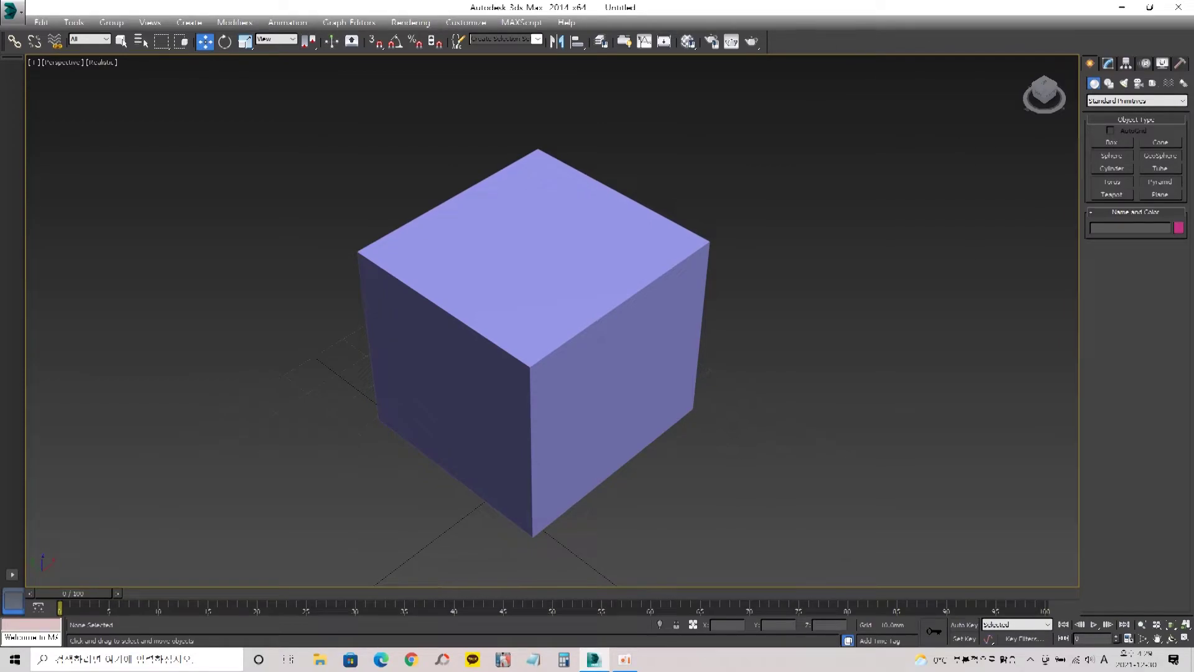
- Select the box in the four-viewport layout, activate the Scale tool, and maximize the Perspective viewport again
key(alt+w)
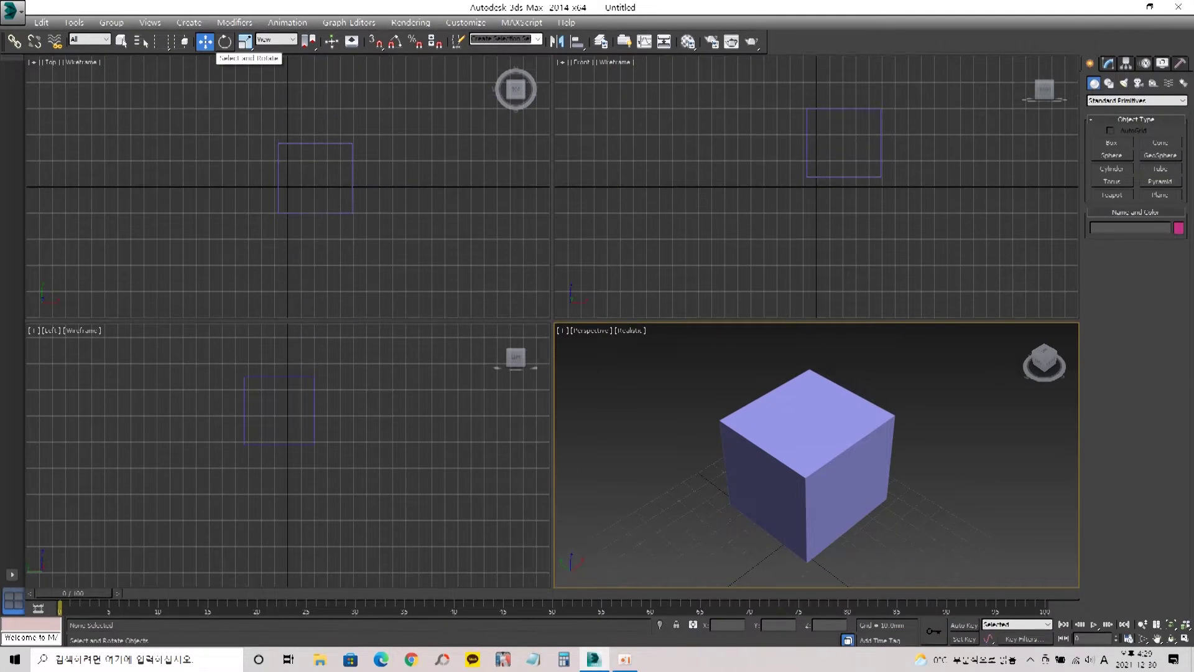
middle_drag(809, 460, 778, 466)
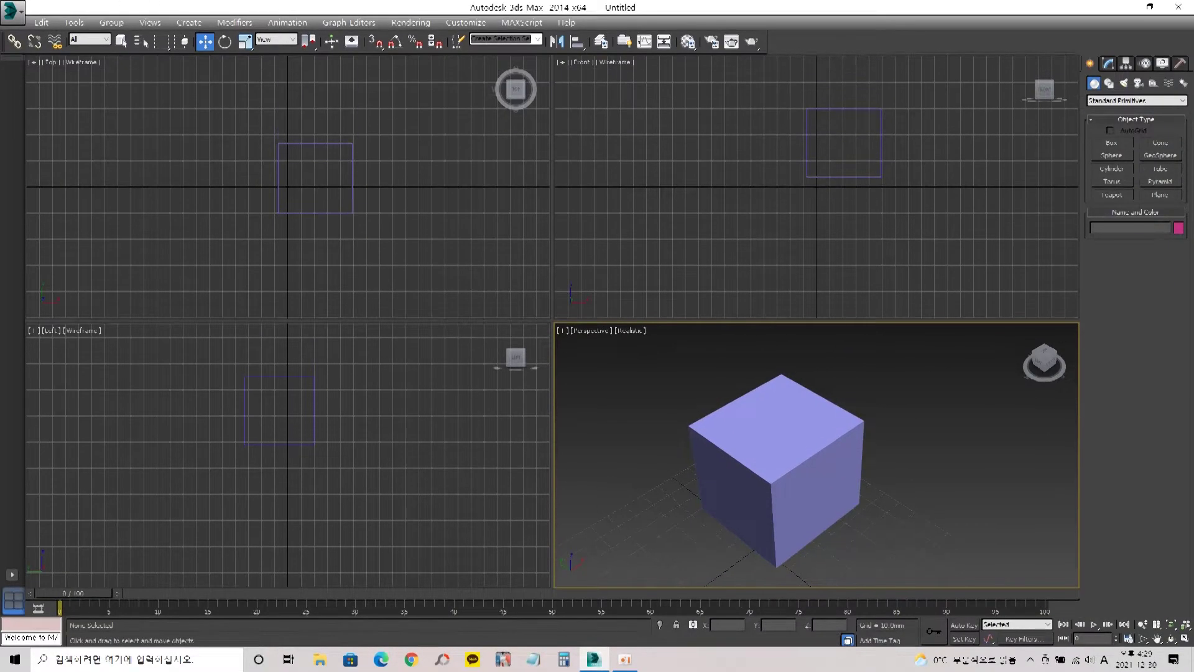
click(811, 403)
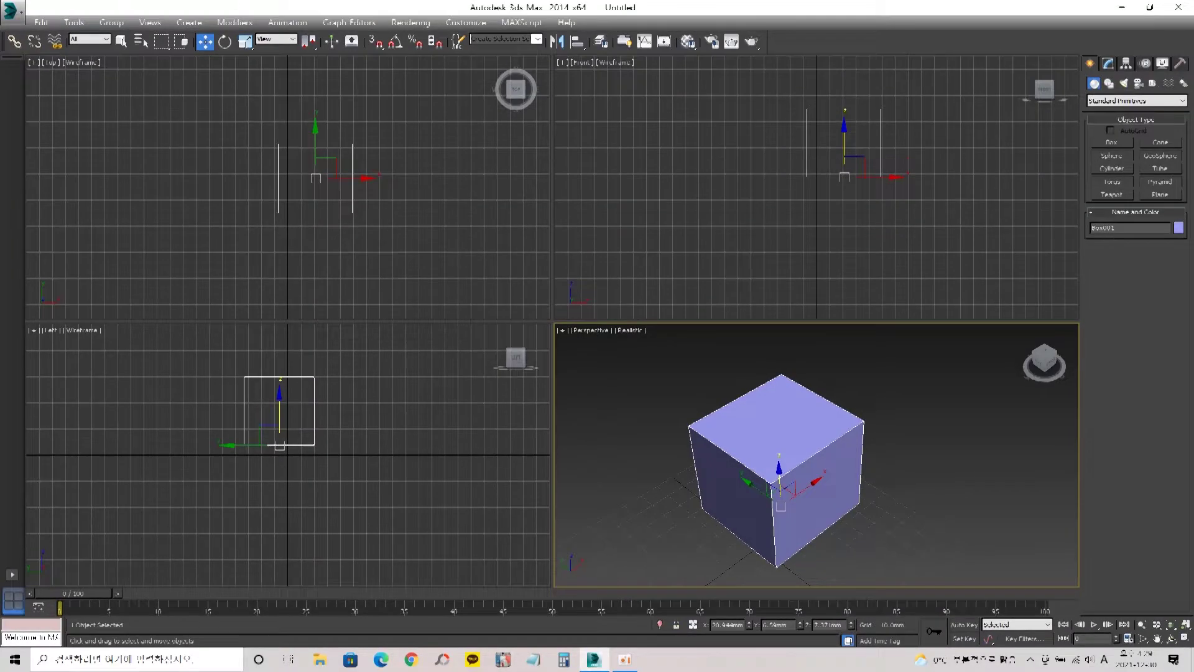
right_click(875, 390)
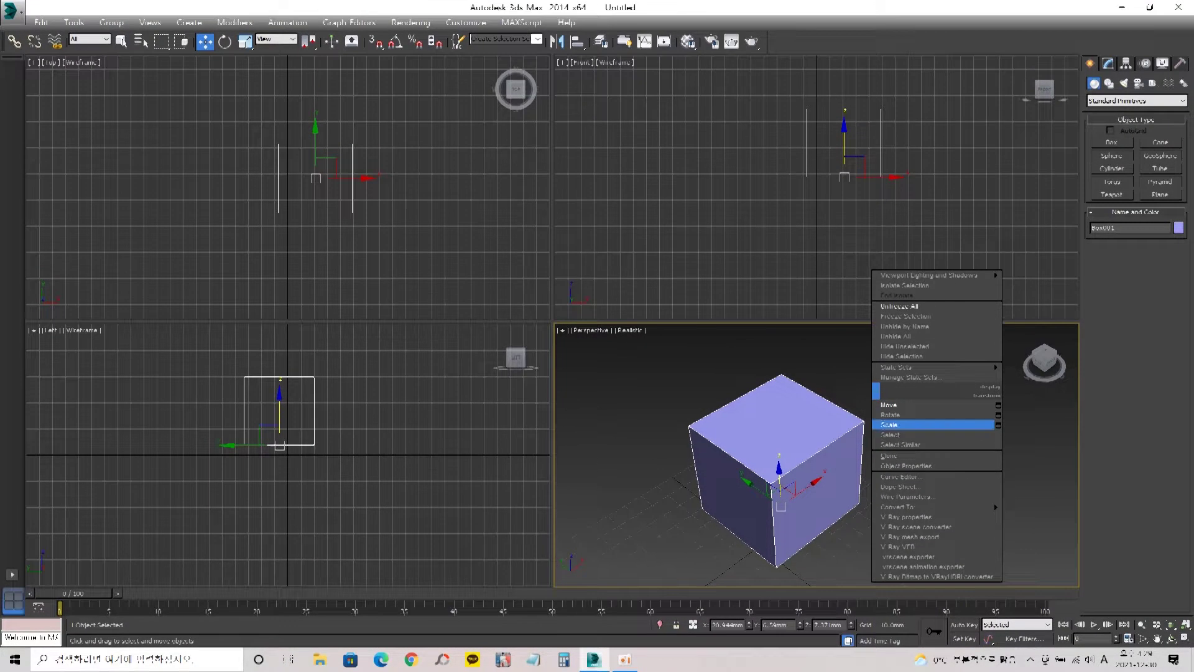
click(896, 424)
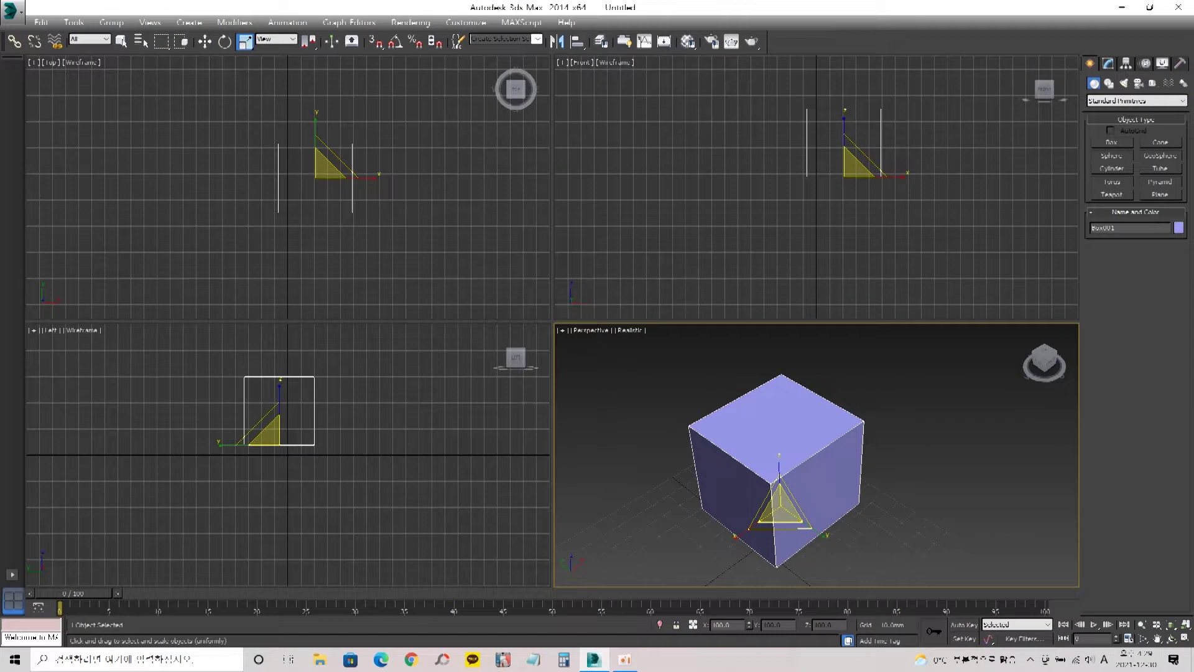
key(alt+w)
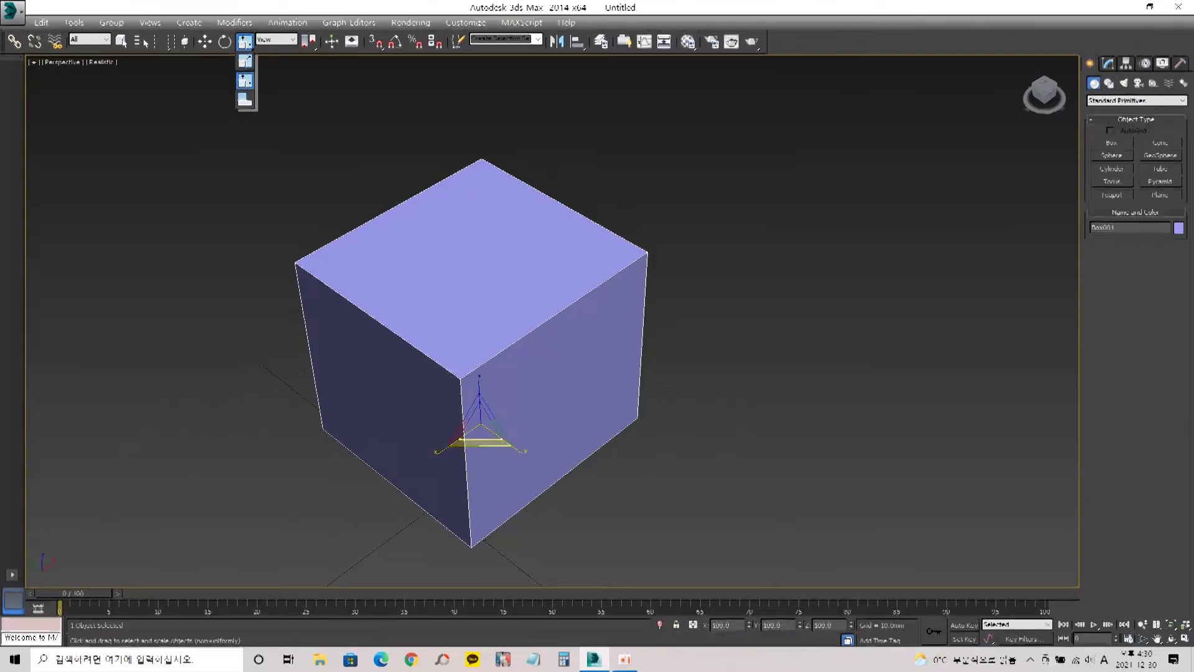
- Try non-uniform scaling of the box to about 28 percent along Z and freehand along X, undoing each change
middle_drag(480, 348, 488, 377)
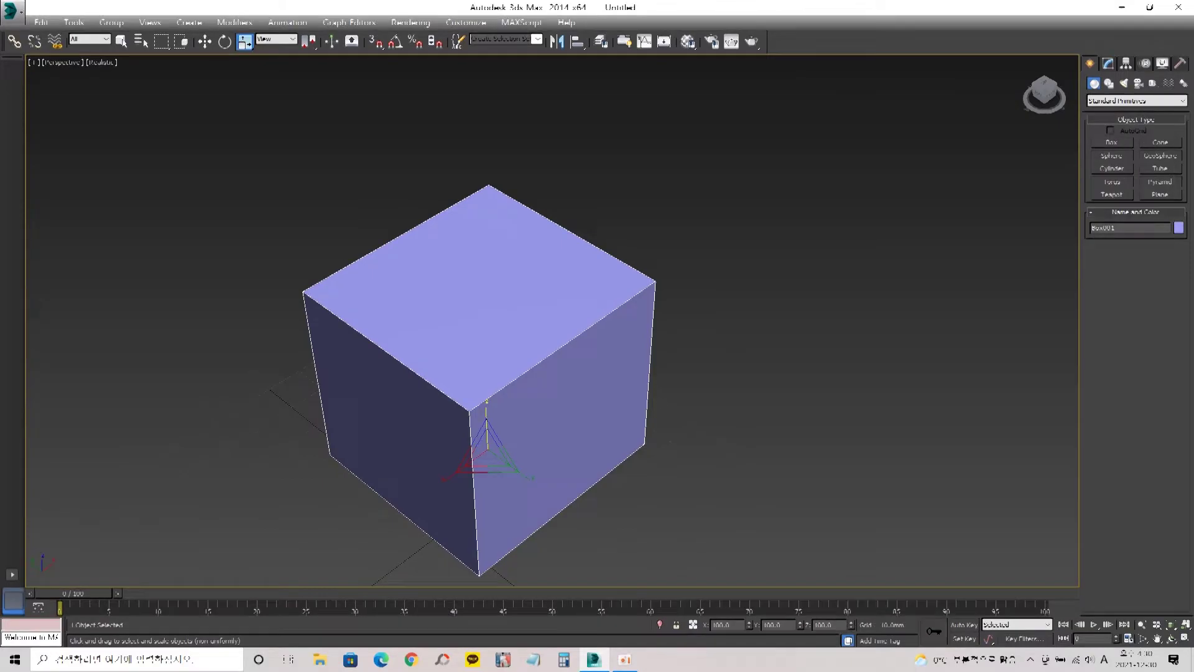
scroll(471, 498, up, 5)
drag(511, 355, 511, 444)
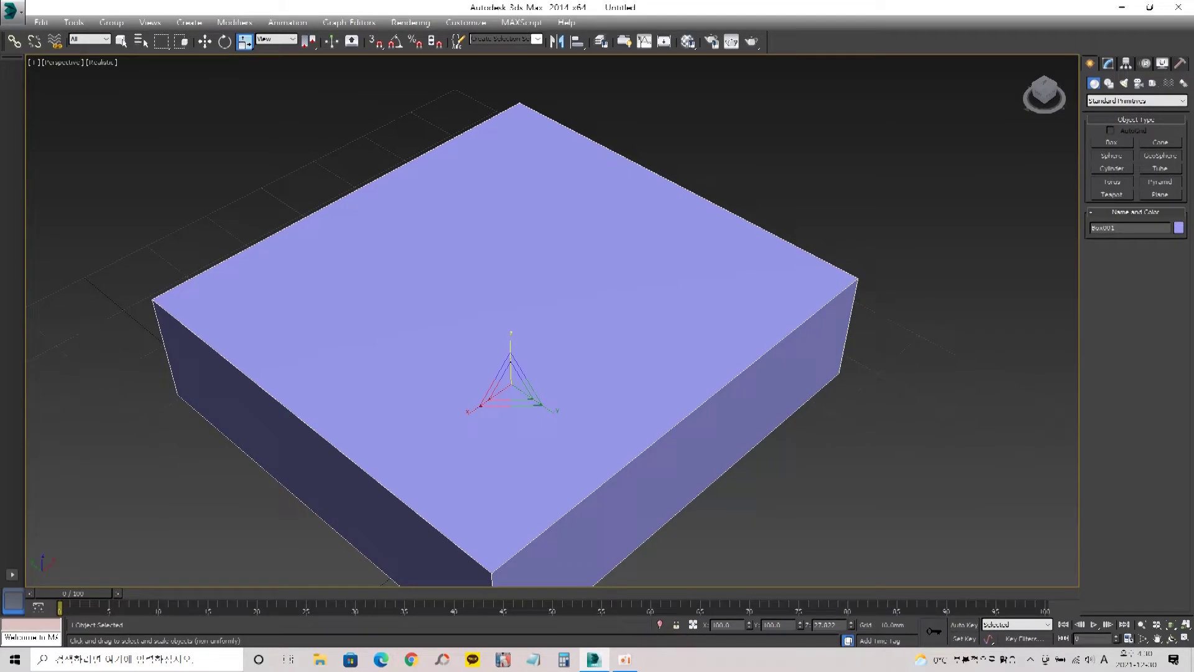
key(ctrl+z)
scroll(544, 335, down, 2)
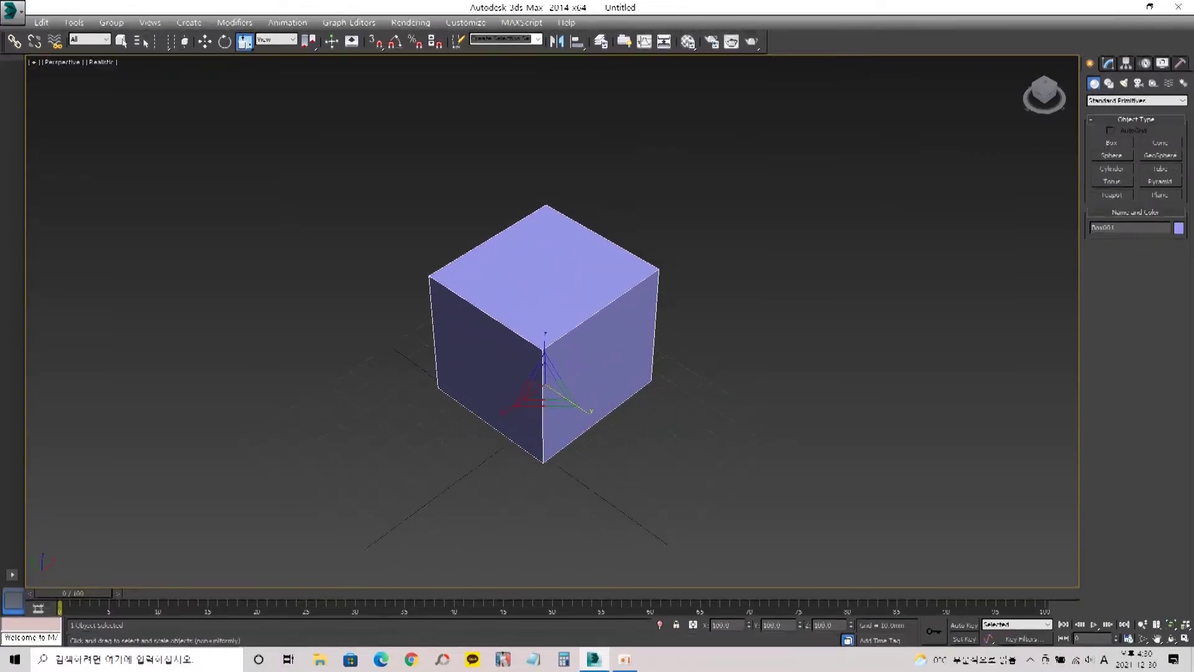
drag(526, 396, 443, 452)
key(ctrl+z)
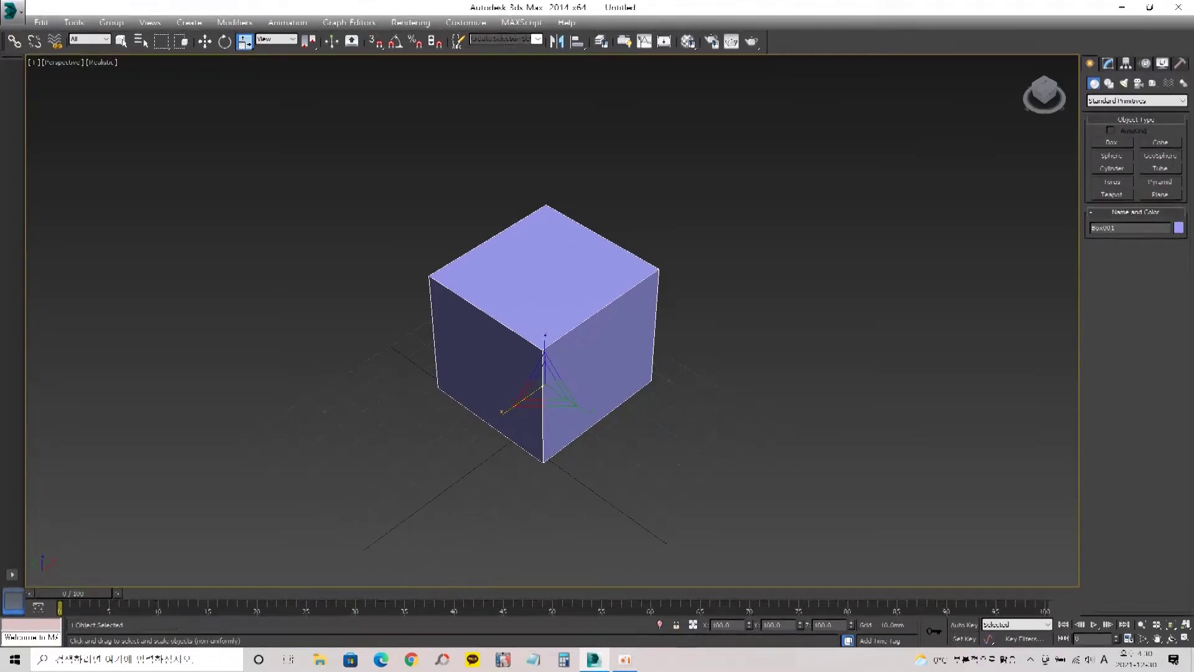
- Scale the box uniformly on all three axes to about 108.7 percent with Uniform Scale
drag(245, 41, 245, 100)
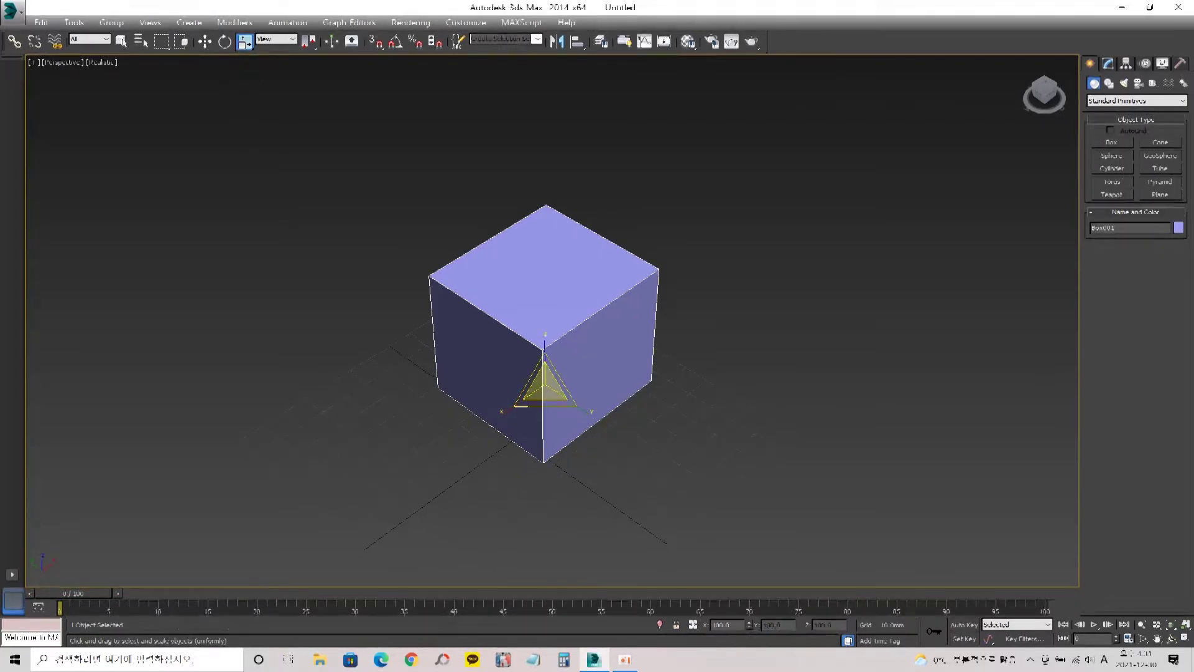
mouse_move(544, 382)
mouse_down()
mouse_move(544, 329)
mouse_move(545, 360)
mouse_up()
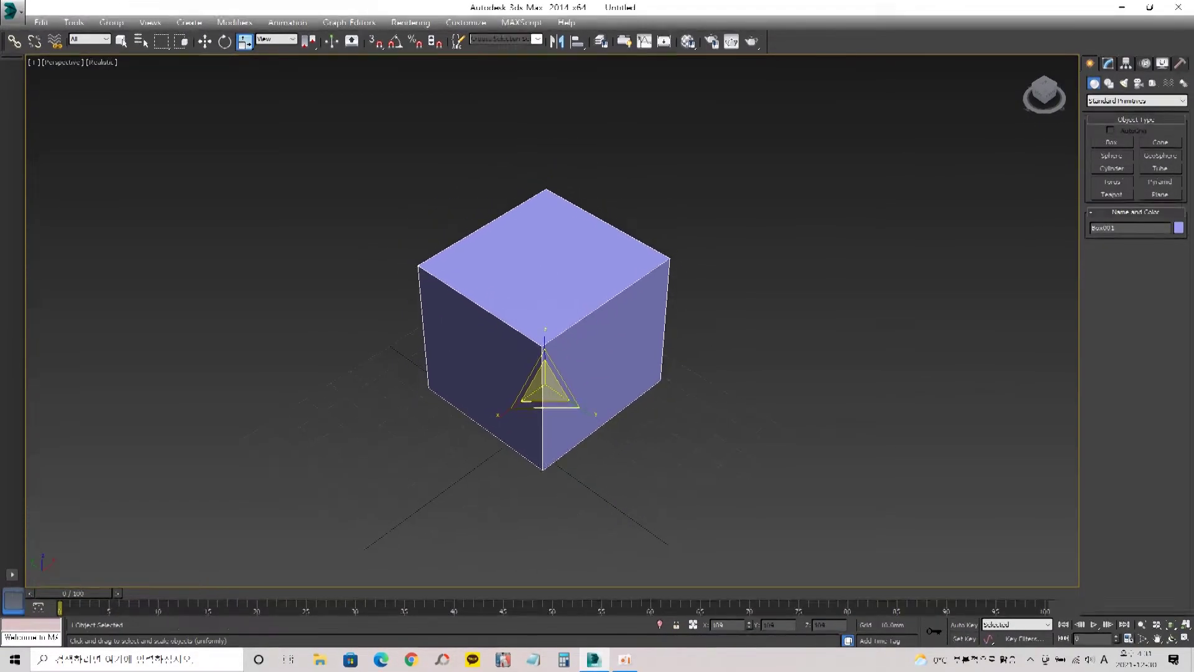
- Try to squash the box freehand along its Z axis with Select and Squash
drag(245, 41, 245, 100)
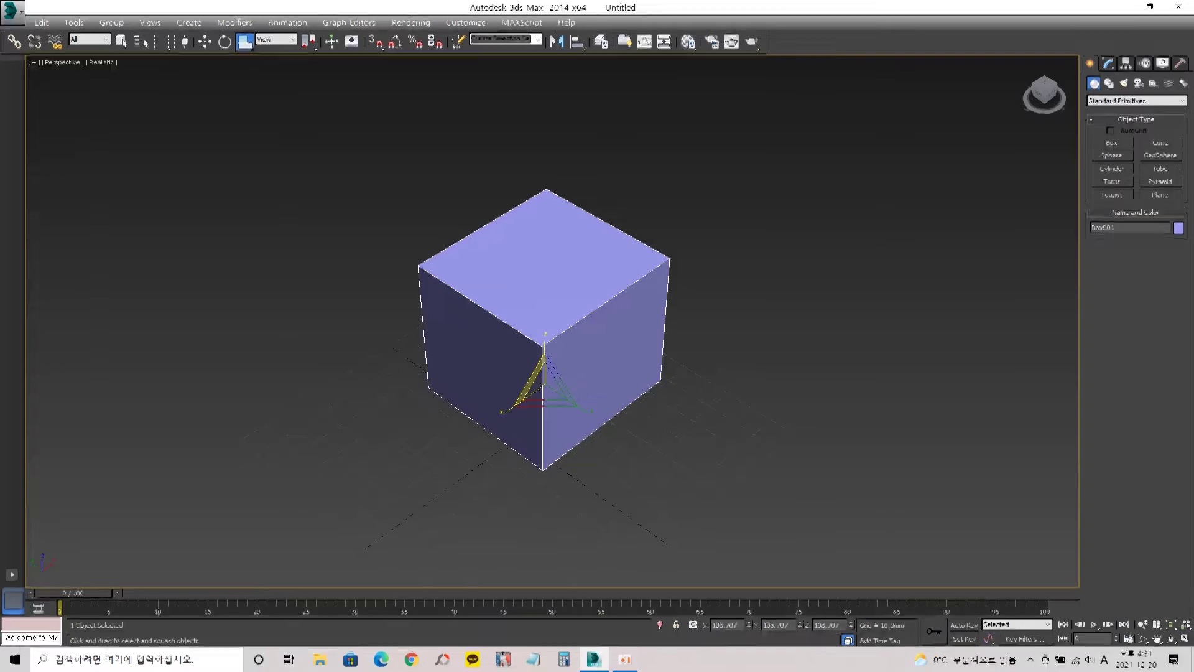
drag(543, 374, 542, 355)
mouse_move(542, 373)
mouse_down()
mouse_move(542, 345)
mouse_move(543, 411)
mouse_move(543, 354)
mouse_move(543, 376)
mouse_up()
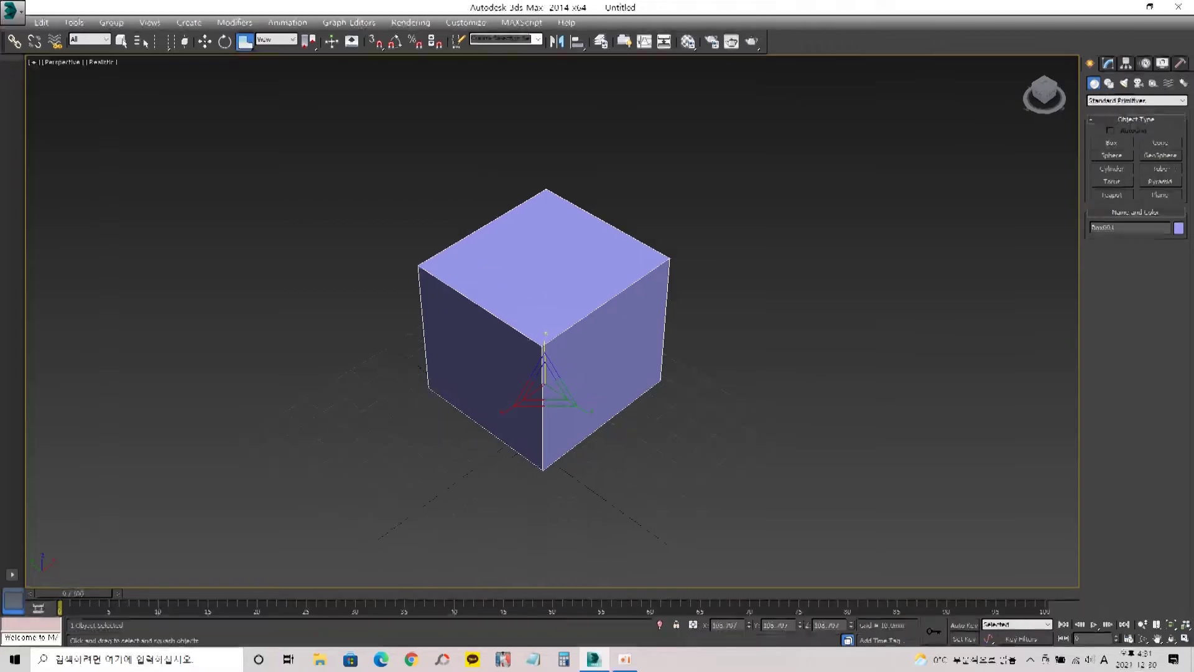
- Try adjusting the box's X and Z offsets in the Scale Transform Type-In for Non-uniform Scale, cancel them, and close the dialog
drag(245, 41, 246, 107)
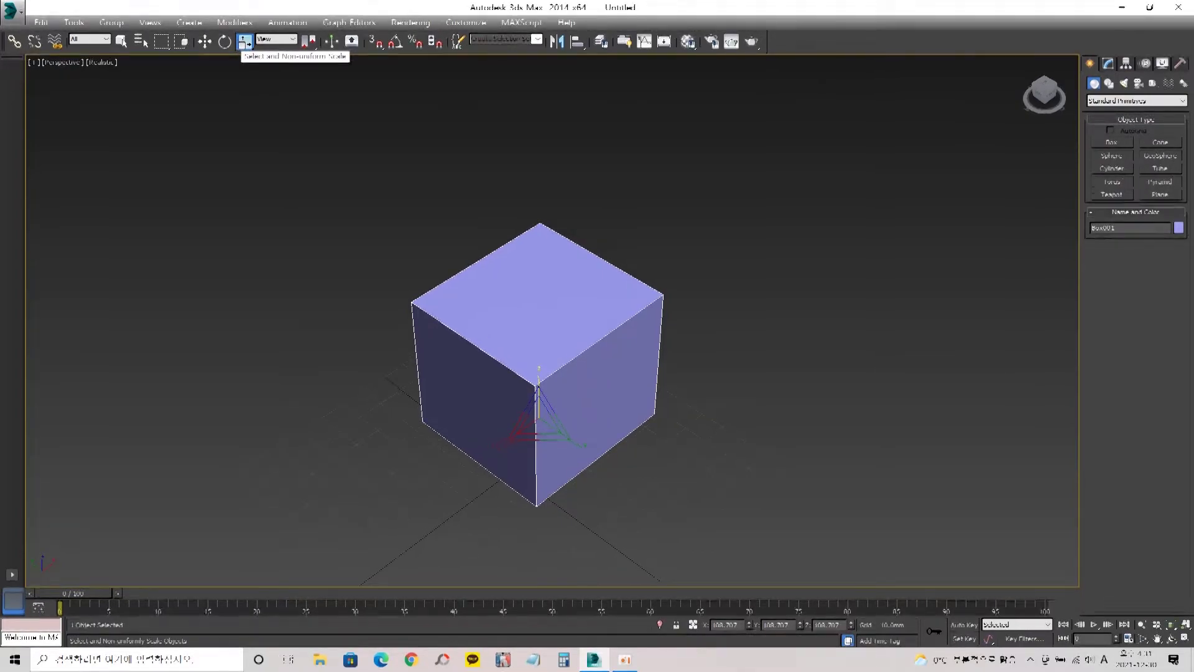
right_click(245, 43)
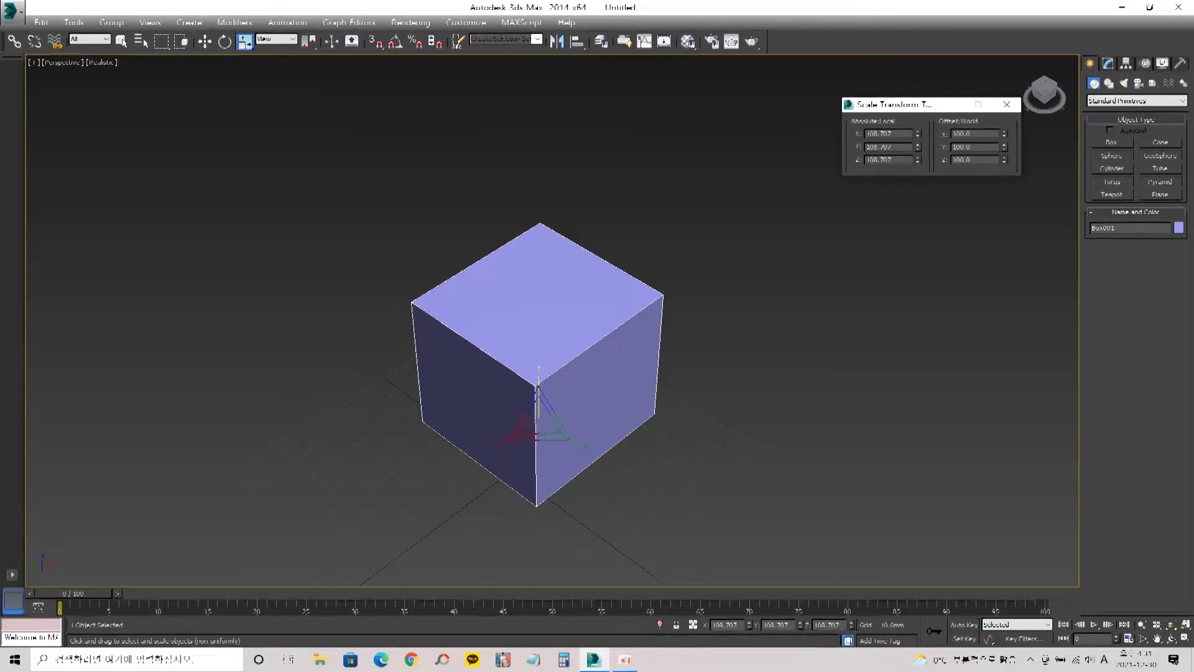
drag(1004, 132, 1004, 71)
right_click(1004, 71)
drag(1004, 160, 1004, 145)
right_click(1004, 145)
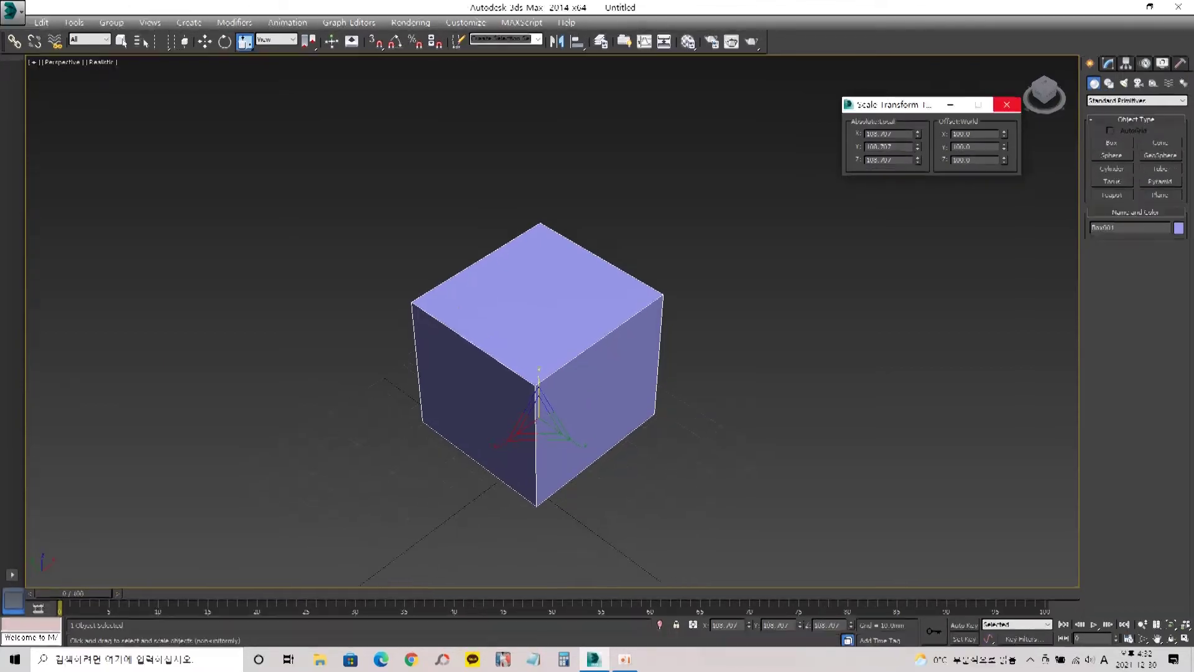
click(1006, 103)
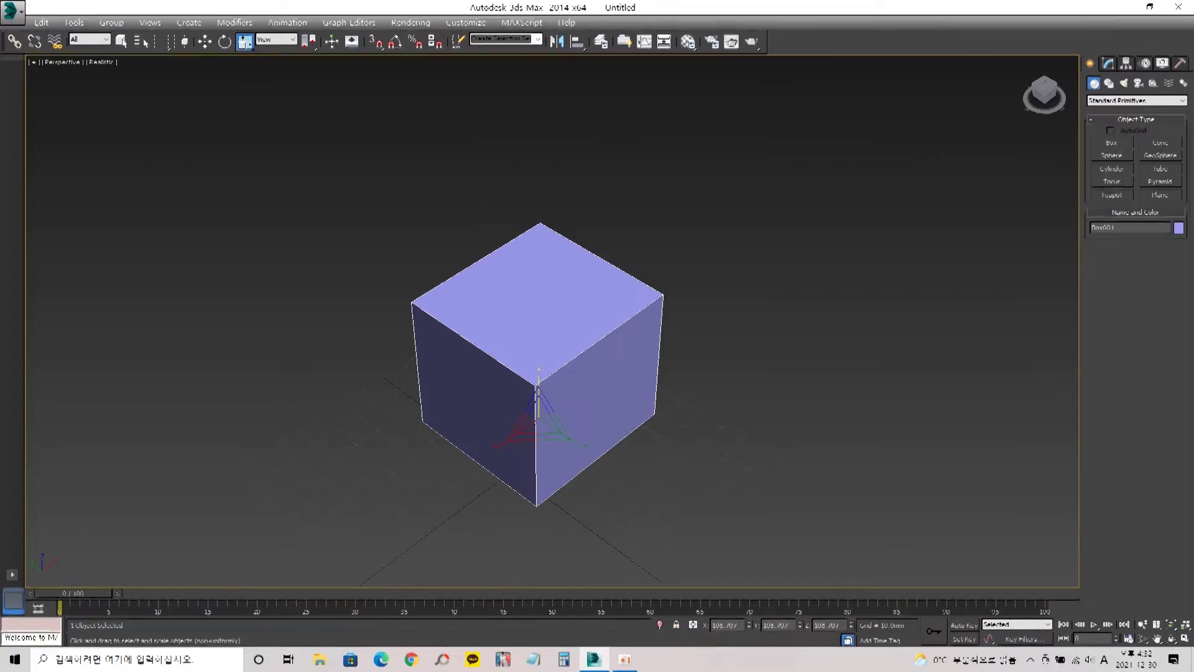
- Switch the box between the Rotate and Move tools, finishing with it reselected and Rotate active
right_click(545, 283)
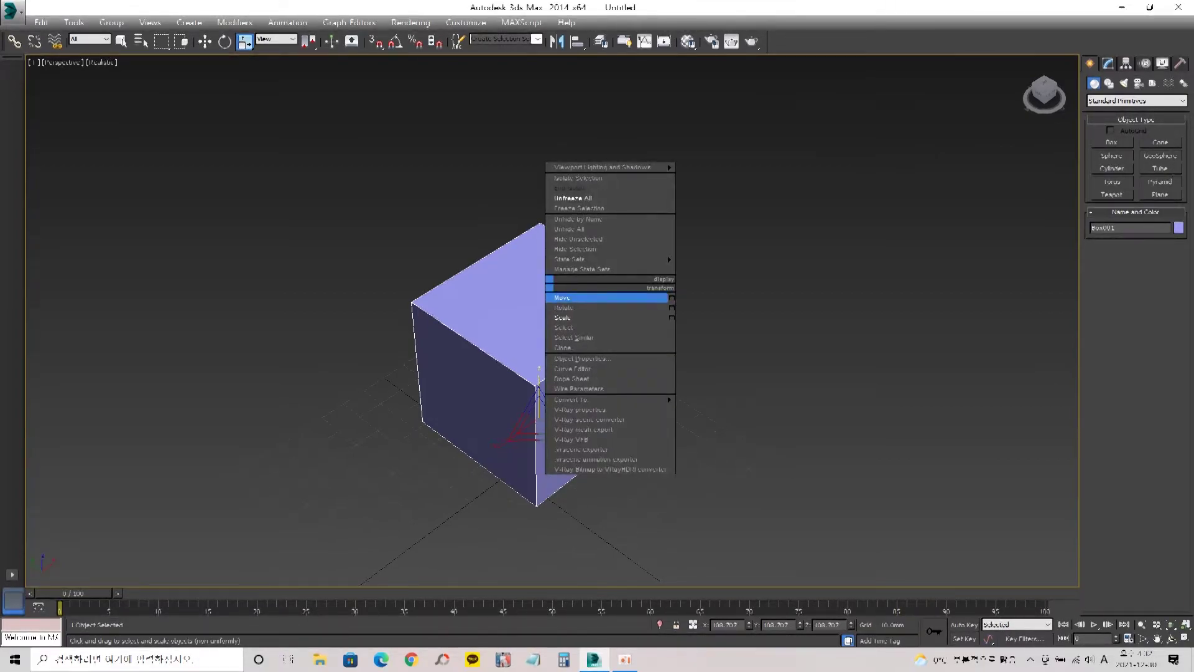
click(616, 307)
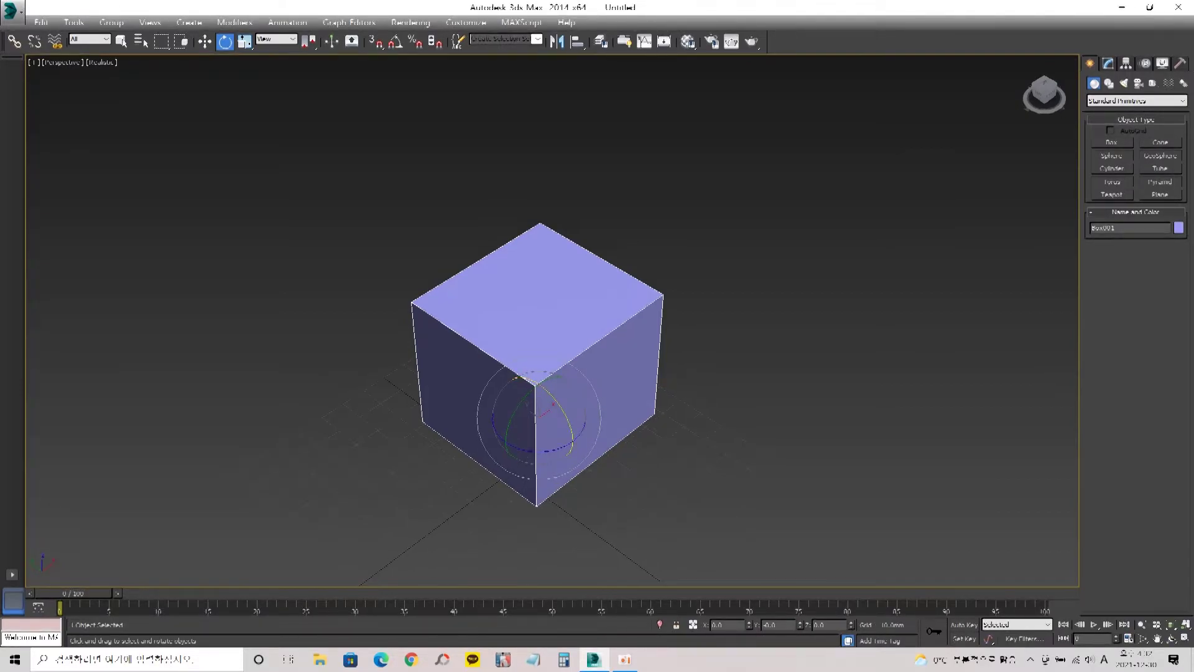
right_click(703, 334)
click(718, 348)
click(718, 349)
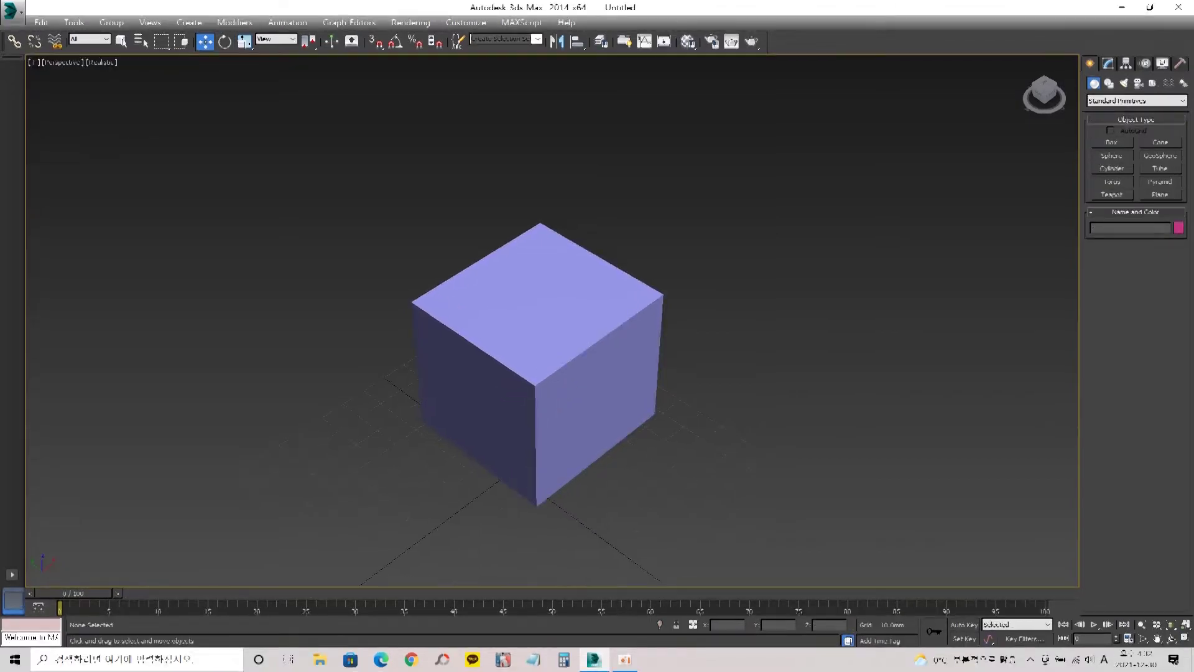
click(578, 348)
right_click(579, 346)
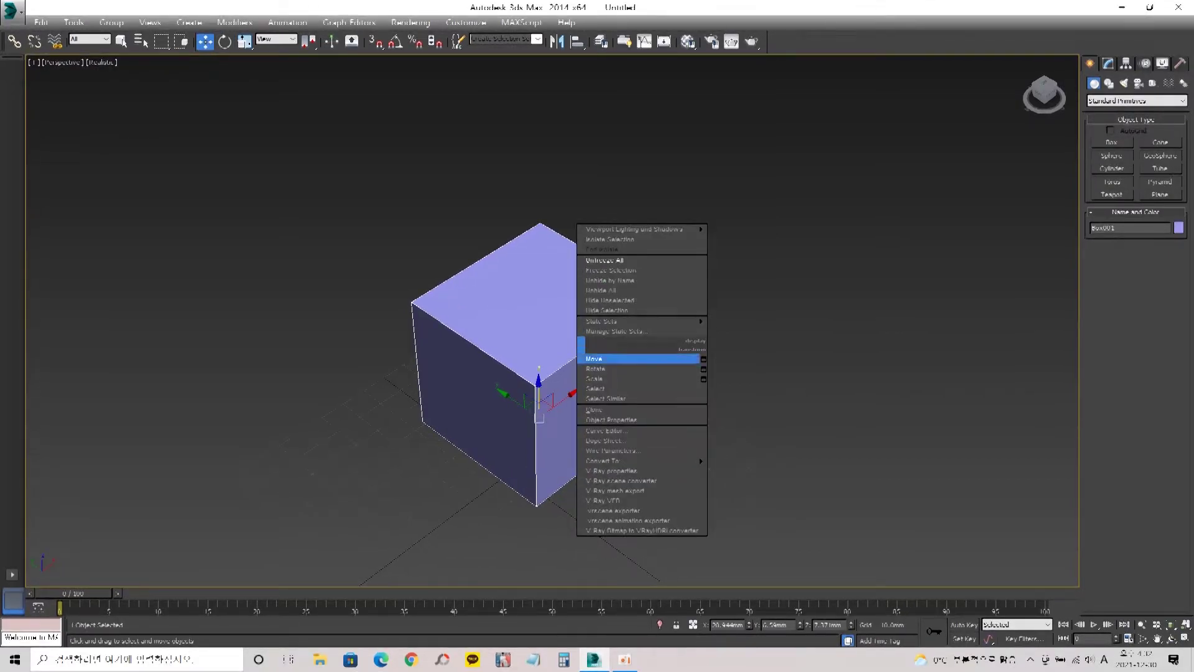
click(597, 369)
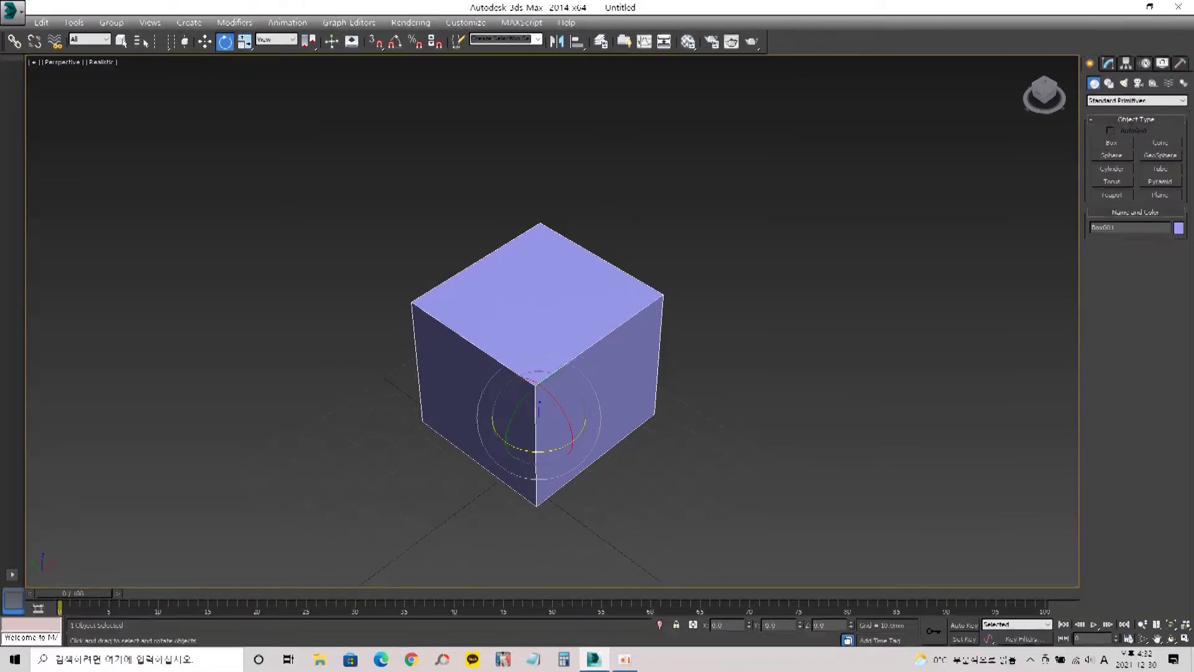
- Try rotating the box freehand with the rotation gizmo and undo the rotation
mouse_move(539, 451)
mouse_down()
mouse_move(485, 449)
mouse_move(540, 451)
mouse_up()
drag(538, 408, 529, 390)
key(ctrl+z)
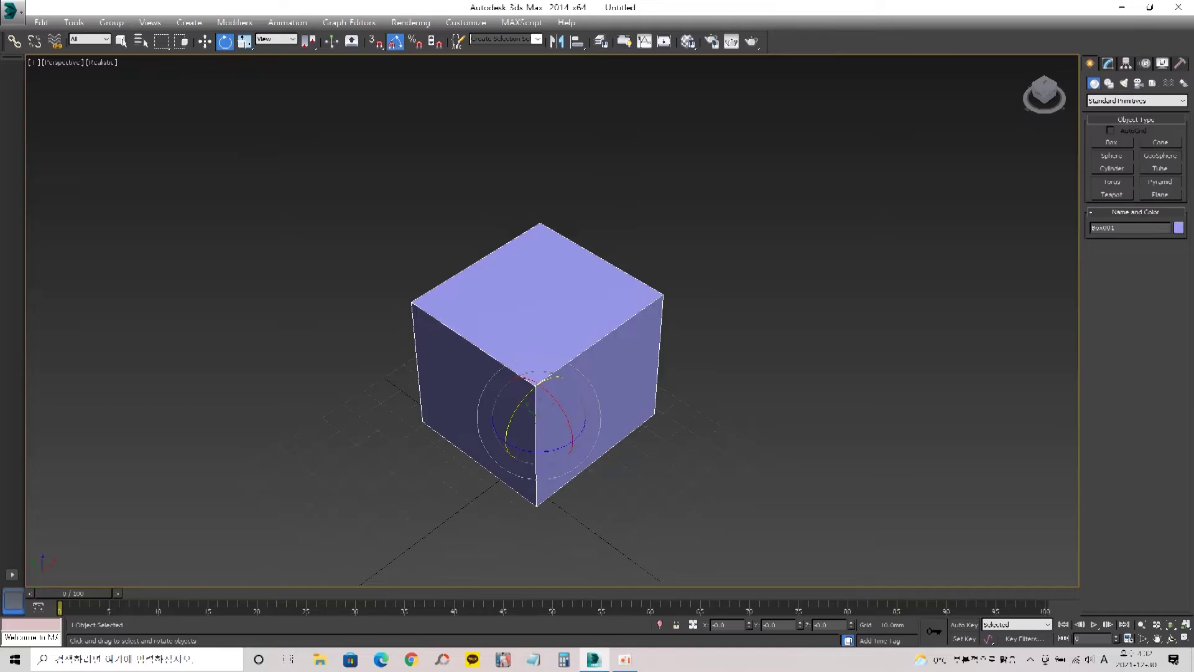
- Rotate the box by 90 degrees with angle snap on, undo the last rotation, and return to the Move tool
drag(537, 449, 517, 489)
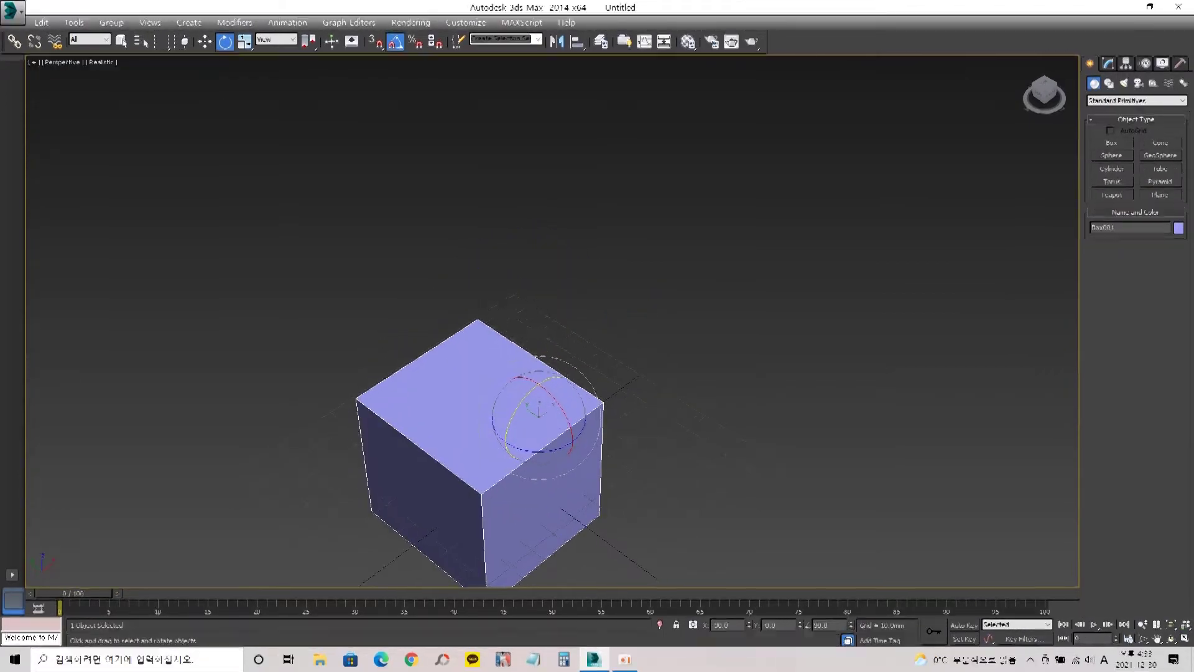
key(ctrl+z)
right_click(602, 352)
click(619, 366)
key(ctrl+z)
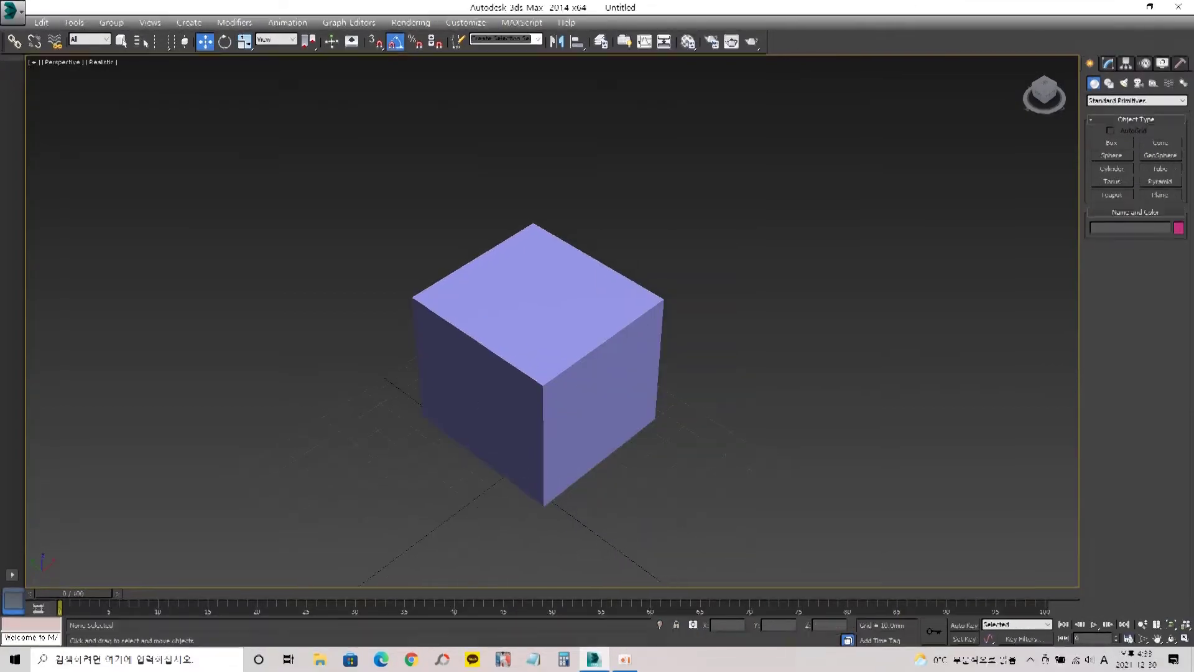
- Activate Move on the box, turn angle snap off, and leave the box selected
click(517, 448)
right_click(539, 366)
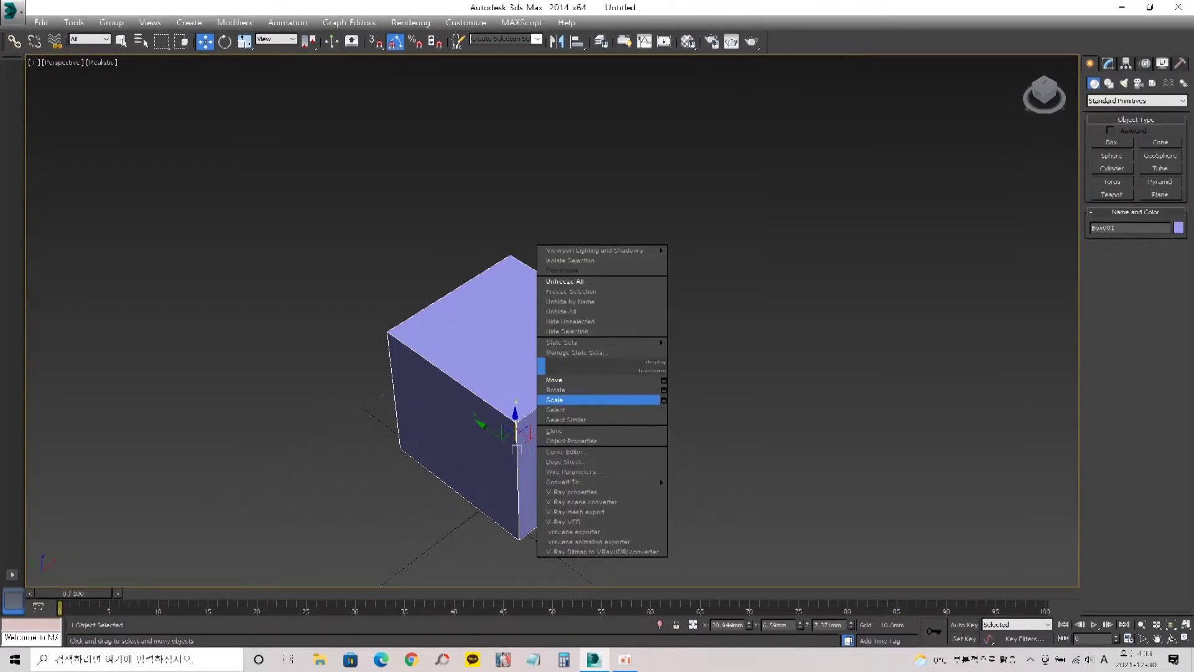
click(560, 380)
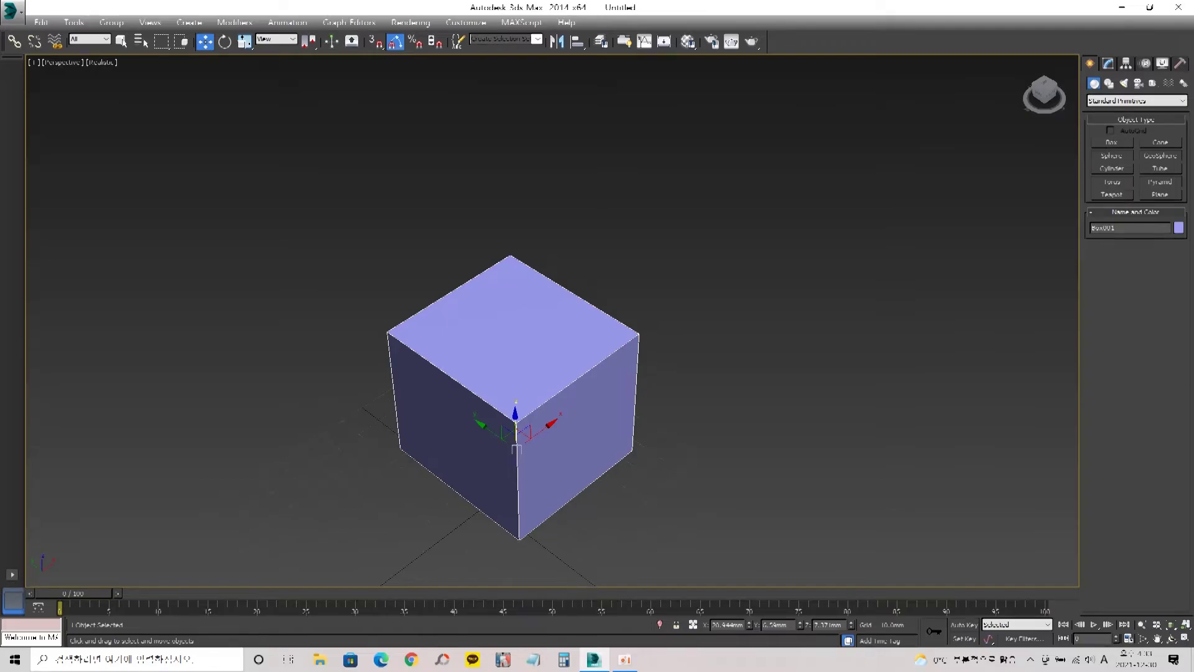
key(a)
click(585, 494)
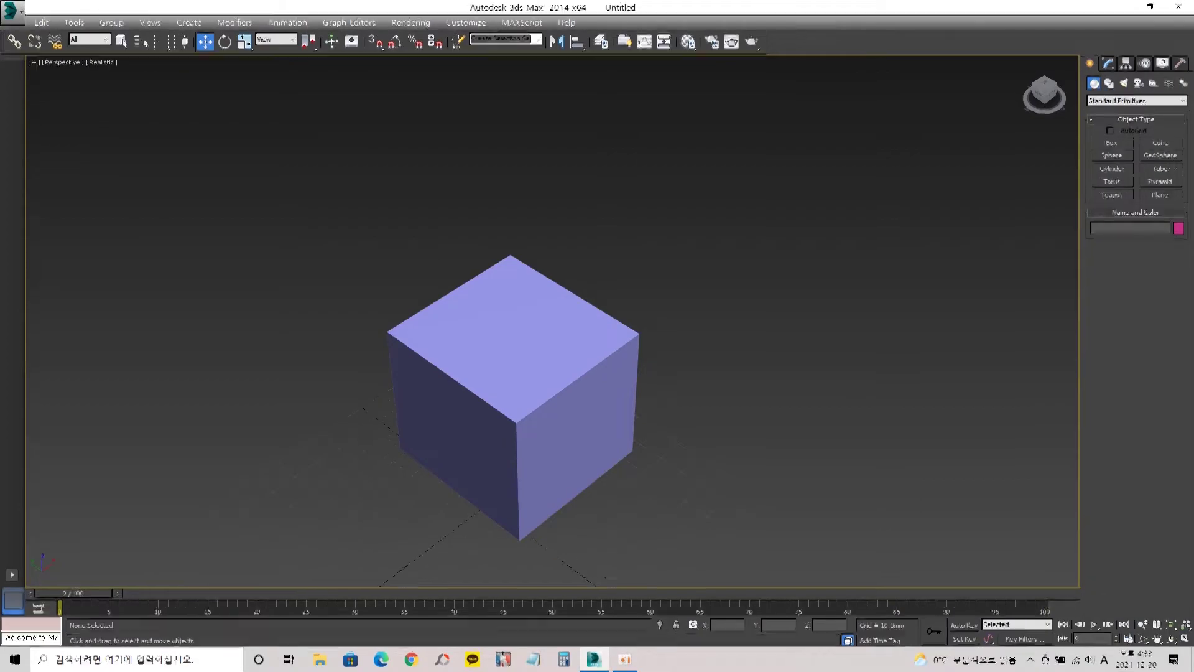
click(588, 488)
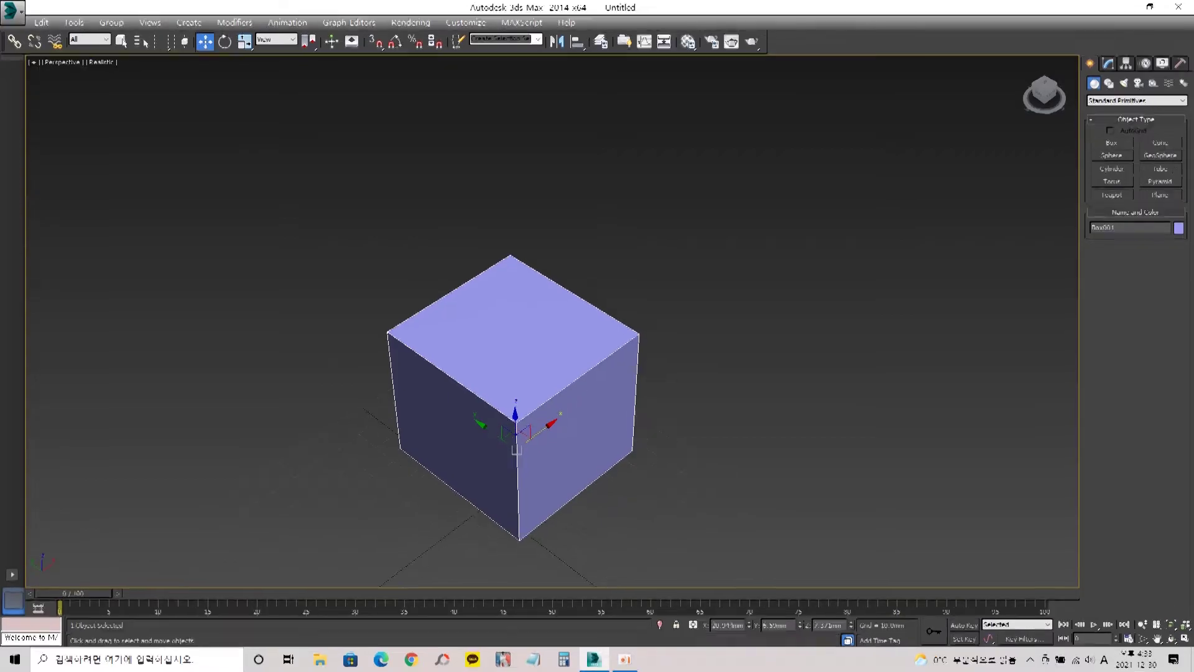
- Try cloning the box along its X axis and undo the clone
mouse_move(516, 448)
shift+mouse_down()
mouse_move(800, 238)
mouse_move(770, 261)
shift+mouse_up()
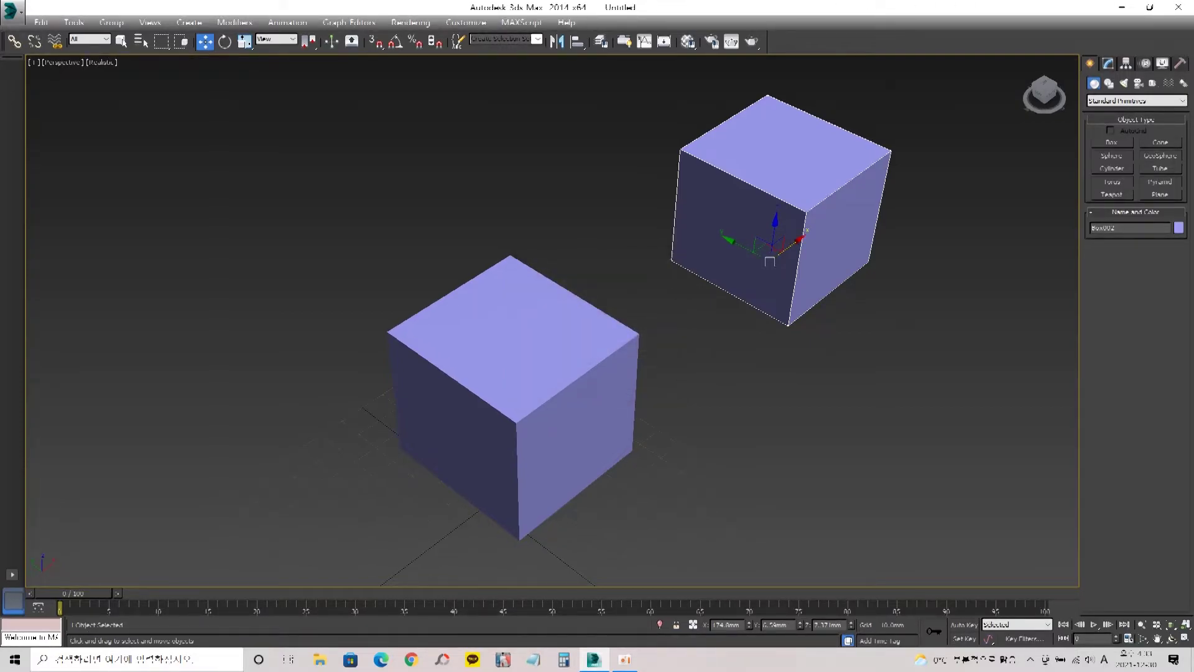
middle_drag(560, 311, 460, 354)
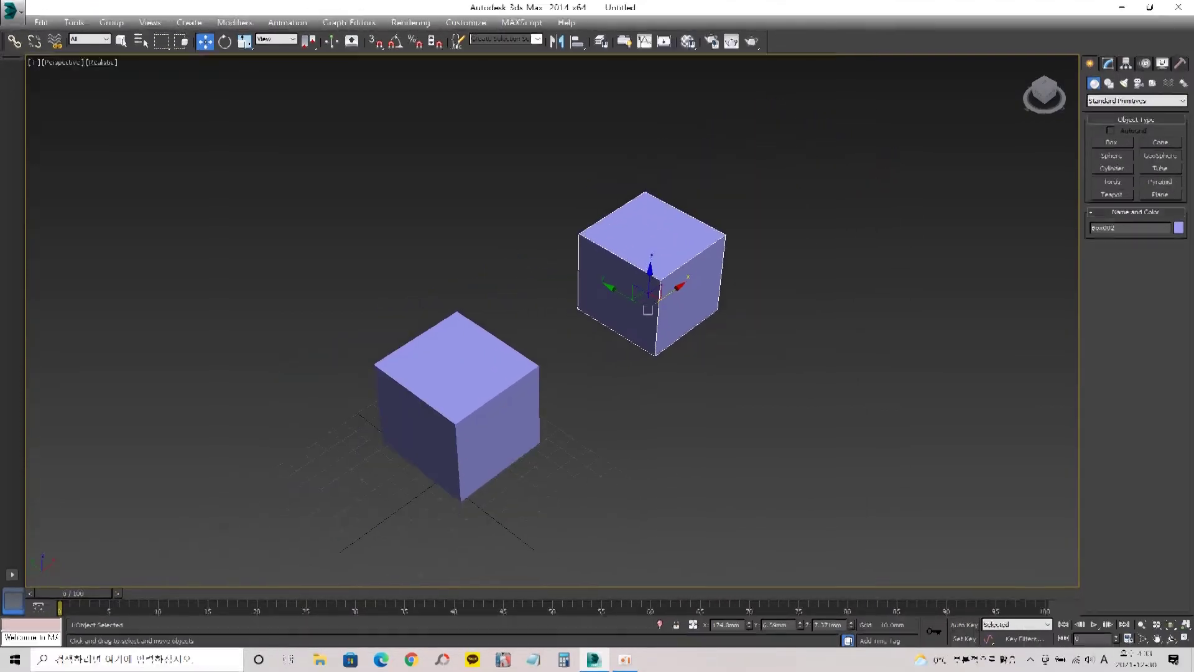
scroll(578, 320, down, 3)
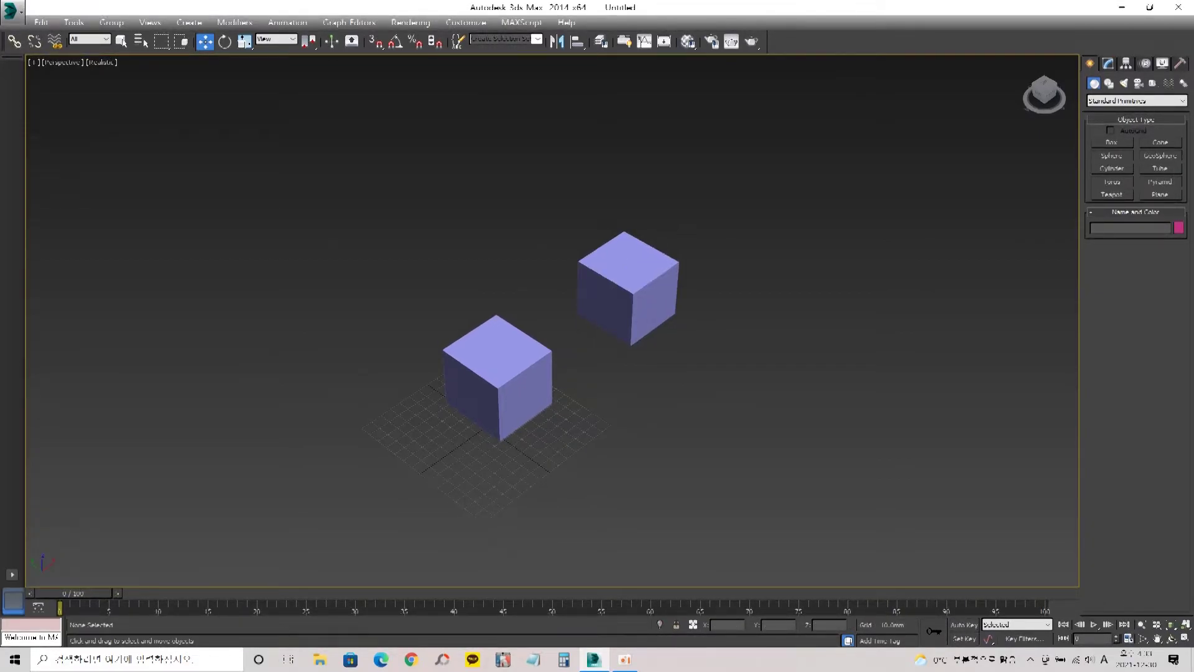
drag(558, 373, 526, 379)
drag(596, 333, 595, 333)
key(ctrl+z)
key(ctrl+z)
key(ctrl+z)
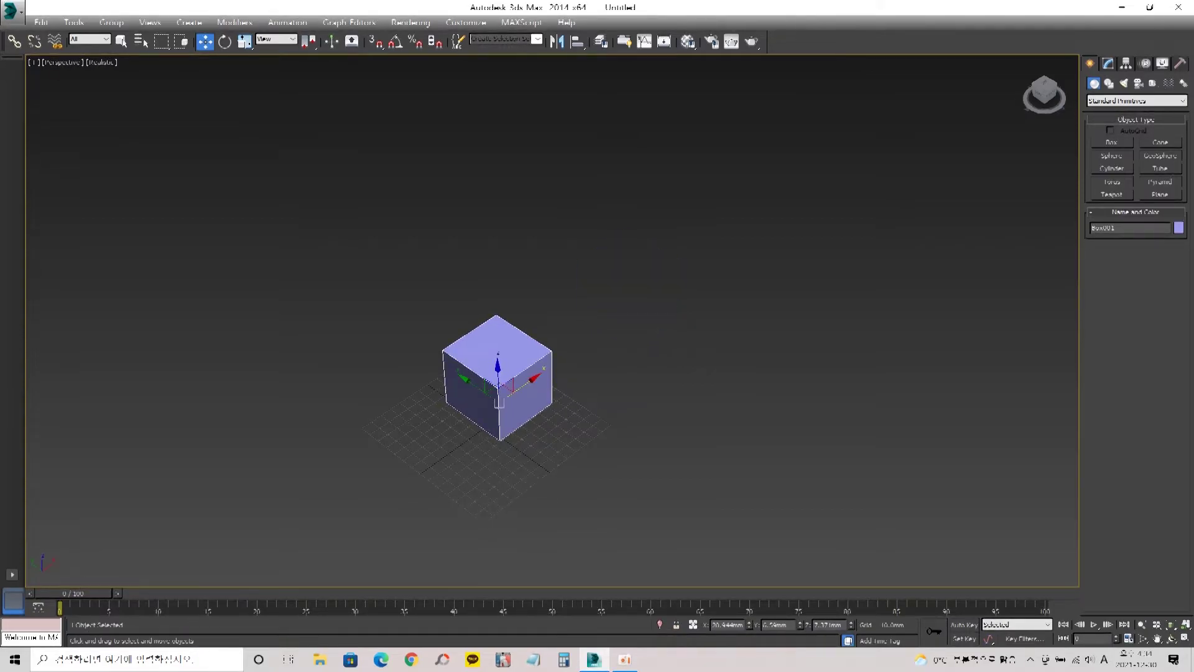
- Clone the box along the X axis as one Copy at about X 148 mm and clear the selection
shift+drag(499, 401, 606, 332)
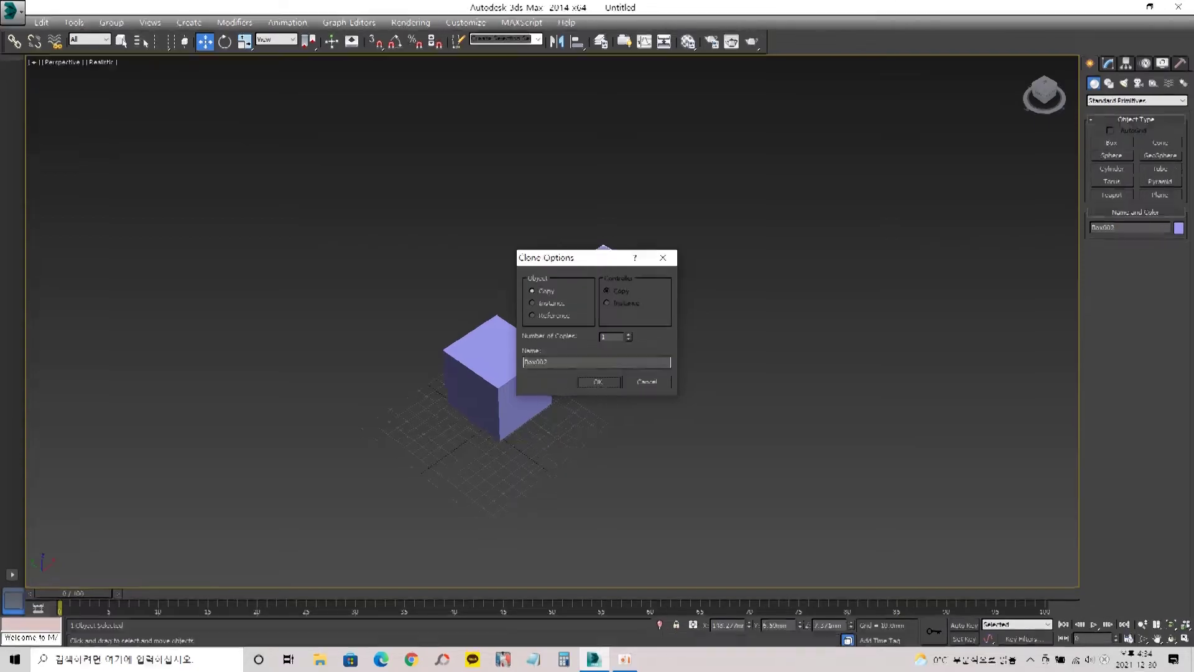
key(Return)
click(535, 208)
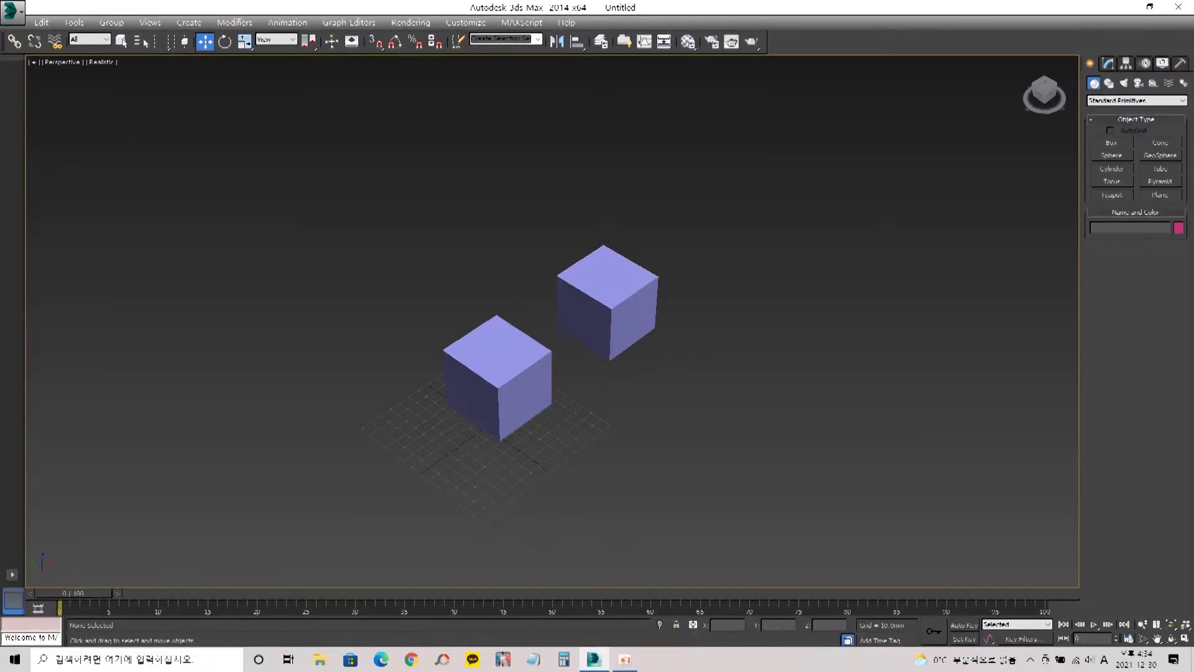
middle_drag(597, 336, 560, 299)
drag(535, 209, 637, 283)
click(660, 292)
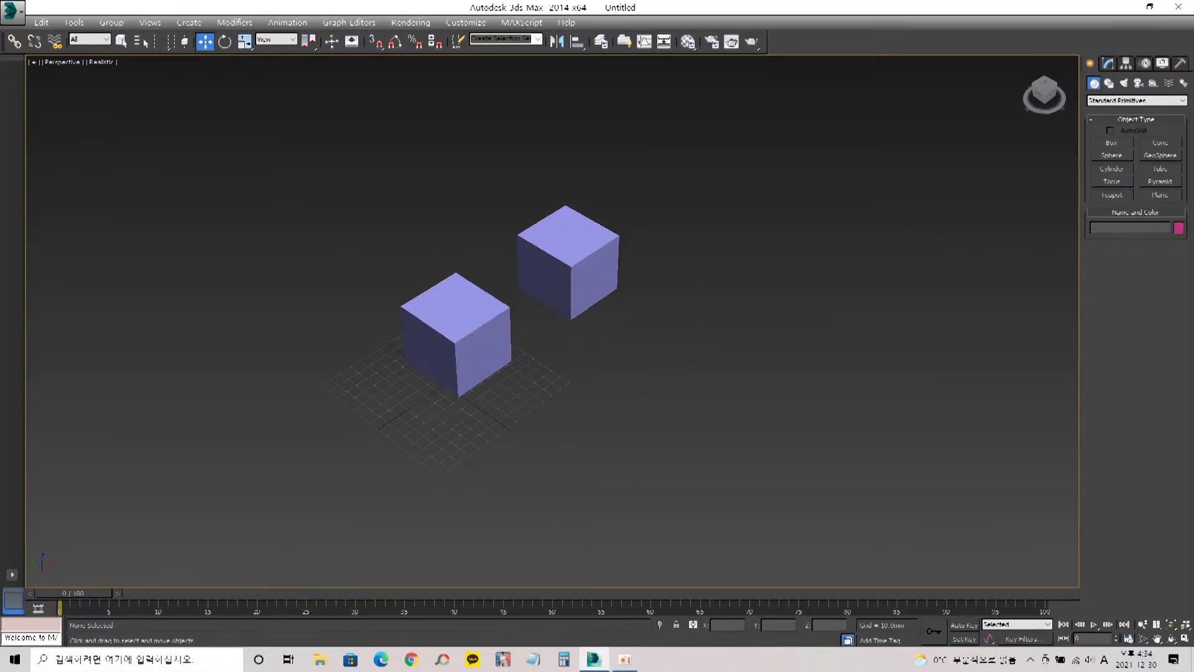
- Clone the original box along the Y axis as one Copy at about Y -106 mm
shift+drag(458, 349, 560, 413)
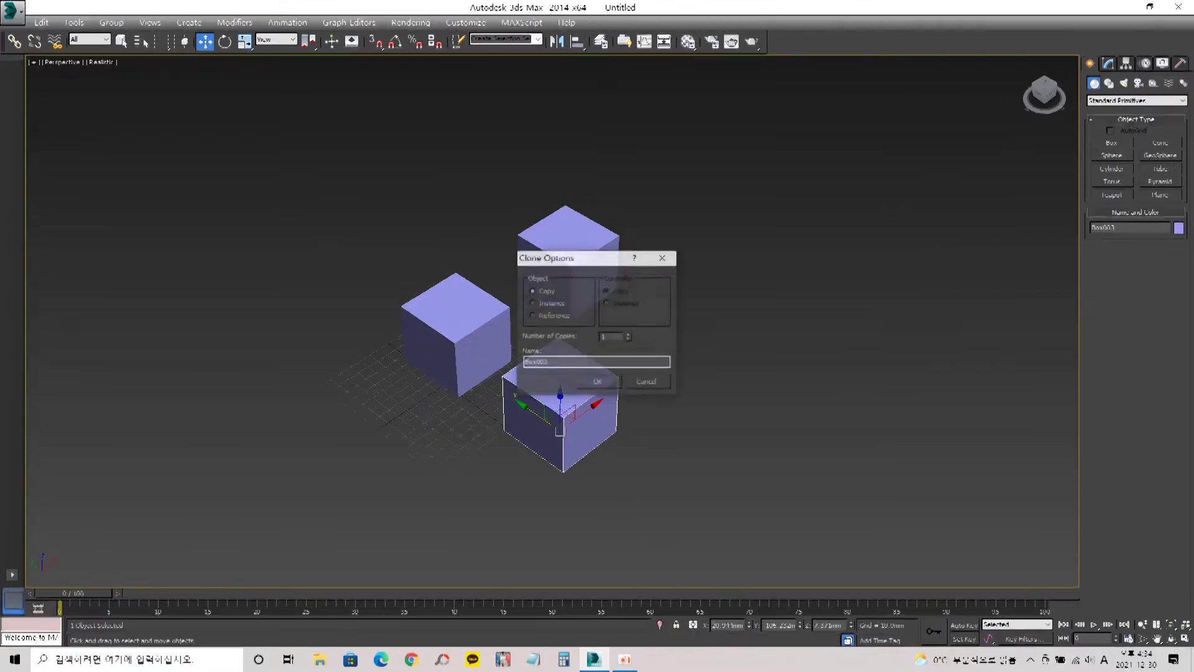
key(Return)
key(ctrl+d)
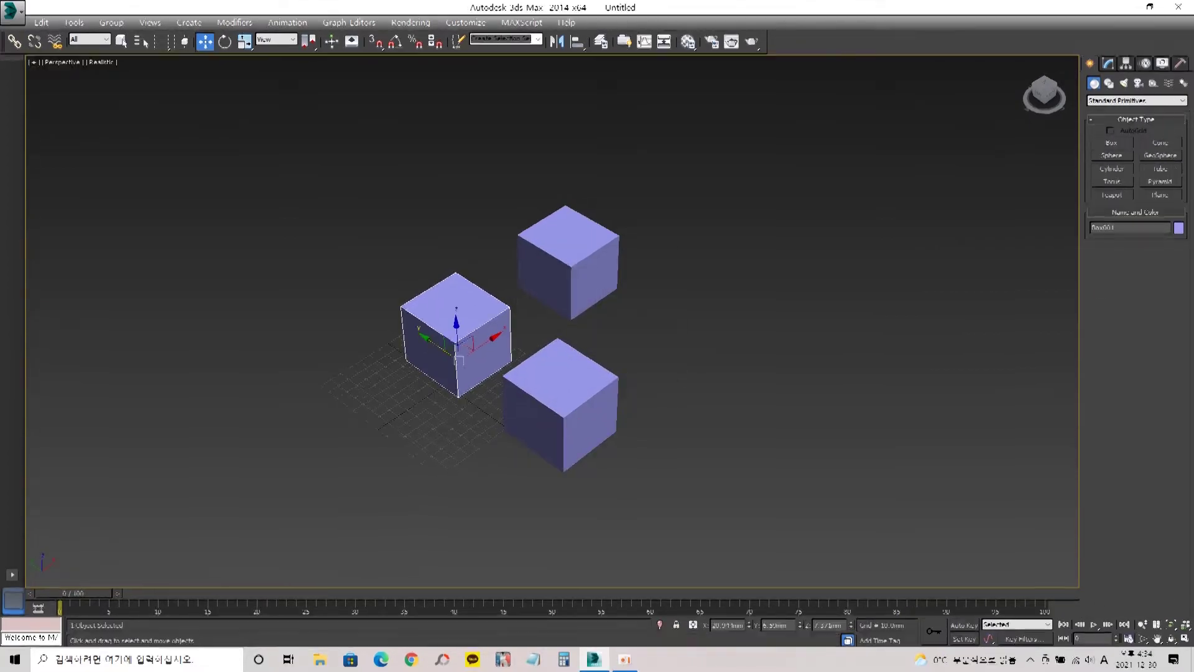
- Select all three boxes together and convert them to Editable Poly
click(563, 261)
click(560, 404)
drag(468, 217, 672, 435)
right_click(505, 318)
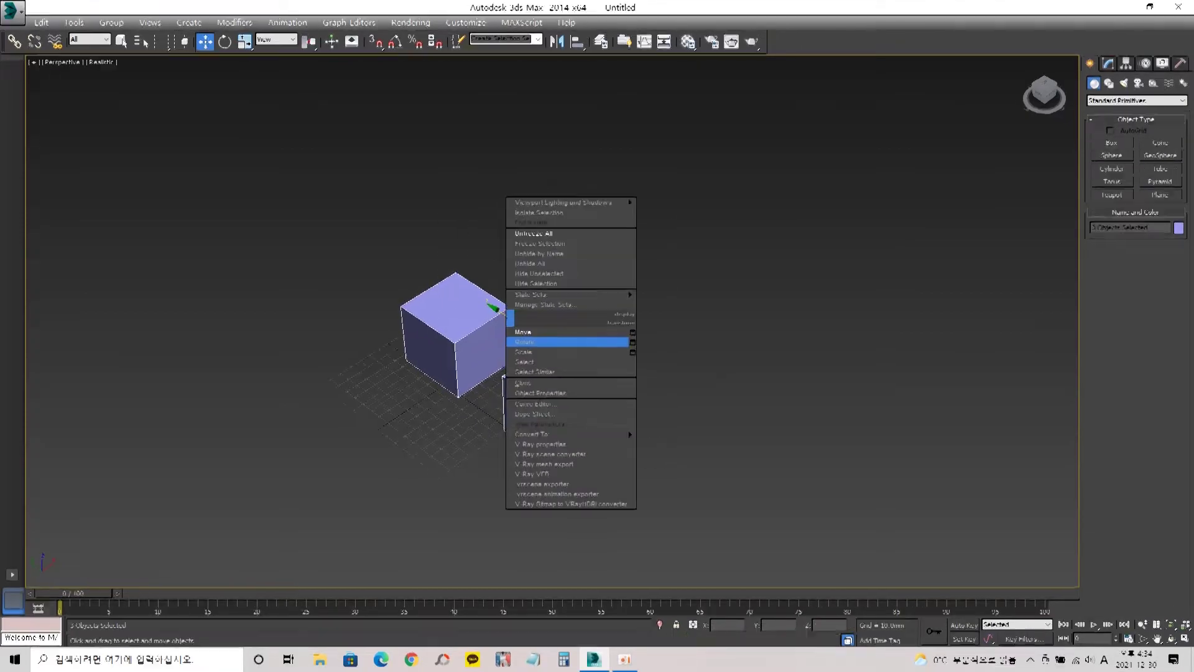
mouse_move(559, 435)
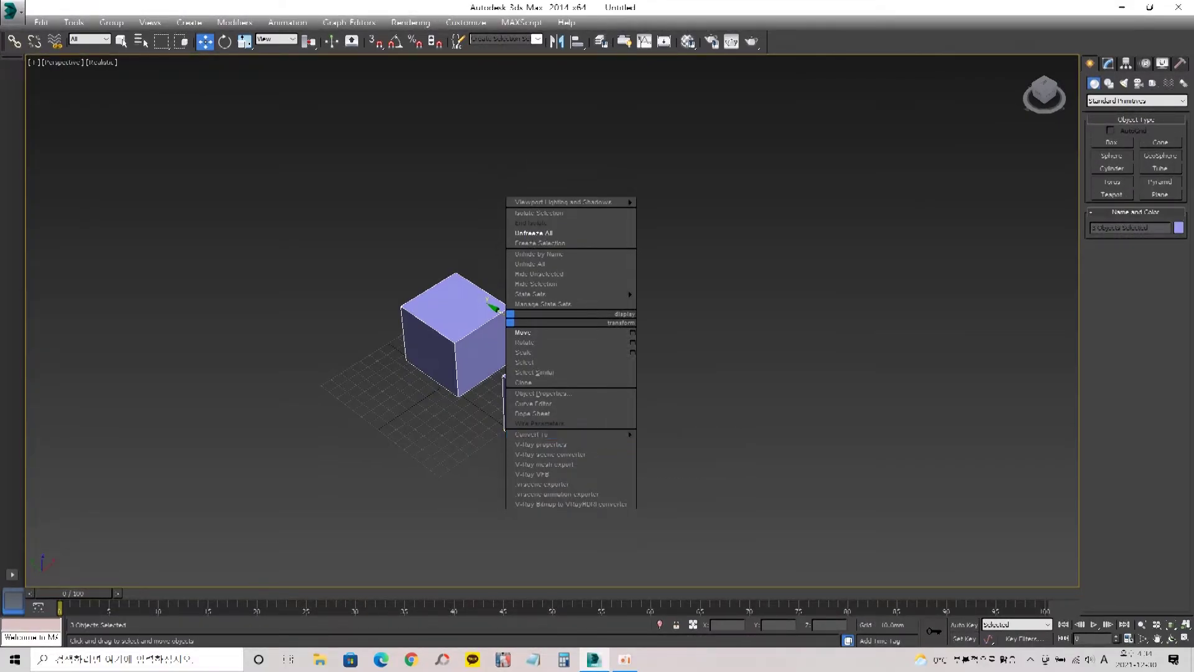
click(529, 331)
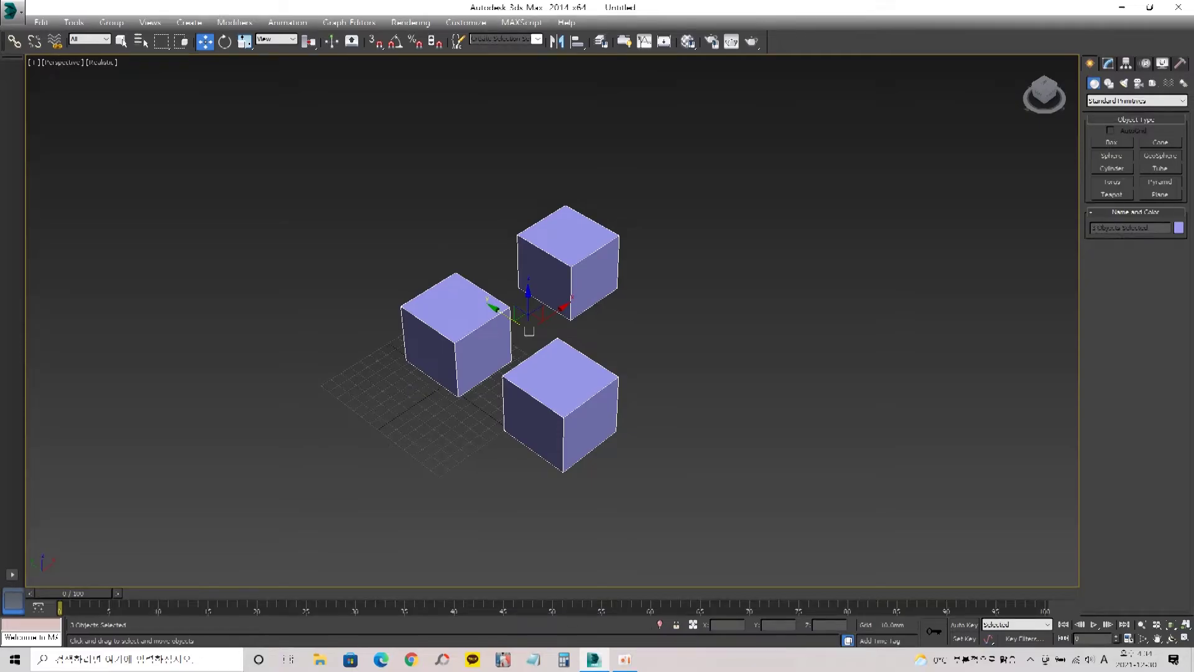
right_click(658, 215)
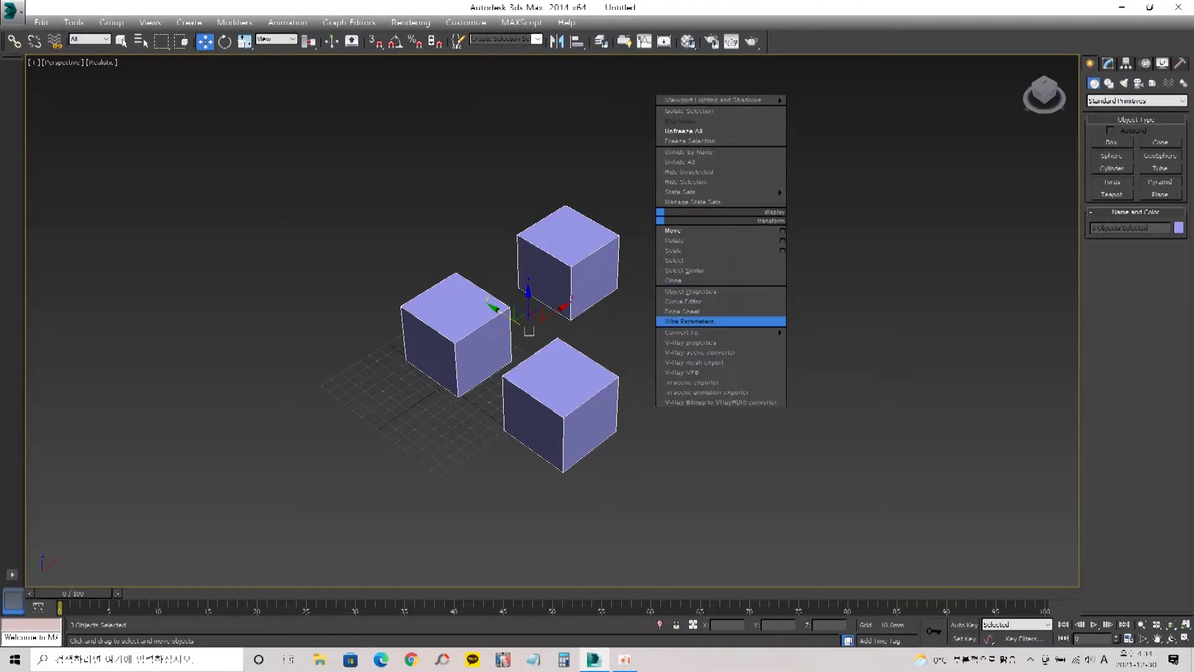
mouse_move(685, 332)
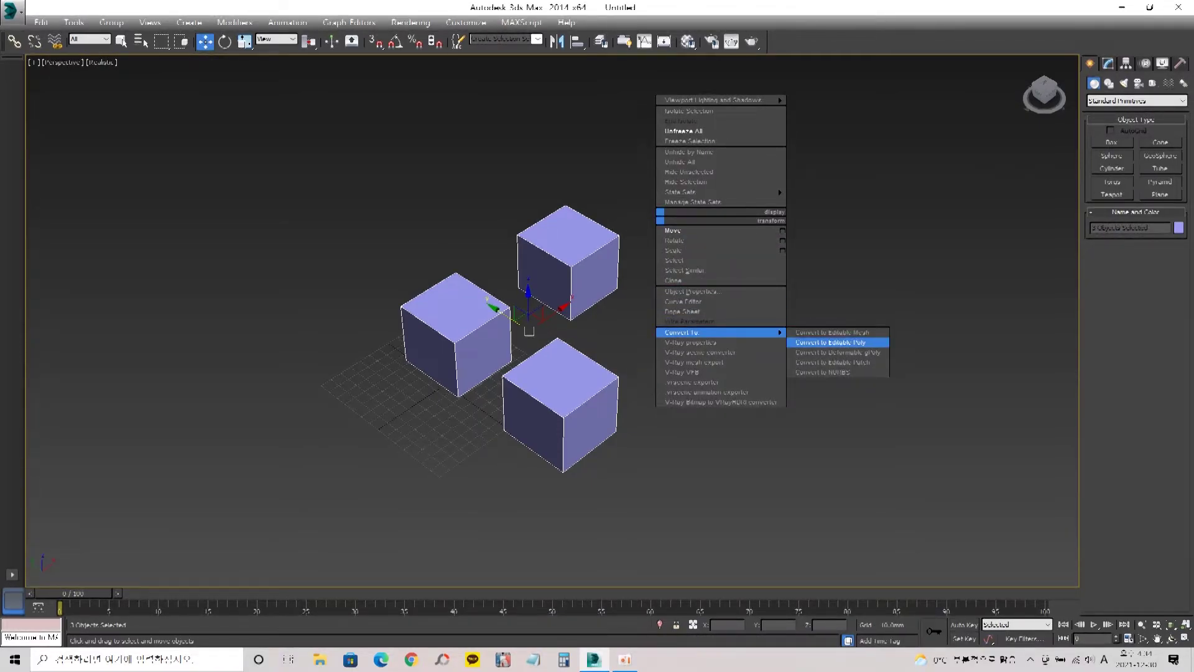
click(831, 342)
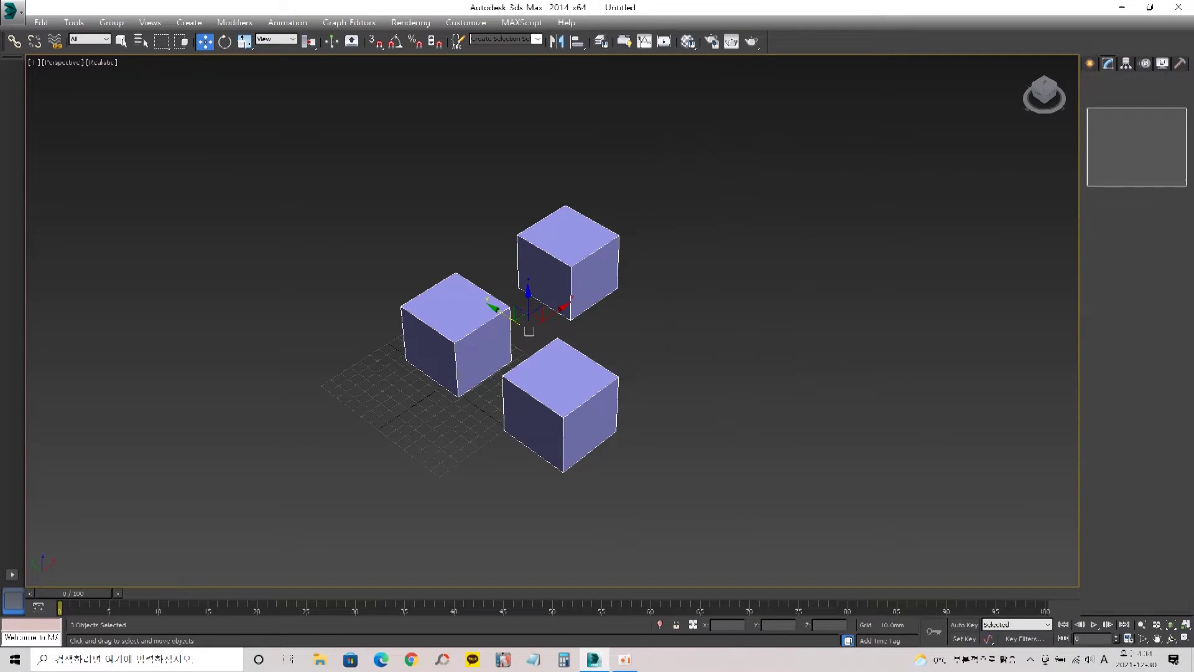
- Clone the box nearest the viewer along the X axis as one Instance at about X 139 mm
key(ctrl+d)
click(460, 360)
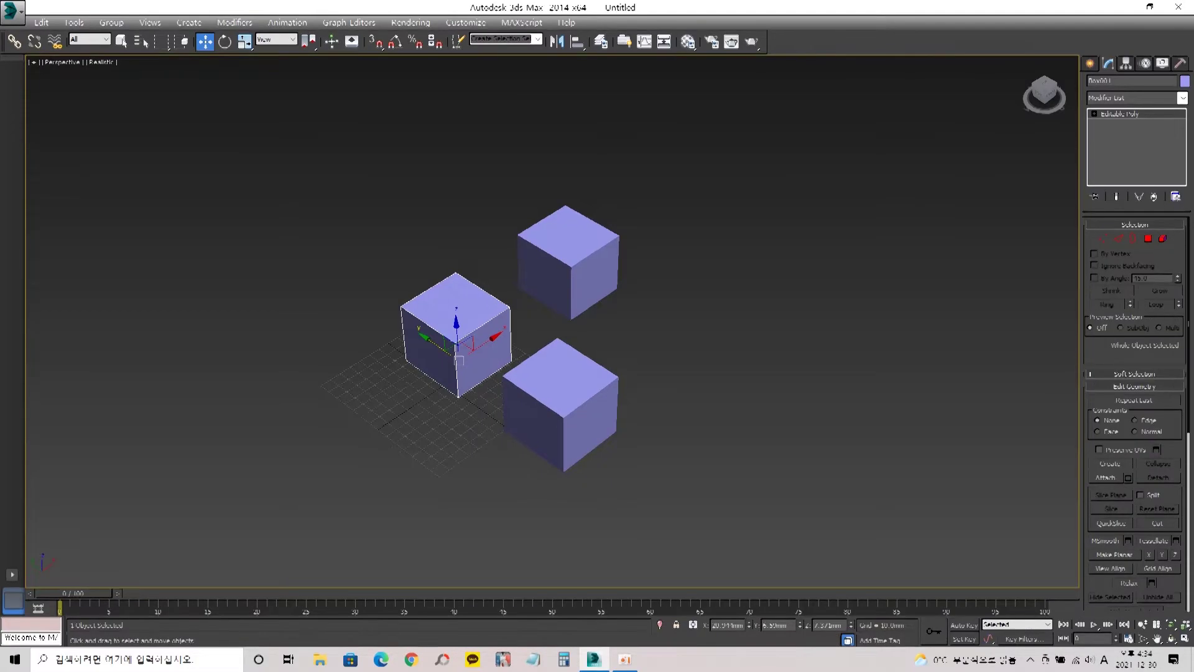
click(560, 423)
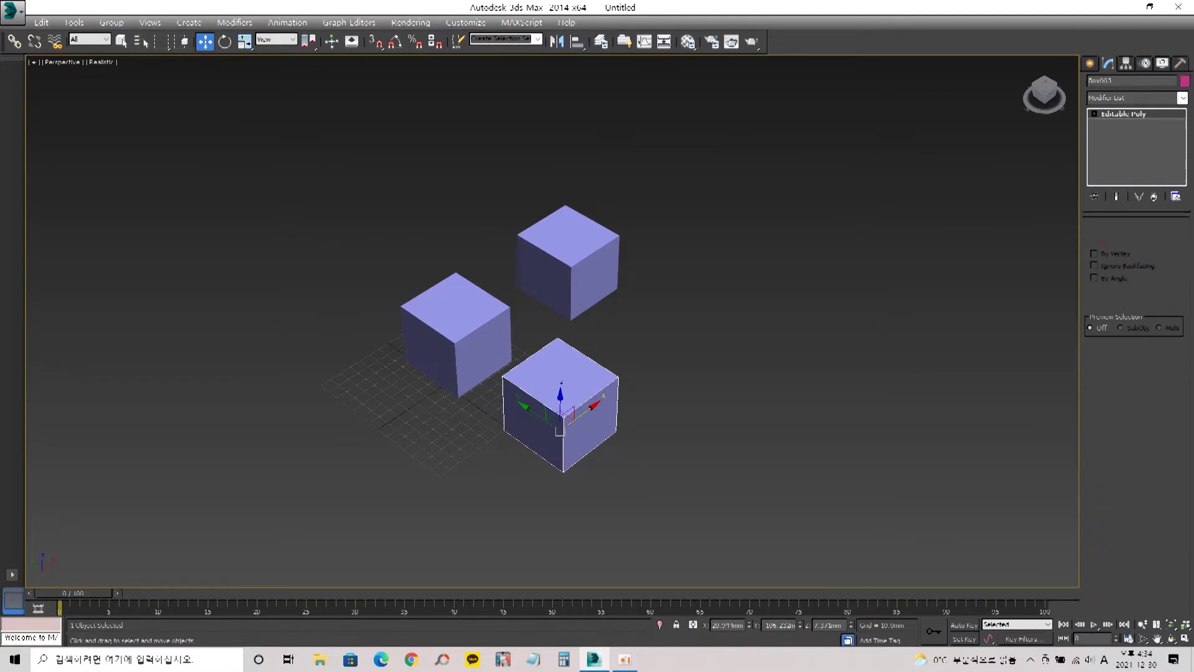
shift+drag(559, 429, 645, 368)
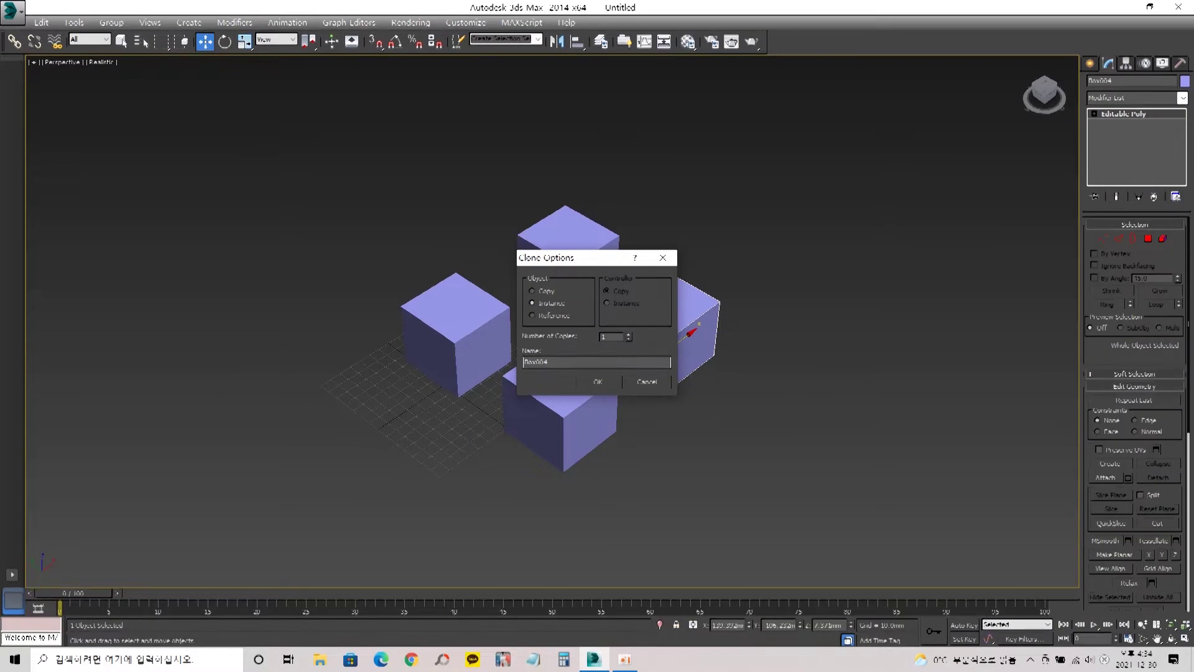
key(Return)
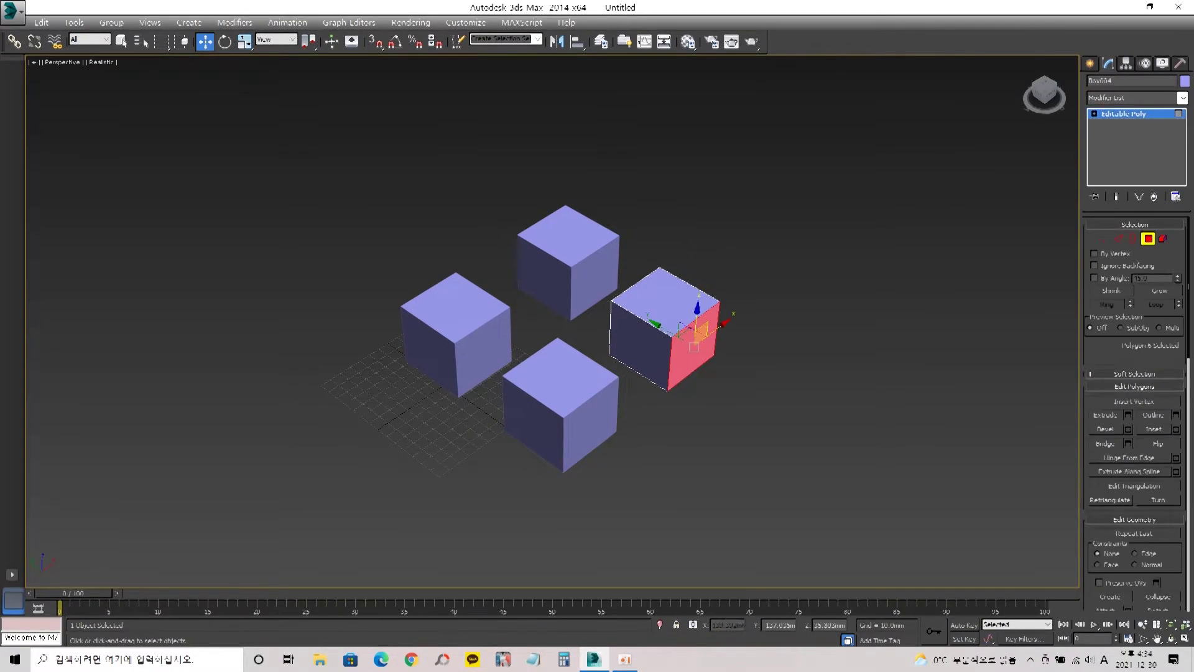
- Move the front end polygon of the instanced box outward along Y by about 20 mm and leave polygon editing
drag(694, 347, 714, 361)
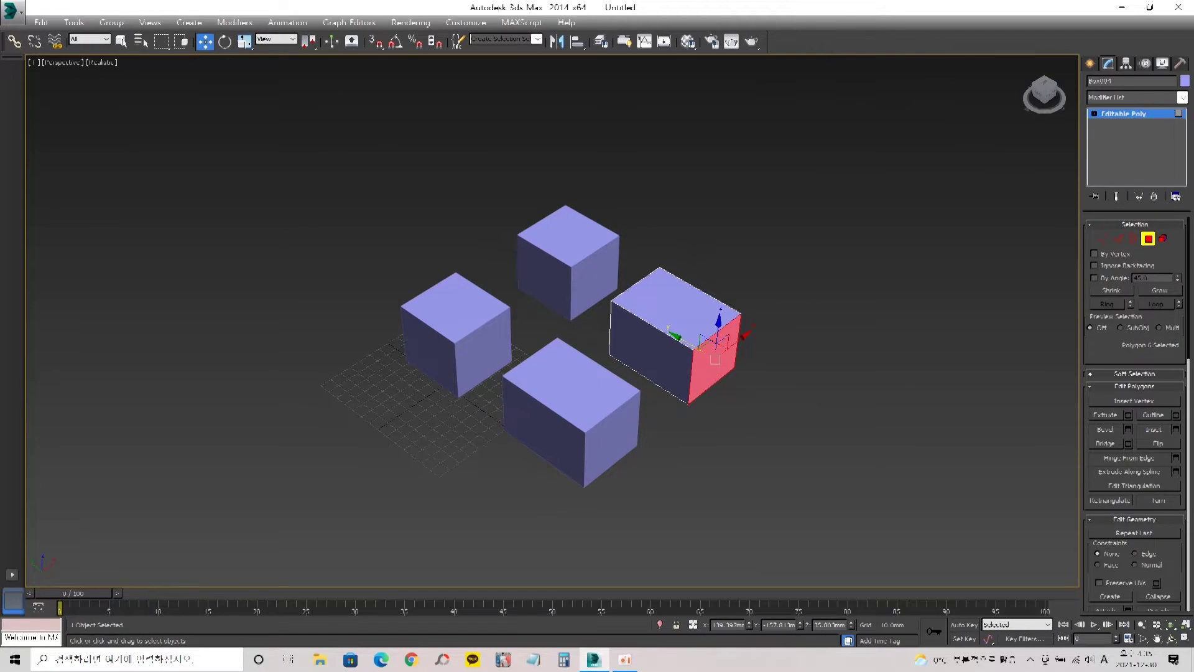
click(653, 429)
click(695, 392)
- Select the matching end polygon on the rear copied box, then exit sub-object editing and deselect the box
click(597, 239)
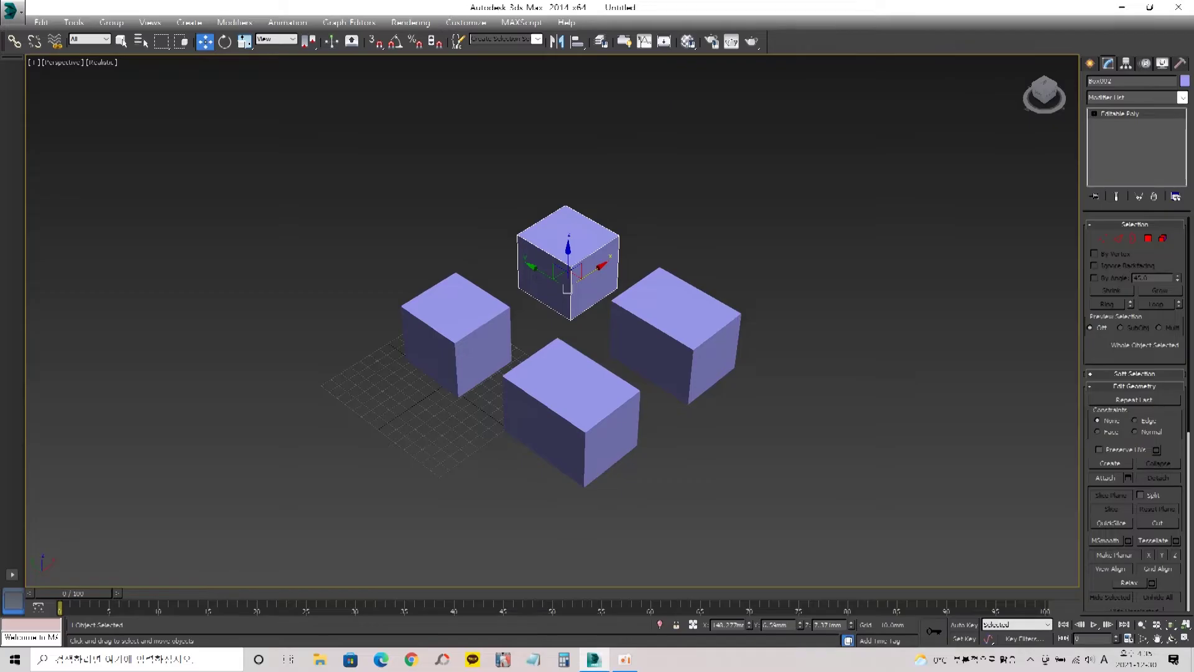
key(1)
key(4)
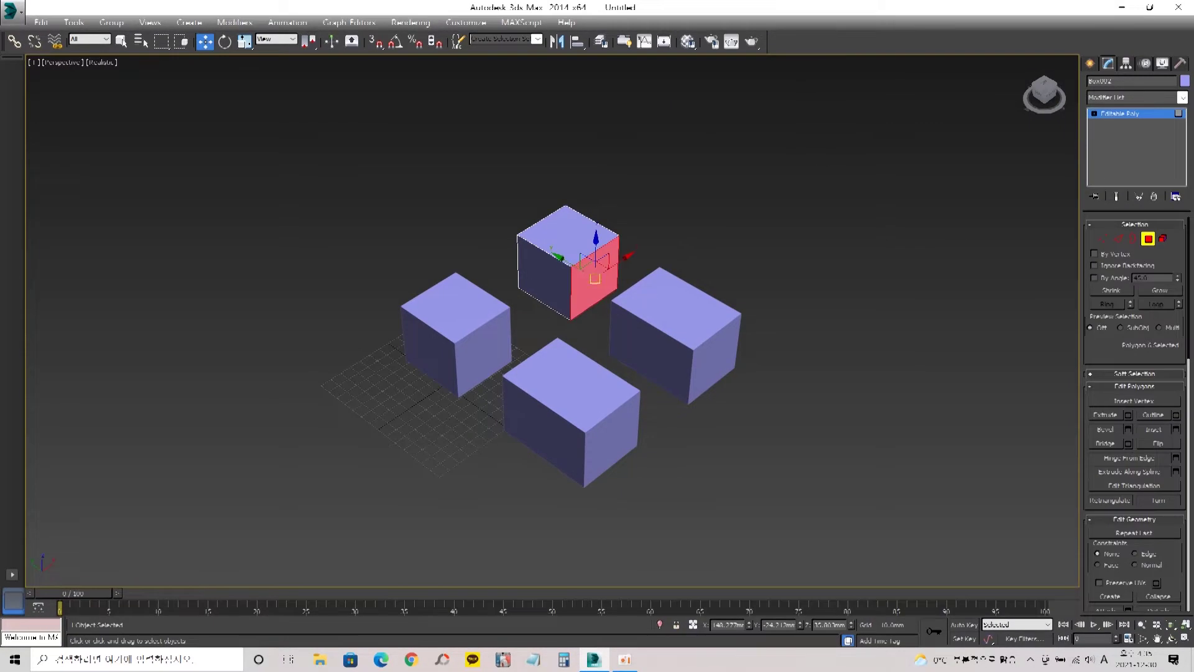
mouse_move(573, 266)
mouse_down()
mouse_move(624, 295)
mouse_move(555, 256)
mouse_move(574, 267)
mouse_up()
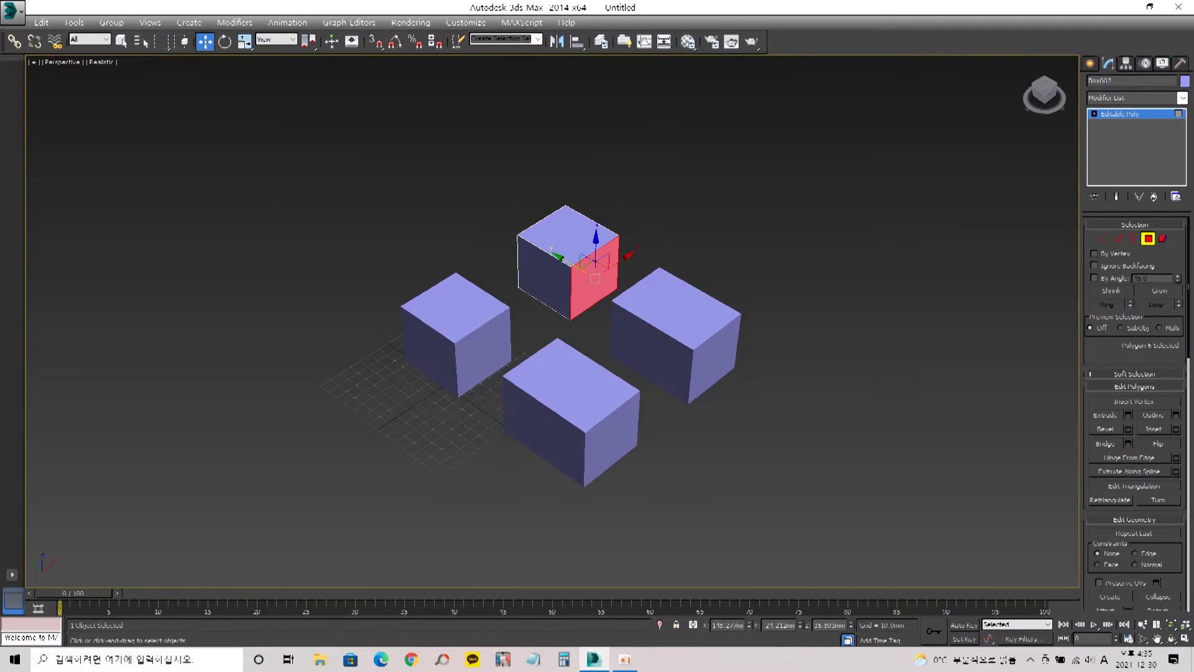
key(1)
key(1)
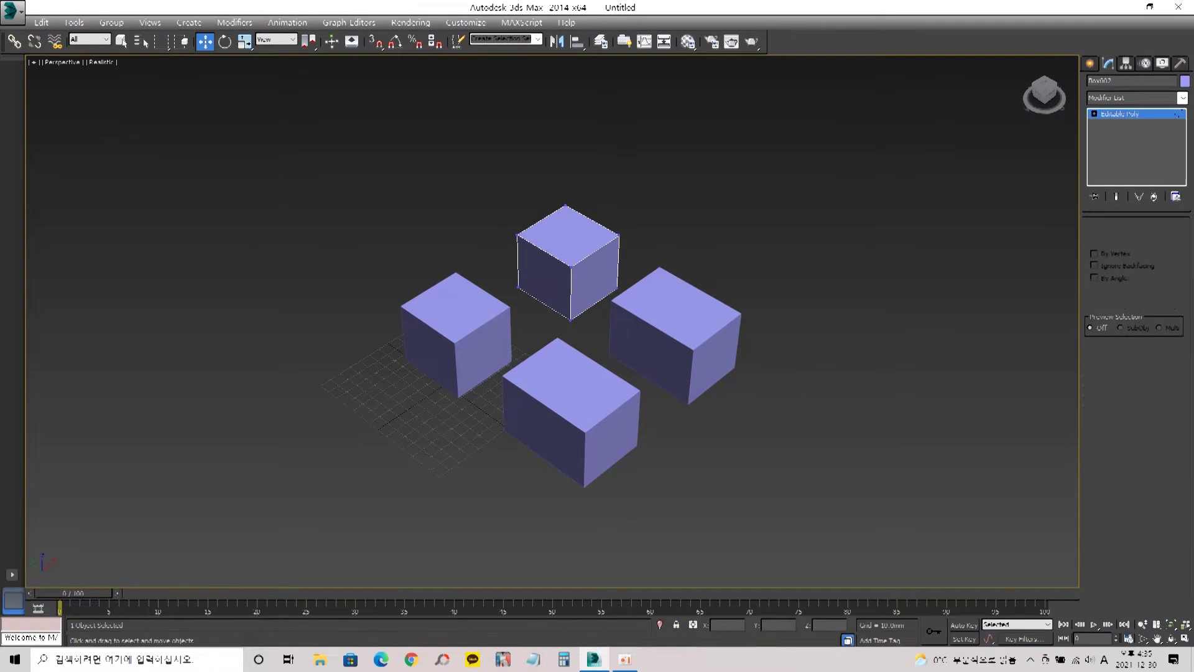
key(ctrl+d)
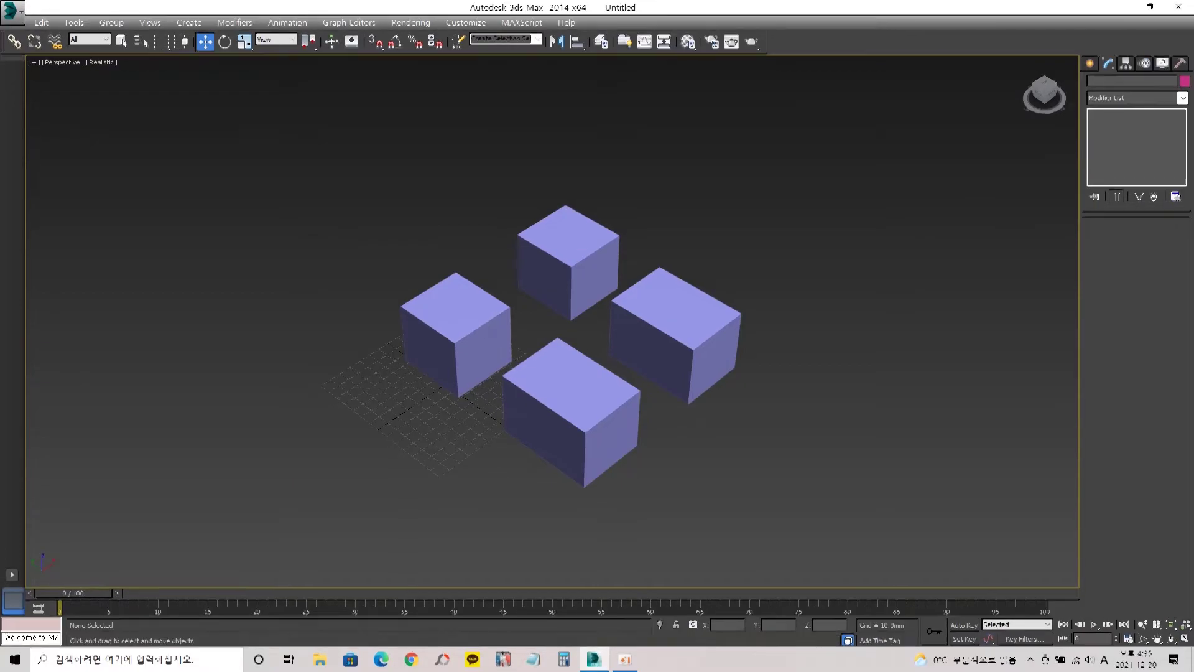
- Compare the two instanced boxes, selecting the end polygon of the rear one, then exit polygon editing and deselect
click(560, 430)
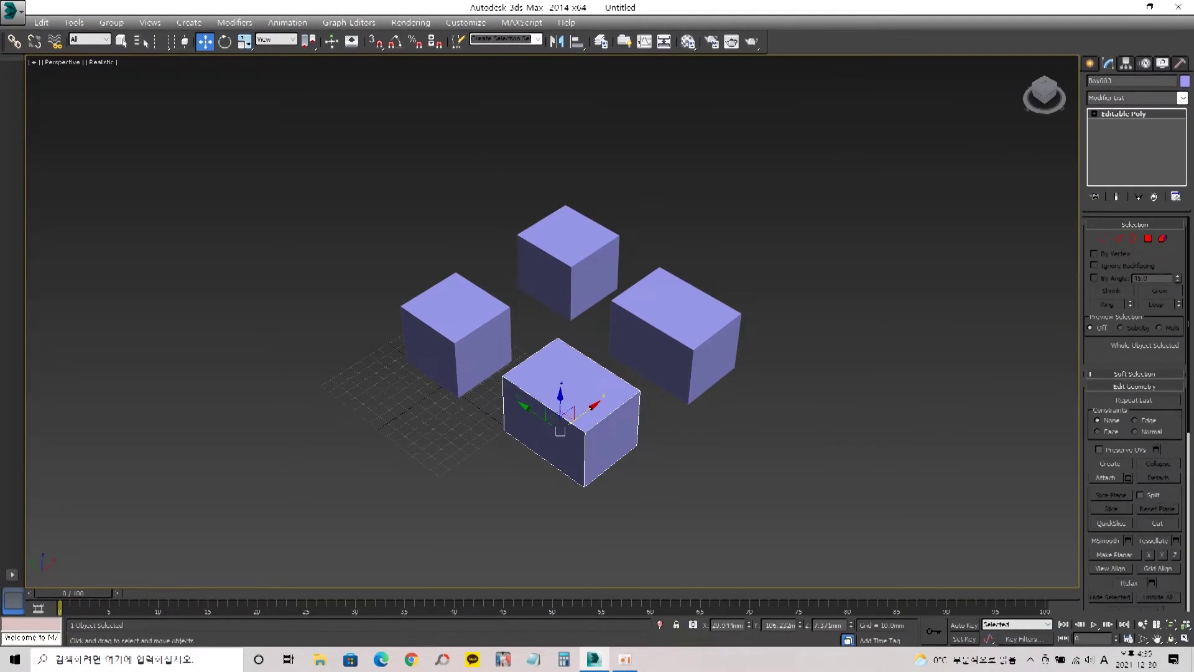
right_click(666, 334)
click(678, 351)
click(661, 355)
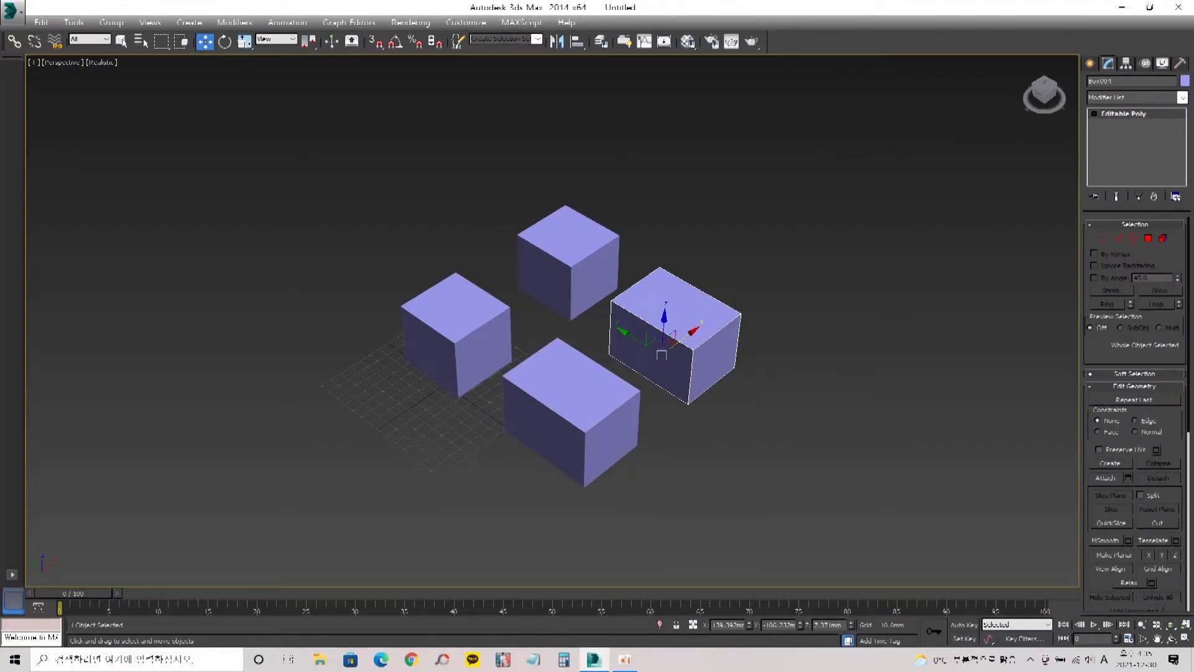
key(4)
click(715, 360)
mouse_move(715, 359)
mouse_down()
mouse_move(677, 338)
mouse_move(716, 361)
mouse_up()
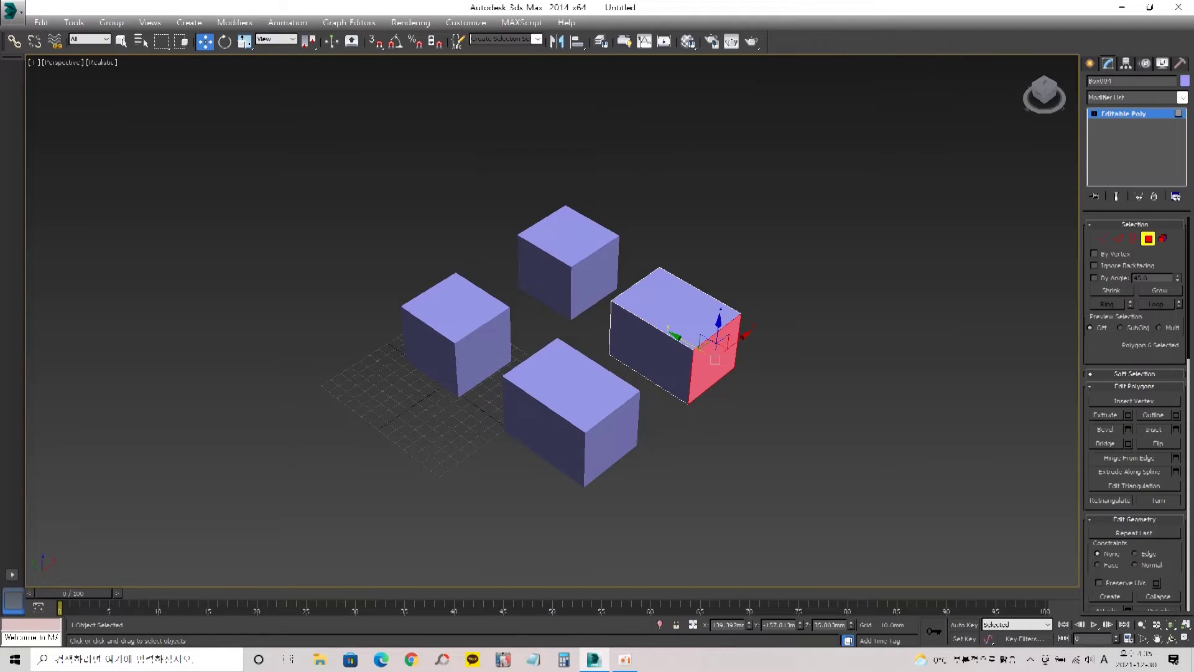
key(4)
key(ctrl+d)
- Clone the front elongated box along the Y axis as one independent Copy at about Y -257 mm
click(560, 411)
mouse_move(559, 416)
shift+mouse_down()
mouse_move(734, 523)
mouse_move(722, 525)
shift+mouse_up()
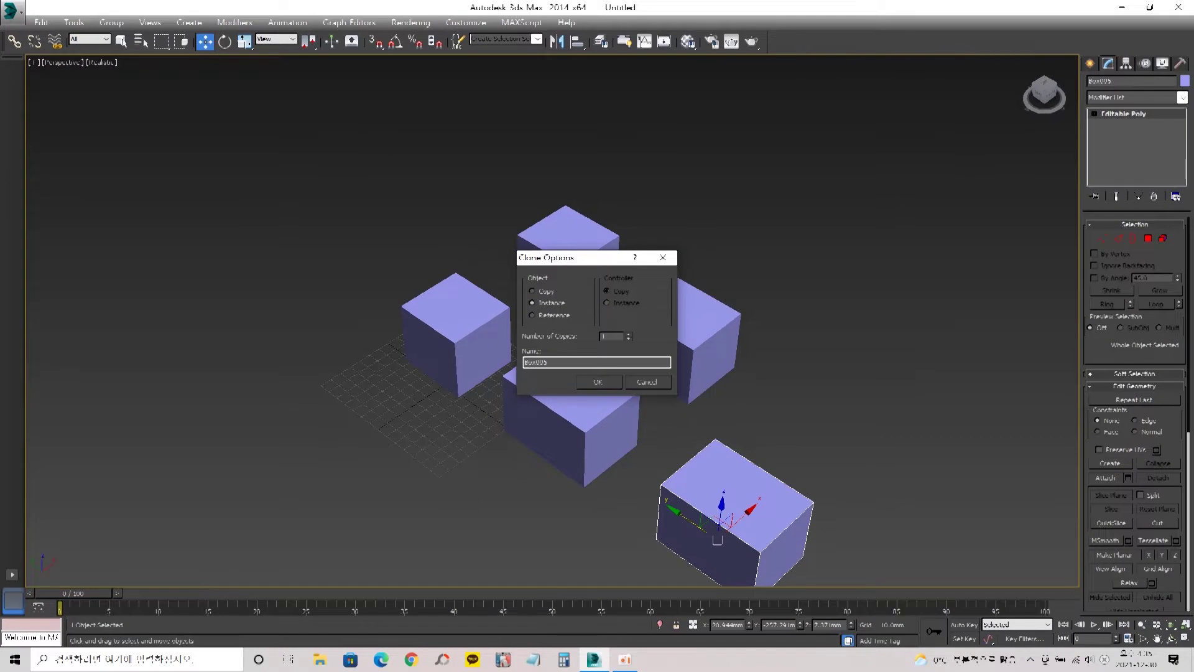
click(532, 291)
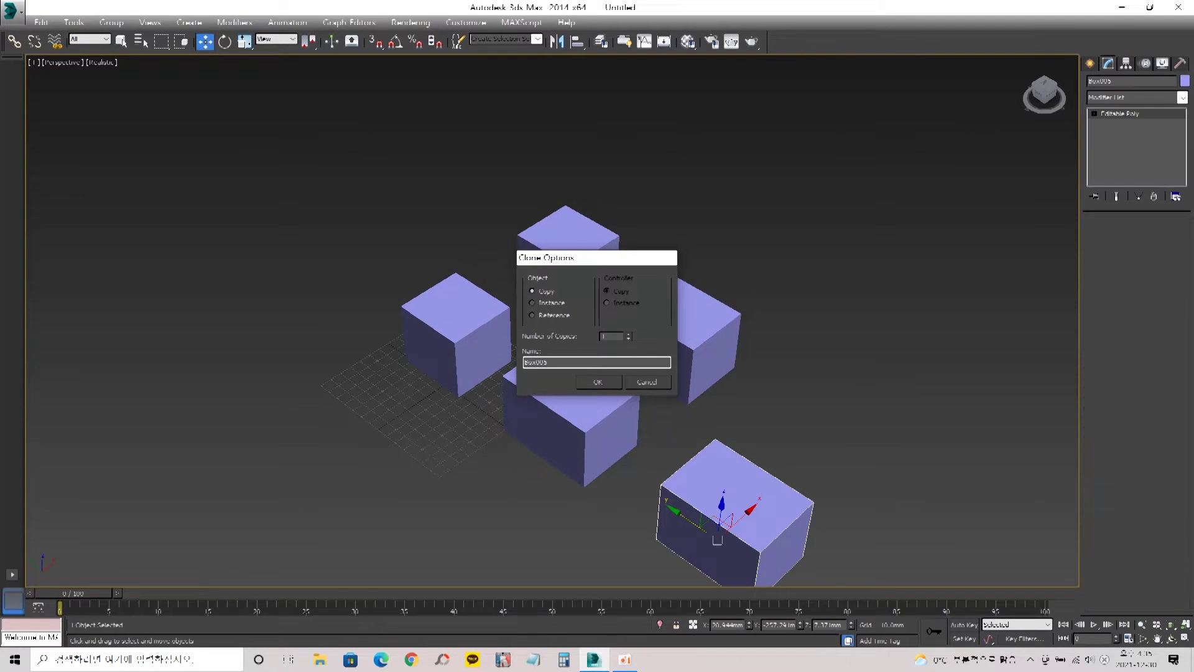
key(Return)
middle_drag(598, 336, 510, 247)
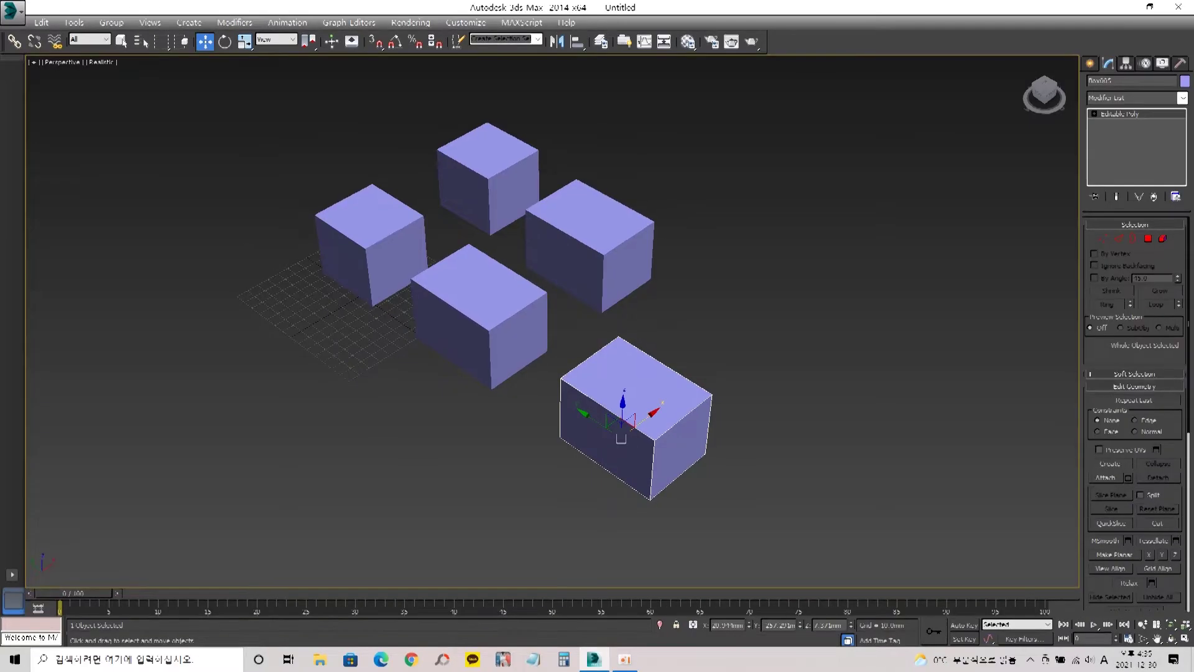
- Clone the front box along the X axis at about X 138 mm and shorten it along Y through its end polygon
shift+drag(621, 438, 725, 356)
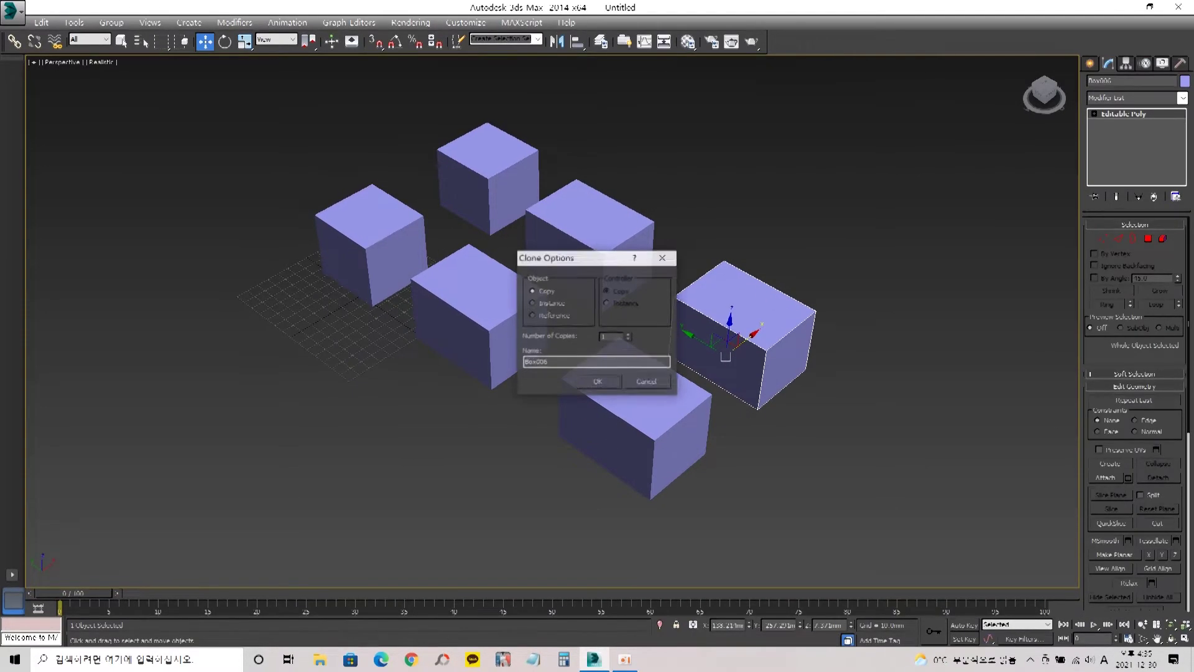
key(Return)
key(ctrl+d)
click(787, 361)
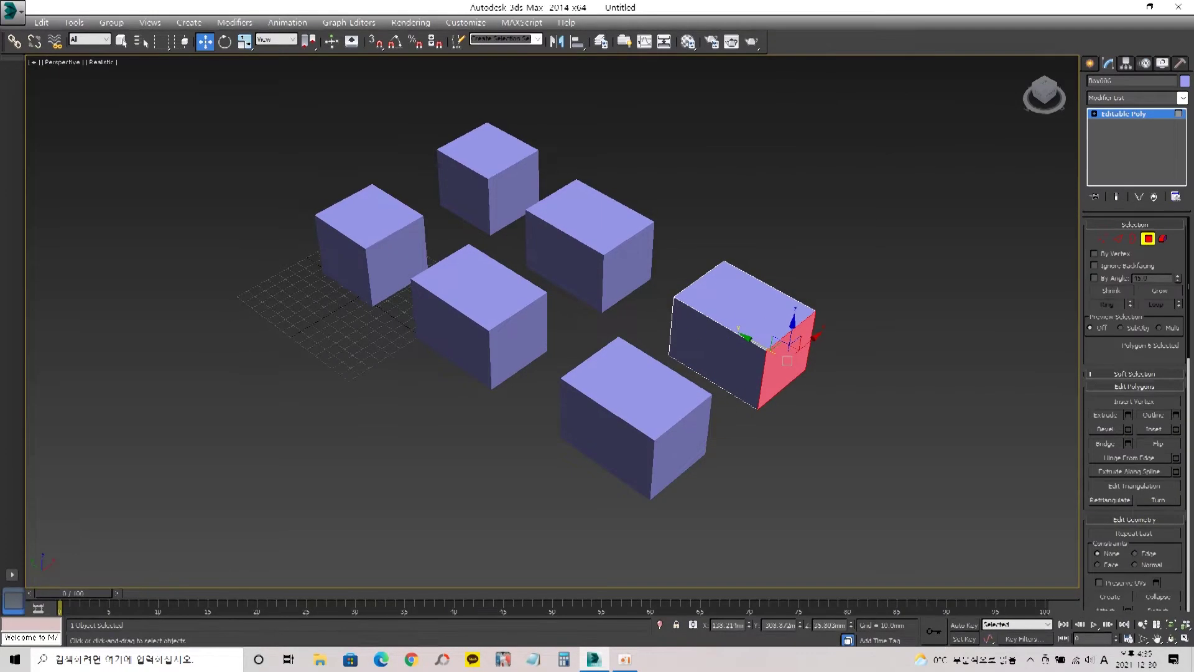
key(ctrl+z)
key(ctrl+z)
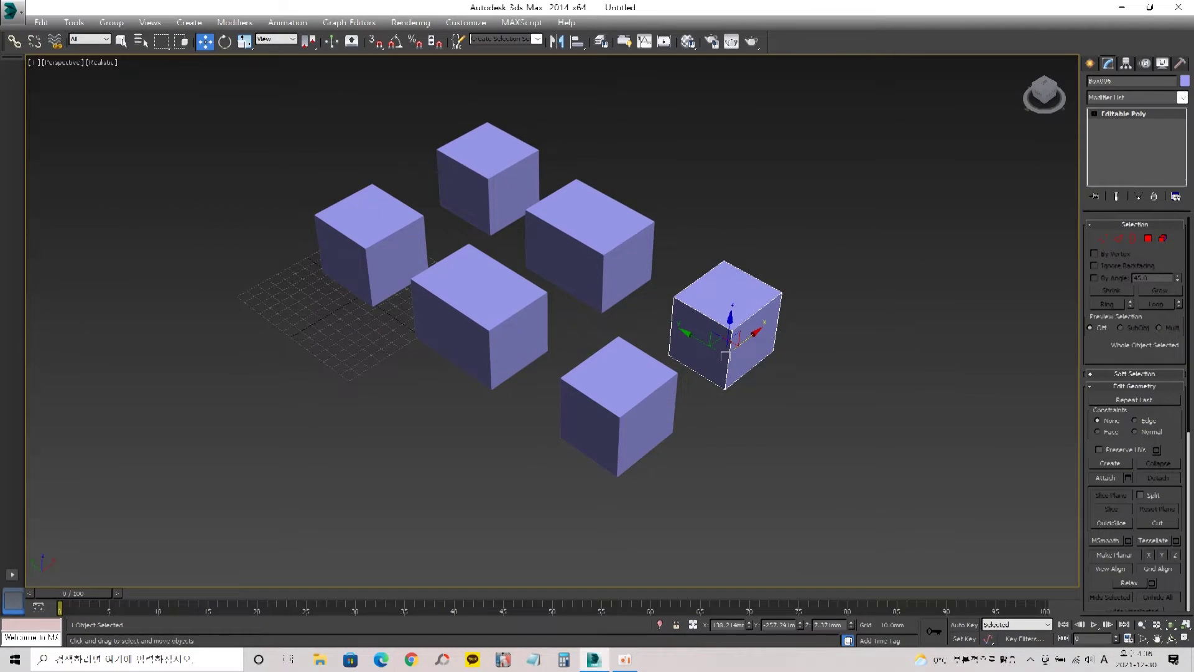
- Select all six boxes and delete them from the scene
middle_drag(552, 311, 525, 339)
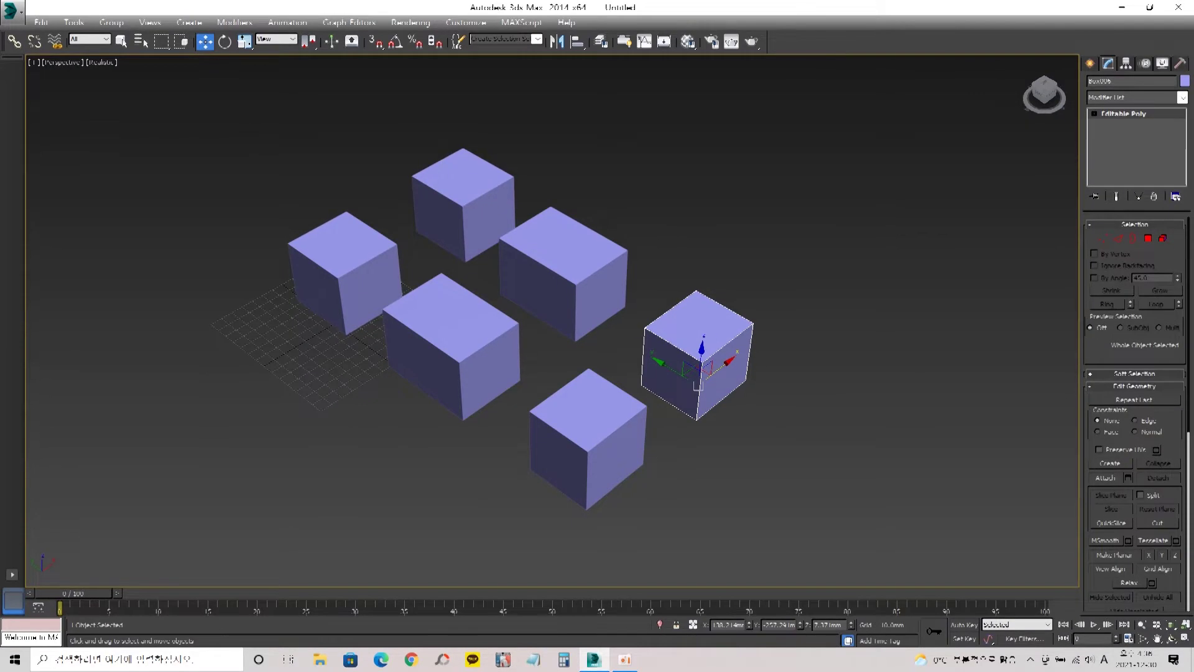
drag(844, 114, 249, 529)
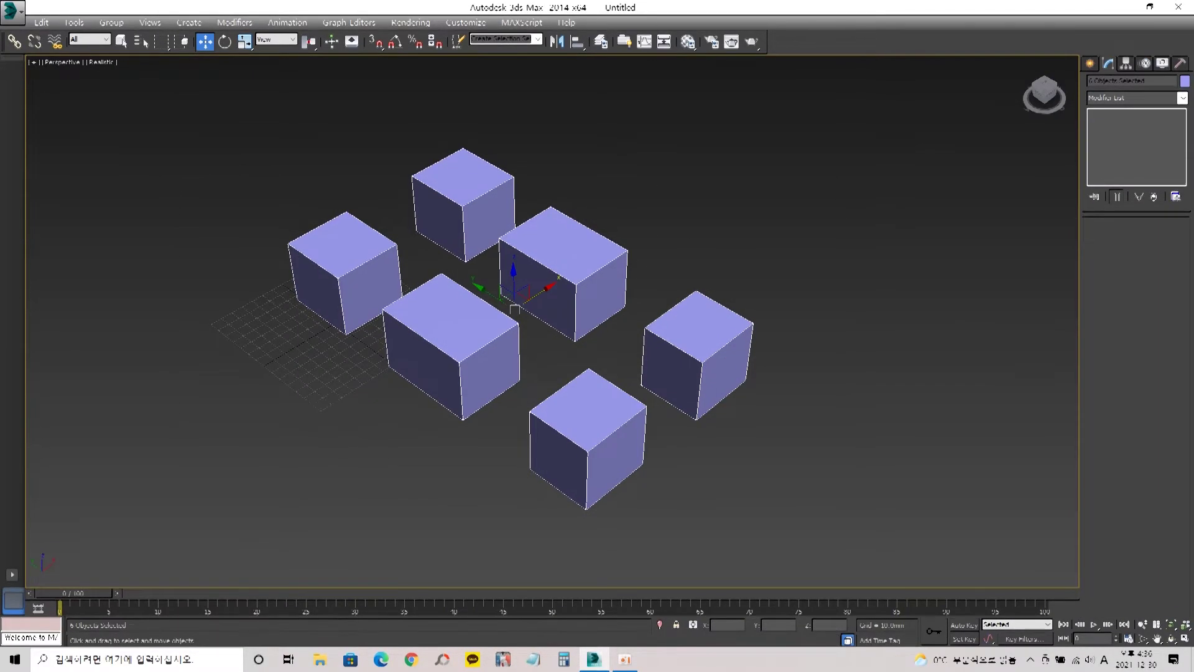
key(Delete)
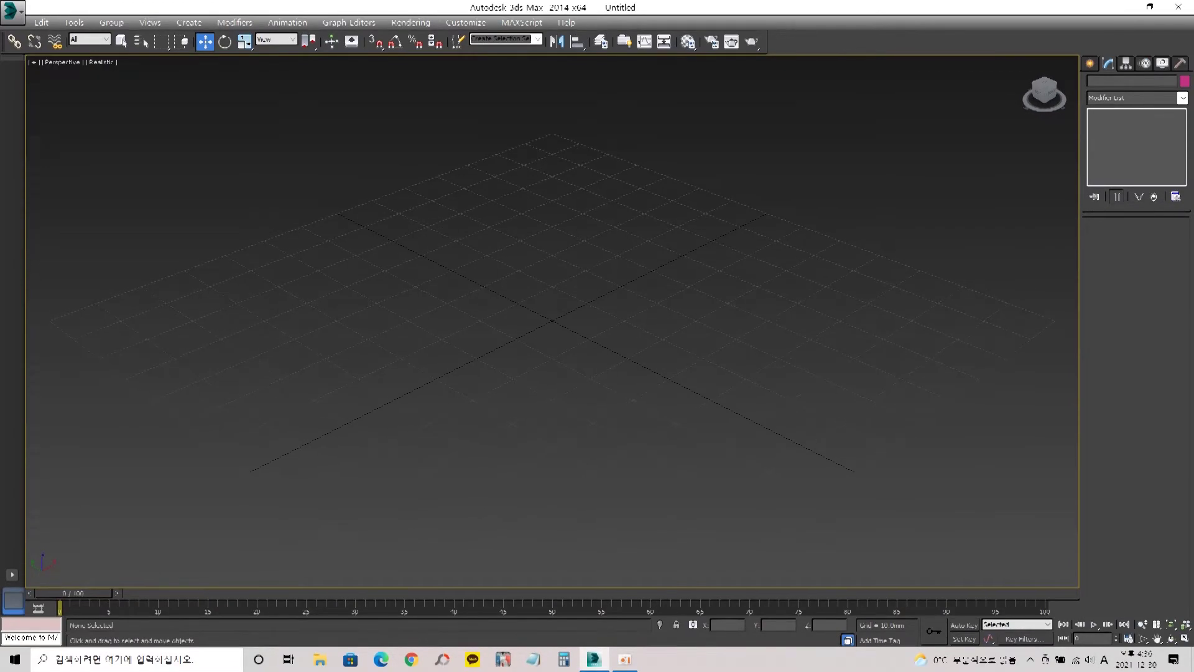
- Create a standard primitive box near the grid center in the Perspective view and activate the Move tool
click(1111, 142)
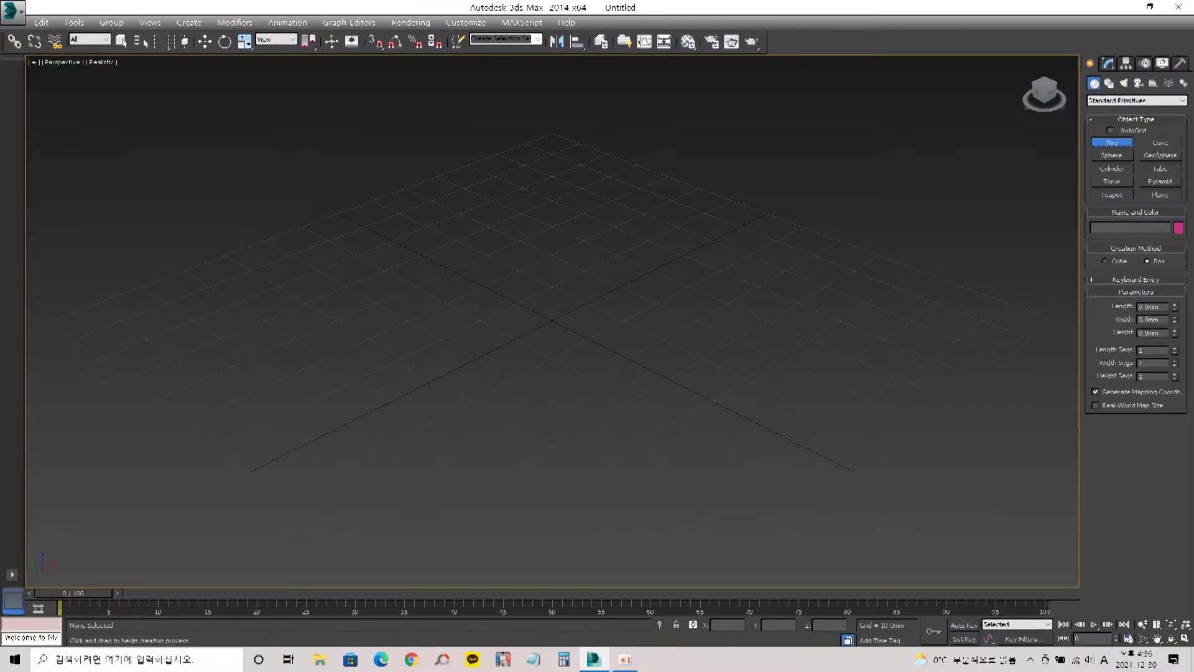
drag(408, 358, 748, 347)
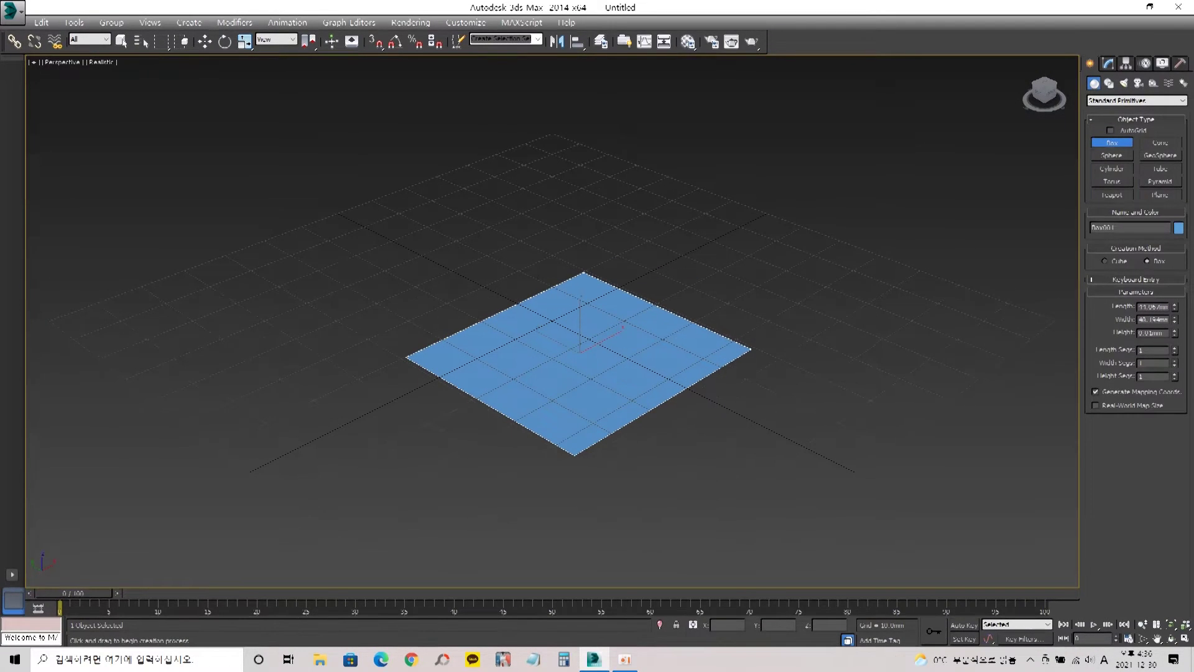
click(715, 186)
key(w)
- Practice framing the selected box with Zoom Extents, undoing the view change, and reframing it at different zoom levels
scroll(691, 177, down, 5)
scroll(669, 311, down, 3)
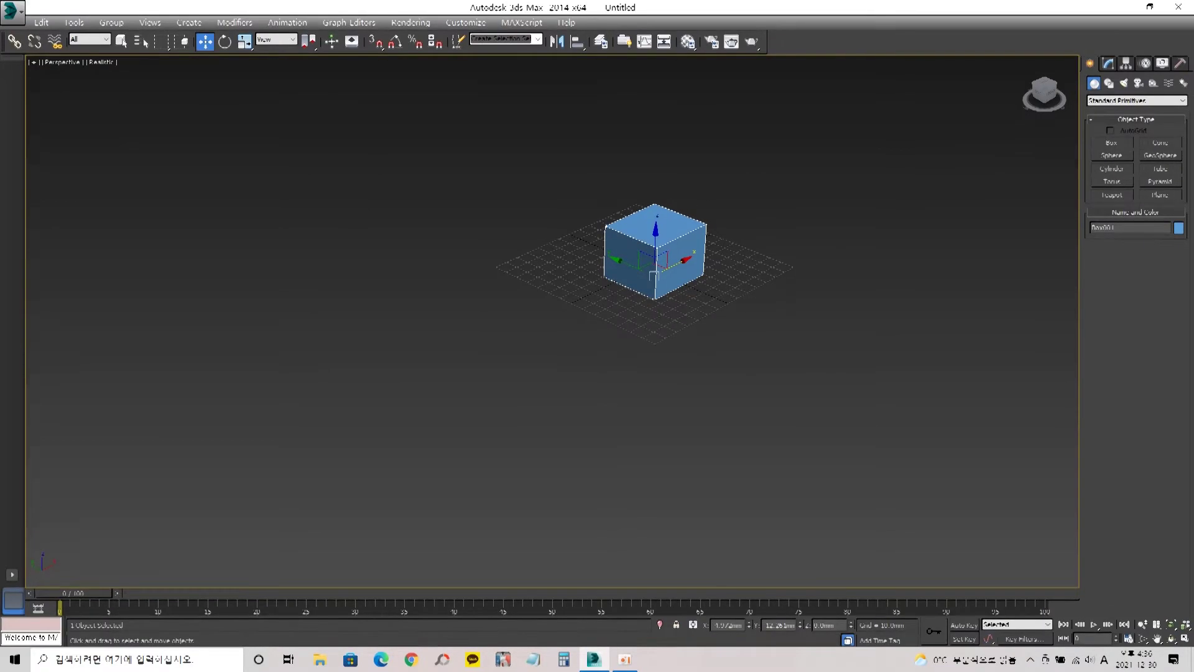
key(z)
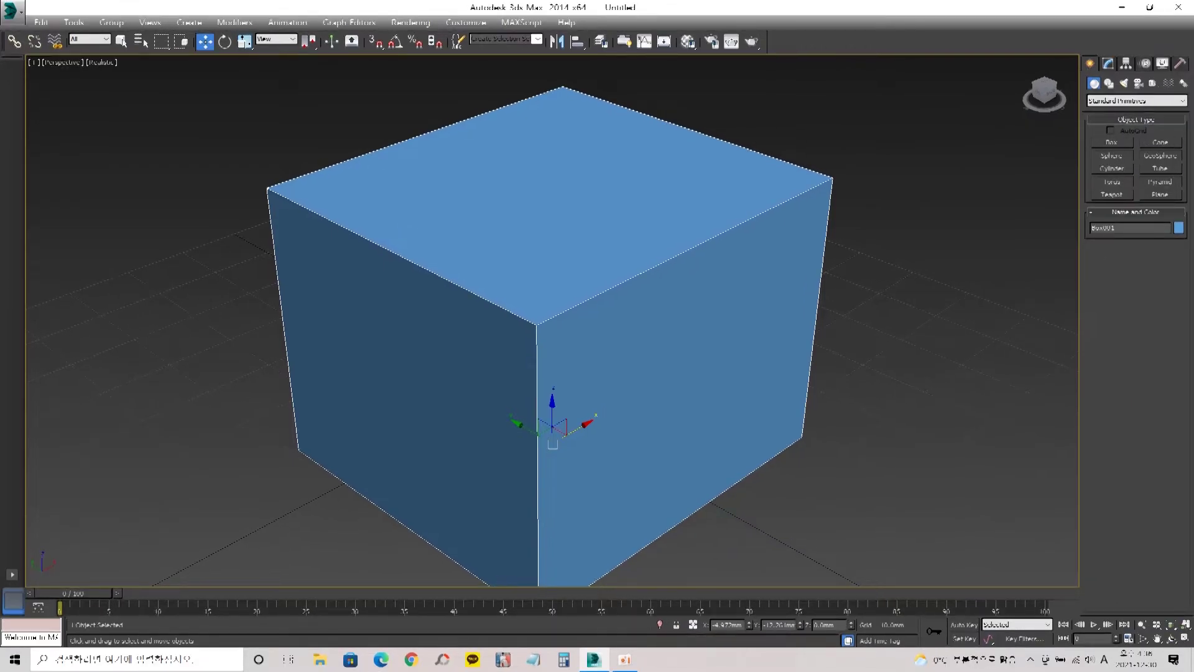
key(shift+z)
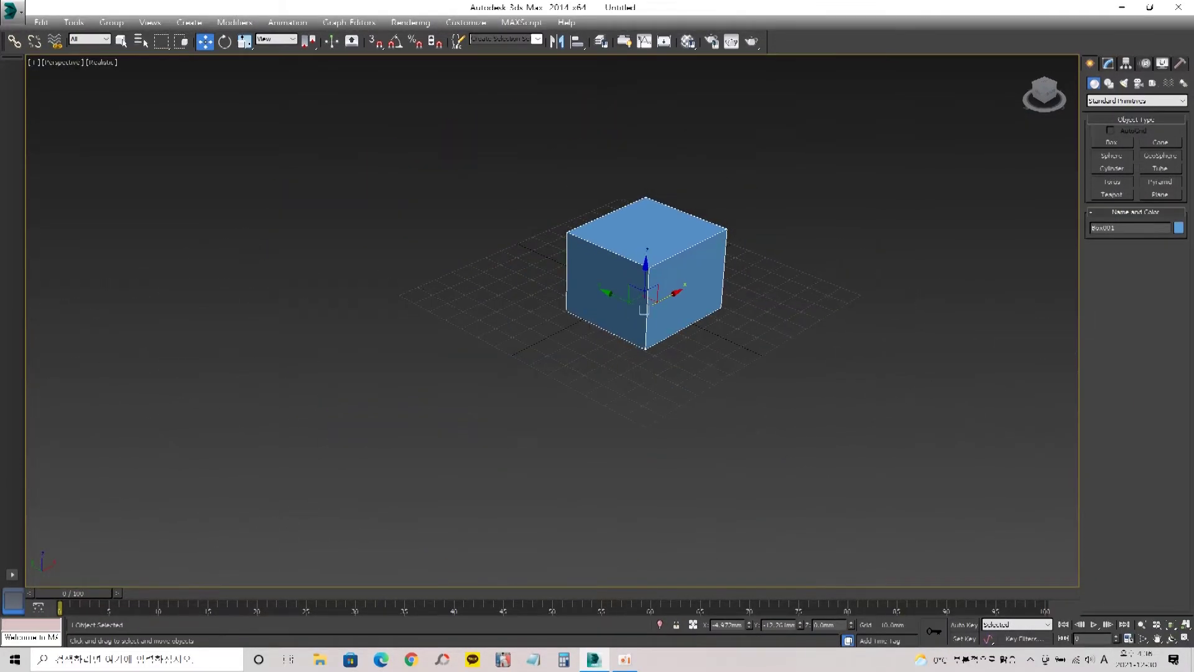
middle_drag(646, 291, 499, 287)
key(z)
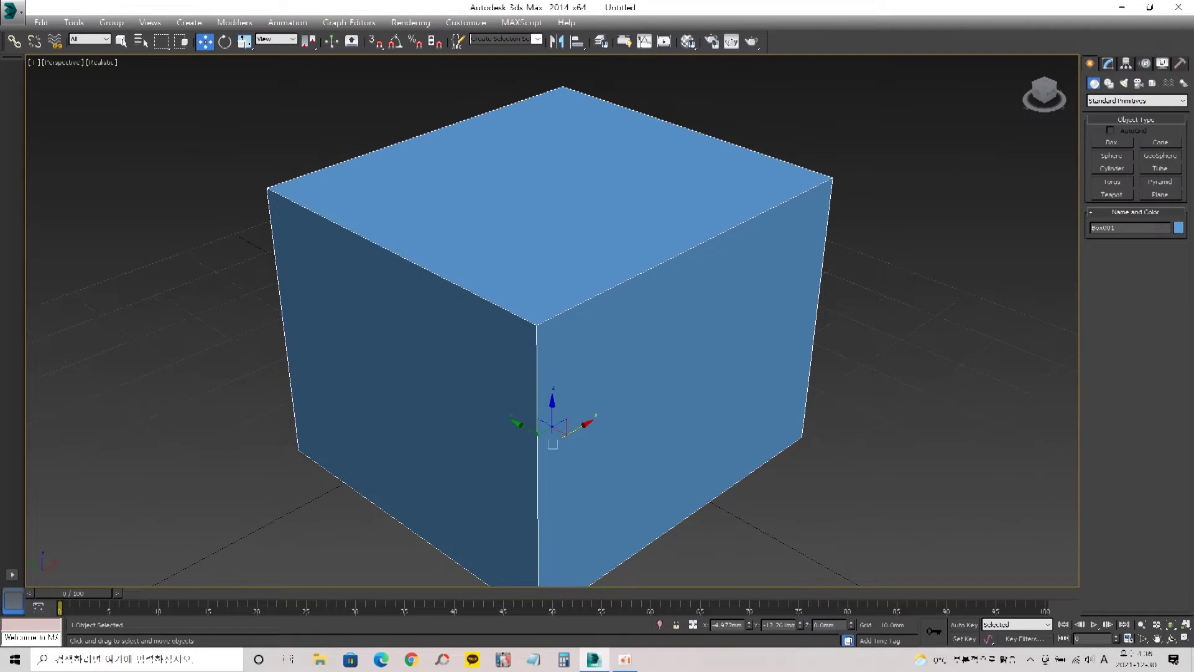
scroll(533, 249, down, 6)
scroll(533, 250, up, 4)
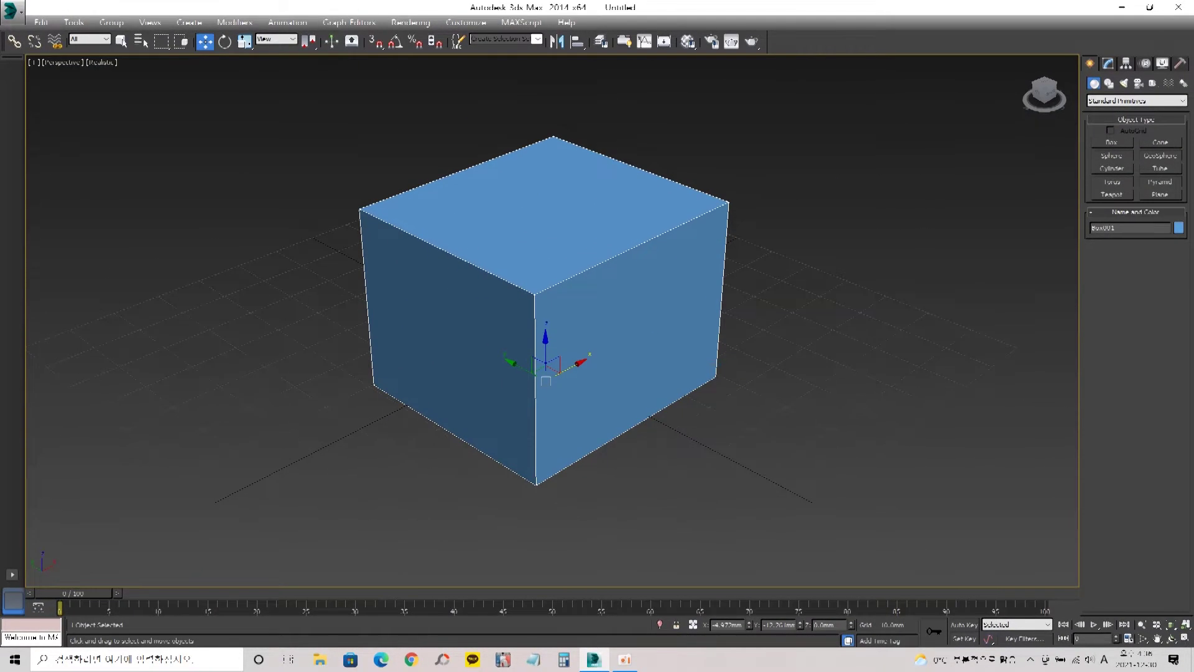
- Deselect the blue box, select it again, and delete it
key(ctrl+d)
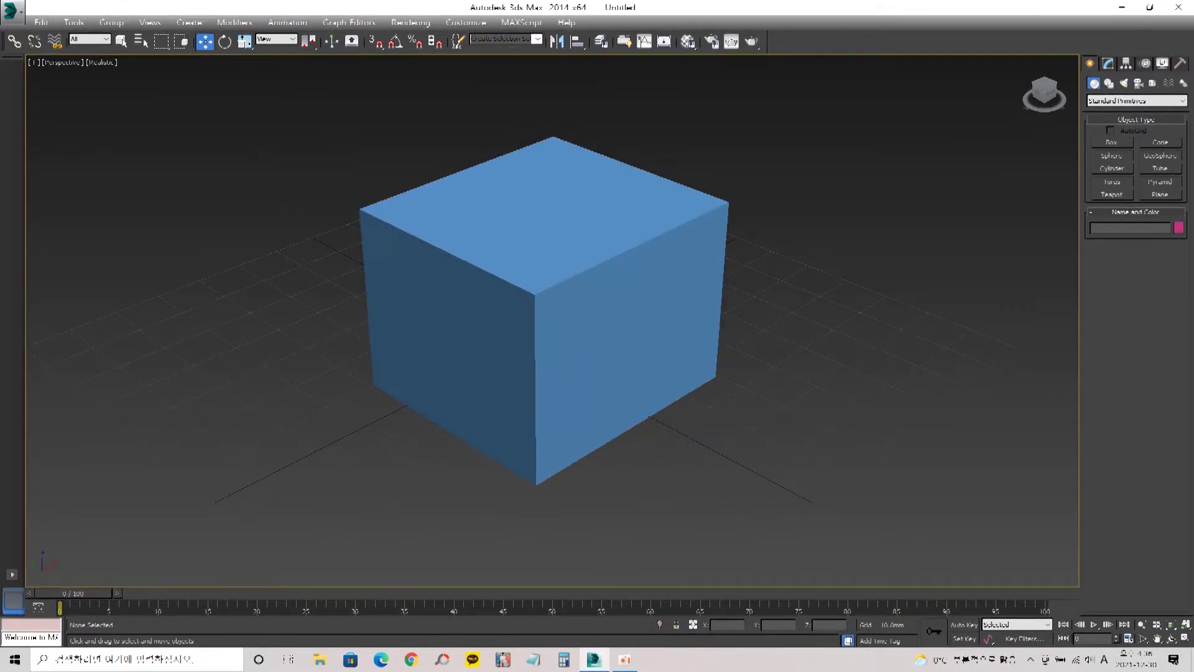
click(673, 231)
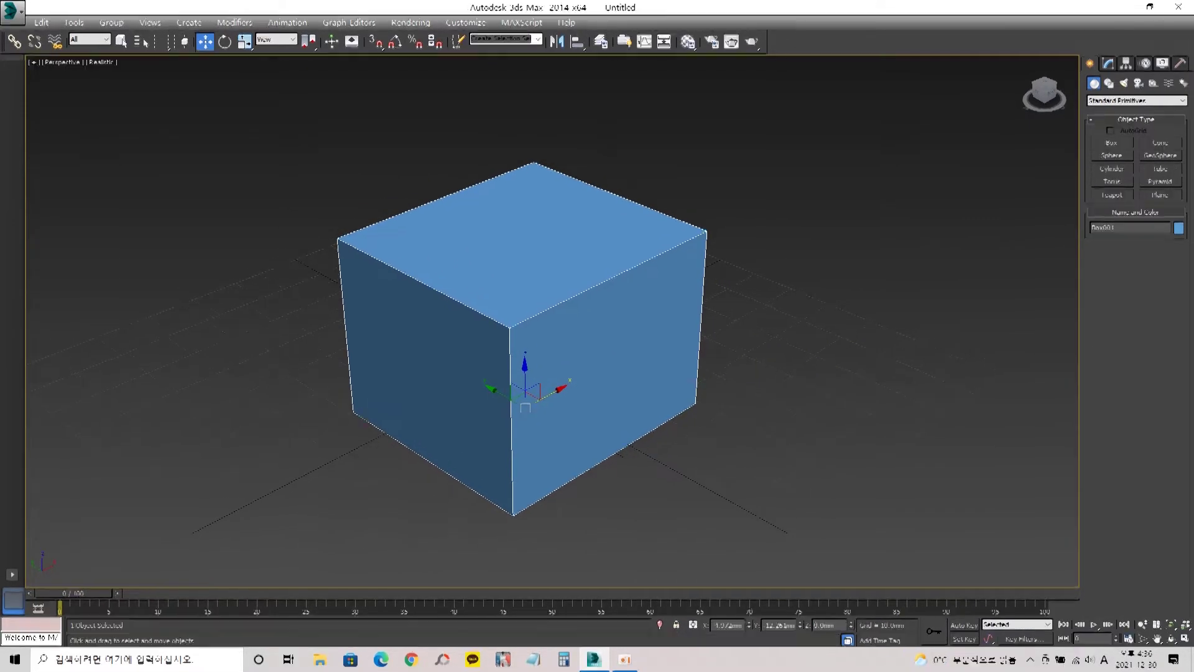
key(Delete)
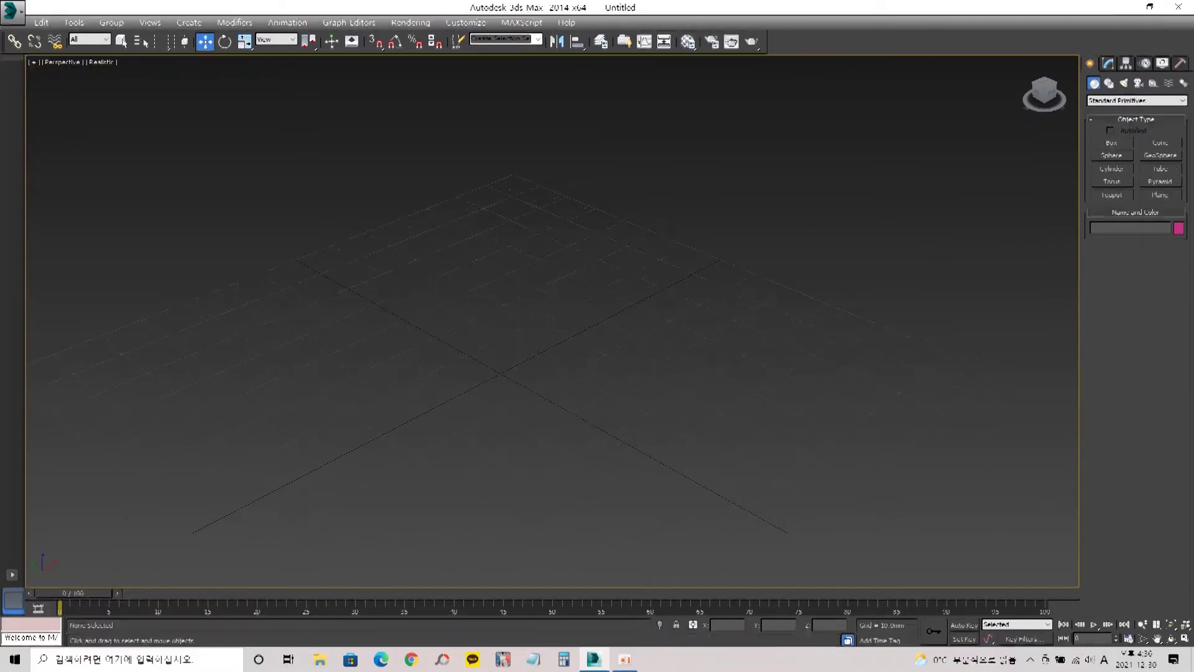
- Draw an L-shaped Line spline in the Front view, with a vertical leg and a horizontal leg toward positive X
key(f)
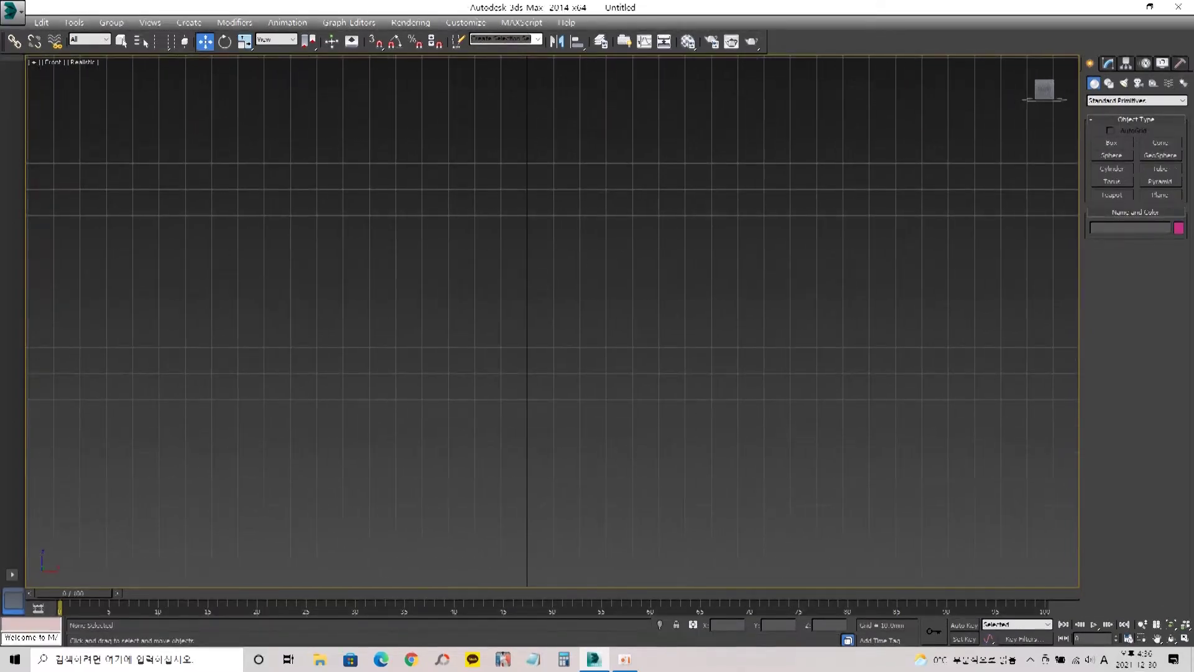
click(1109, 83)
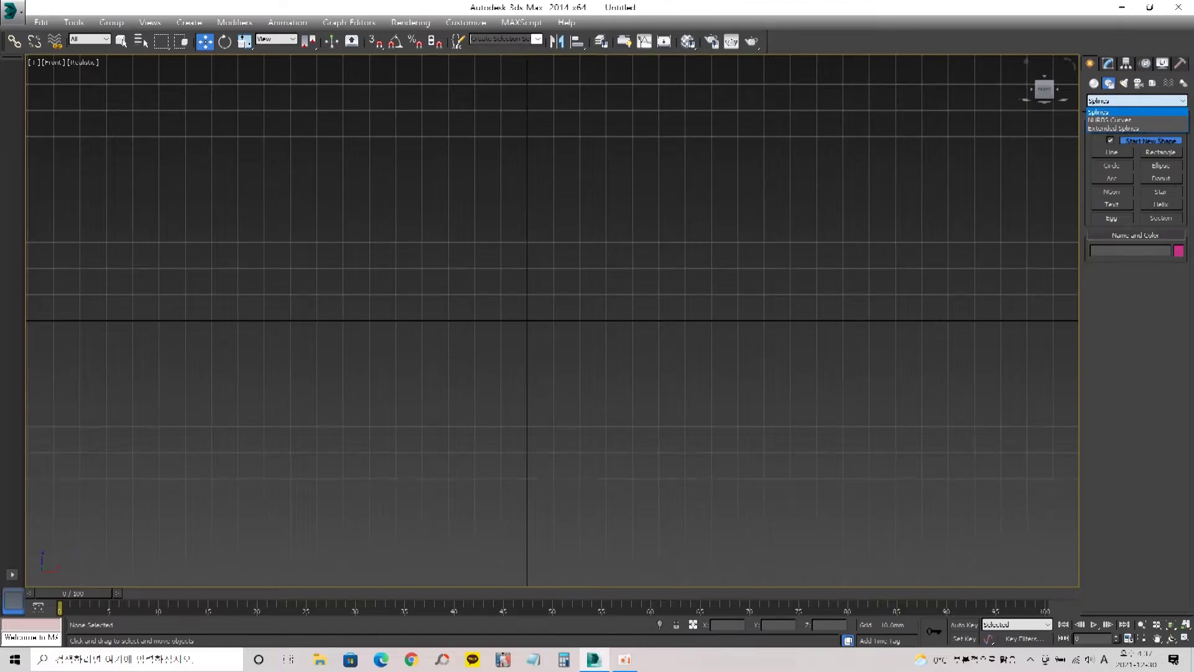
click(1112, 152)
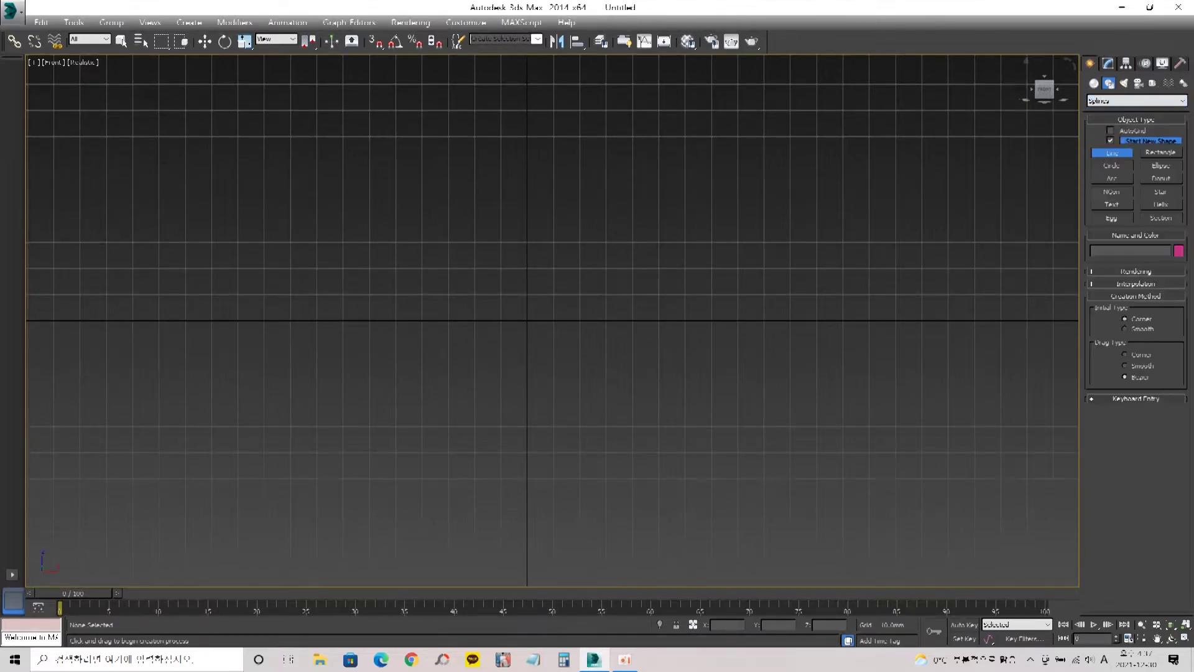
click(340, 179)
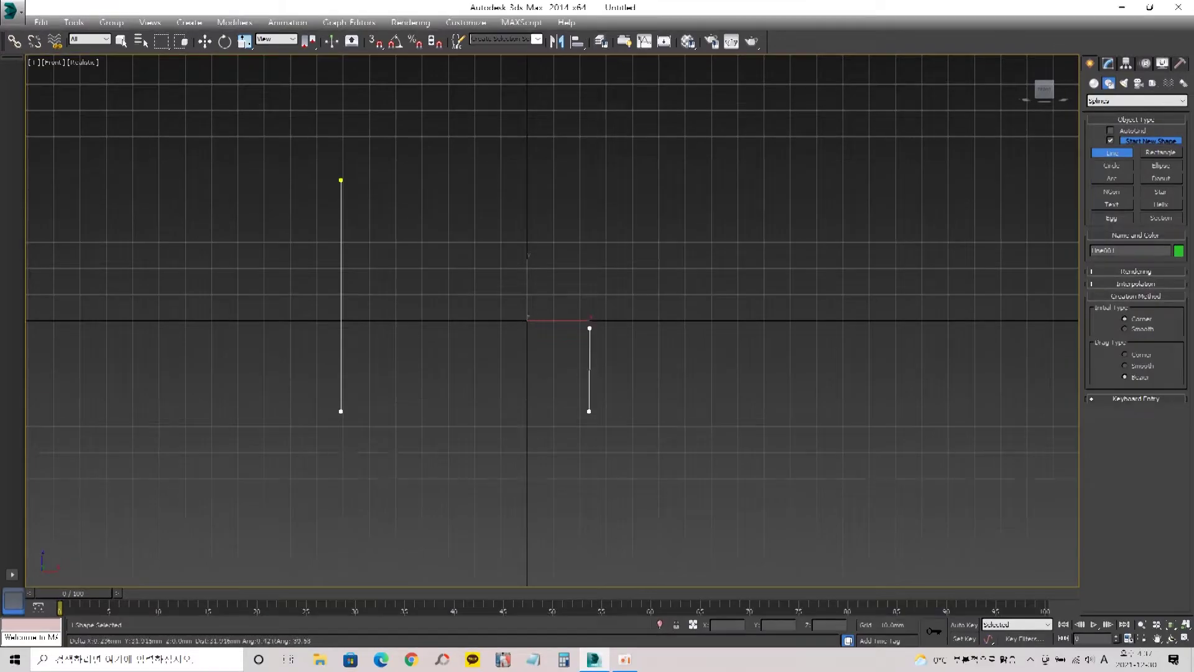
- Offset the L-shaped spline inward with Outline to form a closed L profile
click(1108, 63)
key(3)
click(1110, 555)
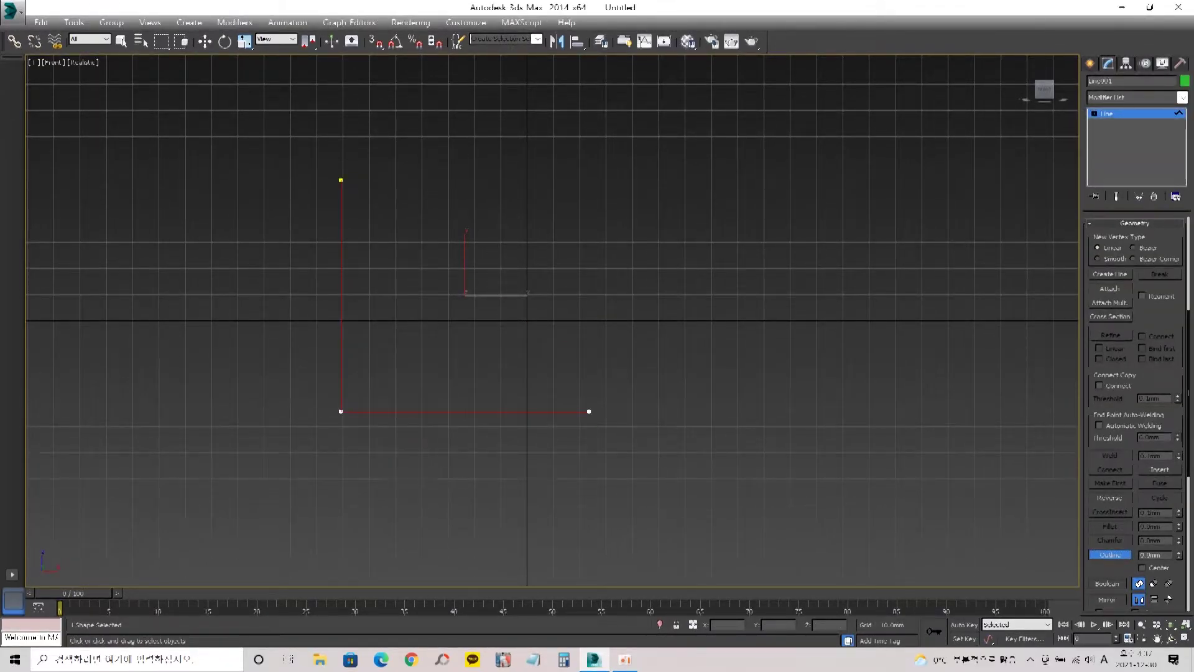
drag(341, 299, 407, 299)
key(w)
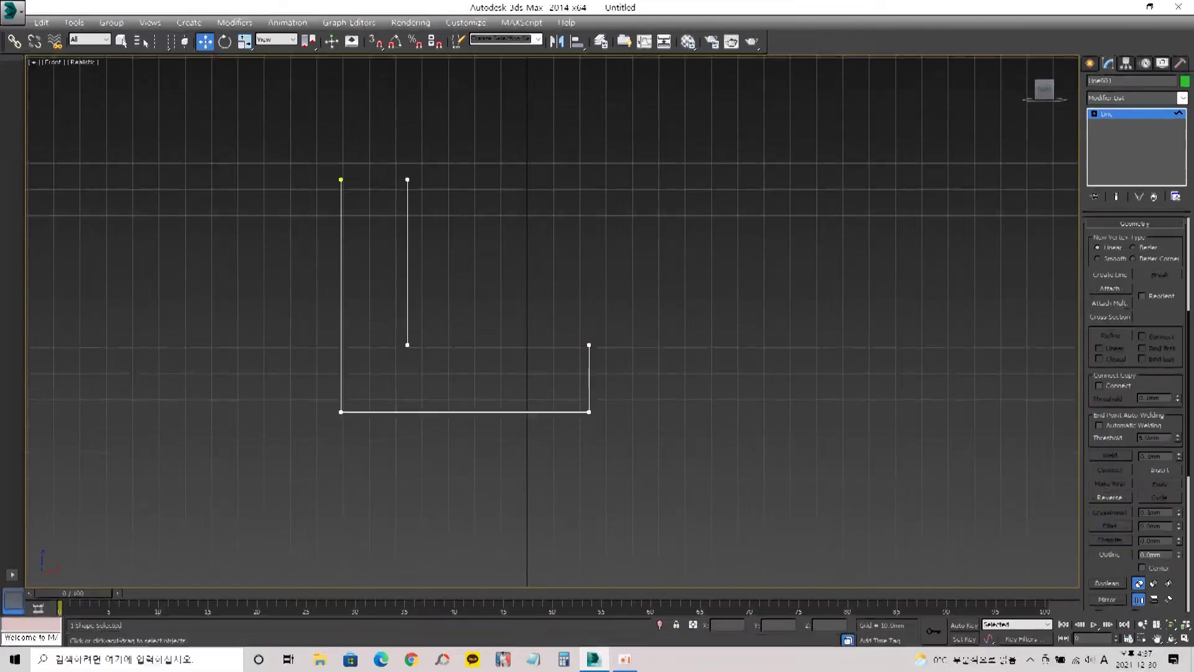
- Extrude the L profile by 100 mm, inspect the solid in 3D, and return to the Front view
click(1181, 97)
key(e)
key(Return)
alt+middle_drag(591, 292, 547, 370)
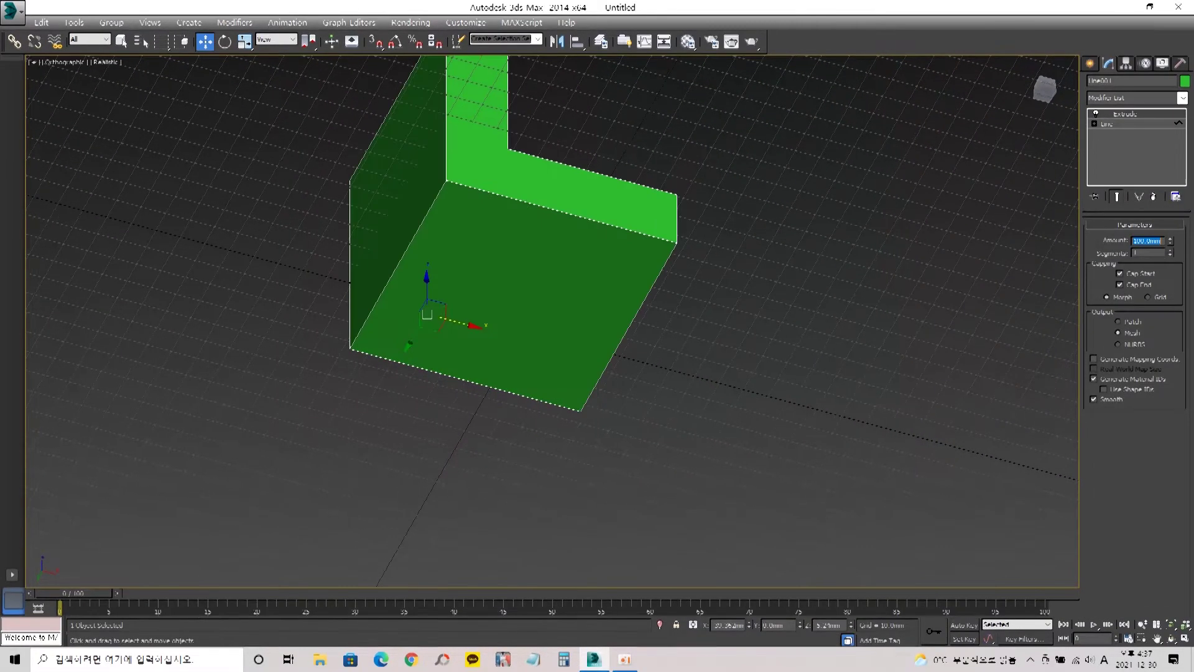
key(f)
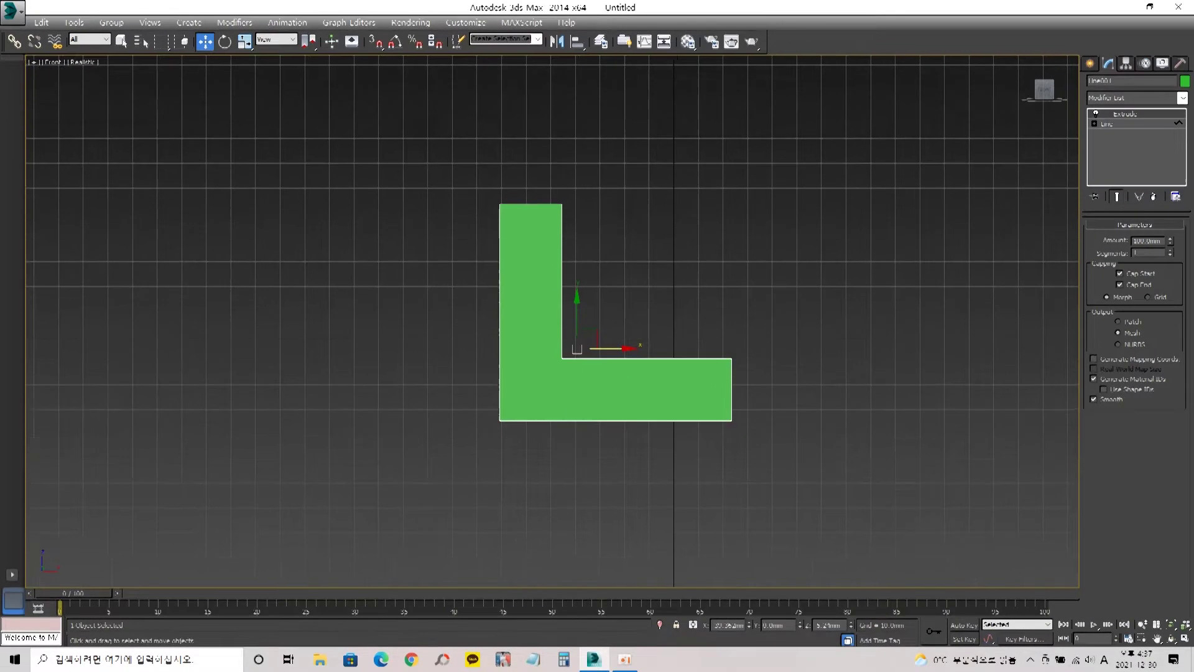
- Make a mirrored clone of the L-shaped solid along X, beside the original with a gap between them
key(ctrl+d)
middle_drag(581, 311, 487, 301)
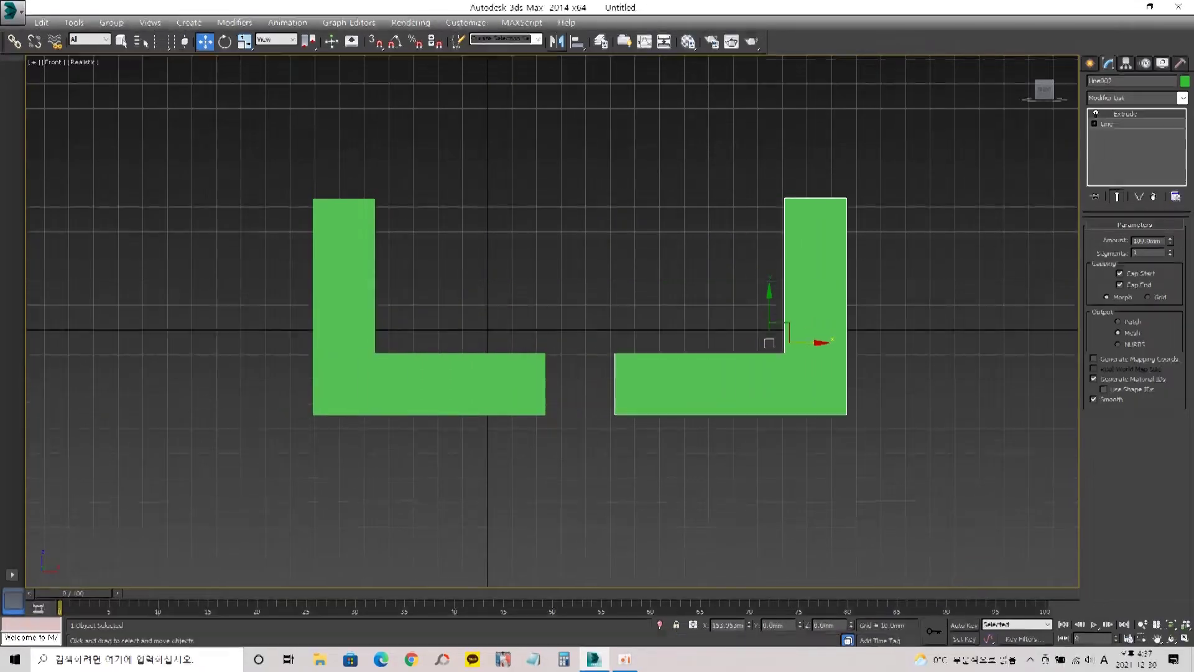
middle_drag(552, 320, 430, 326)
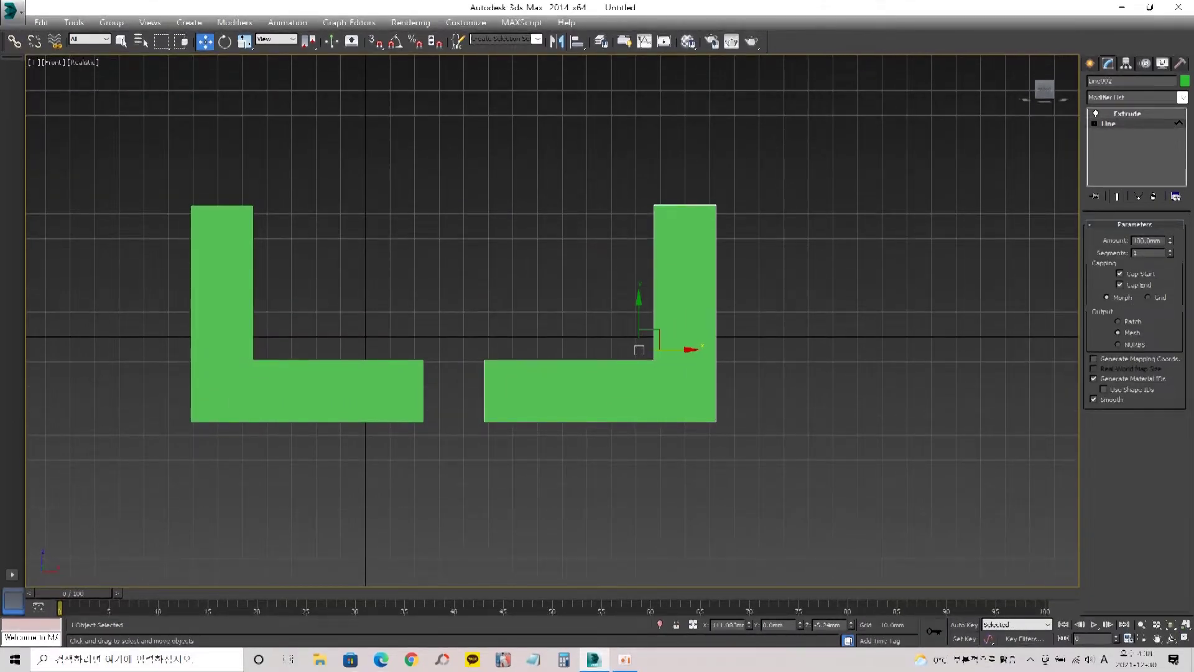
- Move the bottom vertices of the mirrored L's base line vertically to thin its horizontal leg, then return to the Extrude level
click(1108, 123)
drag(354, 386, 436, 454)
drag(451, 392, 755, 463)
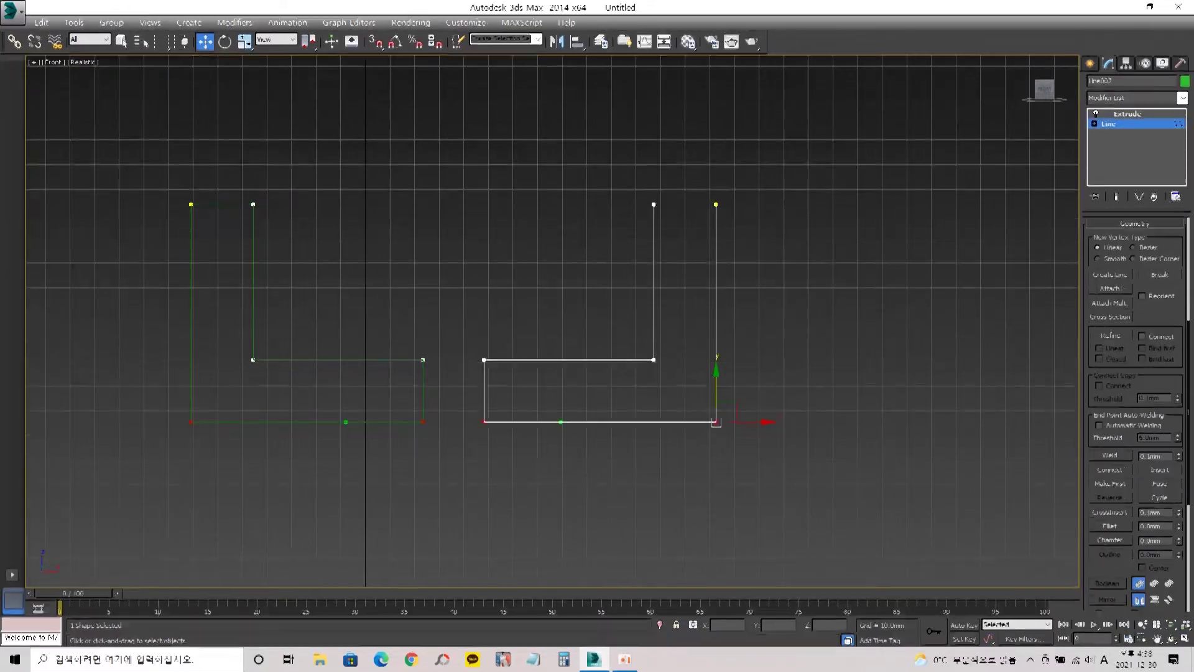
drag(760, 374, 469, 444)
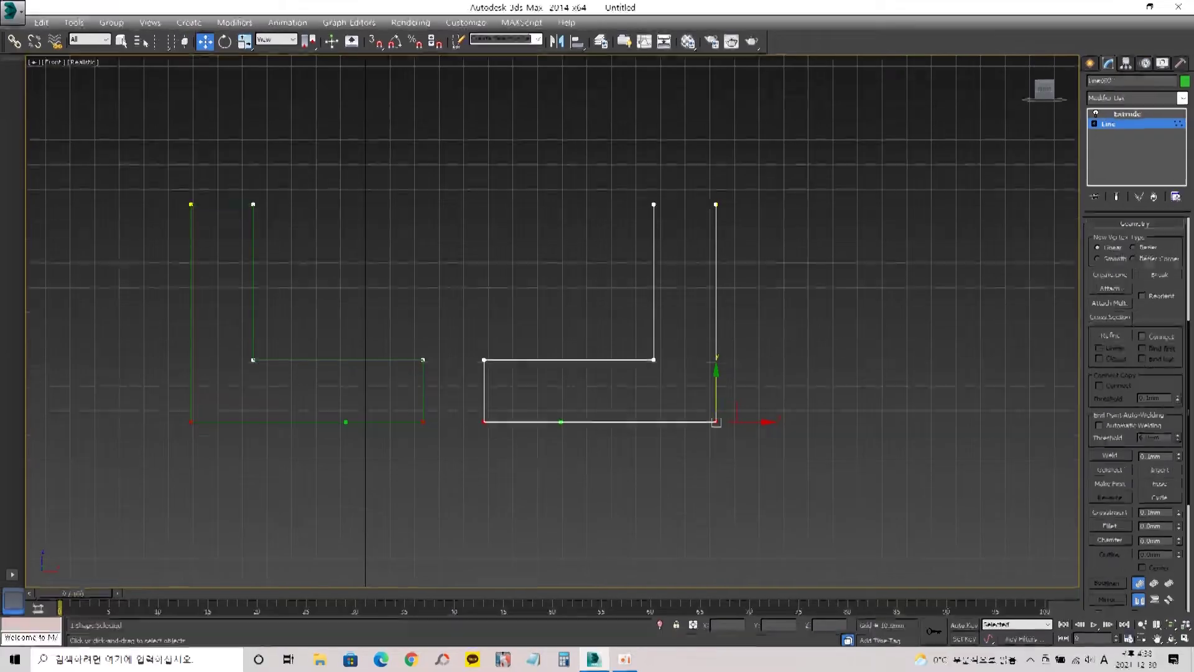
drag(736, 368, 469, 469)
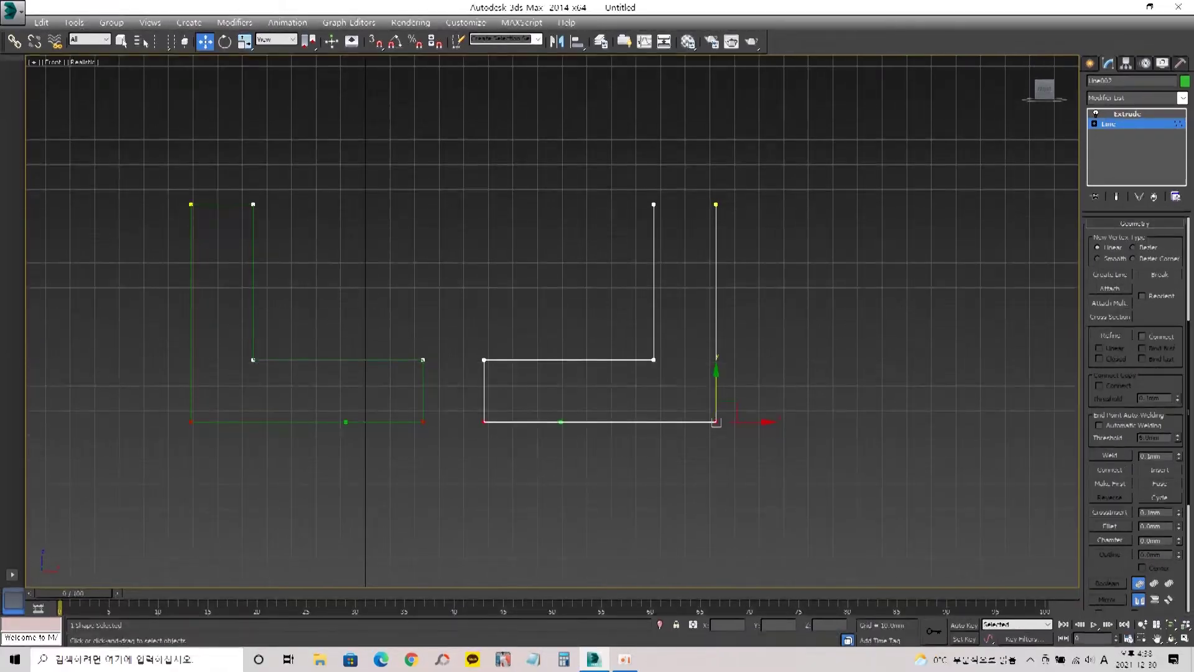
drag(716, 386, 716, 467)
key(1)
click(1127, 114)
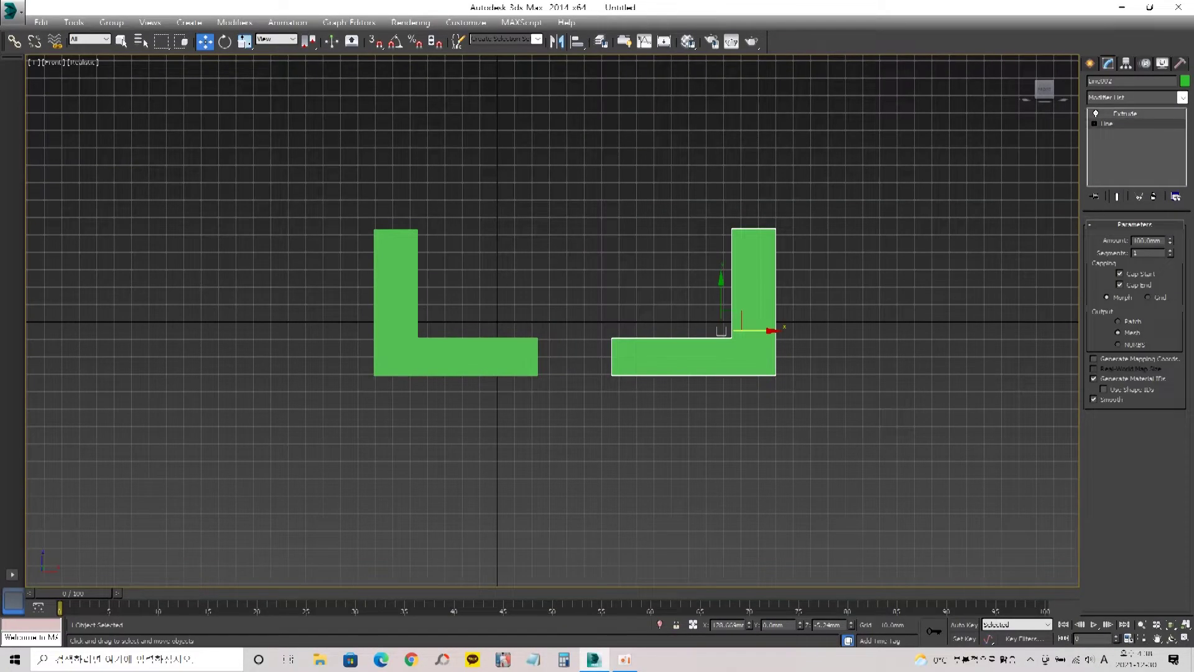
- Select the mirrored L's bottom vertices again, try moving them vertically, then exit vertex editing and deselect the object
click(1107, 124)
key(1)
drag(618, 361, 807, 418)
drag(569, 360, 832, 419)
mouse_move(776, 330)
mouse_down()
mouse_move(776, 341)
mouse_move(776, 331)
mouse_up()
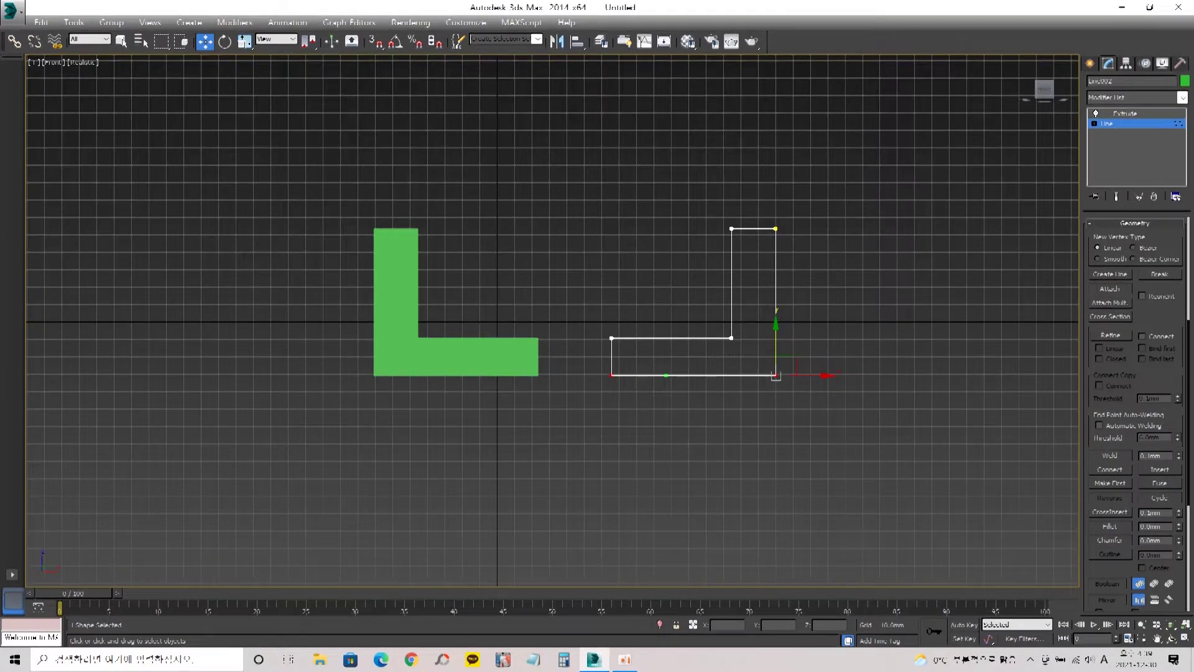
key(1)
click(713, 299)
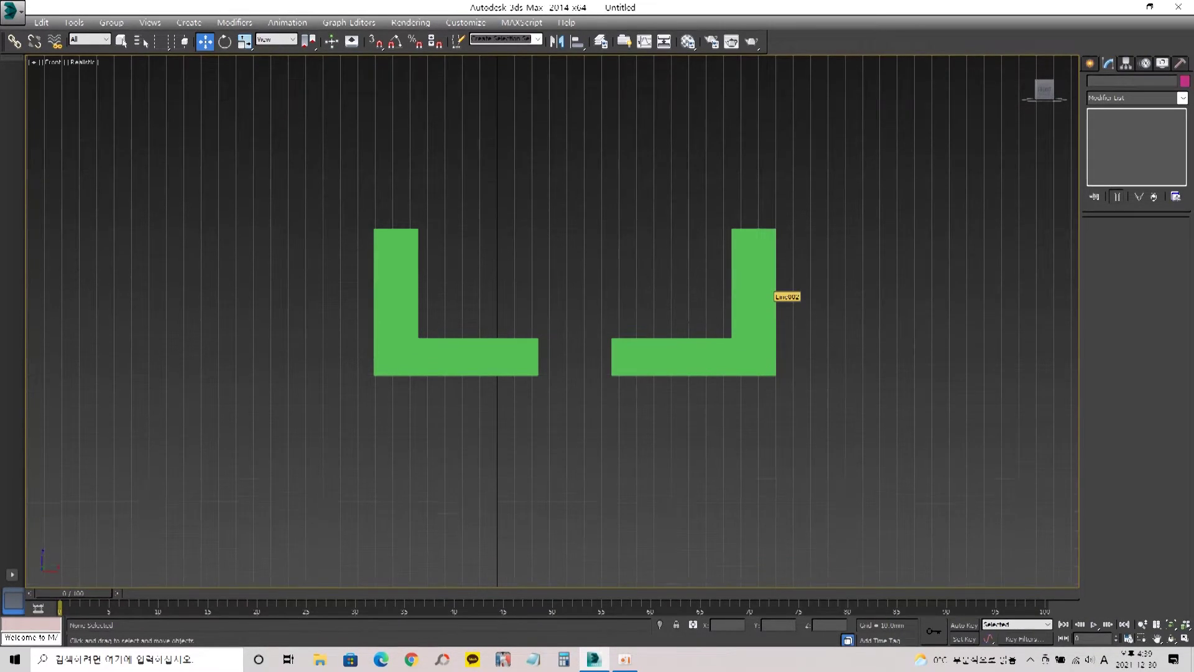
- Select both L-shaped solids and delete them
click(771, 291)
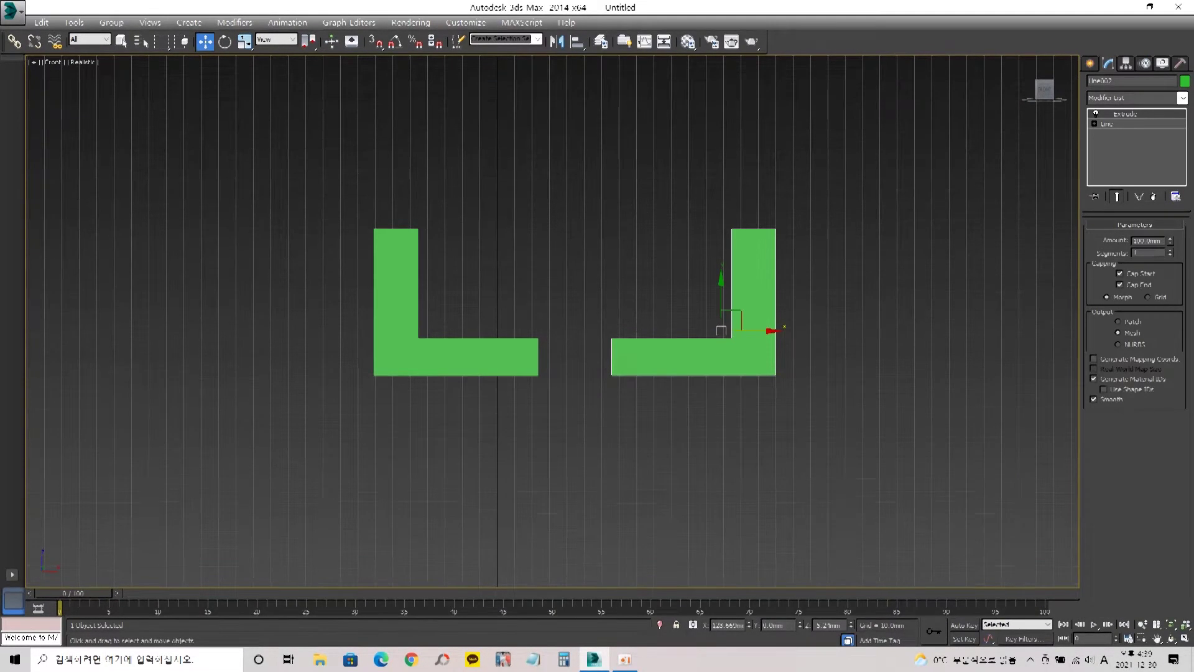
drag(304, 218, 832, 402)
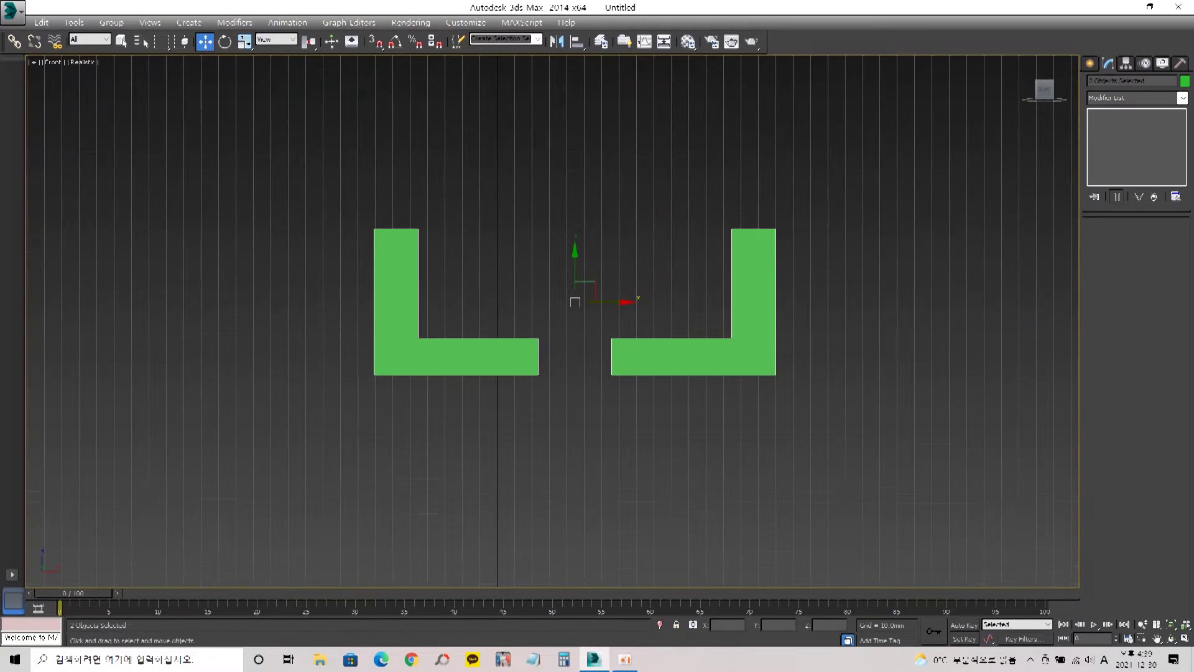
key(Delete)
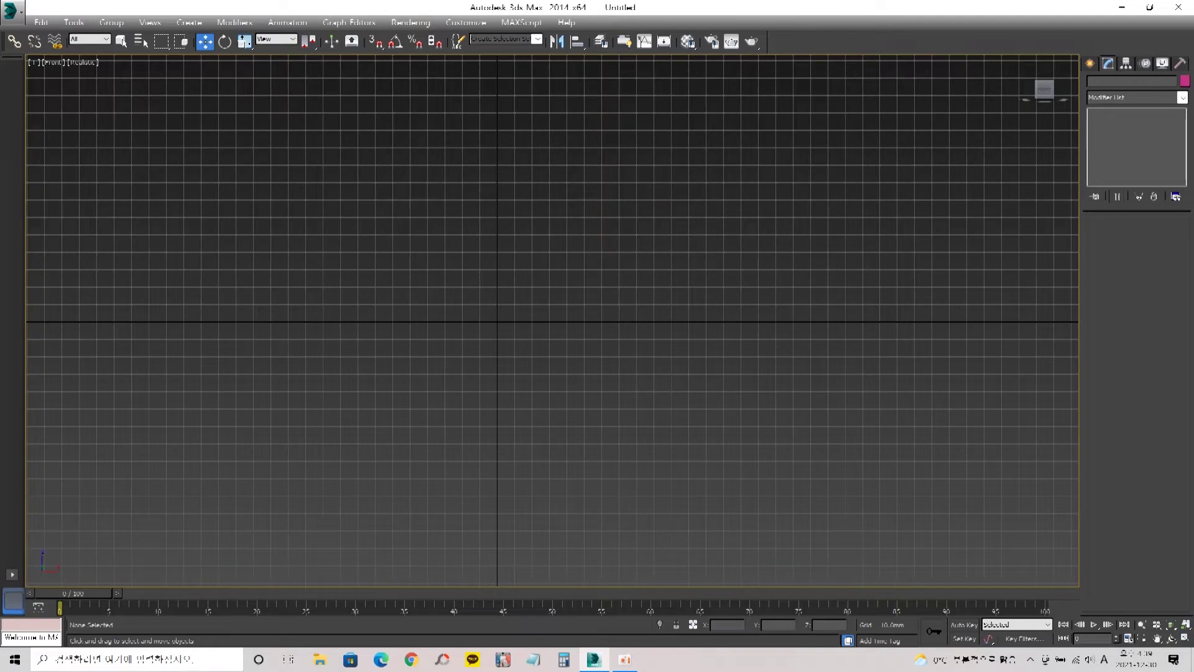
- Show all four viewports and turn the shaded Front view into a Perspective view looking down on the grid
key(alt+w)
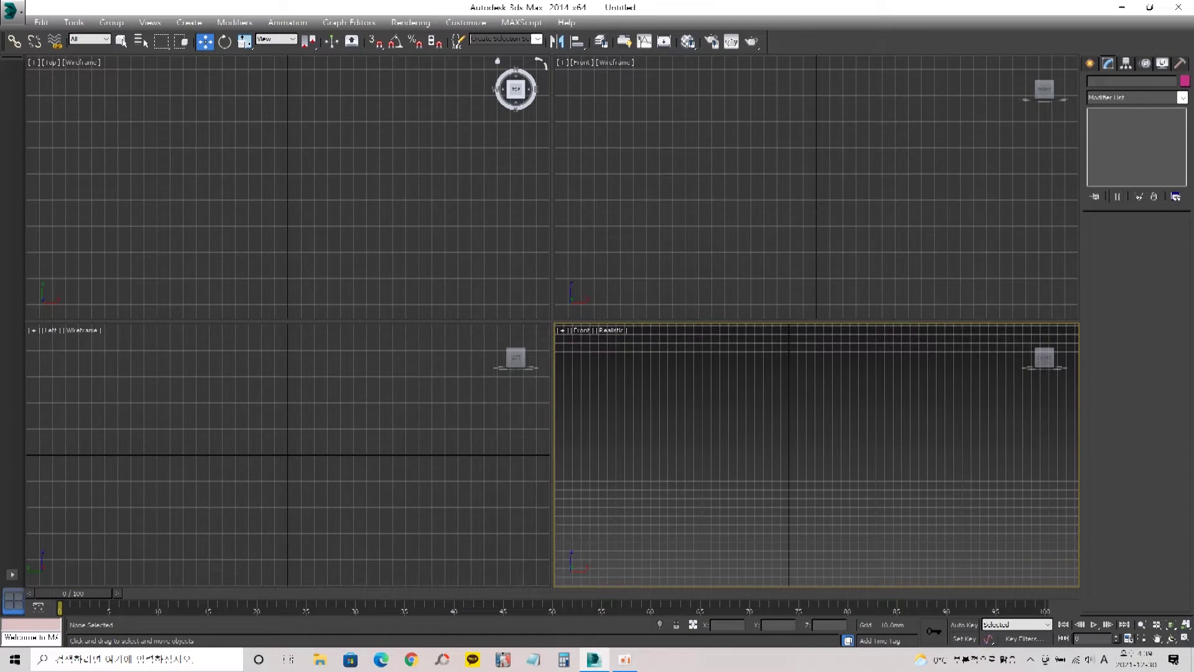
right_click(807, 429)
key(Escape)
alt+middle_drag(807, 429, 789, 457)
key(w)
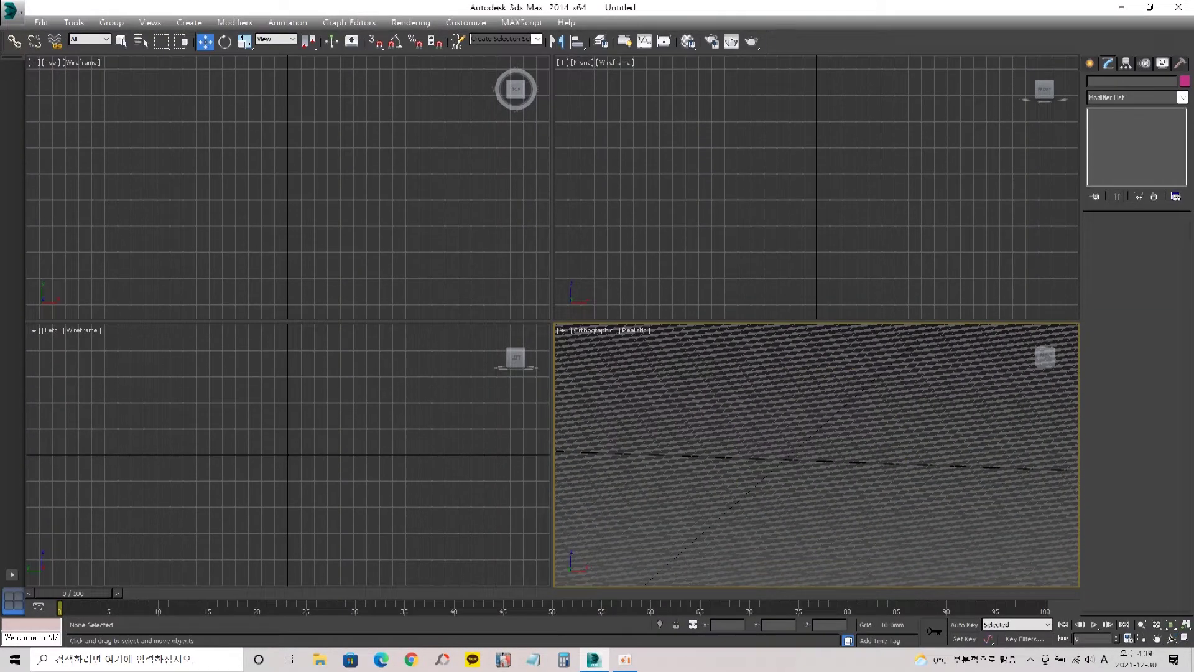
key(p)
alt+middle_drag(803, 445, 862, 491)
key(w)
scroll(816, 454, down, 3)
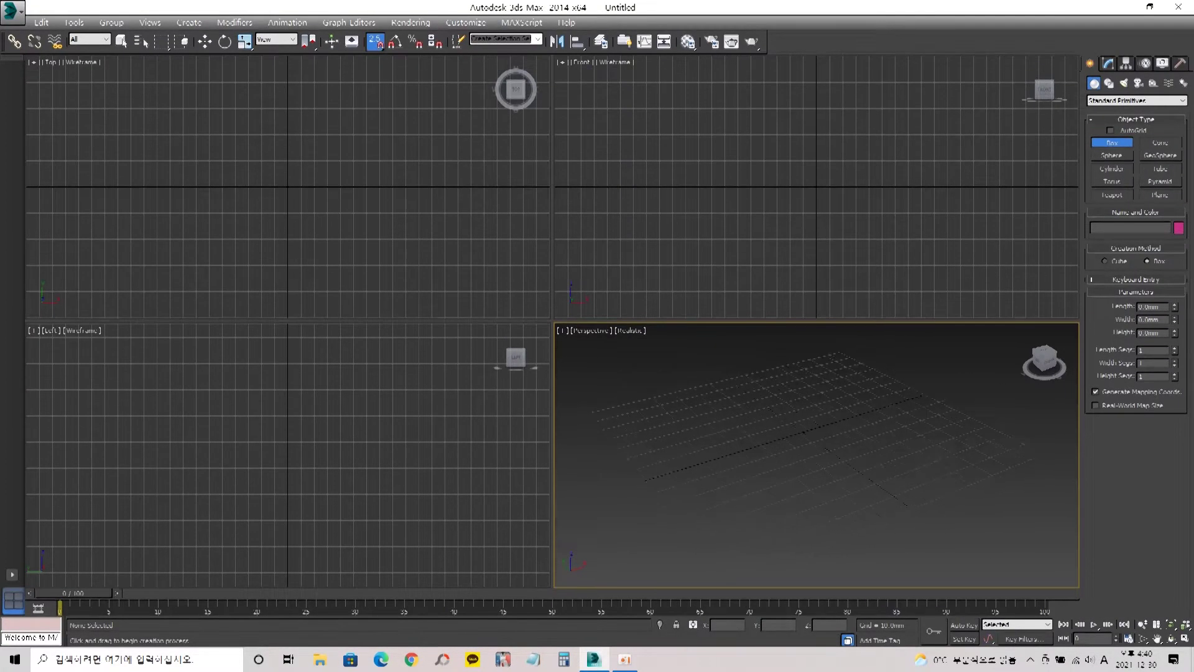
- Create a box on the perspective grid, arrange four such boxes in two separated rows, and clear the selection
middle_drag(803, 431, 779, 458)
drag(640, 461, 698, 477)
click(695, 434)
key(w)
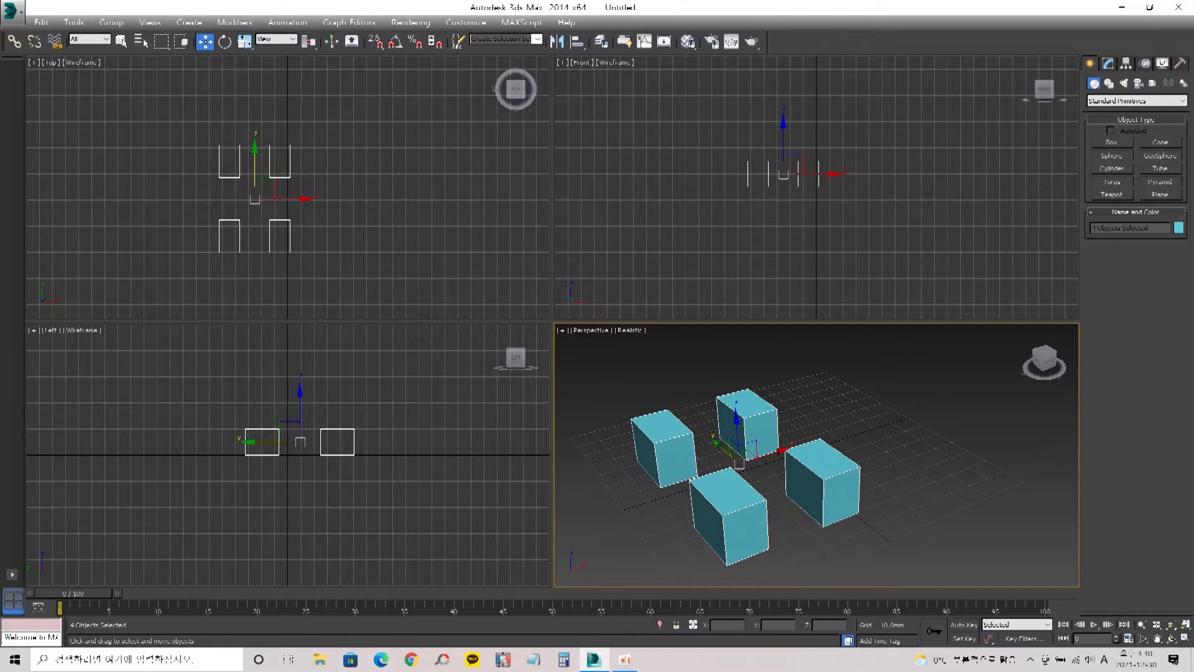
key(ctrl+d)
- Create 20 mm high boxes snapped to the cyan boxes' corners, bridging the gap within each row
alt+middle_drag(816, 454, 778, 458)
key(w)
key(shift+z)
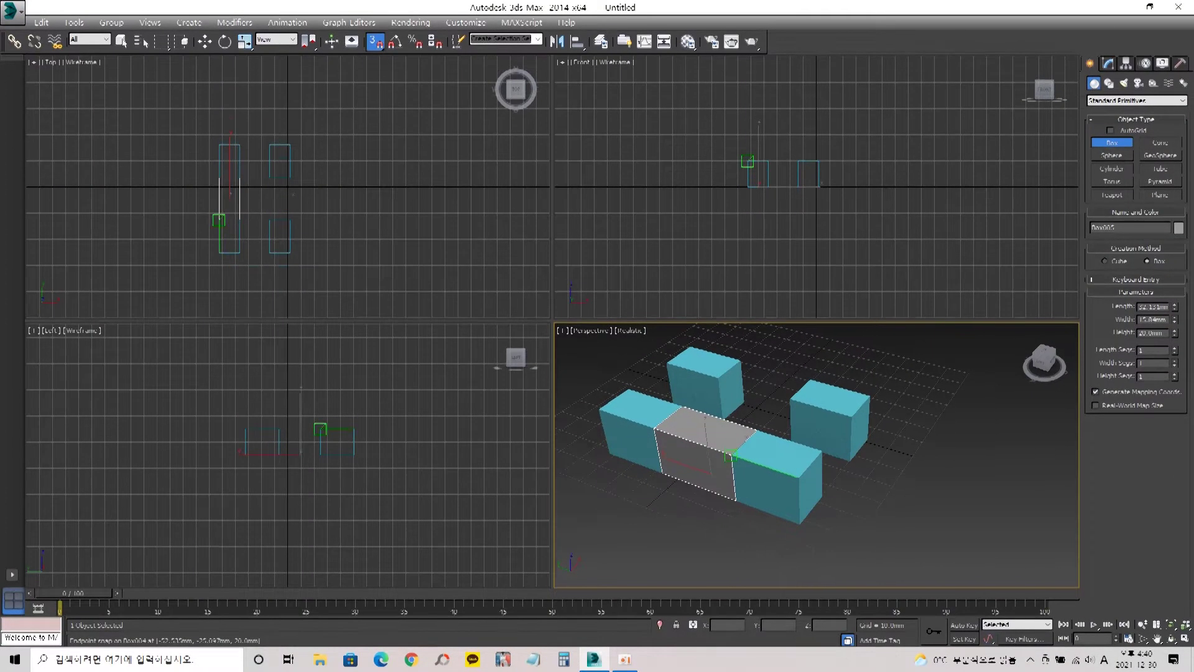
alt+middle_drag(798, 477, 716, 479)
middle_drag(806, 485, 781, 410)
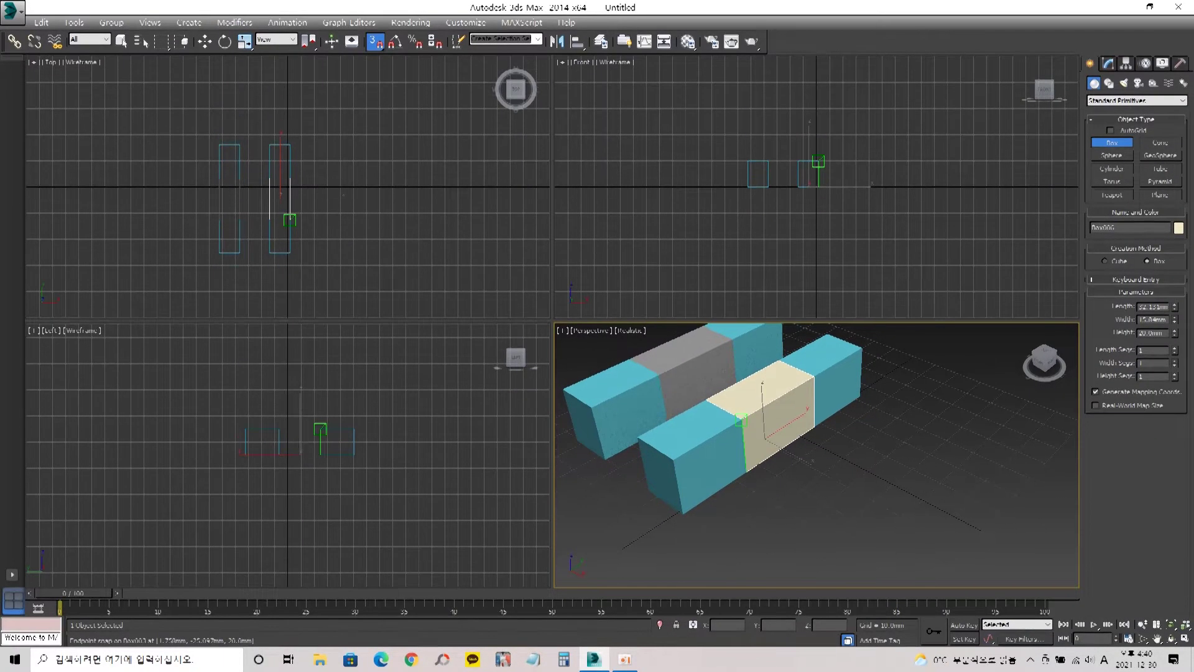
- Create a 20 mm high snapped box joining the two rows at one end
middle_drag(748, 429, 748, 467)
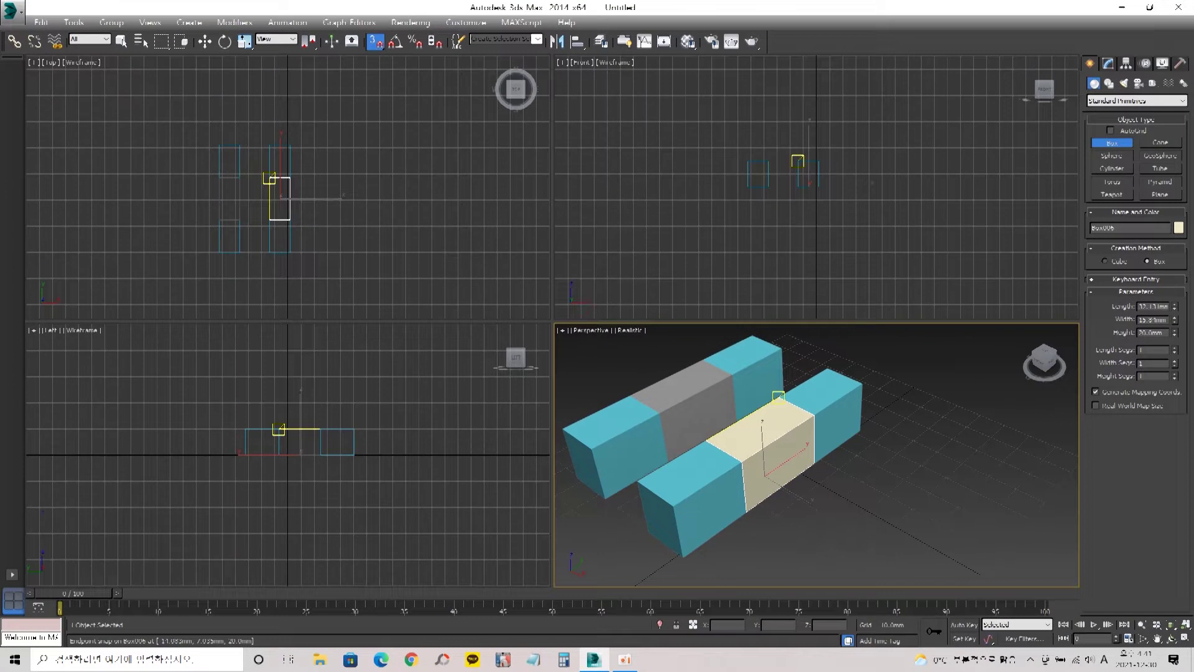
key(ctrl+r)
drag(778, 395, 722, 398)
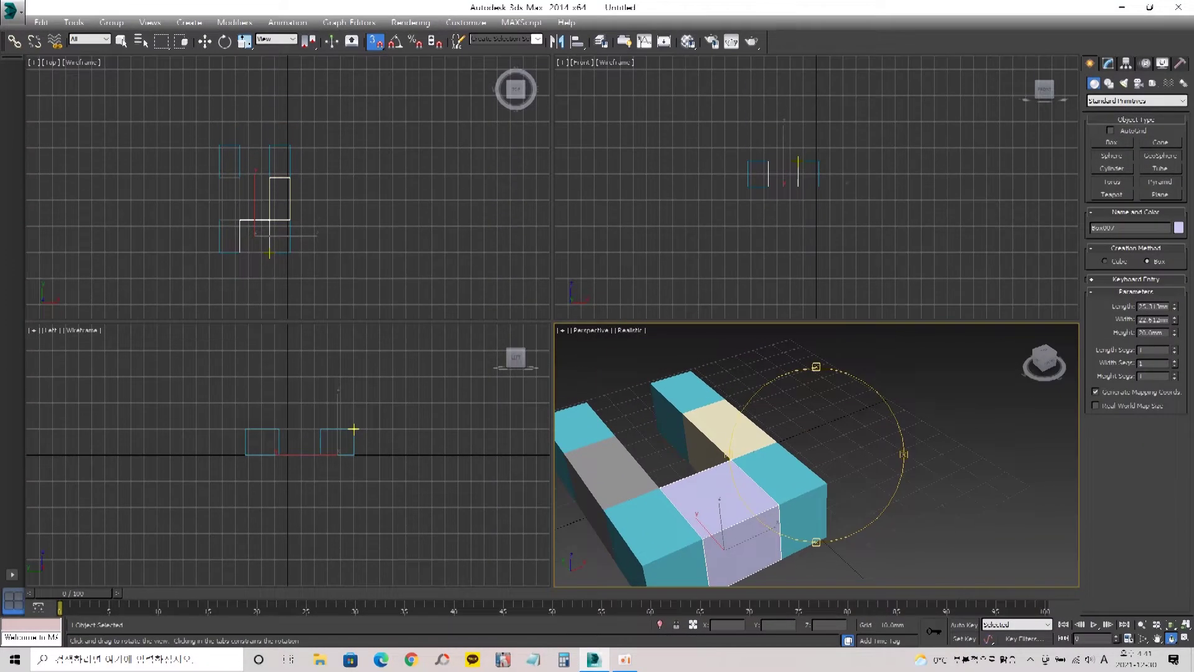
drag(721, 398, 725, 383)
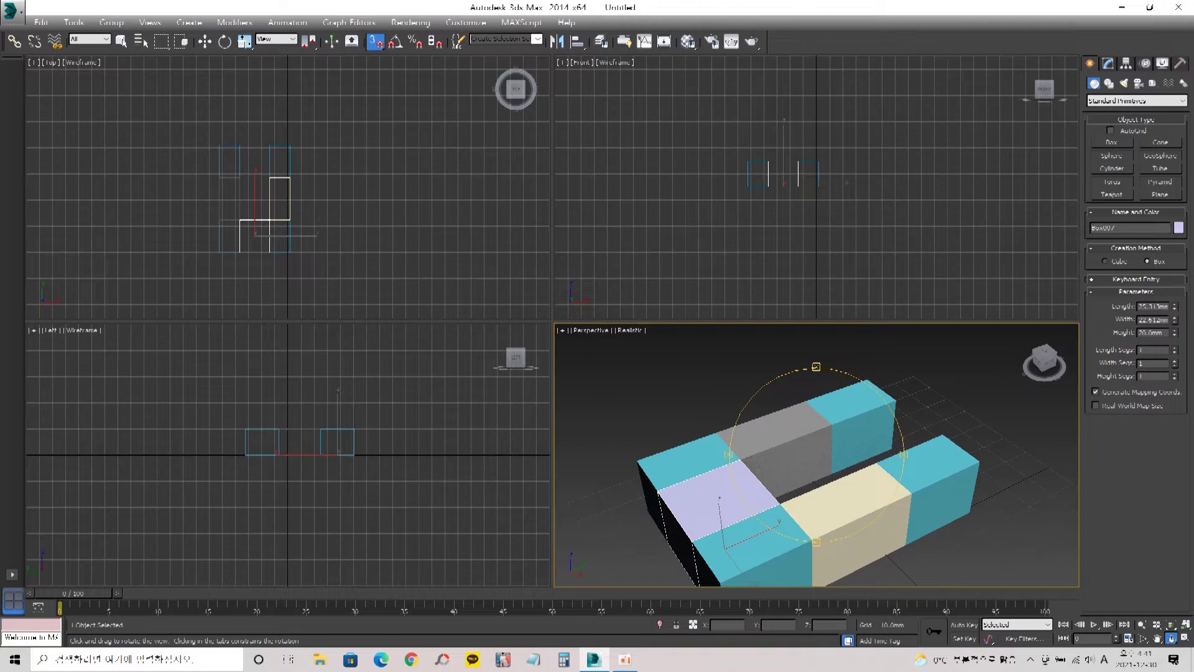
alt+middle_drag(862, 460, 892, 500)
drag(894, 497, 908, 482)
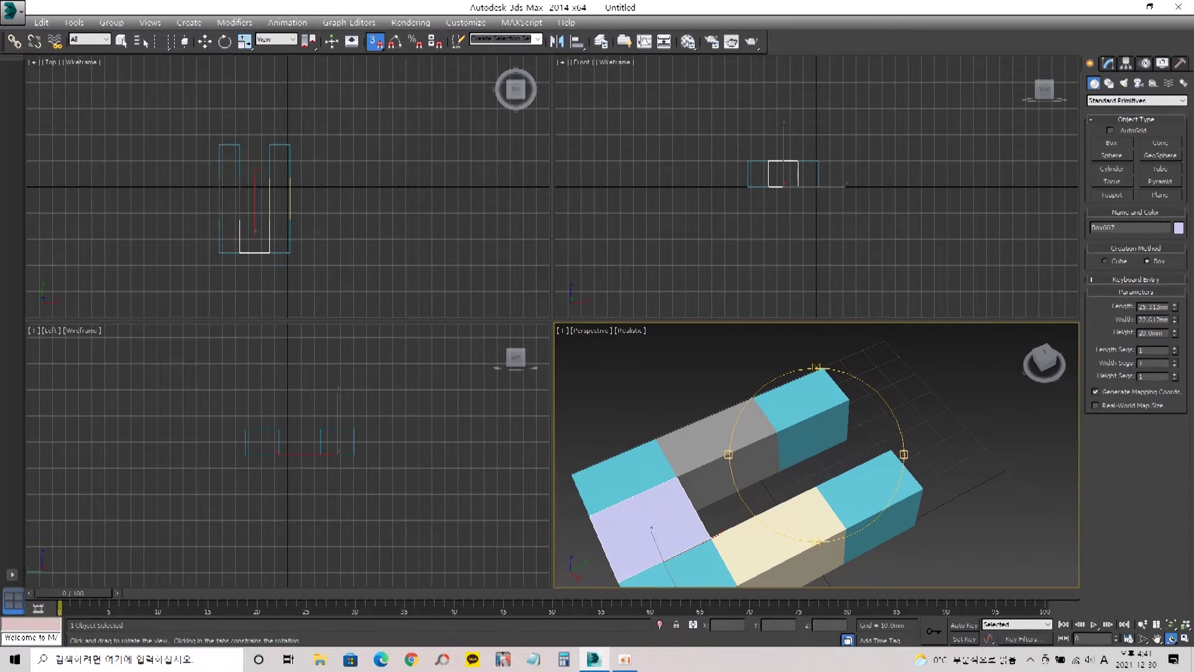
- Try to create a box between the rows' open ends with snapping turned off
key(Escape)
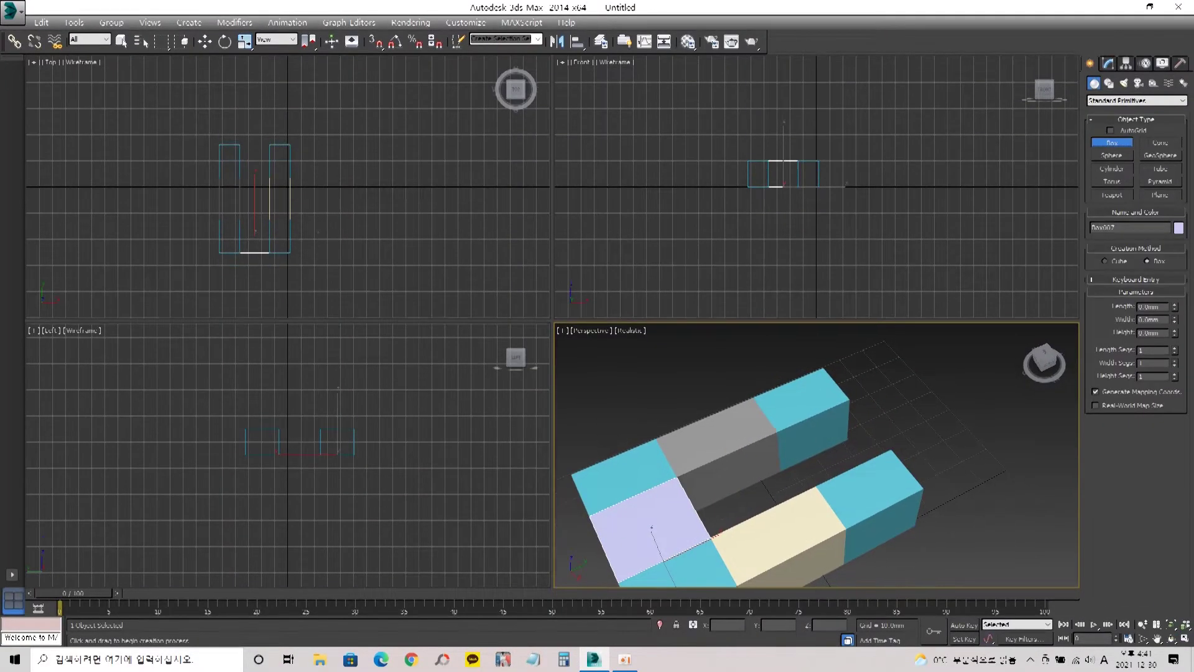
drag(858, 449, 779, 441)
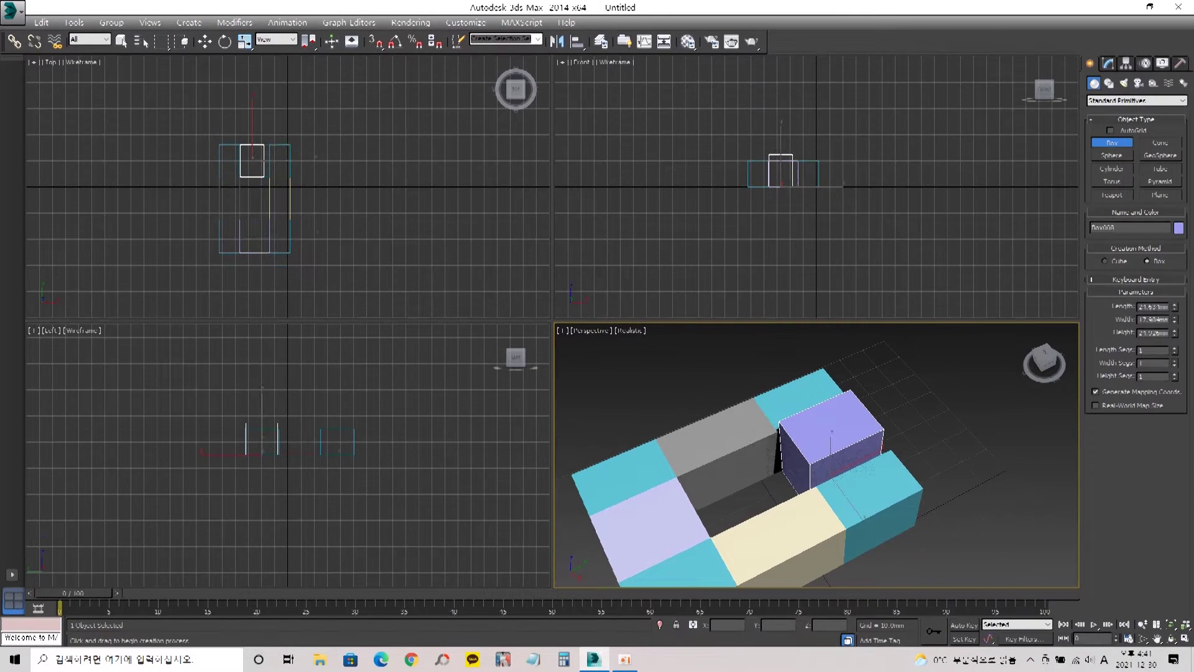
right_click(774, 454)
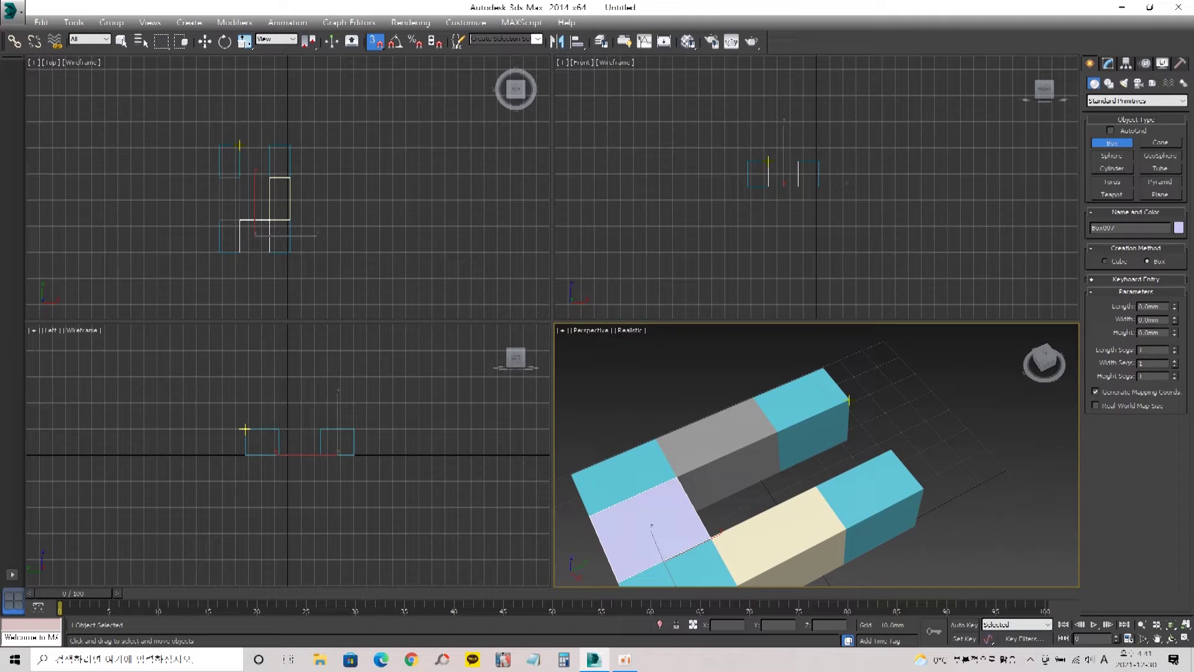
- Select all the boxes and delete them
key(w)
drag(722, 532, 721, 534)
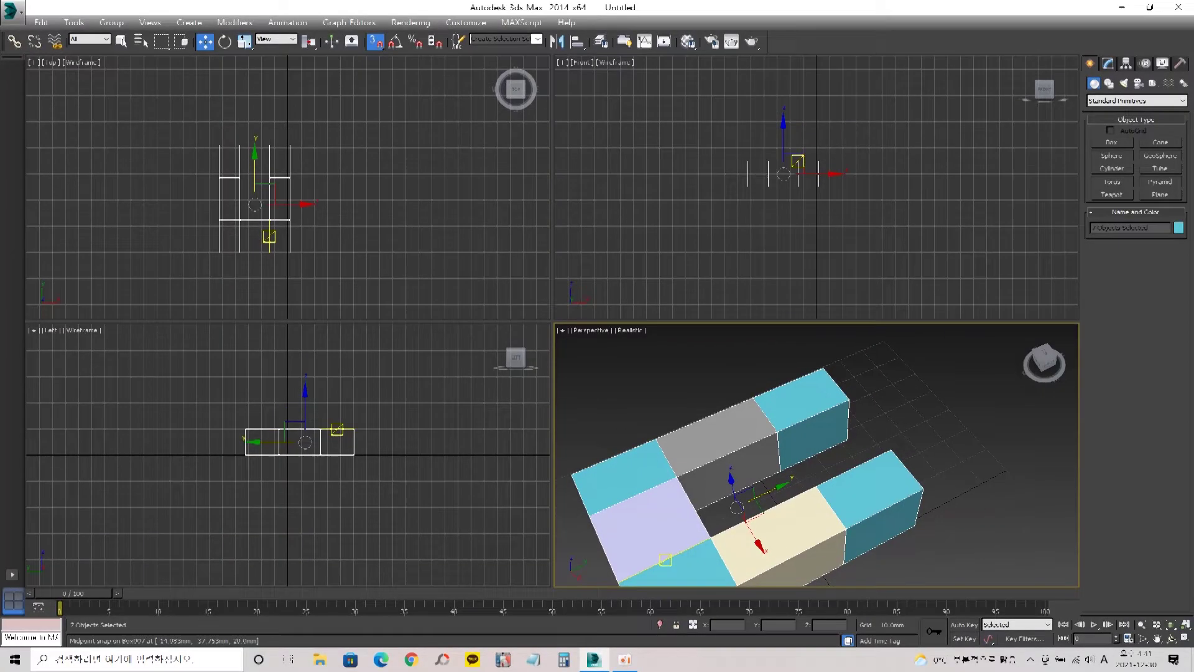
key(Delete)
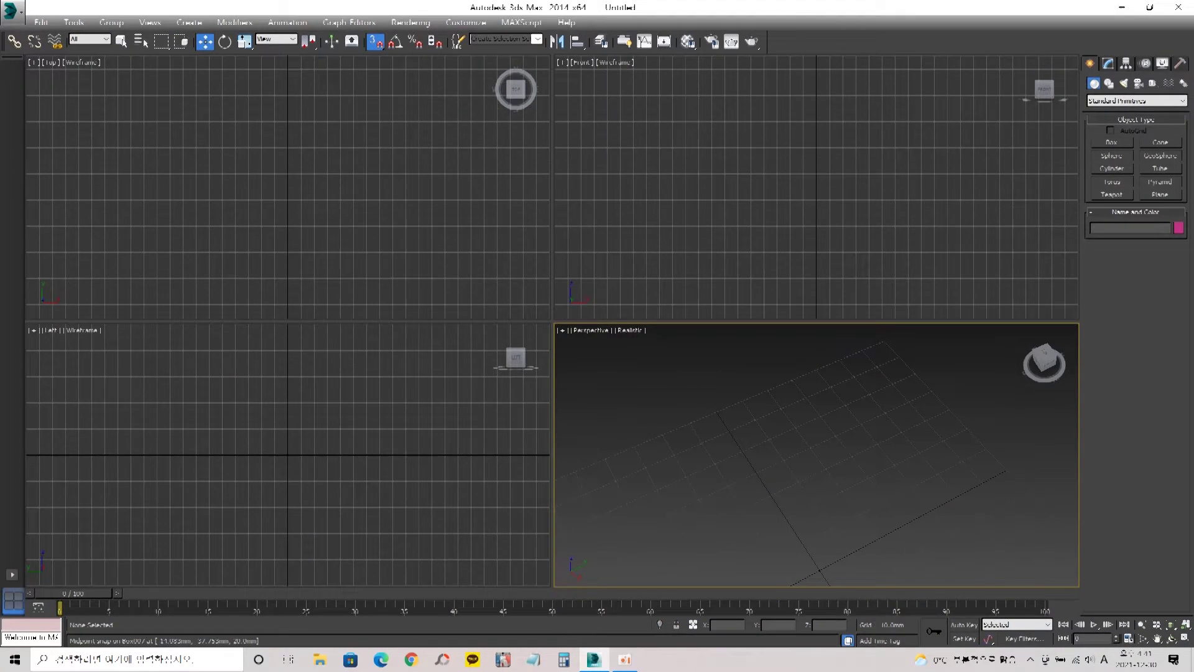
- Draw a wide rectangle spline in the Front viewport, across the horizontal axis beside the origin
click(816, 187)
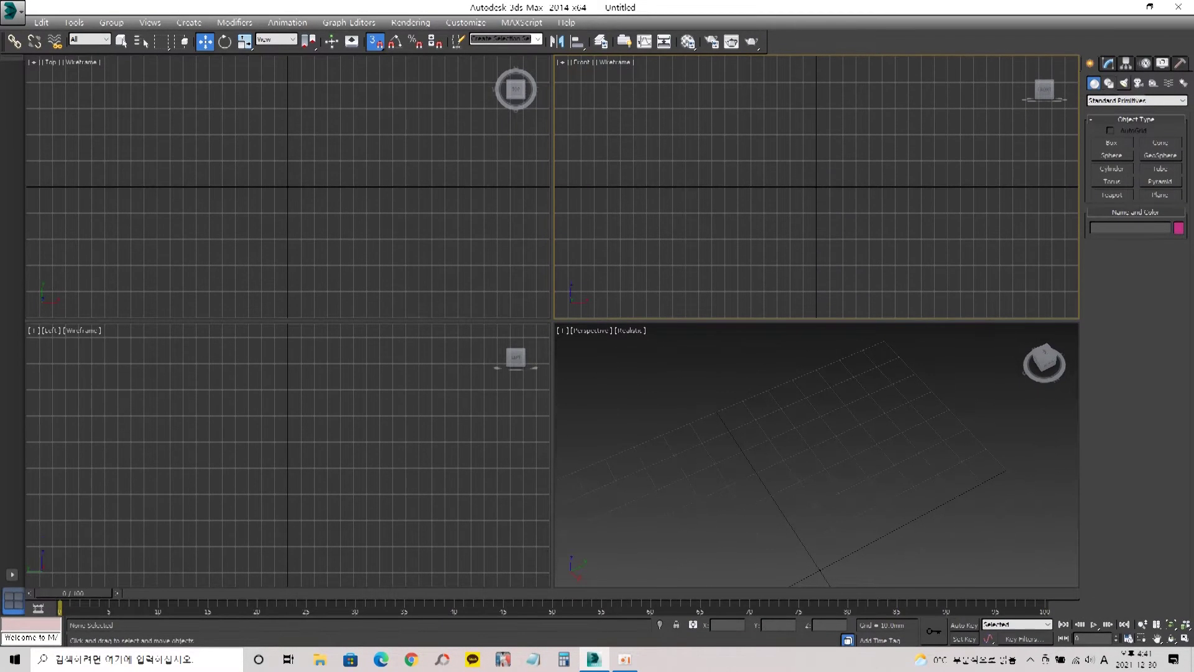
click(1109, 83)
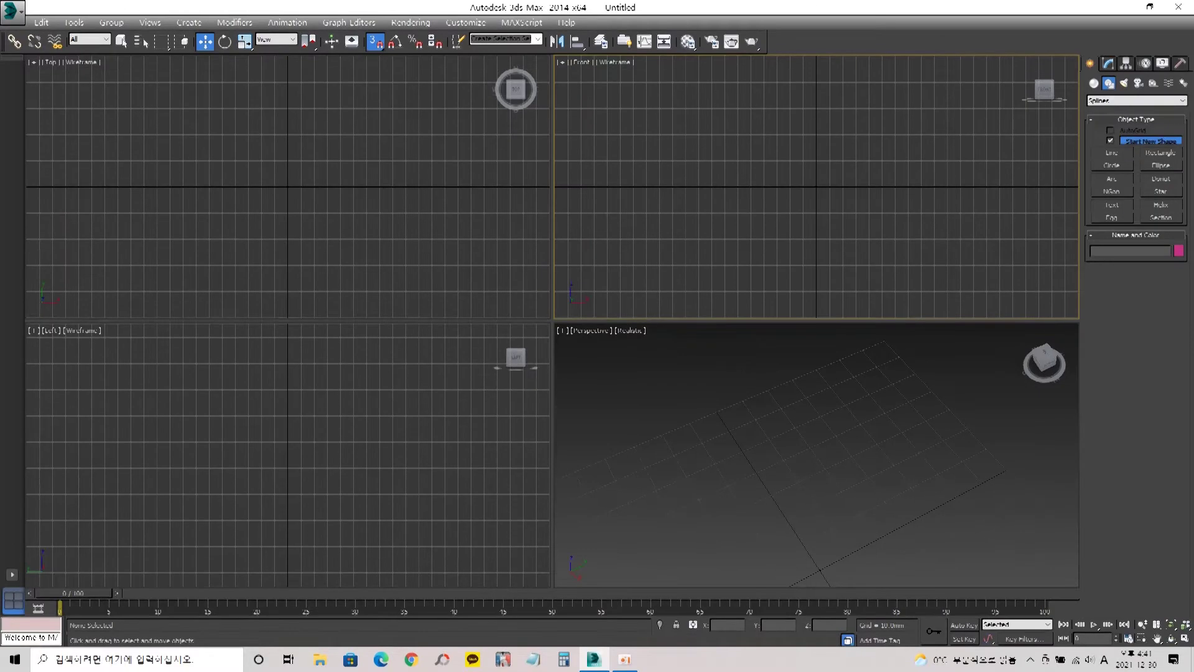
click(1161, 152)
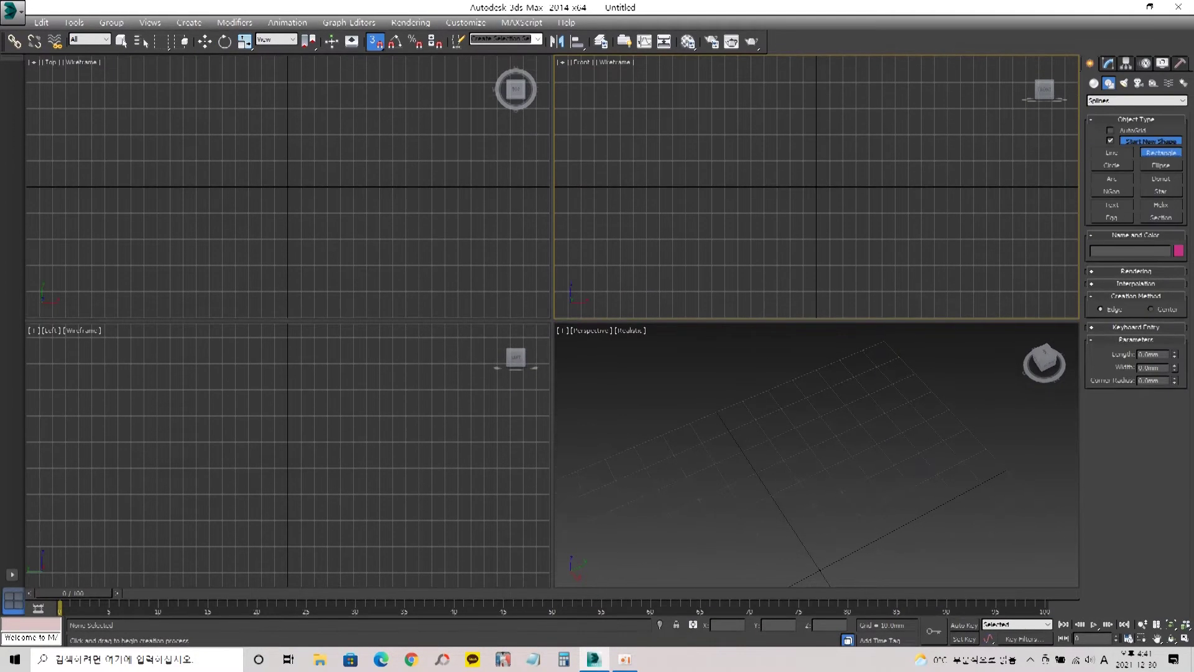
drag(602, 113, 774, 197)
key(w)
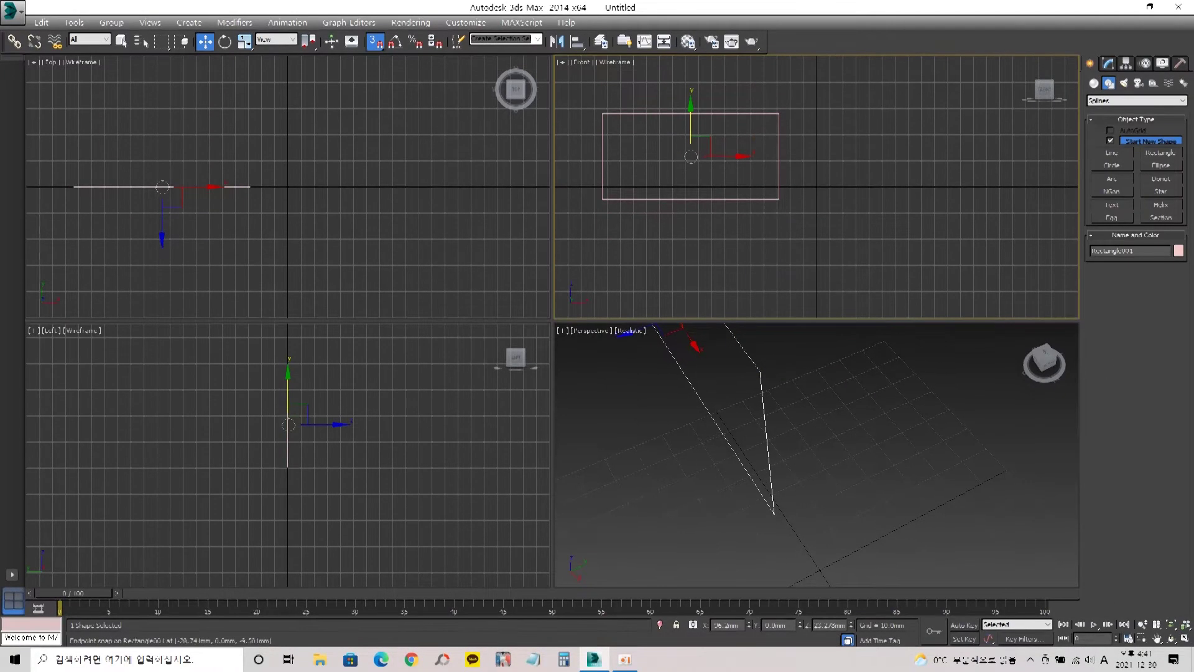
- Turn off snapping and freeze the rectangle
right_click(730, 149)
key(Escape)
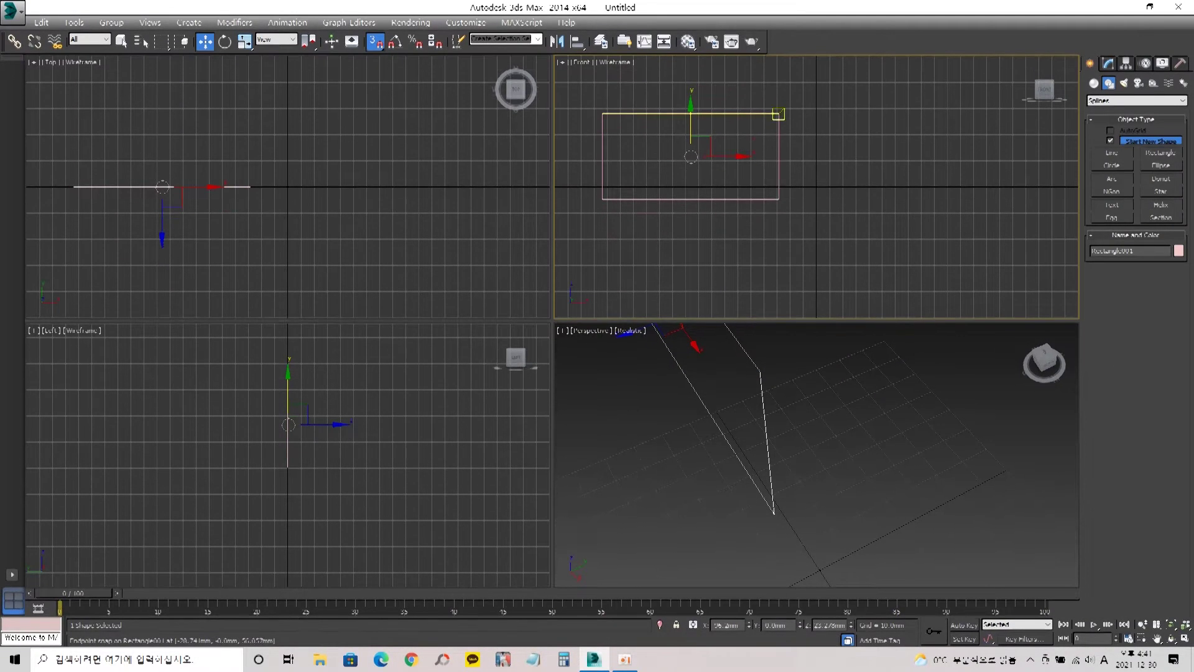
key(s)
right_click(771, 131)
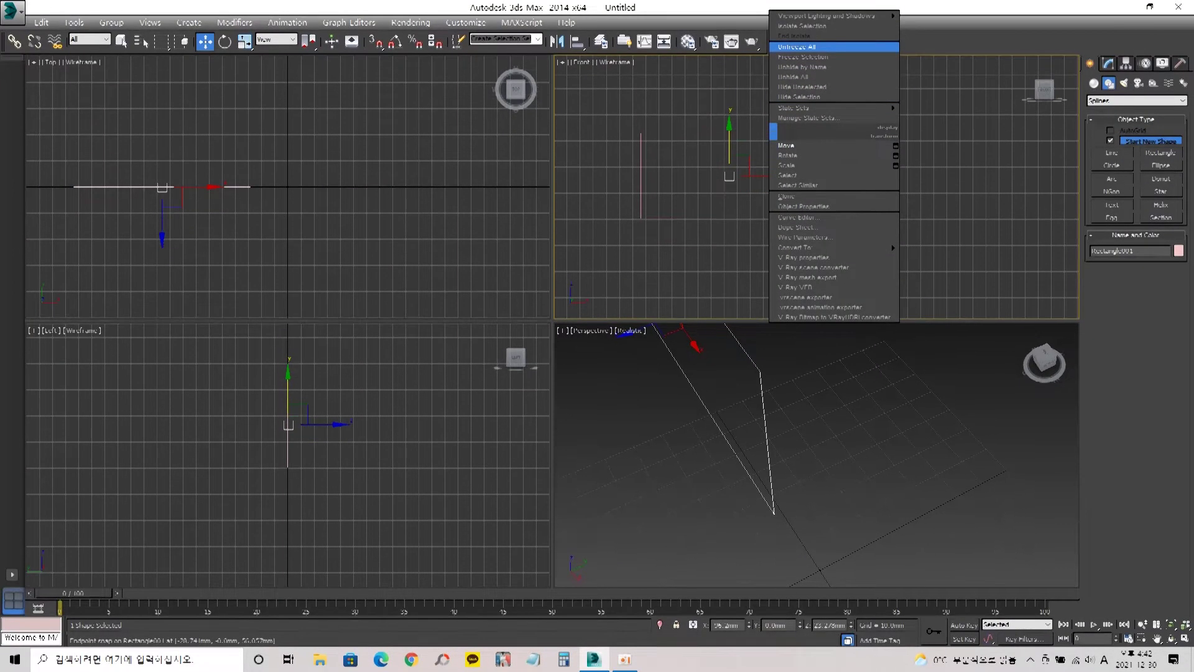
click(802, 56)
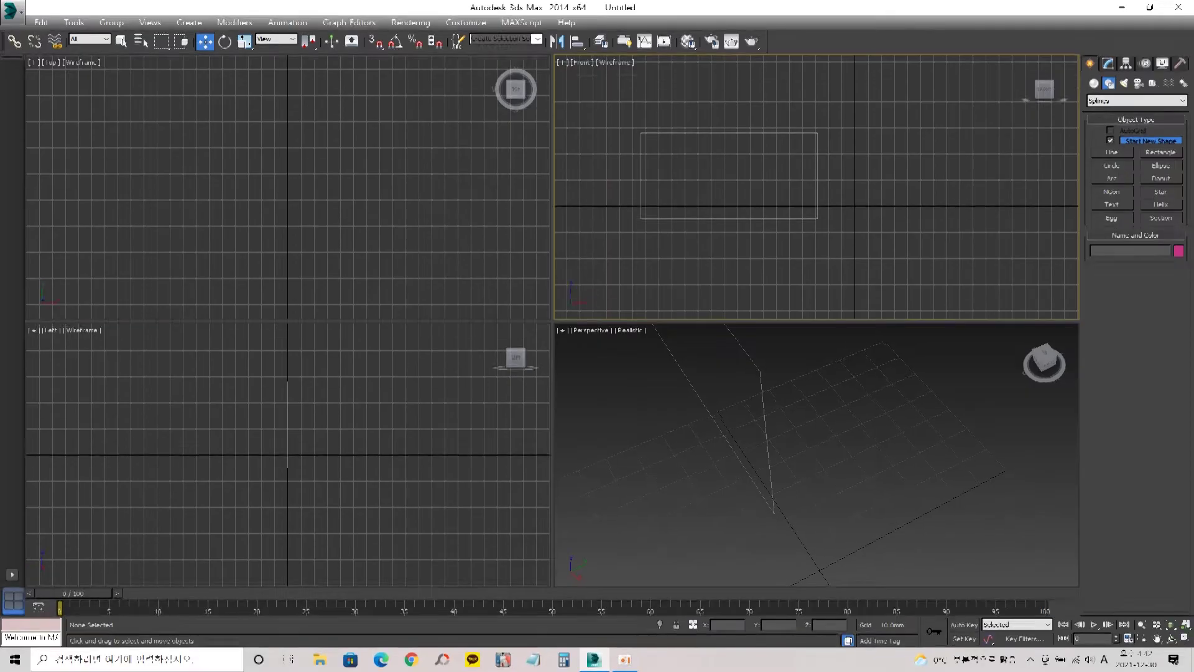
- Maximise the Front view and trace the frozen rectangle with a snapped rectangle spline, set in front of it along Y
key(alt+w)
key(ctrl+r)
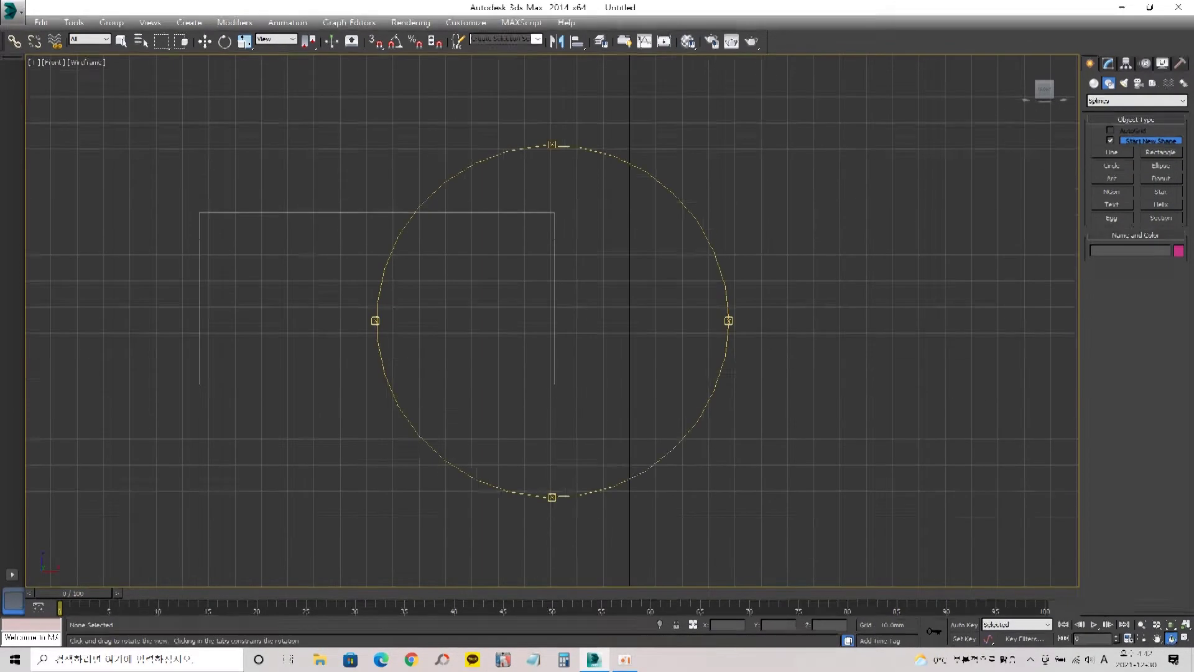
drag(560, 311, 622, 280)
key(f)
key(z)
scroll(597, 282, down, 5)
middle_drag(597, 282, 615, 255)
click(1161, 153)
key(s)
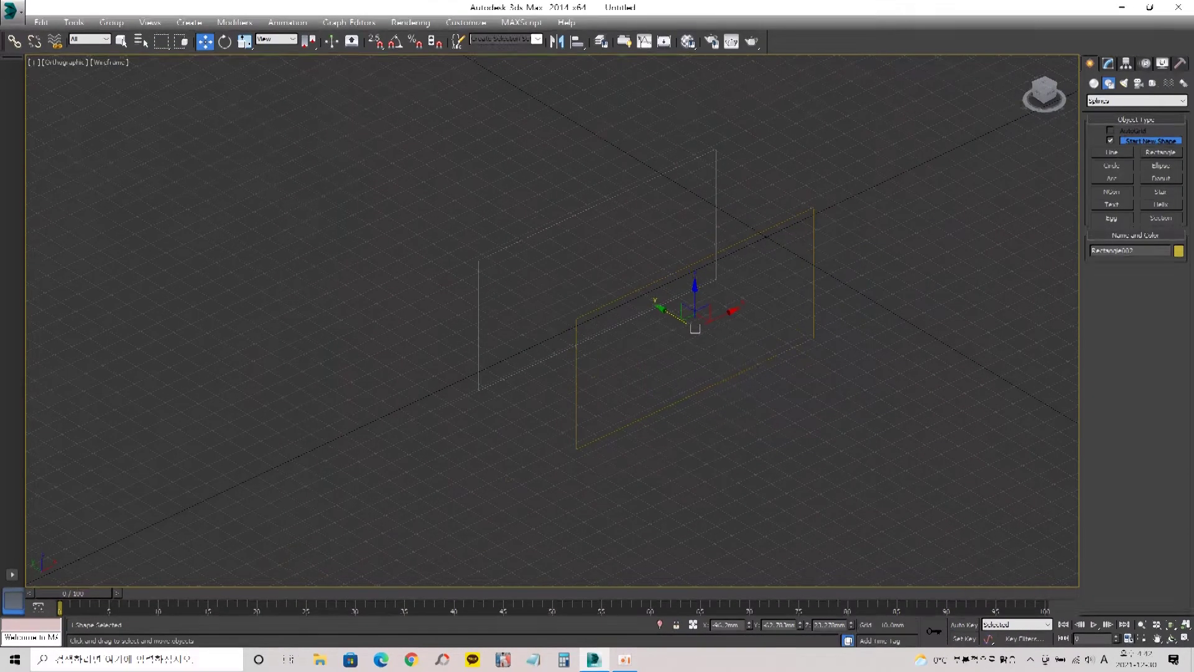
- Draw another rectangle spline beside the traced pair in the Front view
key(f)
middle_drag(710, 342, 584, 342)
click(1161, 153)
drag(614, 392, 921, 177)
key(w)
- Move the new rectangle back along Y to about 67 mm and freeze it
alt+middle_drag(827, 248, 911, 334)
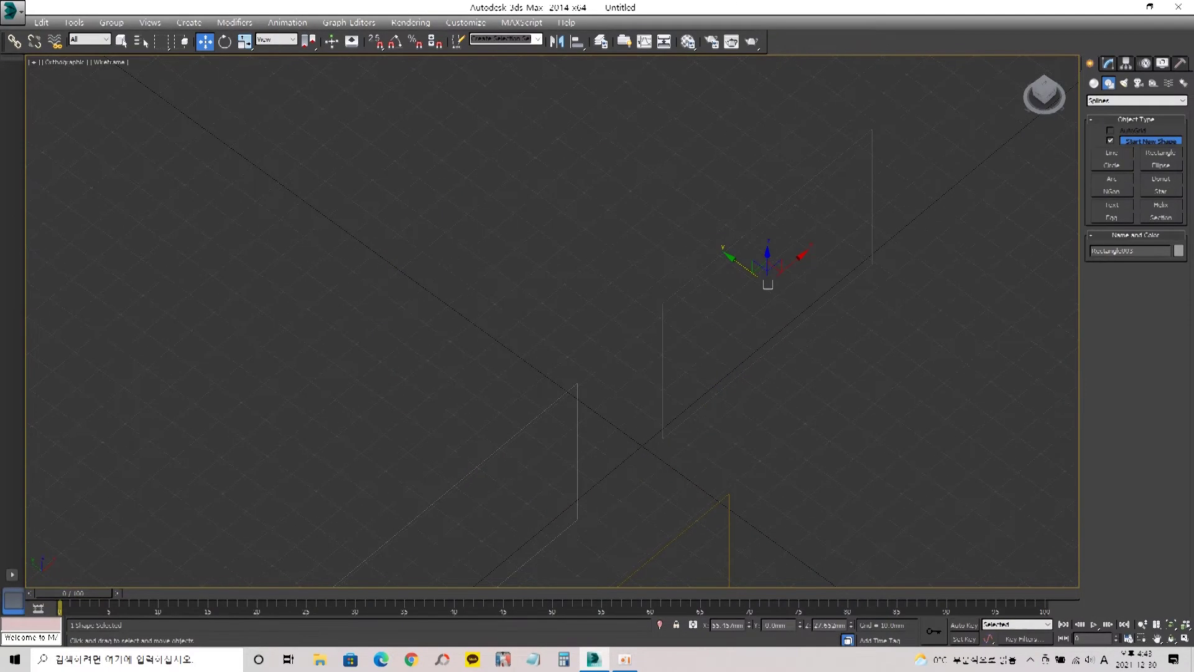
drag(768, 267, 608, 143)
right_click(560, 148)
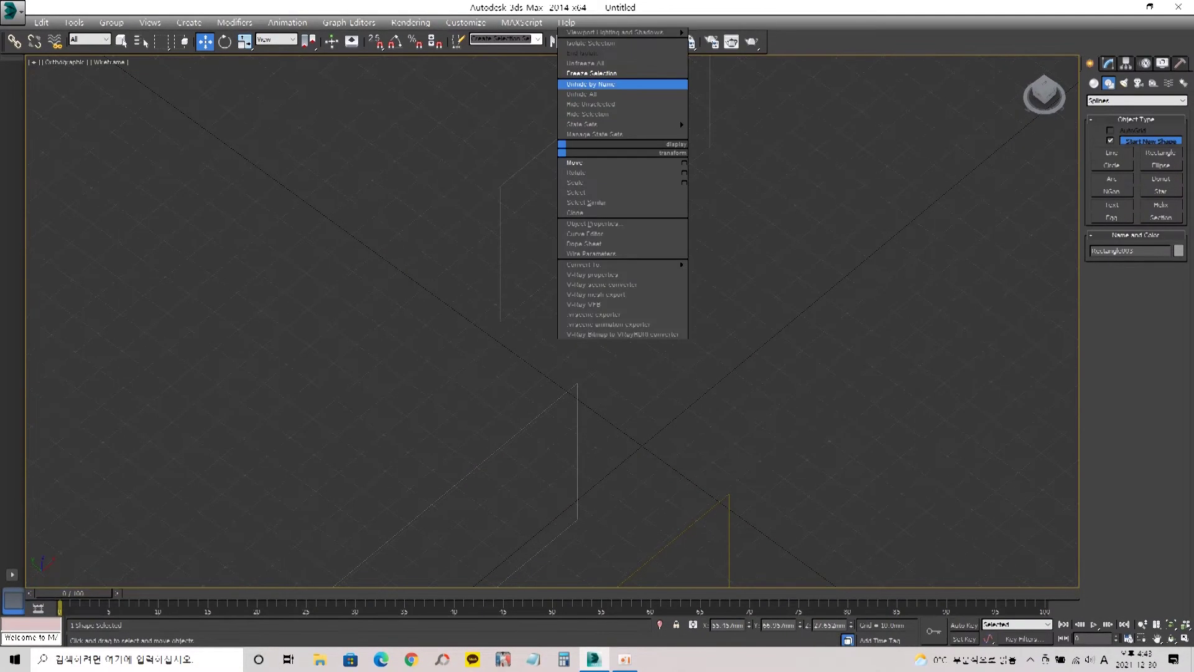
click(592, 73)
- Hide the grid in the Front view and trace the set-back frozen rectangle corner to corner with a snapped rectangle spline
key(f)
scroll(653, 212, up, 2)
middle_drag(653, 211, 568, 306)
scroll(567, 305, up, 4)
key(g)
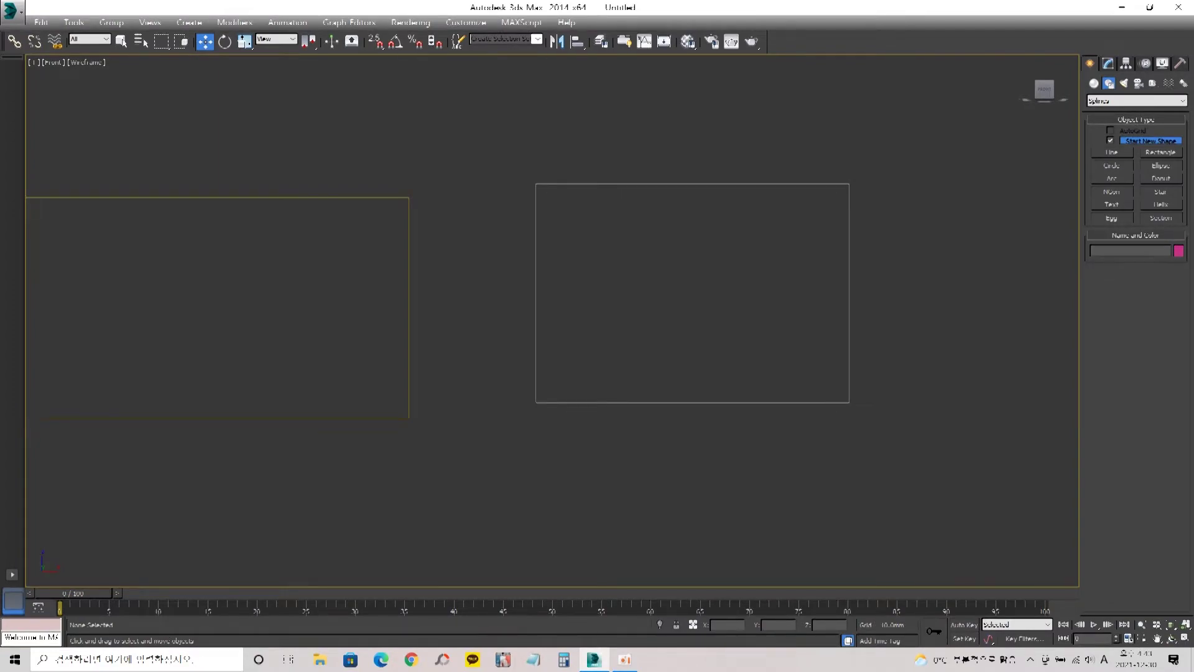
click(1161, 153)
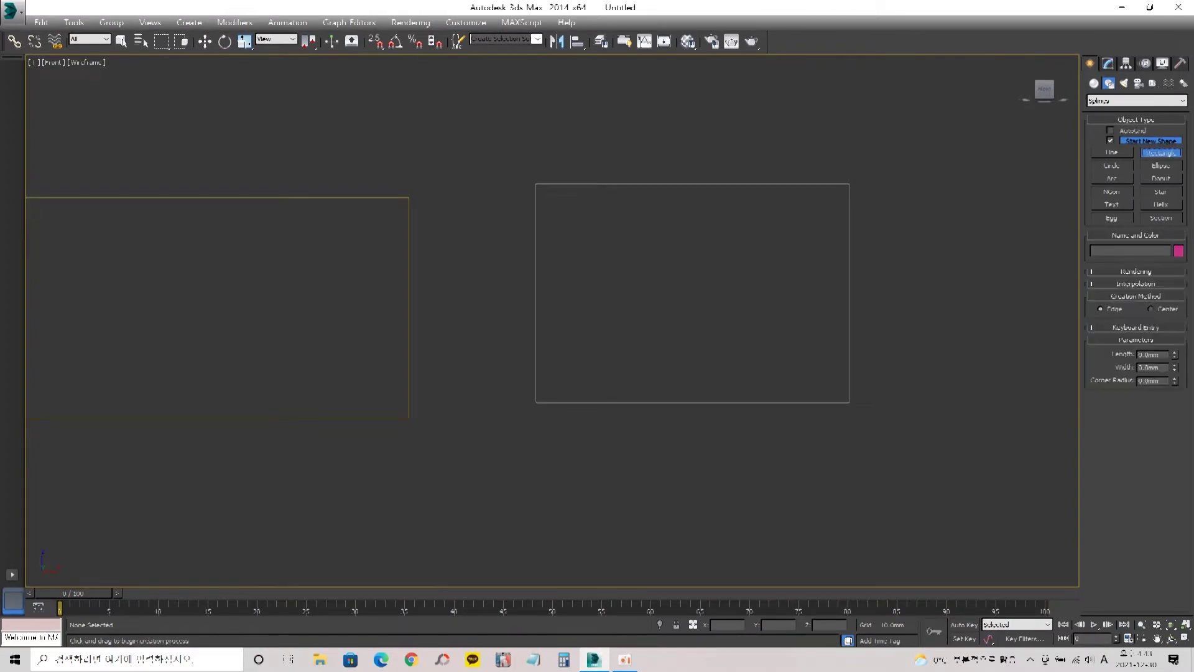
key(s)
drag(535, 184, 849, 403)
key(w)
alt+middle_drag(849, 403, 418, 218)
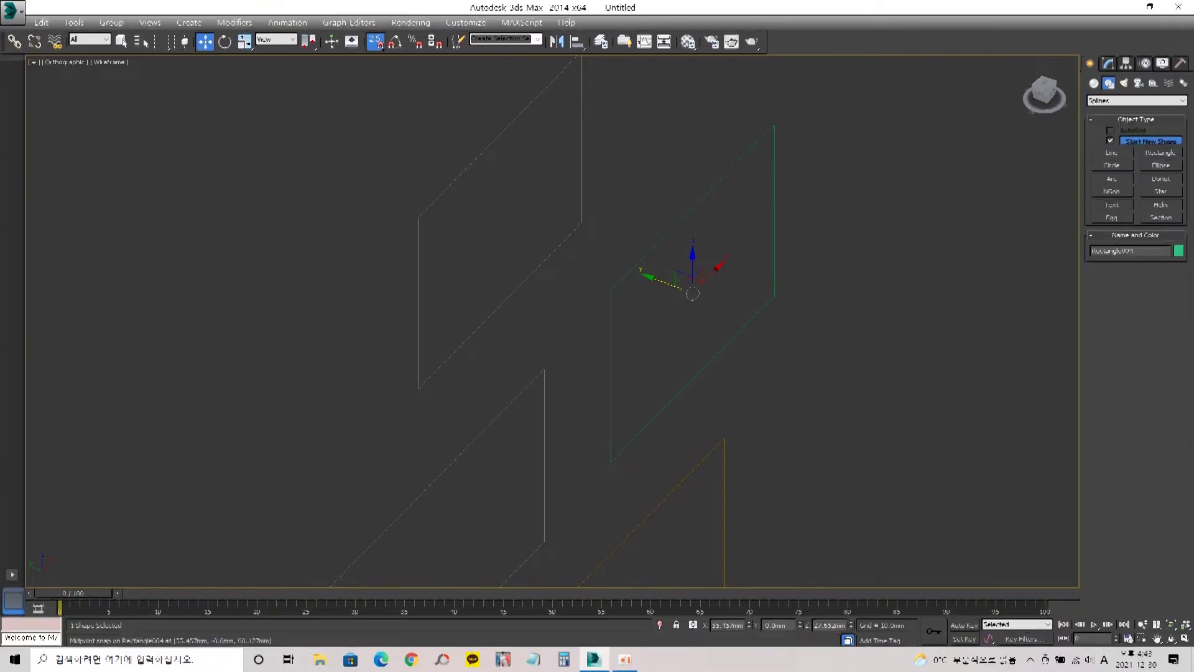
- Delete the two traced rectangles, keeping only the frozen ones
key(Delete)
key(f)
scroll(531, 214, up, 1)
middle_drag(531, 214, 685, 299)
scroll(633, 271, down, 6)
click(652, 326)
key(Delete)
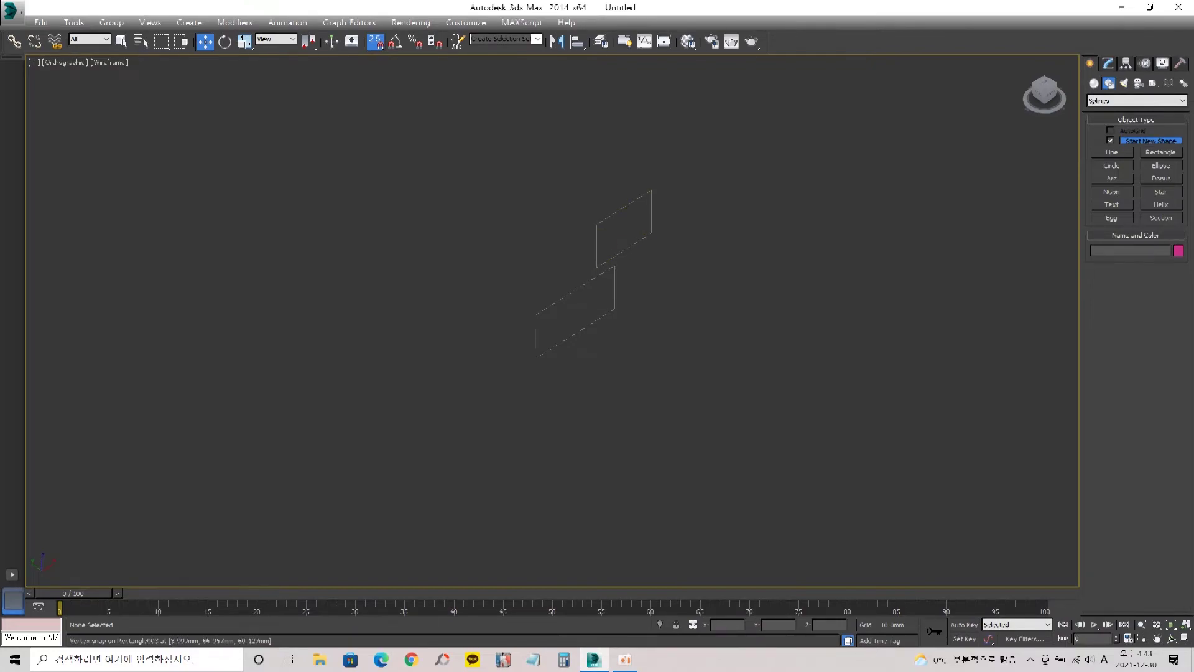
- Switch to 2D snapping and trace the first frozen rectangle in the Front view, about 135 by 66 mm
key(f)
drag(376, 42, 376, 61)
key(;)
key(s)
drag(365, 219, 592, 329)
alt+middle_drag(592, 329, 560, 348)
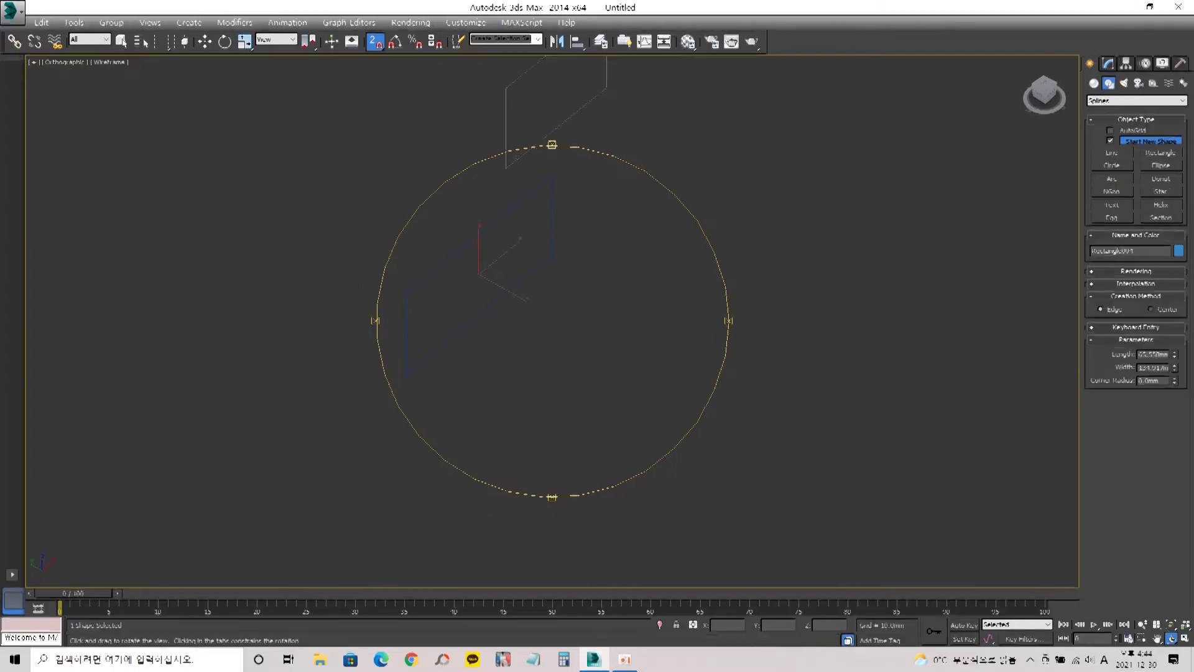
alt+middle_drag(560, 348, 548, 348)
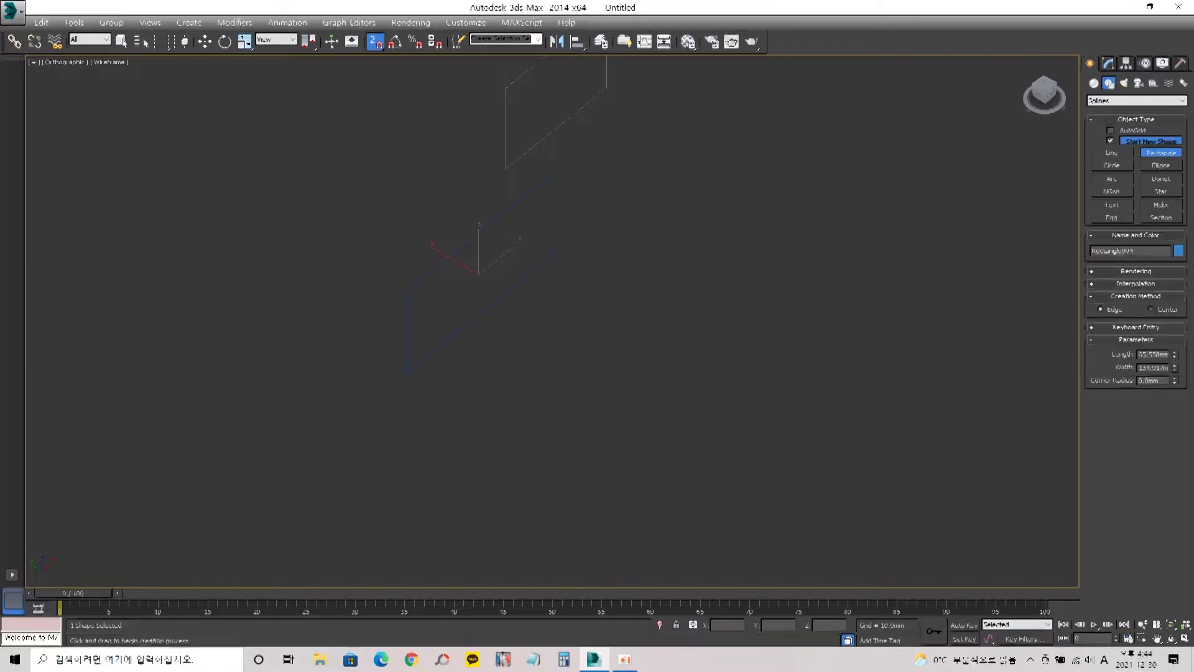
- Compare the traced rectangle's depth with the set-back frozen rectangle from front and angled views, then leave rectangle creation
key(f)
middle_drag(703, 280, 480, 280)
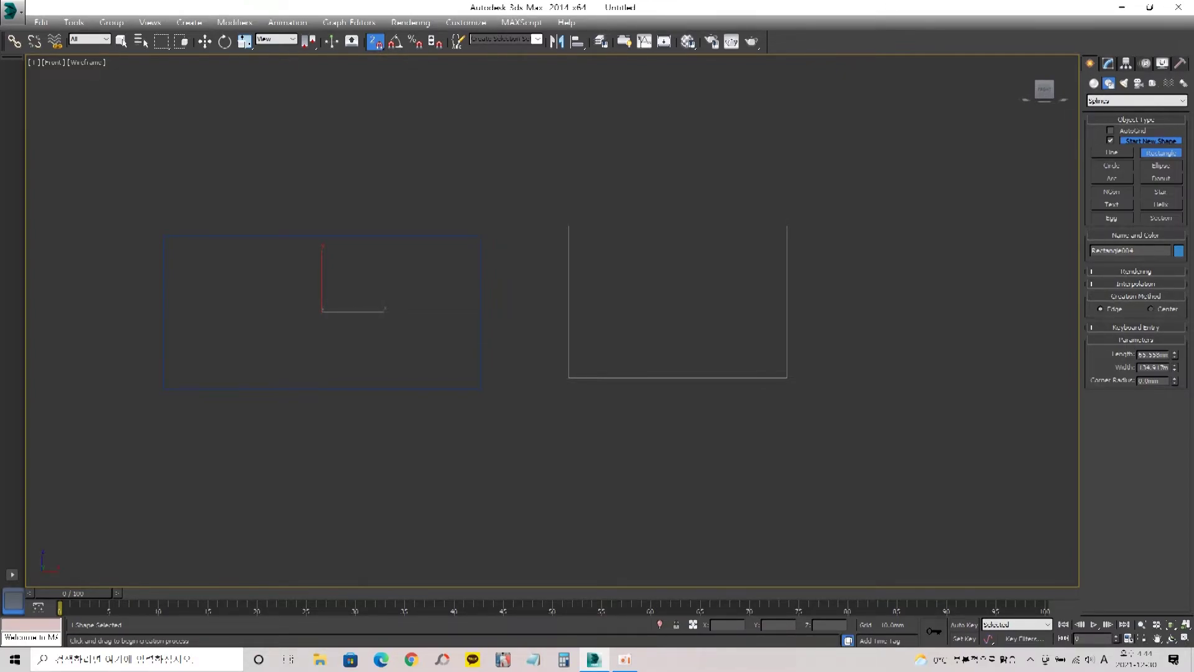
key(ctrl+r)
alt+middle_drag(485, 293, 597, 355)
middle_drag(413, 286, 676, 473)
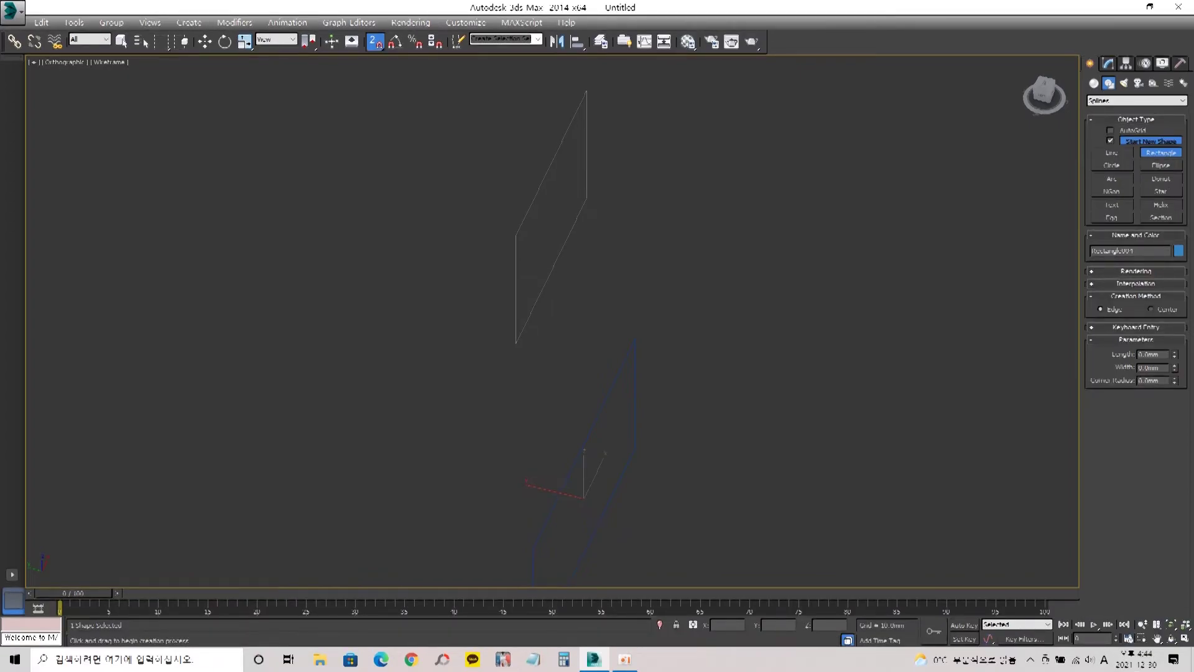
alt+middle_drag(548, 311, 566, 229)
key(w)
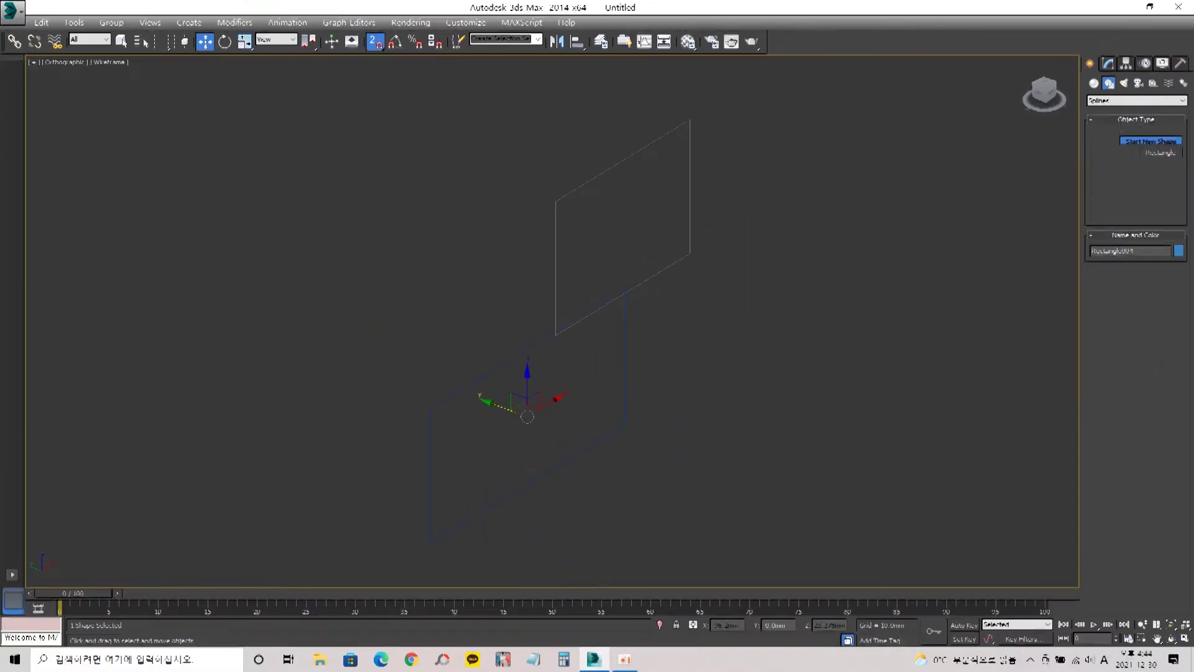
- Unfreeze all objects, then select the set-back rectangle and freeze it
right_click(555, 210)
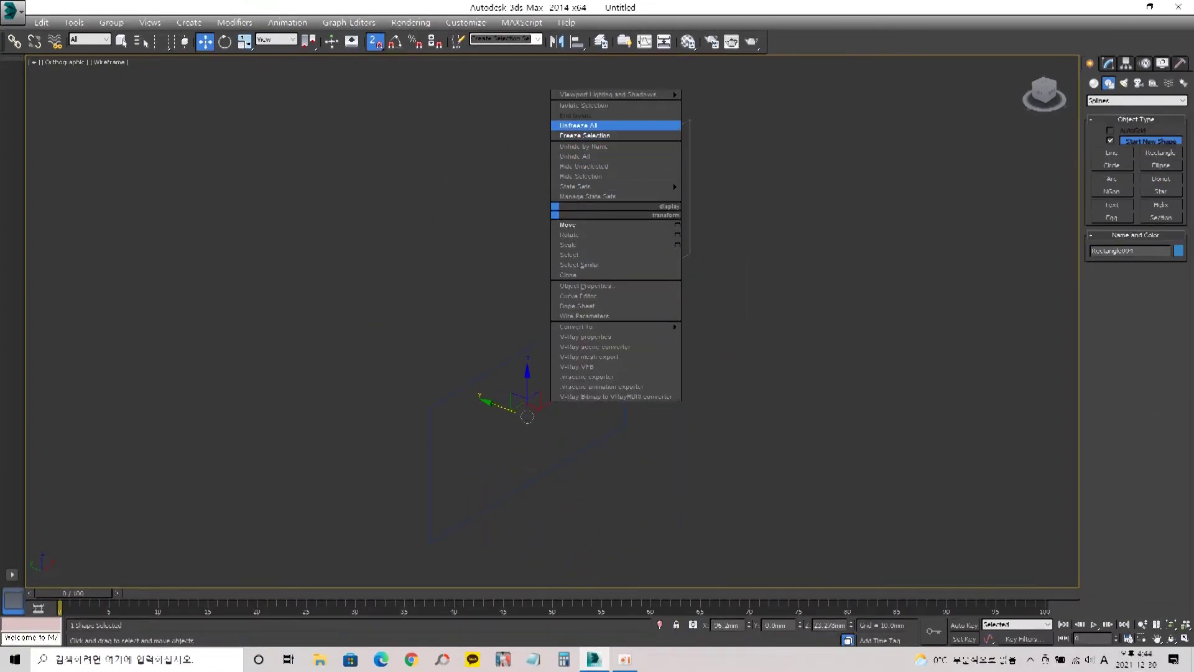
right_click(625, 241)
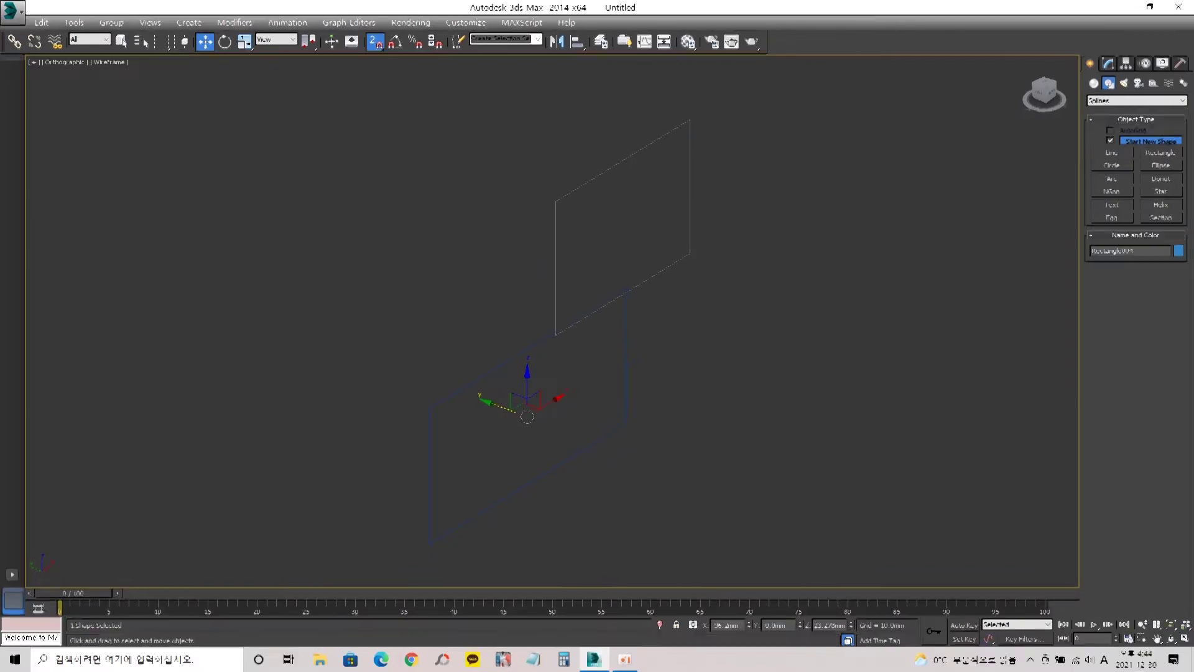
right_click(625, 241)
click(650, 156)
click(555, 268)
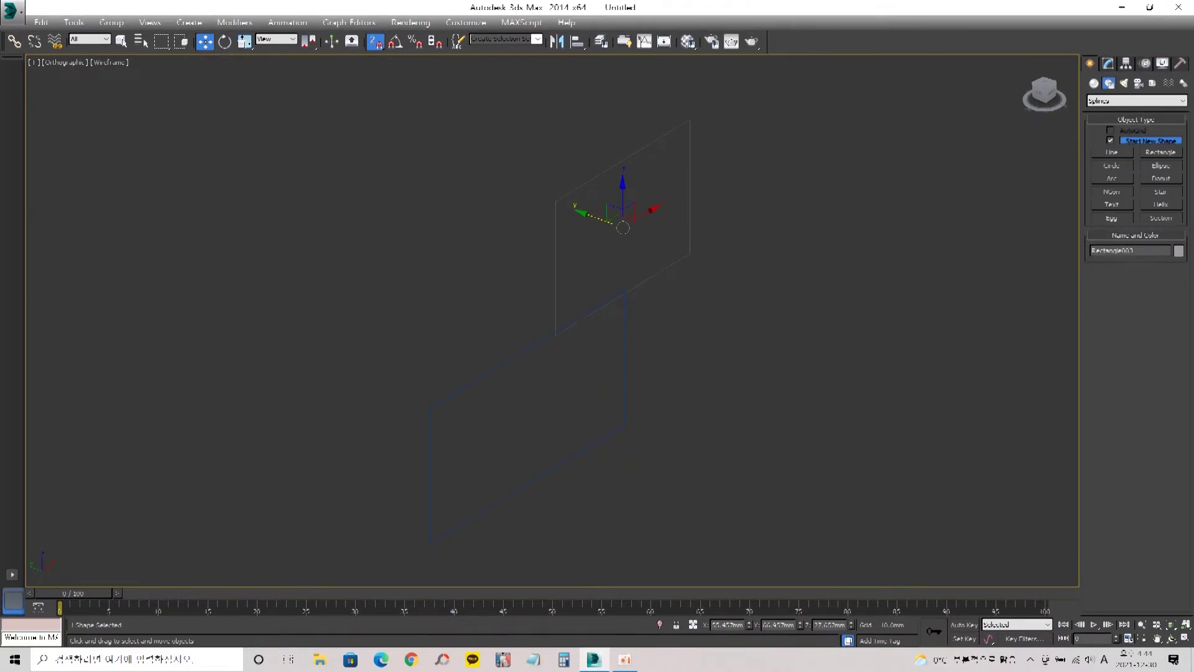
right_click(642, 155)
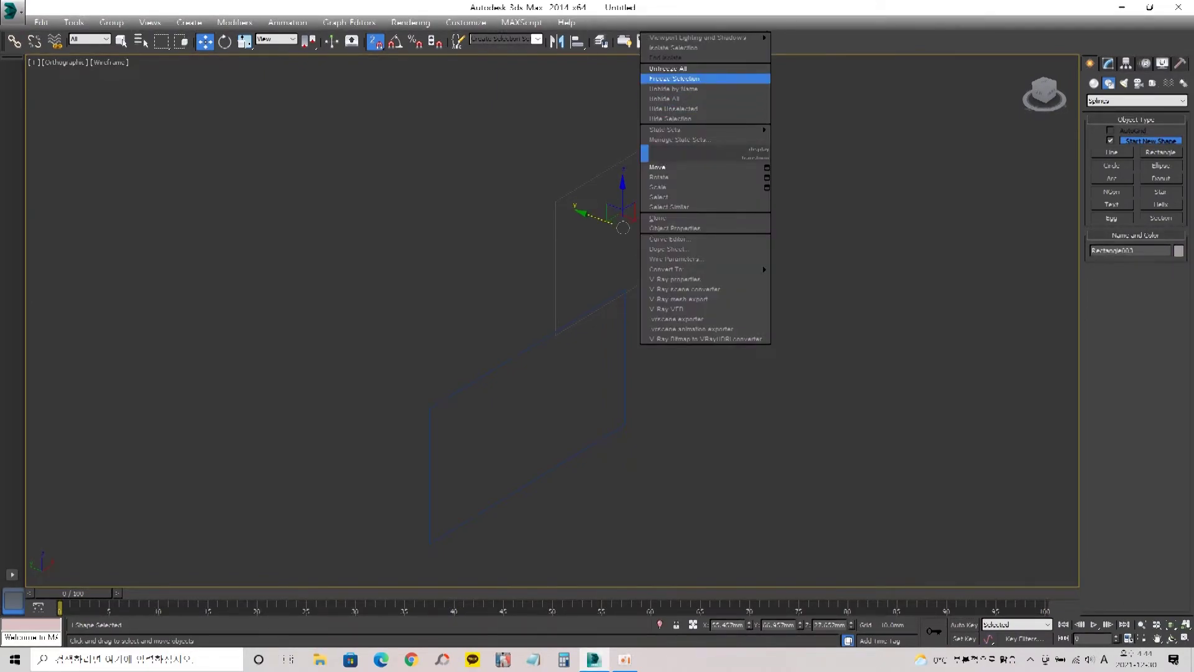
click(706, 77)
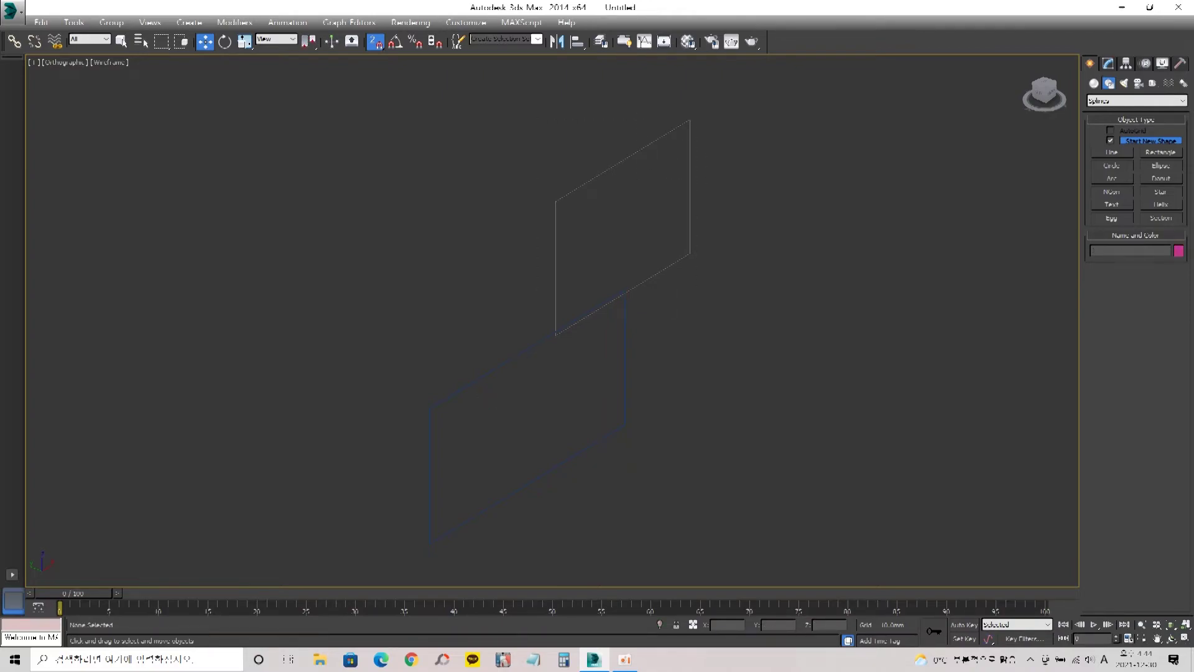
- Switch the snap mode to 2.5D and then on to 3D snapping
click(375, 42)
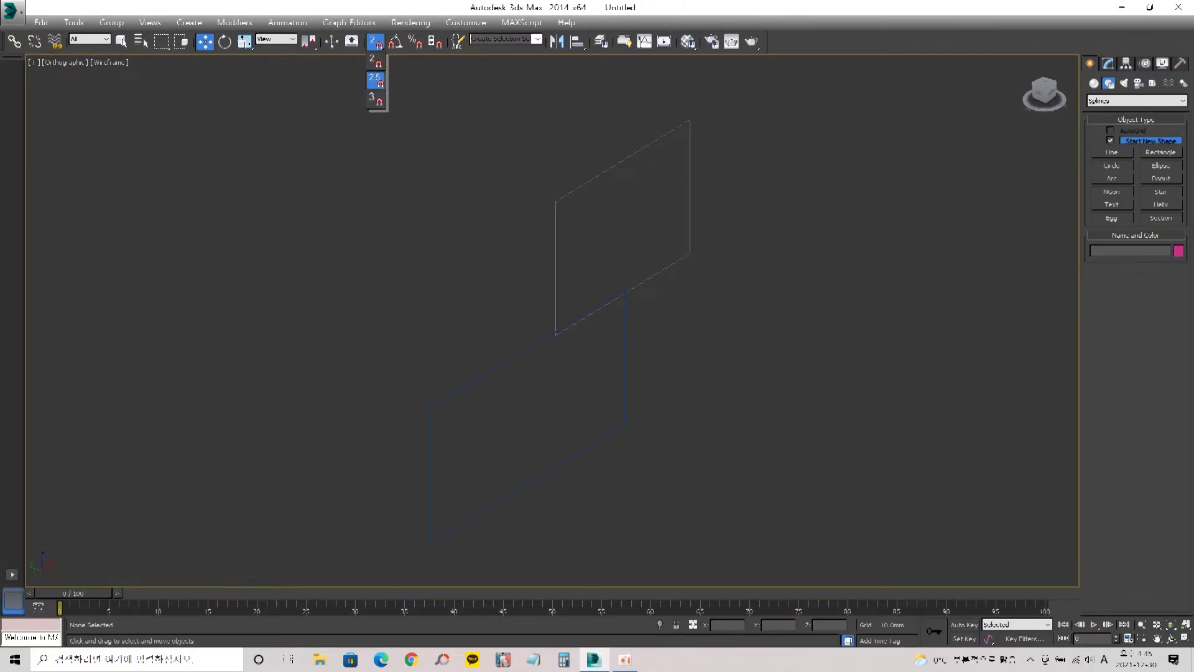
click(375, 79)
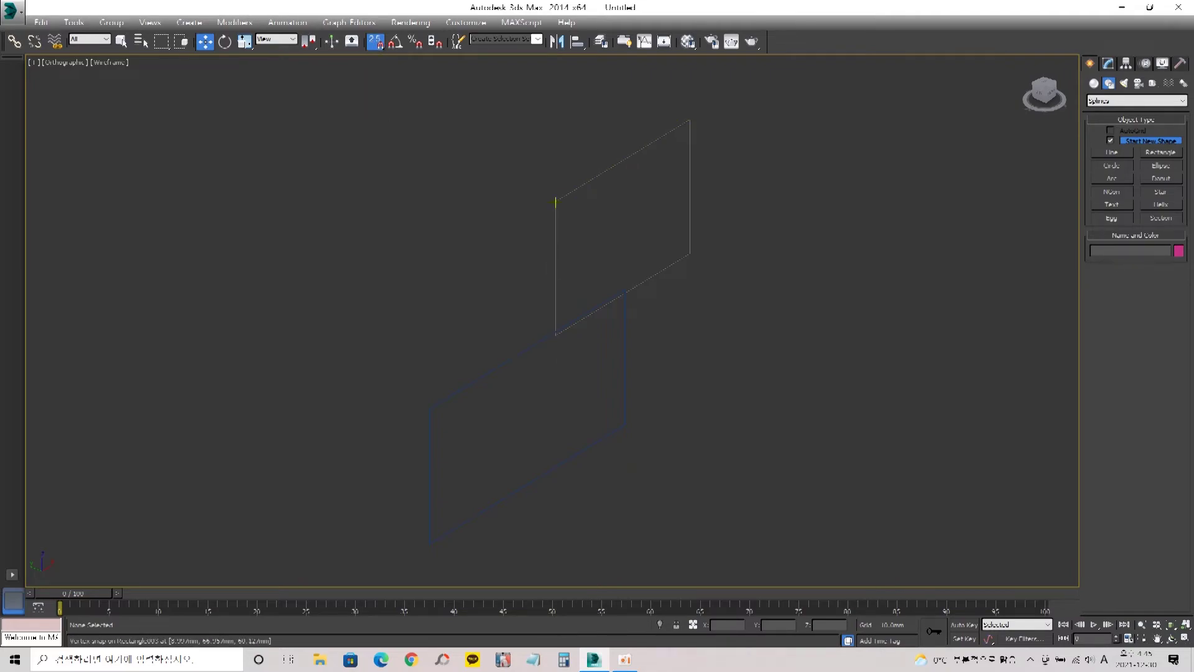
click(375, 41)
click(375, 100)
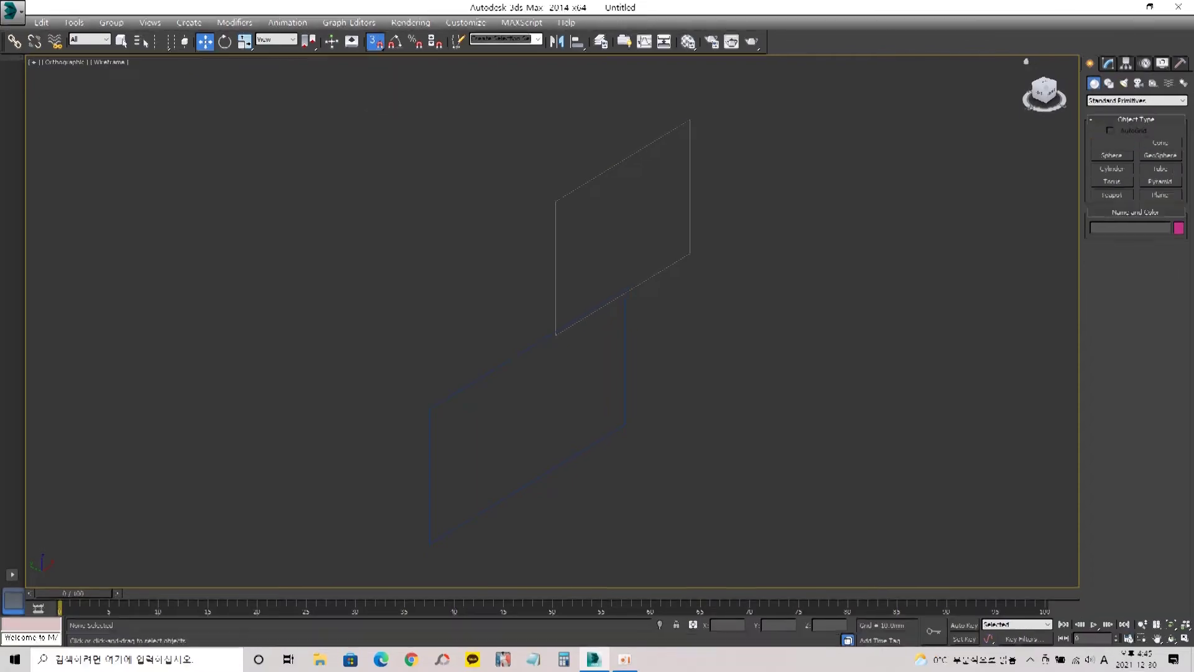
- Try drawing a box that starts snapped to the upper corner of the set-back rectangle
click(1112, 143)
drag(555, 203, 690, 253)
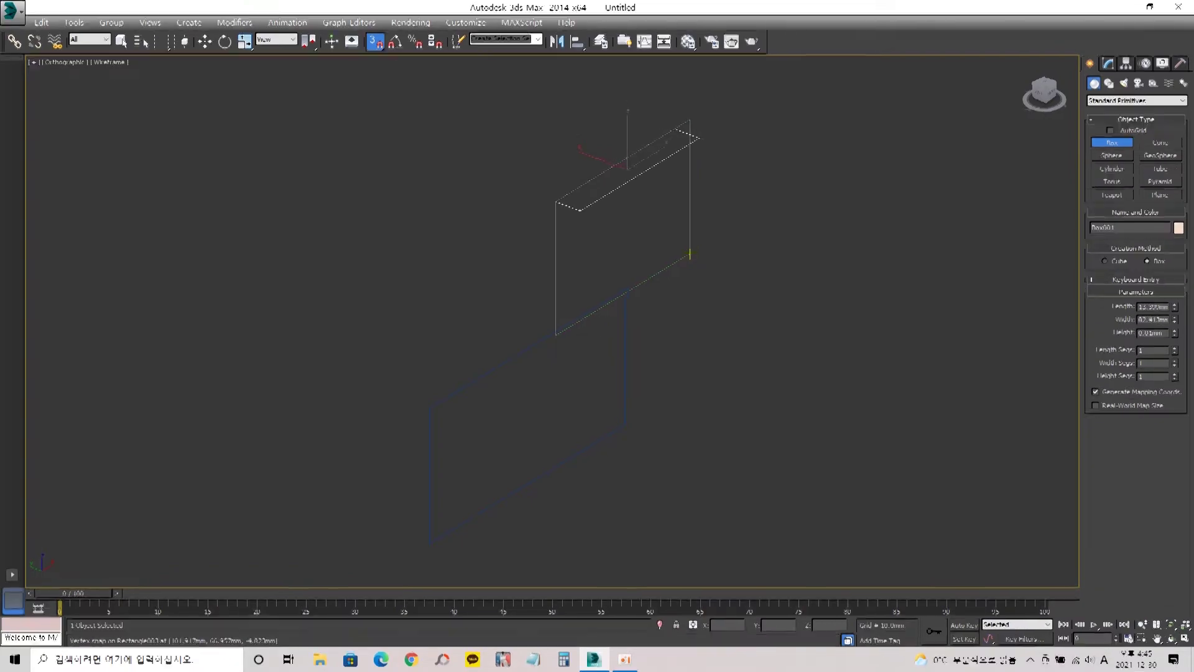
drag(690, 253, 758, 171)
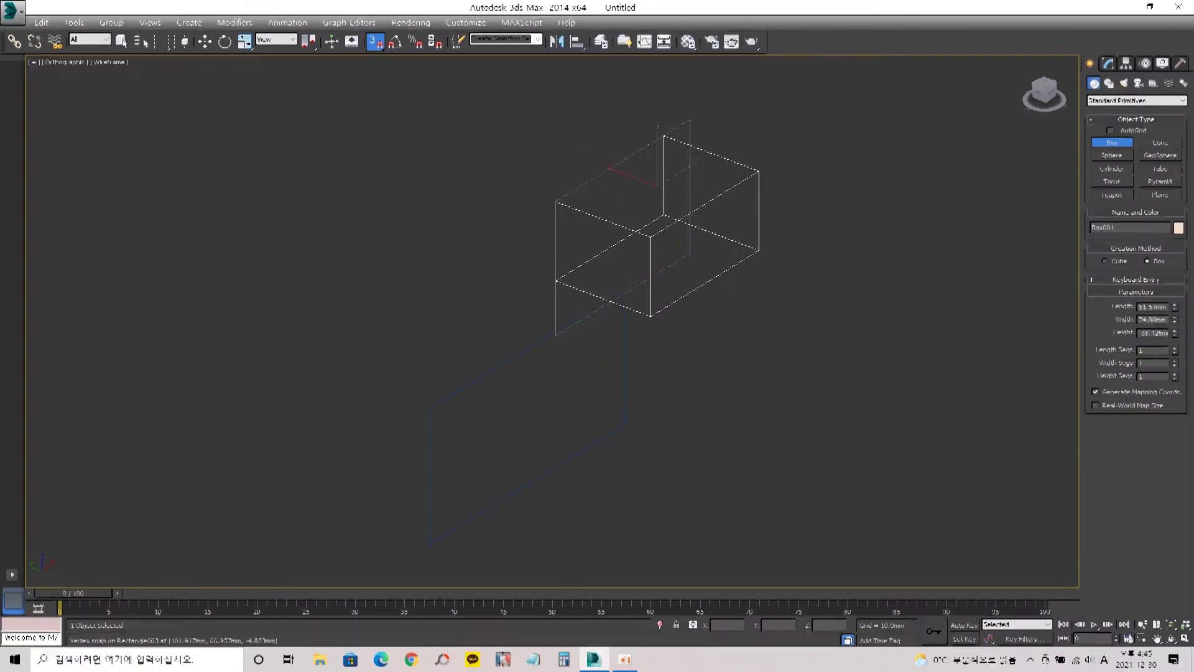
click(758, 124)
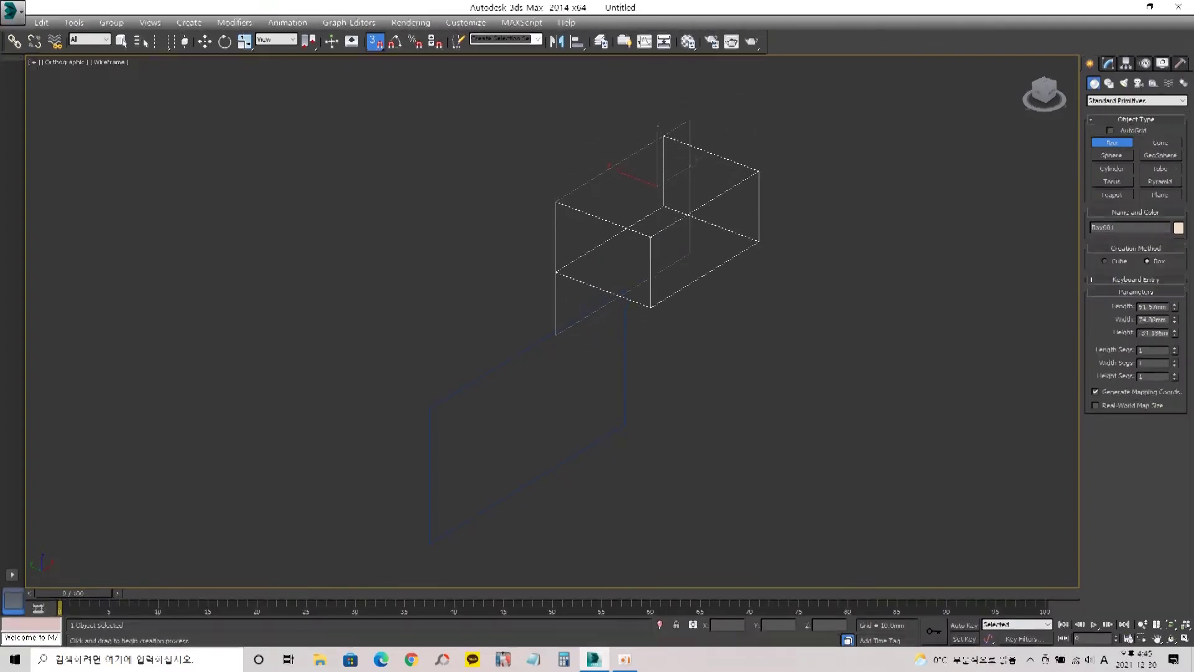
key(Escape)
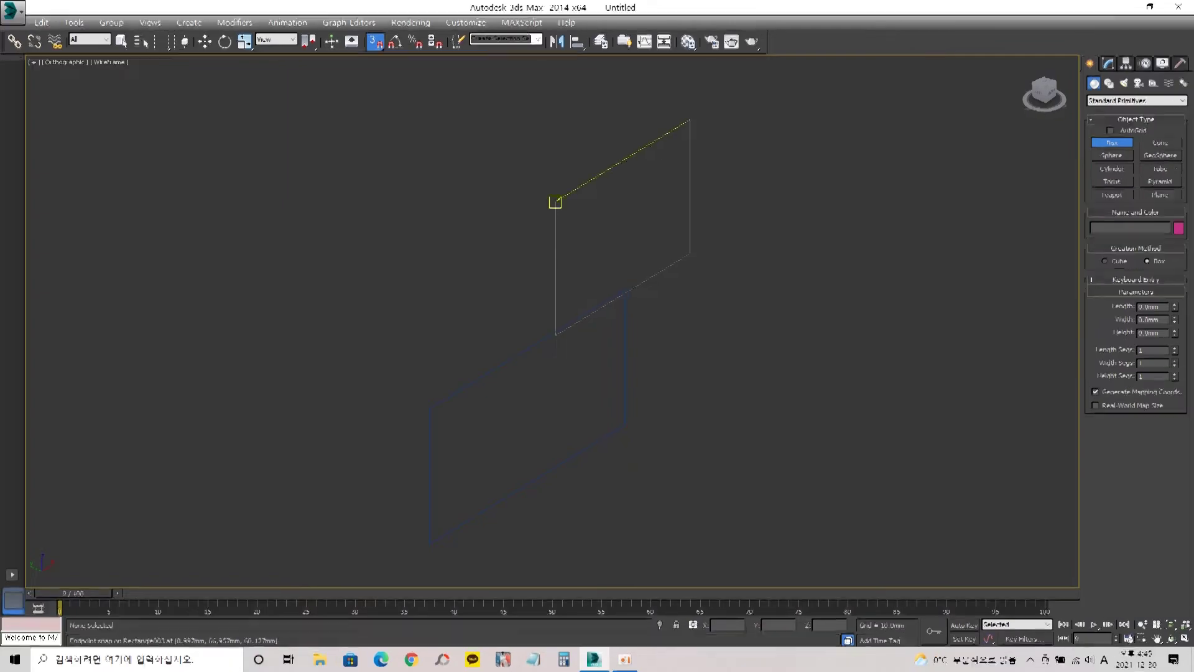
- Try a box snapped across opposite ends of the set-back rectangle's lower edge and switch the viewport to shaded display
drag(556, 334, 689, 254)
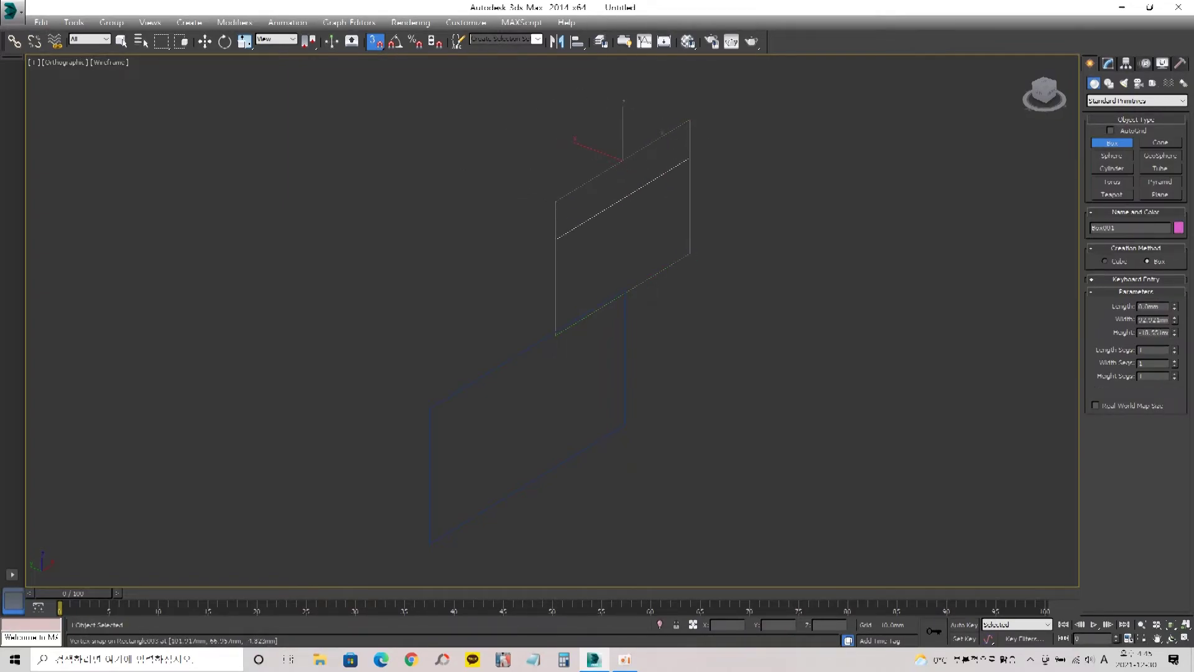
key(F3)
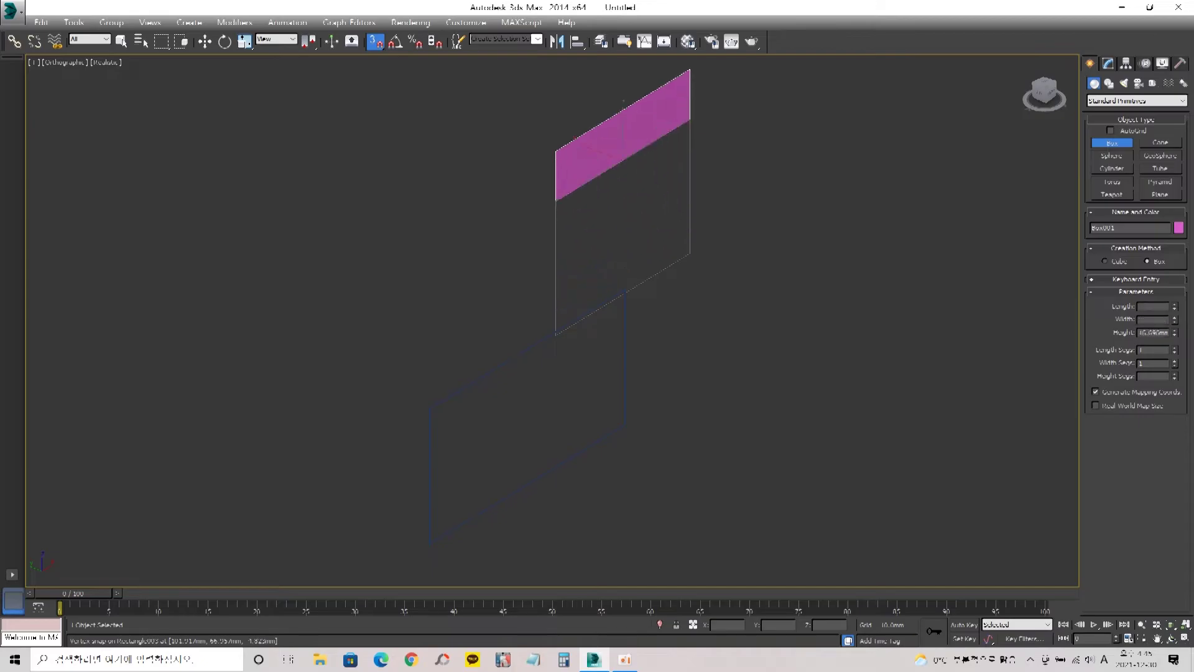
key(Escape)
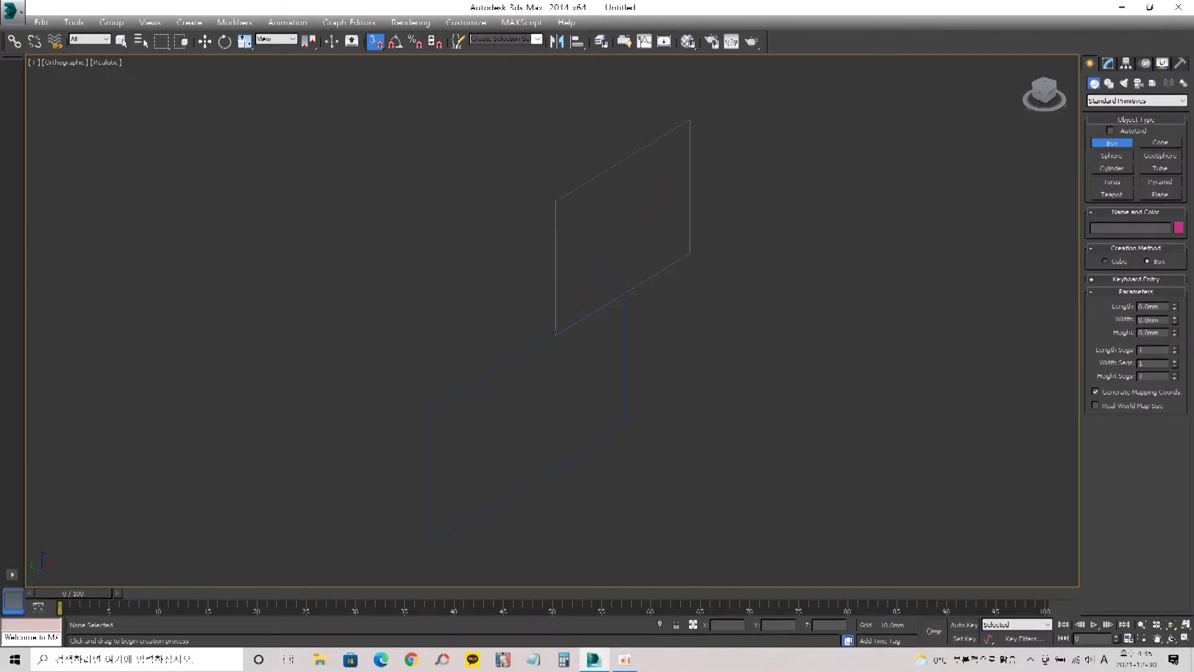
- Draw a box about 57 mm high in the empty space beside the rectangles
middle_drag(622, 261, 582, 284)
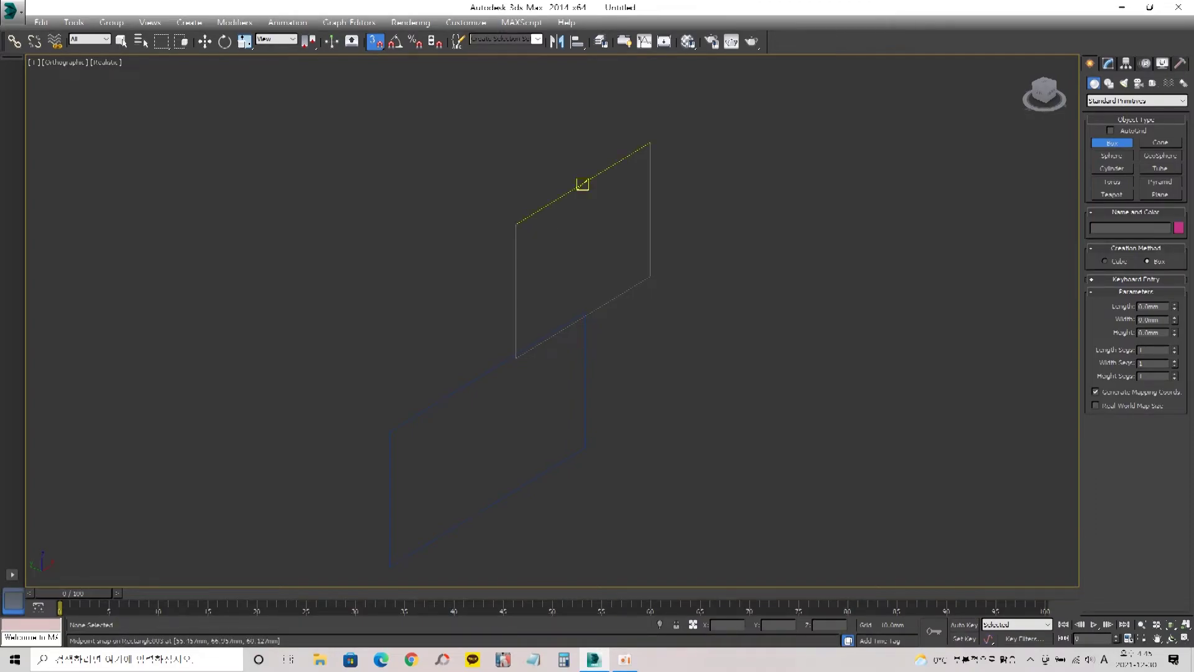
middle_drag(659, 274, 277, 229)
drag(391, 235, 427, 369)
- Clone the box along the Y axis, leaving a gap between the original and the copy
click(430, 311)
key(w)
shift+drag(409, 297, 779, 438)
key(Return)
- Fill the gap between the two boxes with a 3D-snapped box about 114 mm long and 57 mm high
click(1111, 143)
key(s)
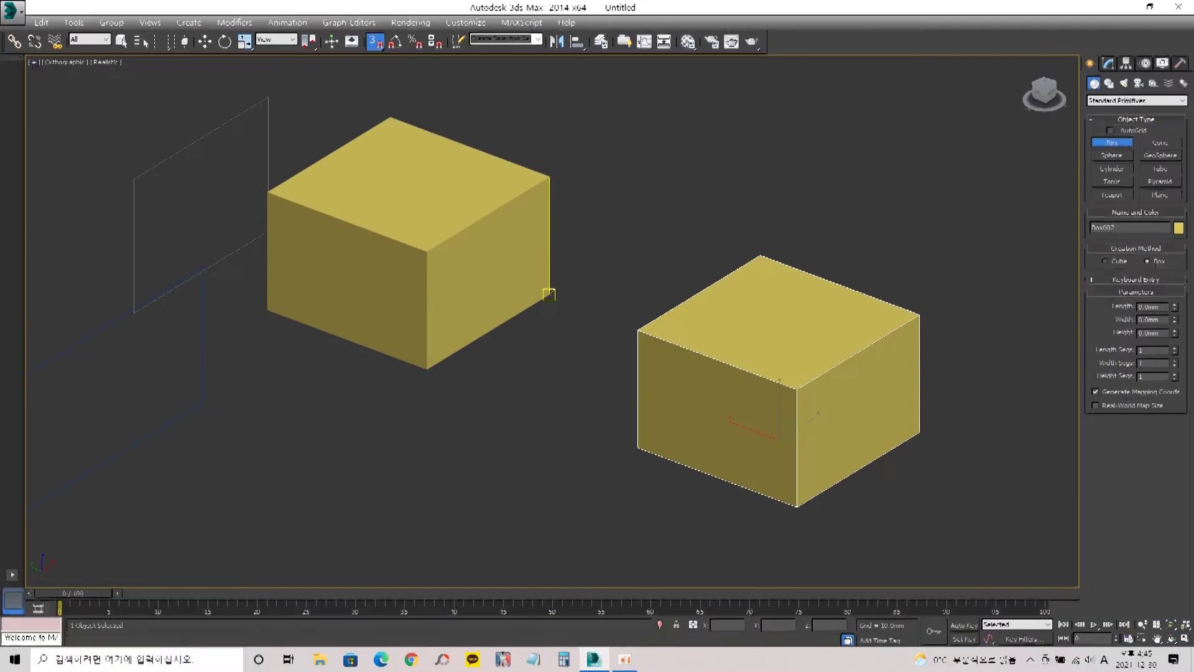
drag(549, 294, 637, 447)
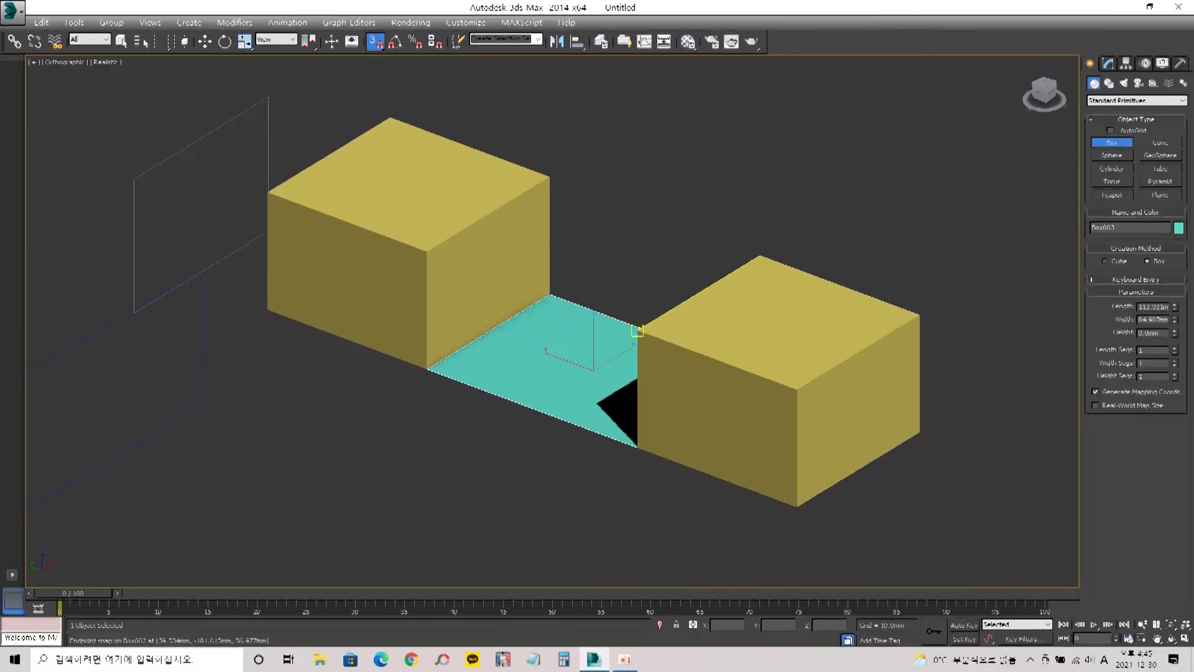
click(638, 330)
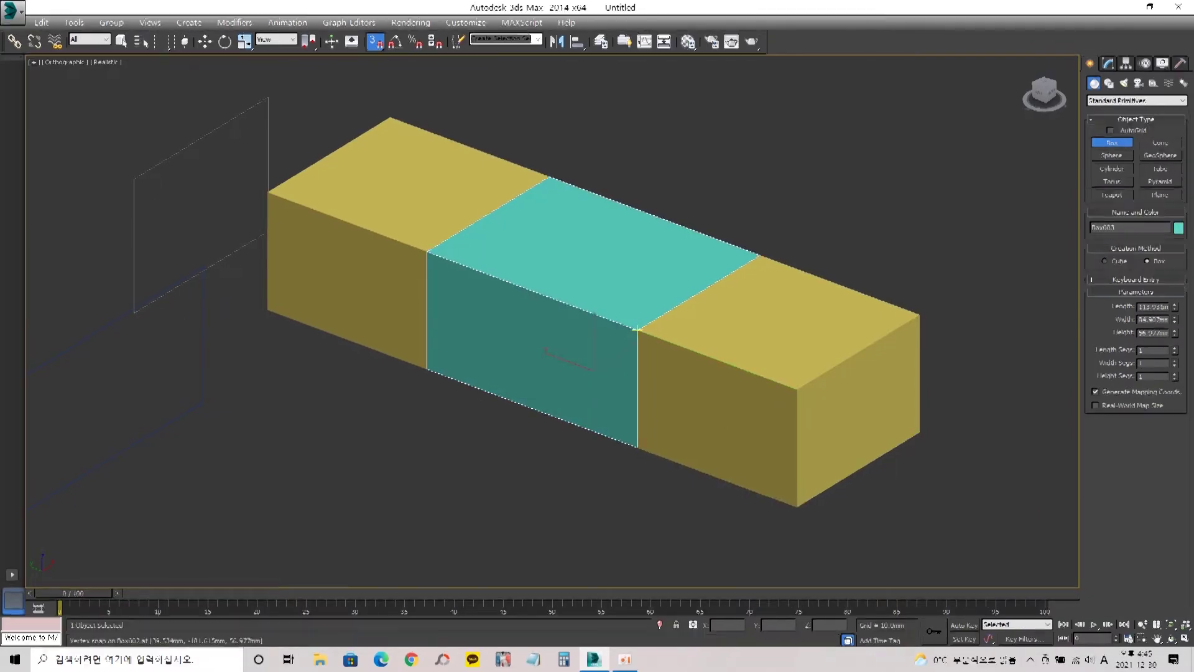
- Draw an open L-shaped line with two straight segments in the Top view, beside the row of boxes
scroll(647, 295, down, 3)
middle_drag(649, 257, 560, 301)
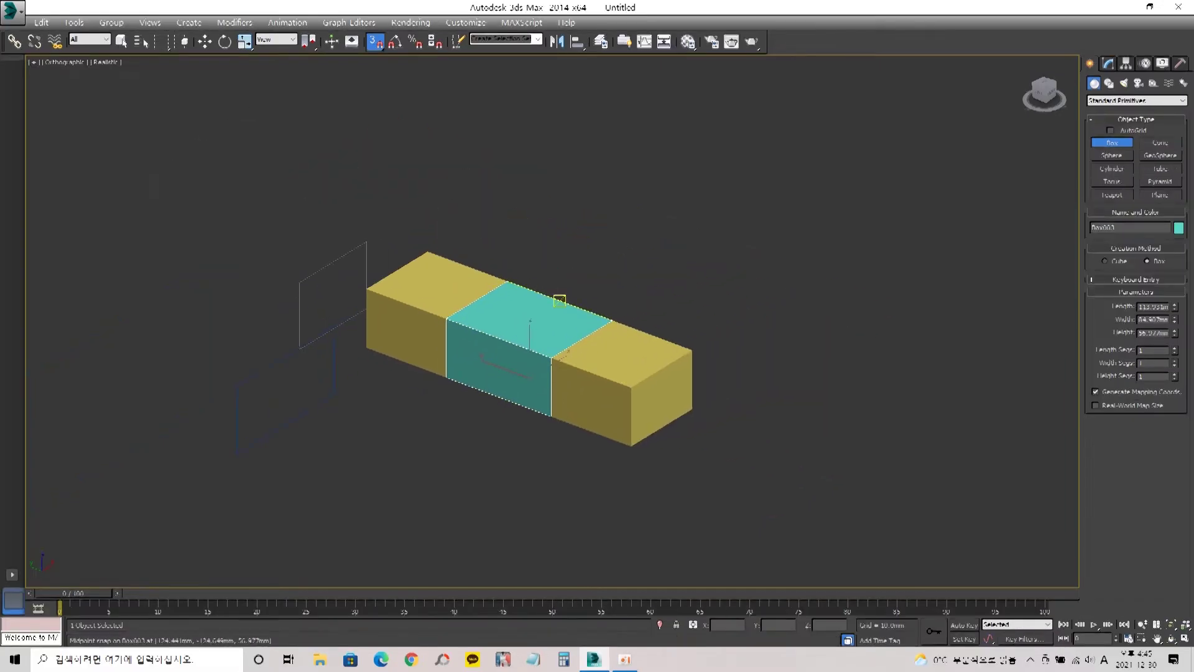
middle_drag(567, 351, 462, 376)
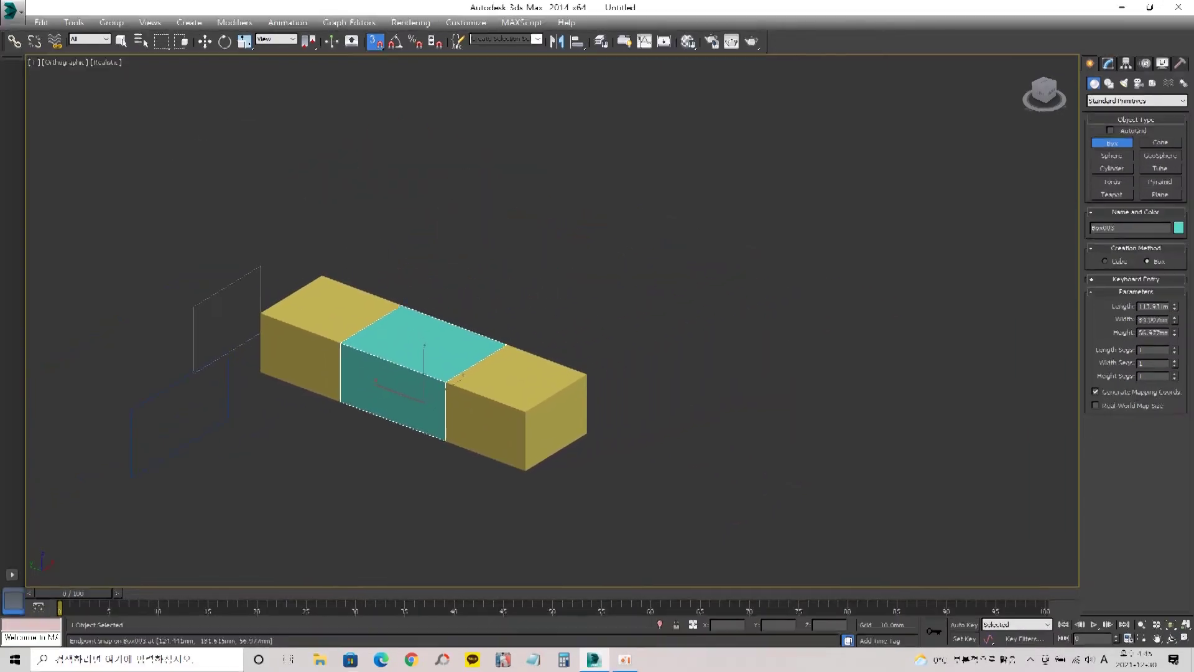
key(w)
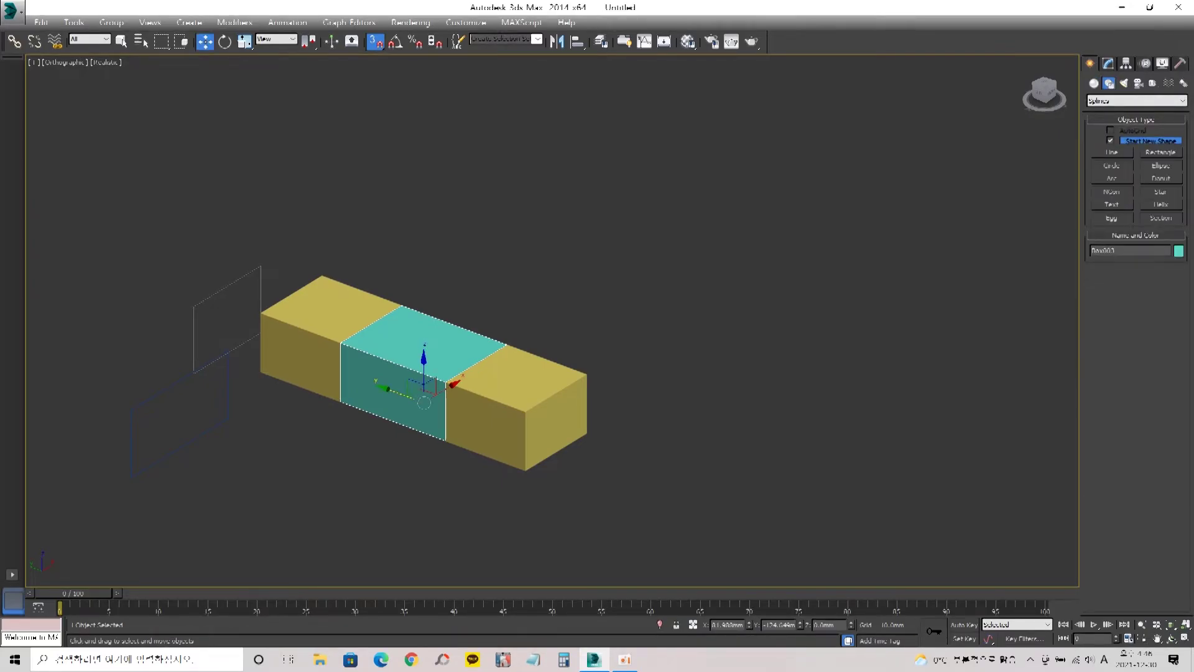
click(1112, 153)
key(t)
scroll(615, 293, up, 3)
scroll(756, 243, down, 5)
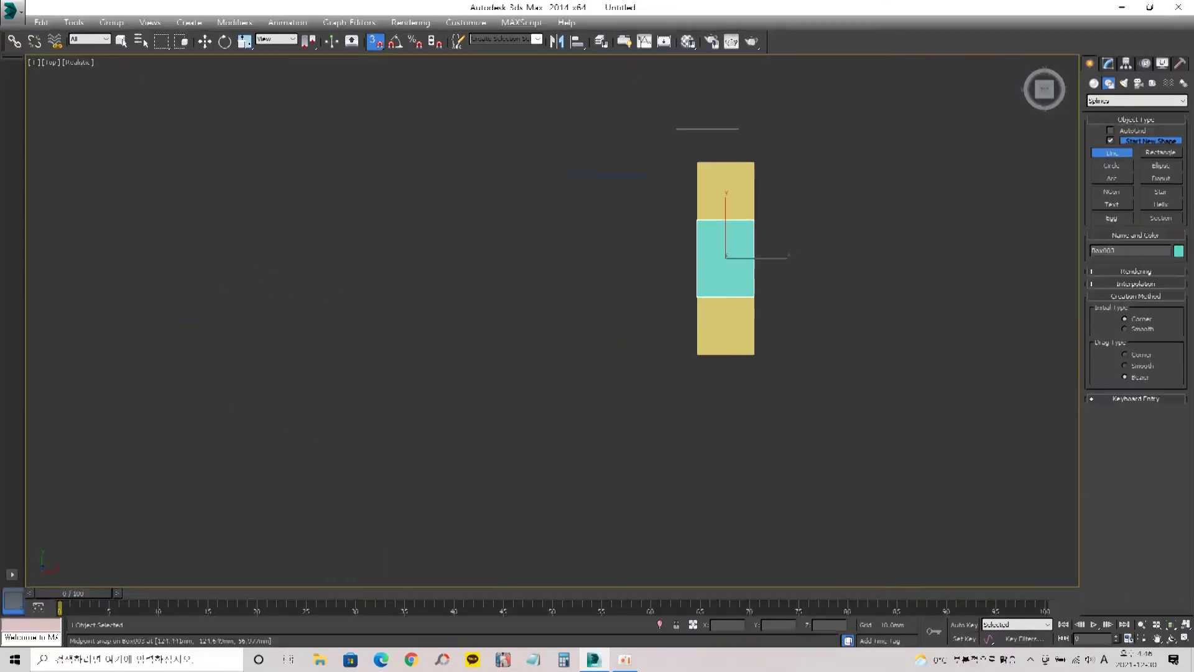
middle_drag(747, 211, 372, 286)
click(599, 216)
click(599, 287)
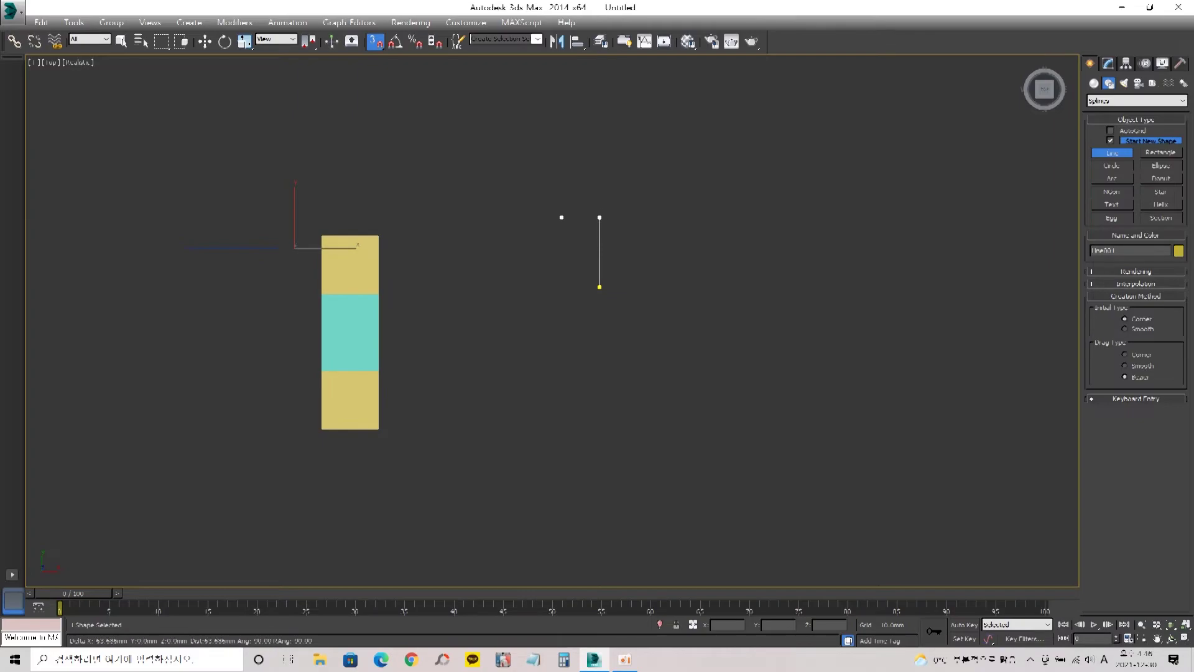
click(526, 218)
click(599, 218)
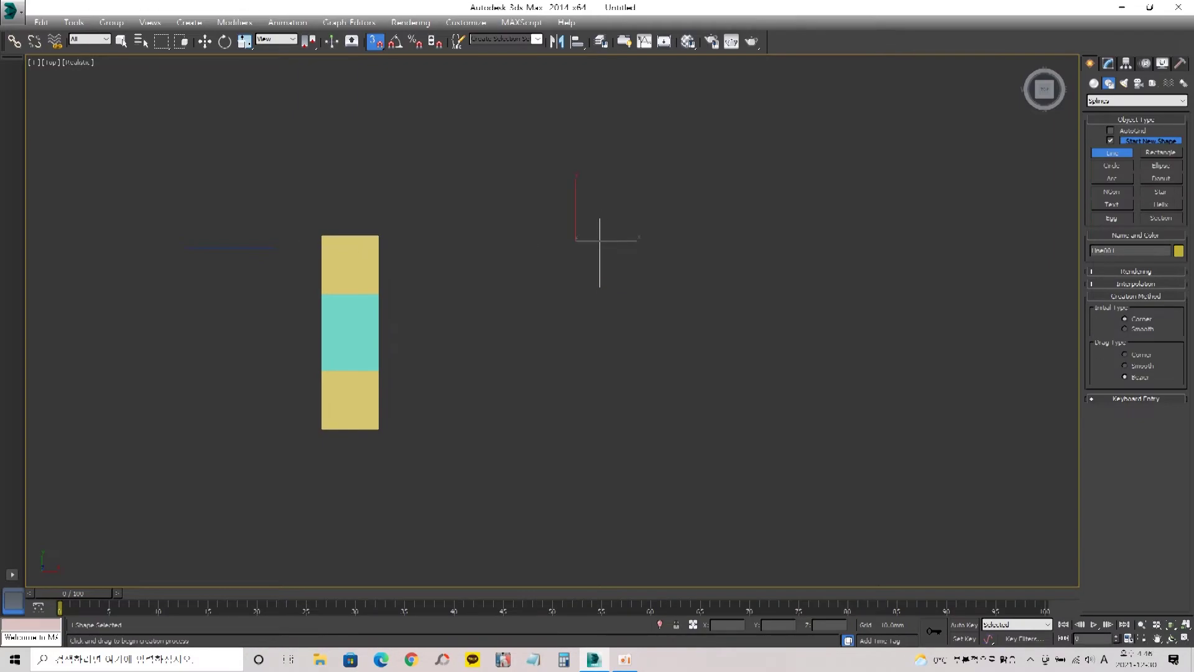
right_click(600, 217)
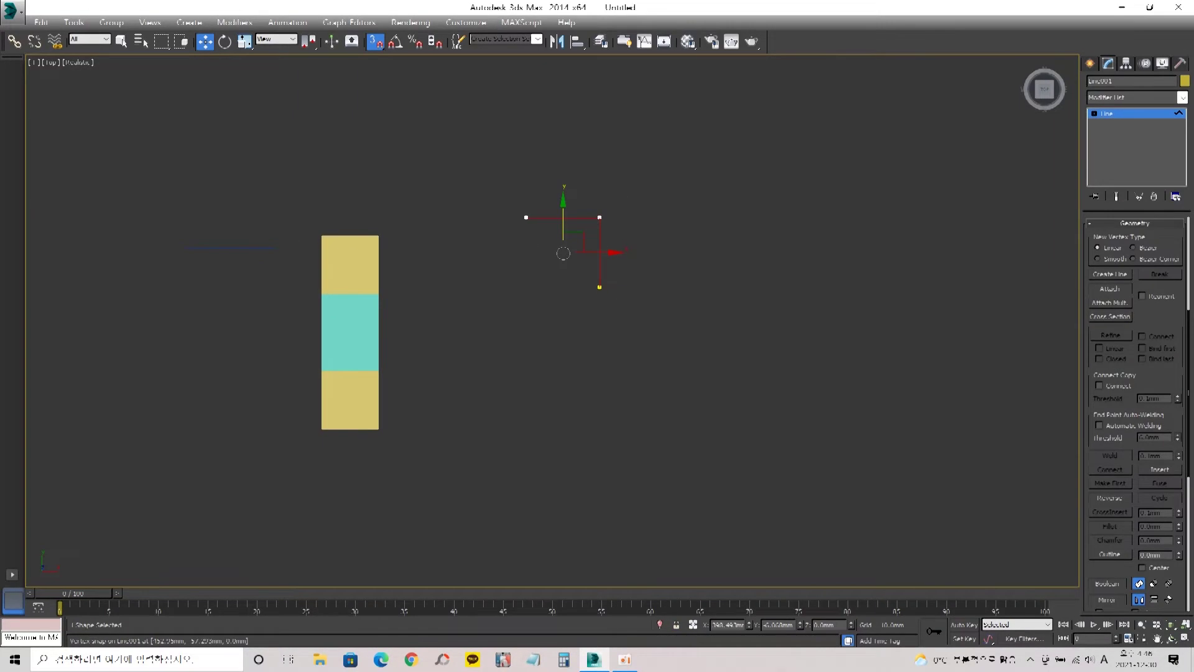
- Outline the L-shaped line inward by about 37 mm to make a closed profile
click(1110, 554)
drag(599, 249, 575, 249)
click(1171, 639)
alt+middle_drag(550, 367, 599, 273)
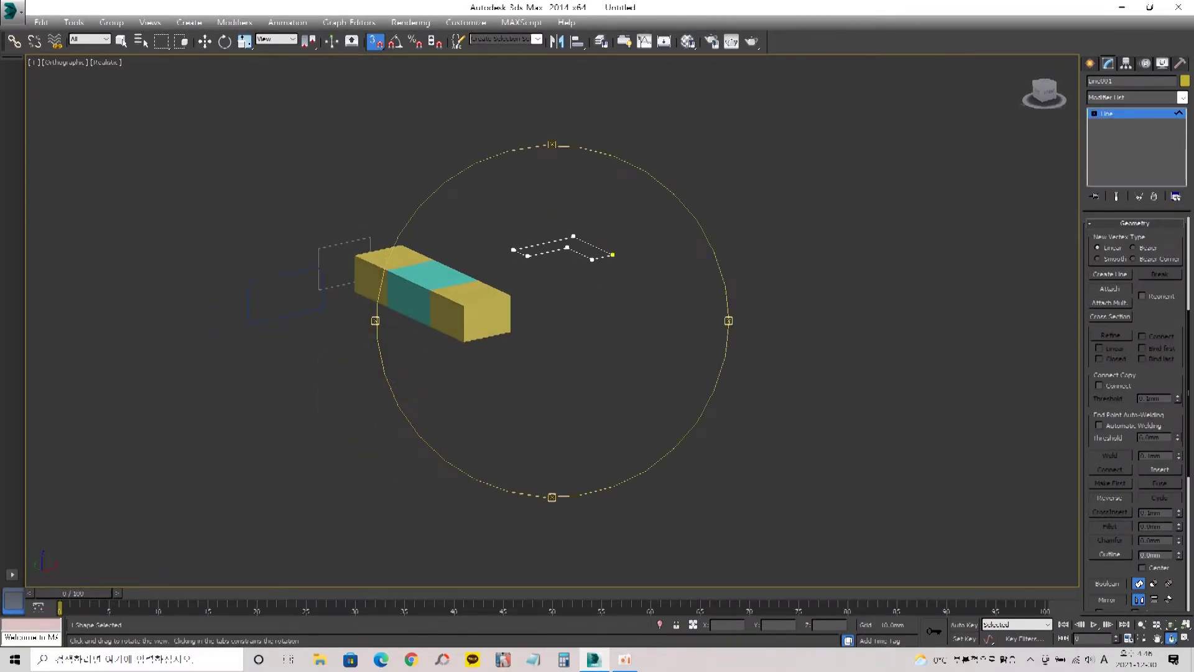
- Extrude the L-shaped profile 100 mm
click(1138, 98)
key(e)
key(e)
key(e)
key(e)
key(e)
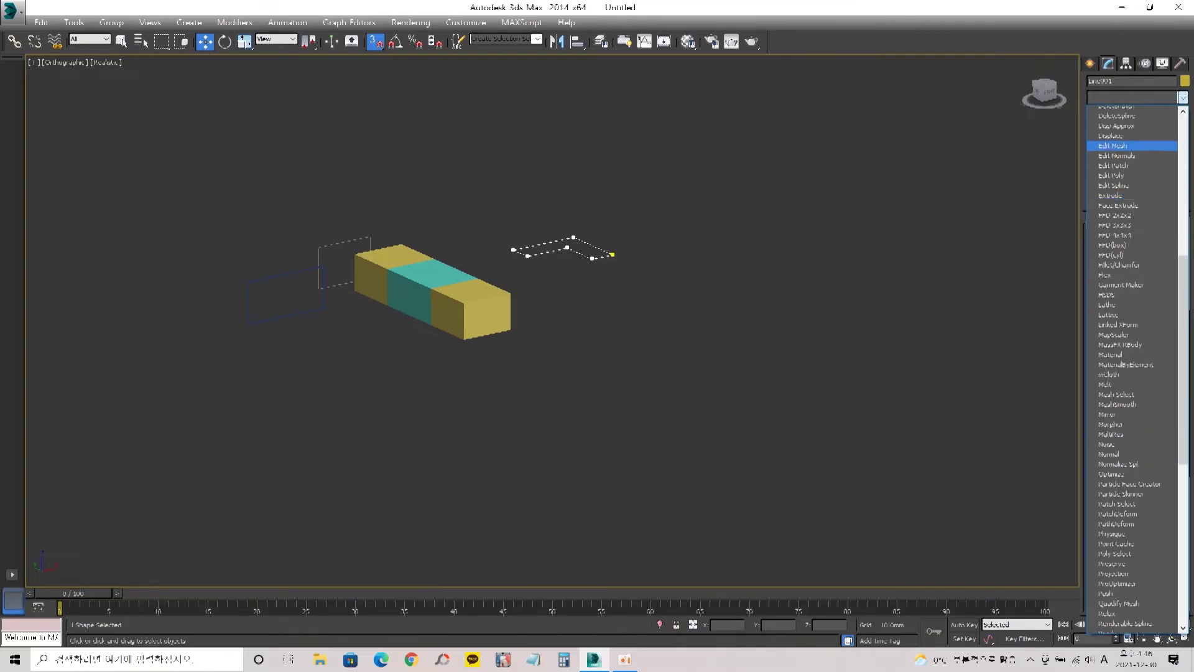
key(Return)
- Clone the extruded L straight up as a single copy, leaving a gap between the two
middle_drag(569, 247, 581, 364)
shift+drag(581, 364, 581, 154)
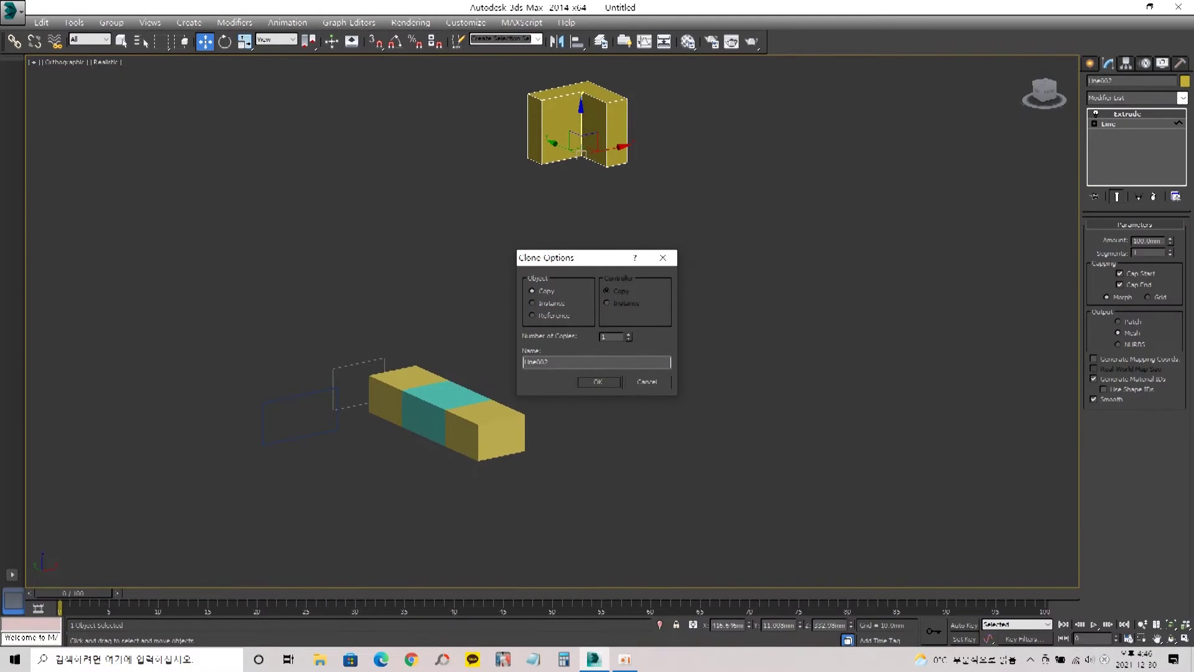
key(Return)
- Draw a snapped box about 37 by 72 mm on one leg of the lower L, reaching 233 mm up to the copy
alt+middle_drag(581, 324, 584, 361)
key(w)
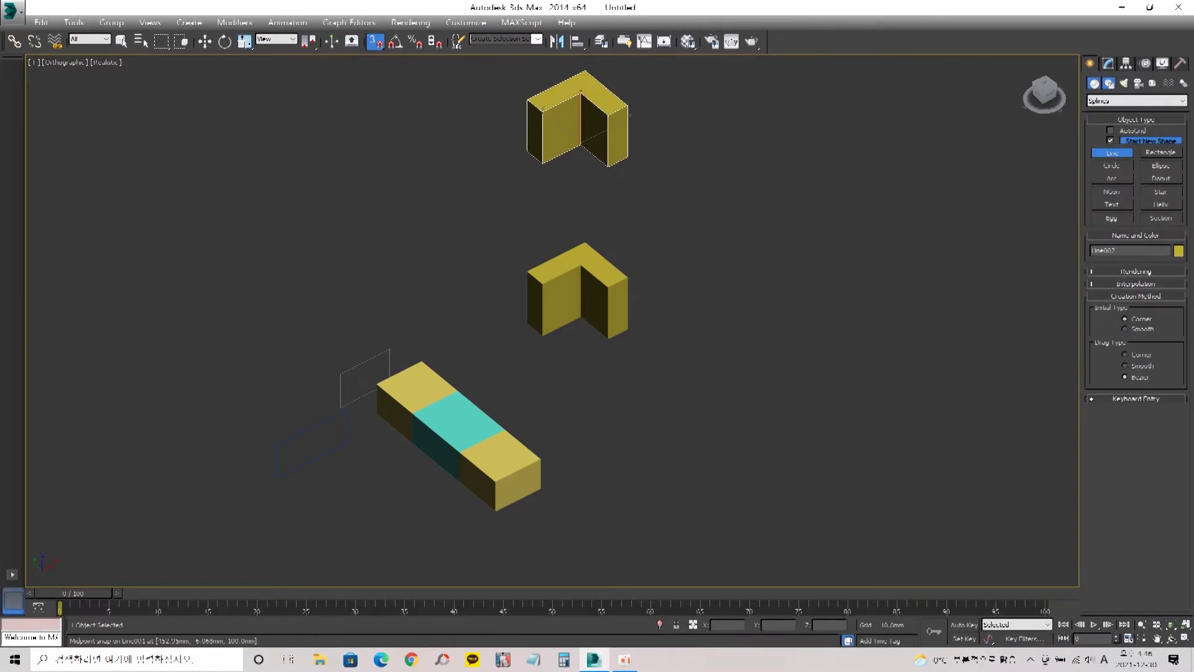
drag(527, 272, 580, 145)
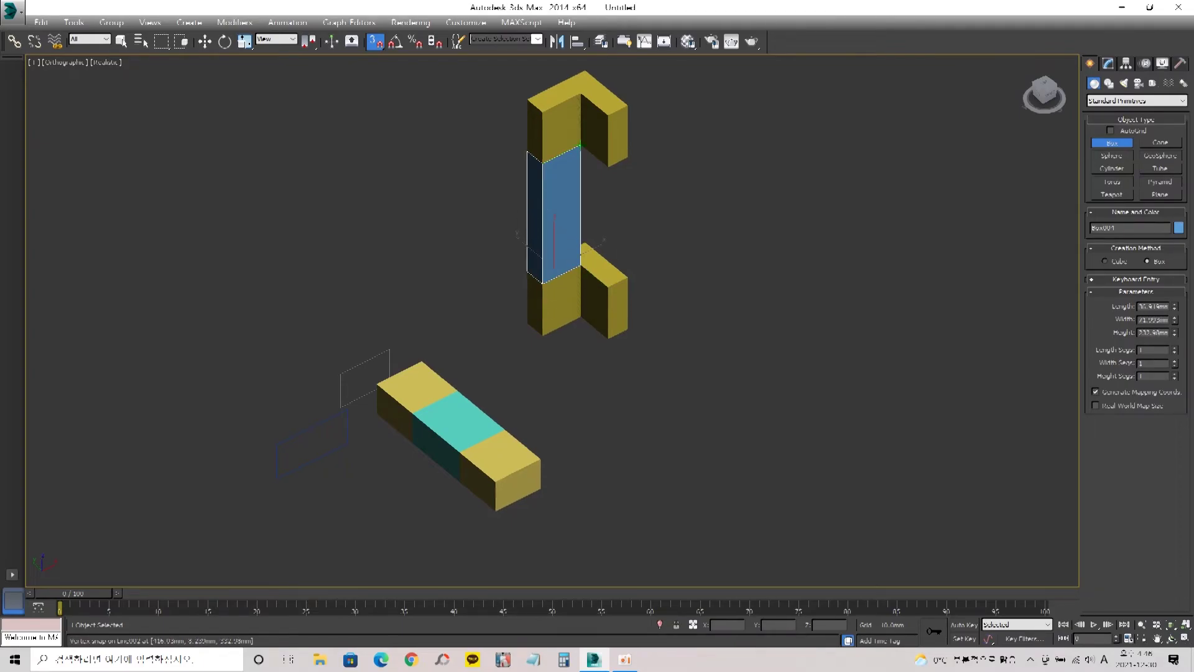
click(583, 264)
- Draw a snapped box about 66 by 37 mm on the other leg of the lower L, reaching 233 mm up to the copy
drag(583, 265, 627, 277)
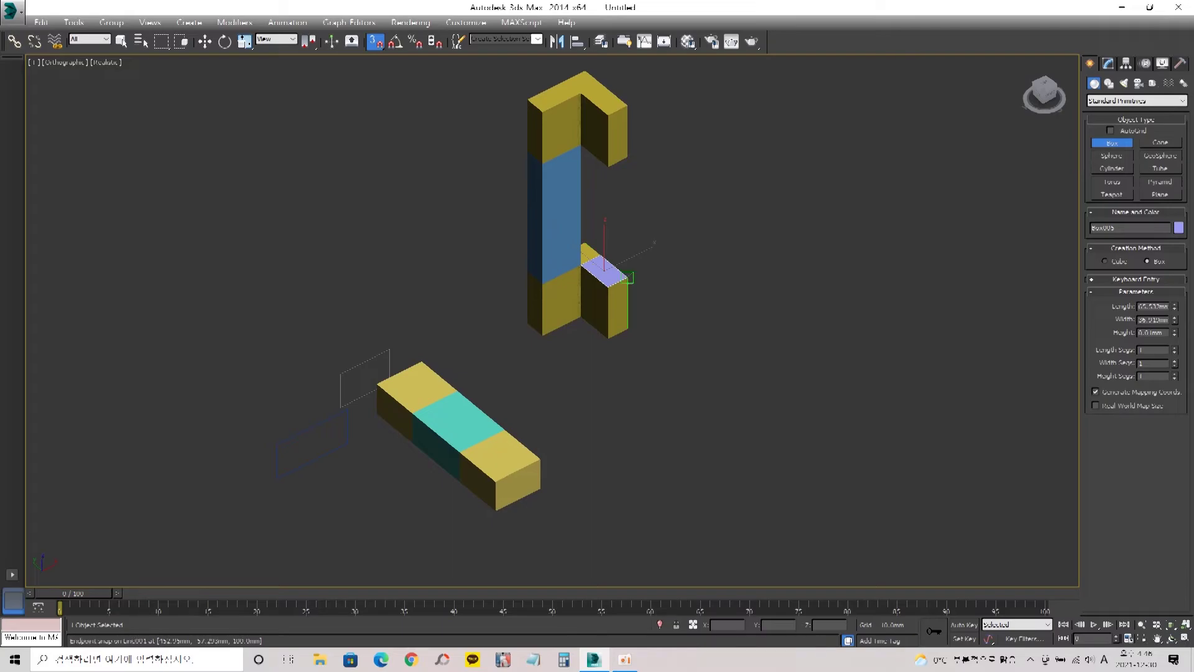
alt+middle_drag(654, 244, 662, 269)
middle_drag(622, 323, 587, 391)
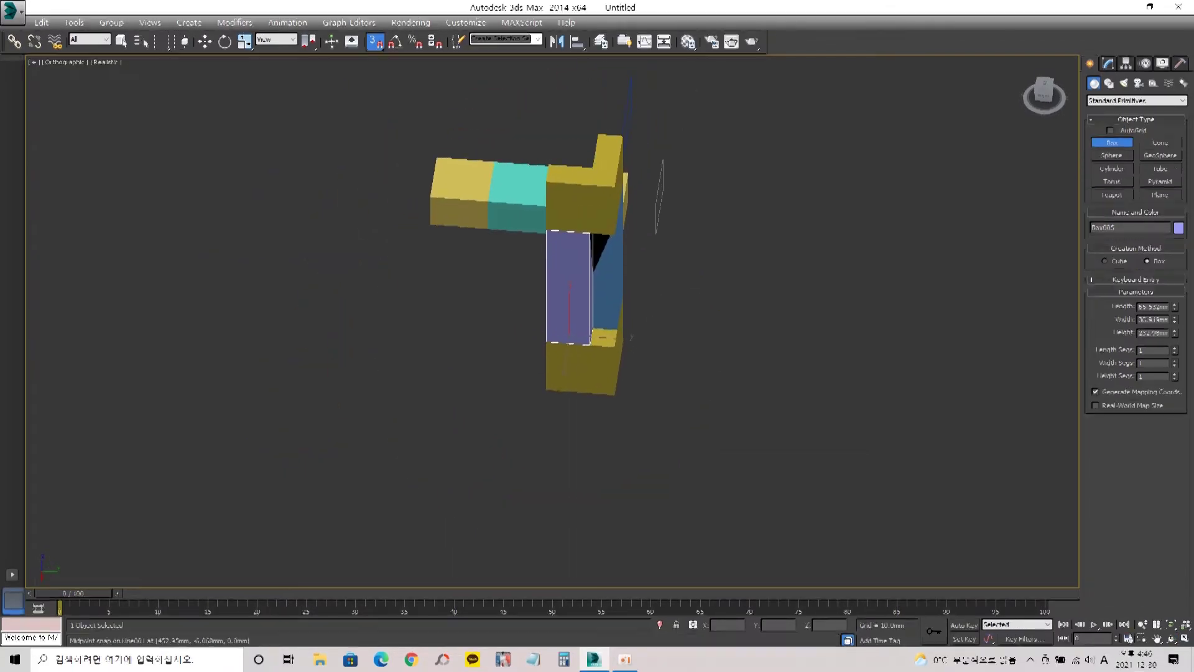
- Fill the remaining corner between the two L shapes with a snapped box about 37 by 37 mm and 233 mm high
scroll(587, 392, up, 4)
drag(599, 262, 643, 301)
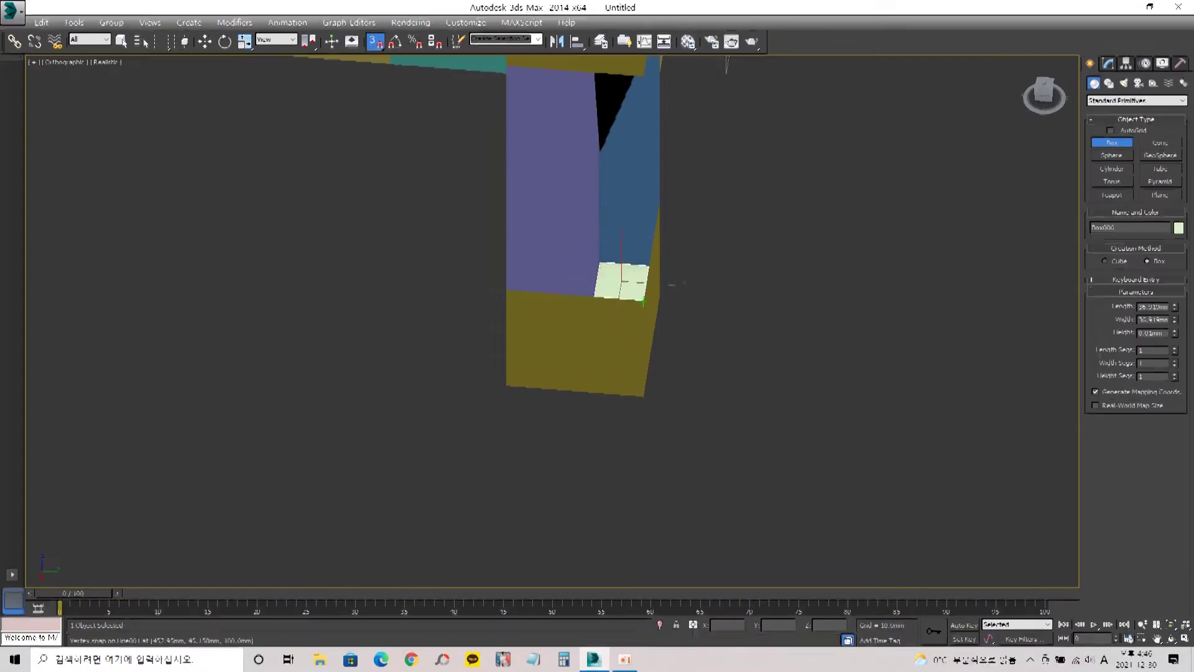
scroll(643, 301, down, 3)
alt+middle_drag(654, 292, 414, 311)
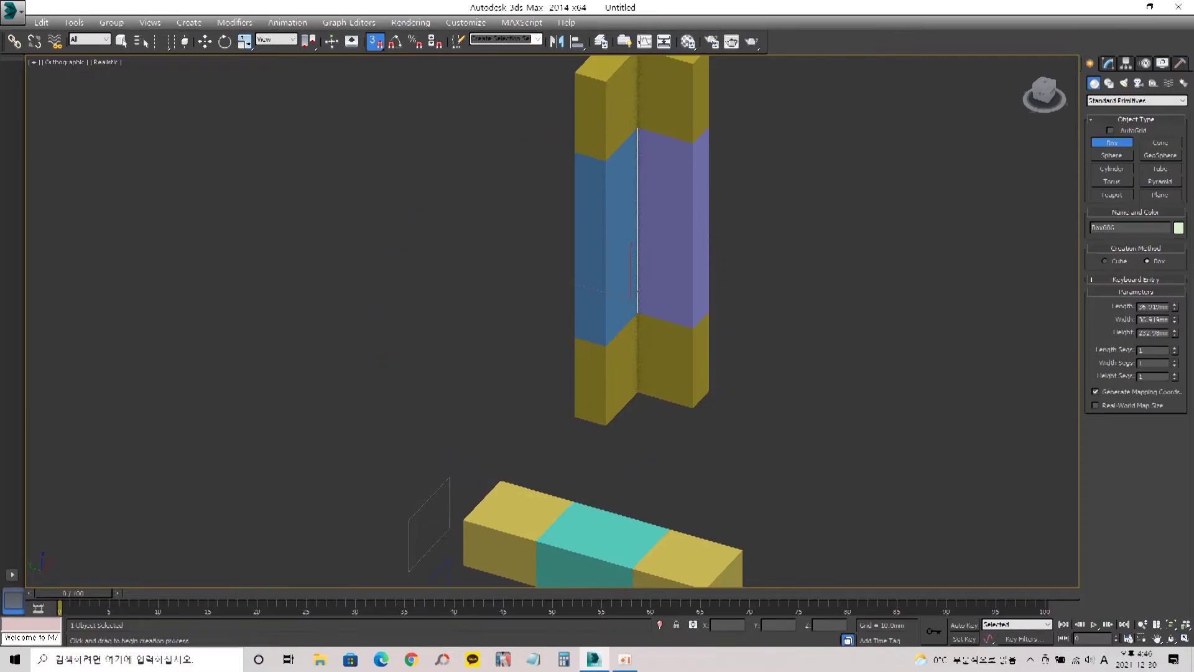
- Delete the three boxes filling the gap between the two stacked L shapes
middle_drag(661, 299, 622, 349)
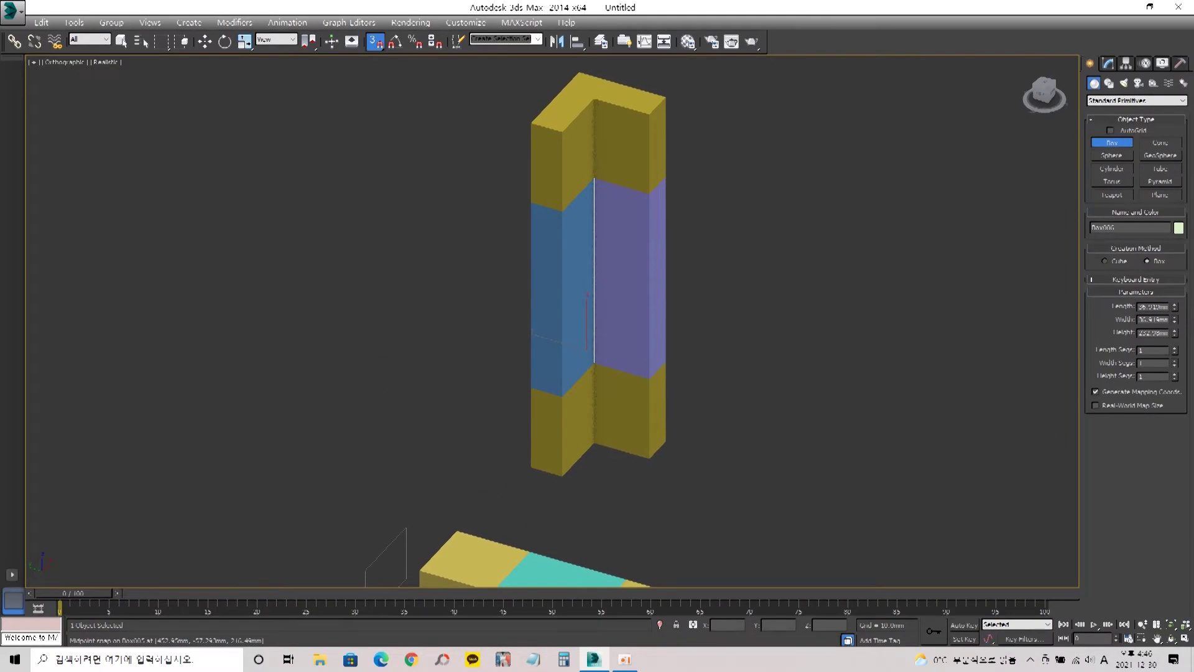
click(665, 269)
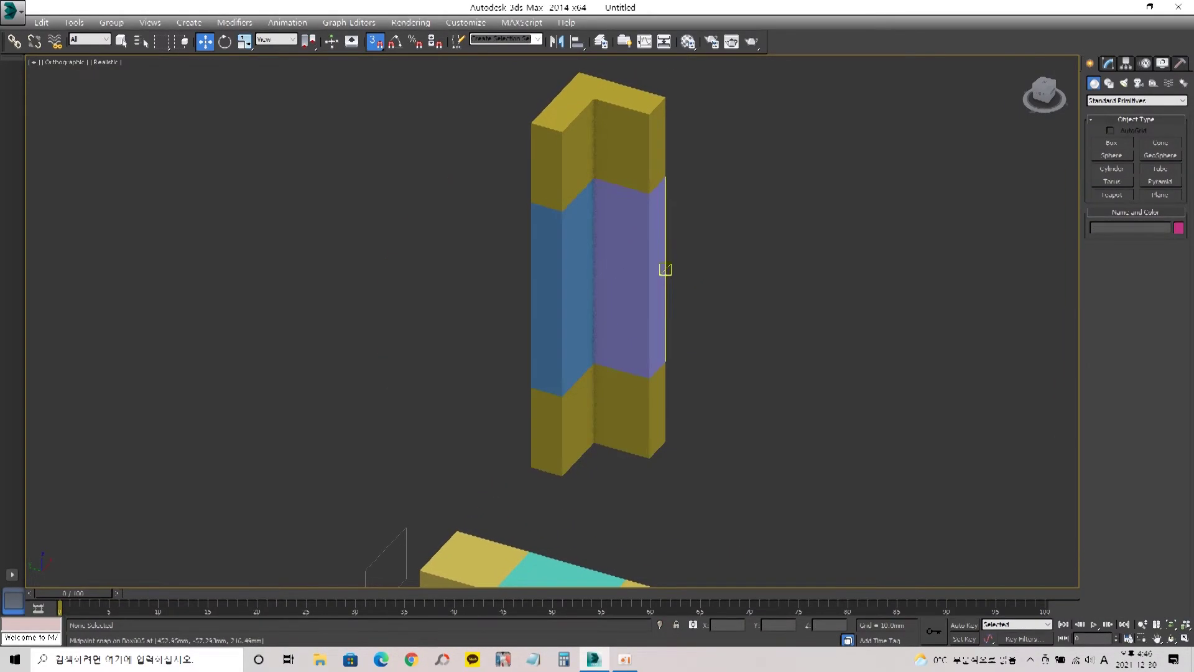
drag(450, 257, 449, 256)
key(Delete)
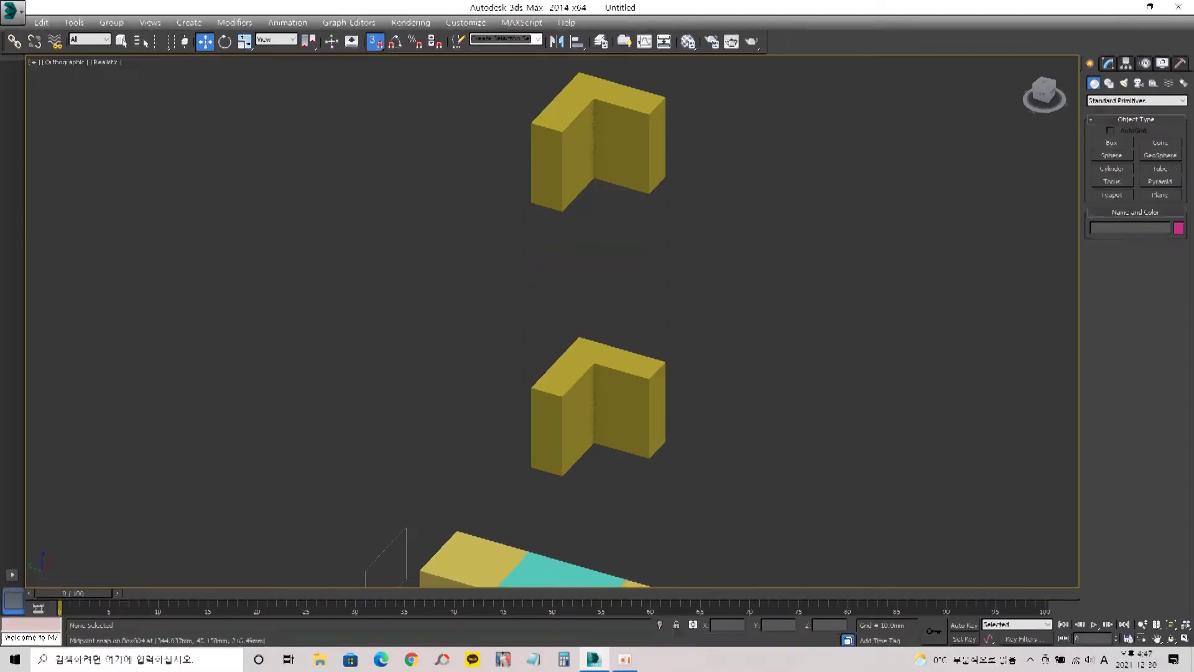
- With 2.5D snapping, trace the L's six corners in the top wireframe view as a closed line
key(t)
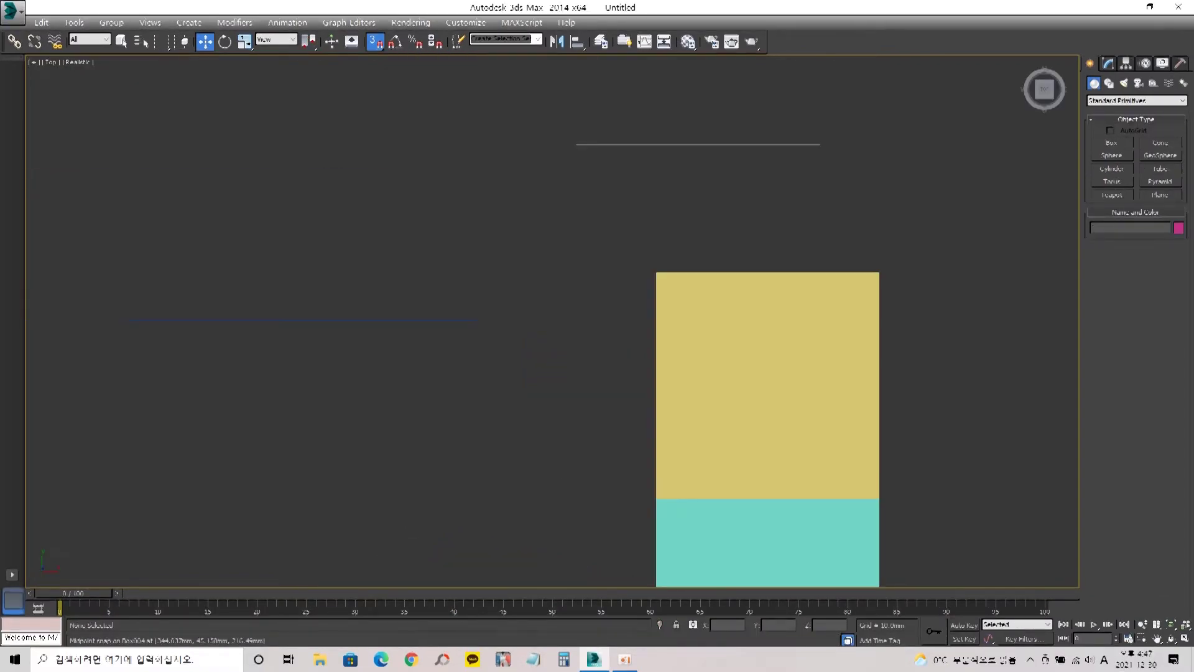
scroll(430, 223, down, 5)
middle_drag(734, 298, 614, 421)
scroll(541, 372, up, 3)
key(F3)
middle_drag(615, 357, 658, 357)
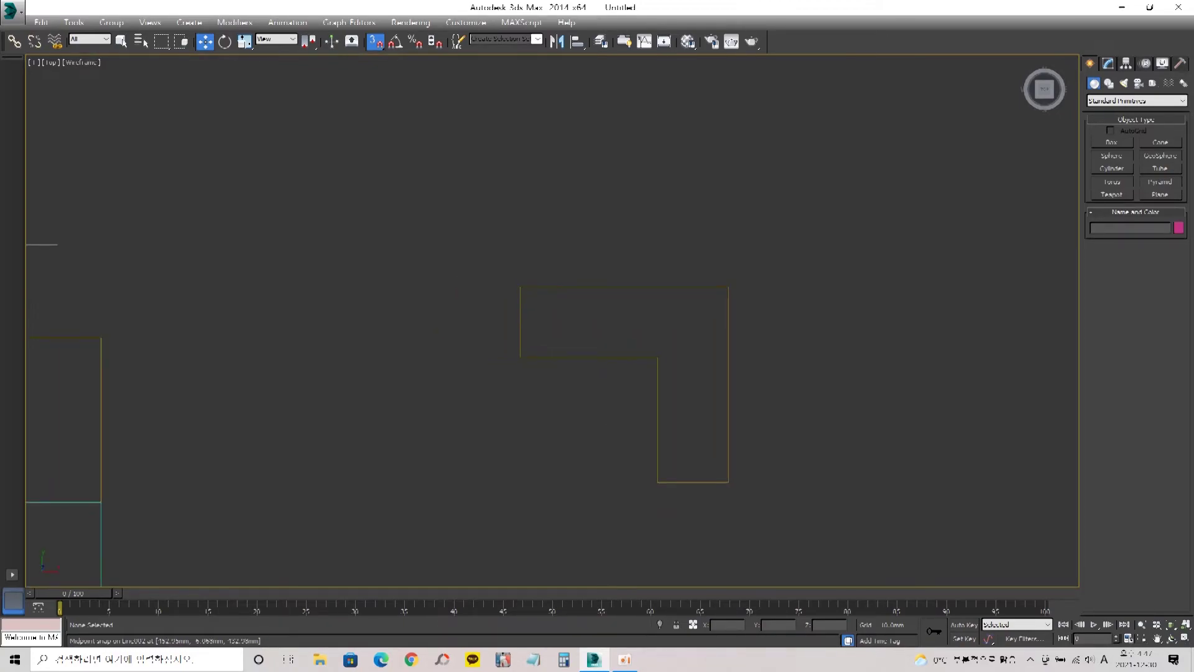
click(1109, 83)
click(1112, 152)
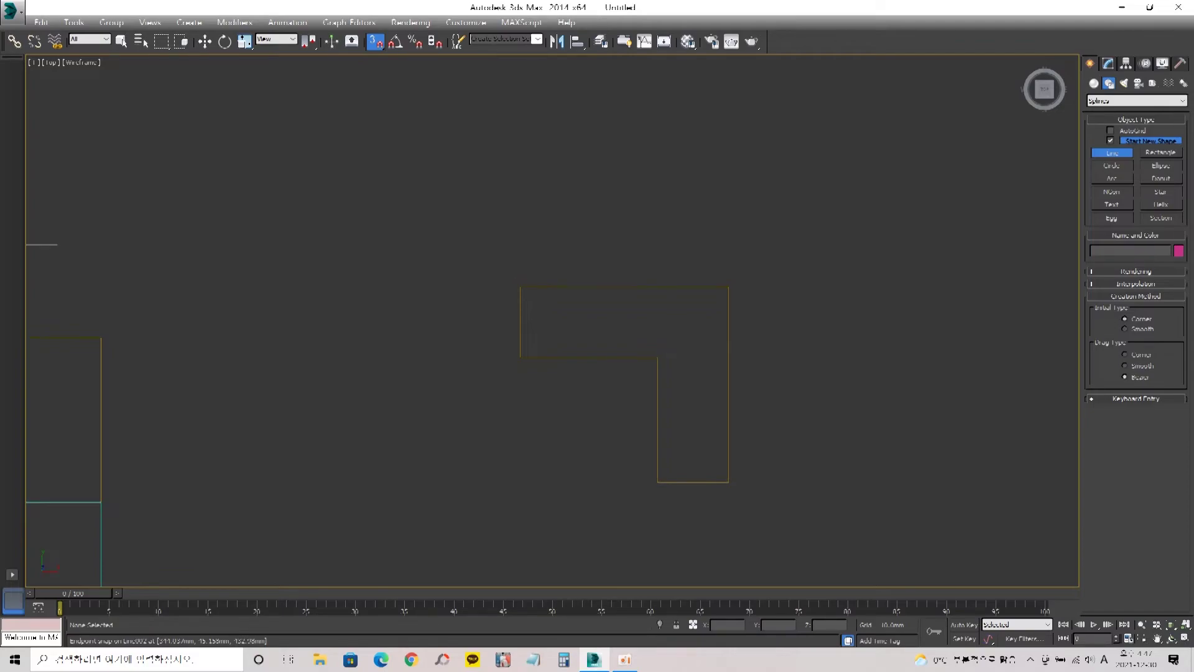
click(376, 41)
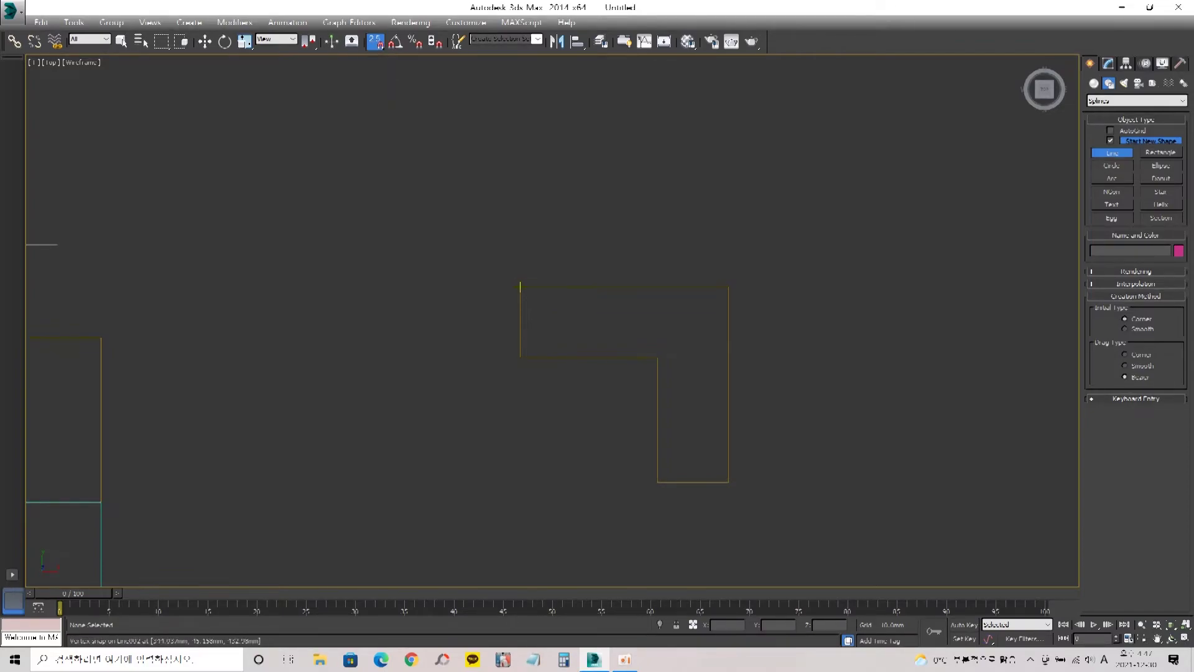
click(520, 287)
click(728, 287)
click(729, 482)
click(658, 481)
click(658, 357)
click(520, 357)
click(520, 287)
click(567, 367)
- Move the traced L outline vertically in the front view, snapping it onto the top face of the lower L at 100 mm
alt+middle_drag(567, 368, 597, 336)
scroll(634, 360, down, 2)
key(w)
key(f)
key(x)
key(space)
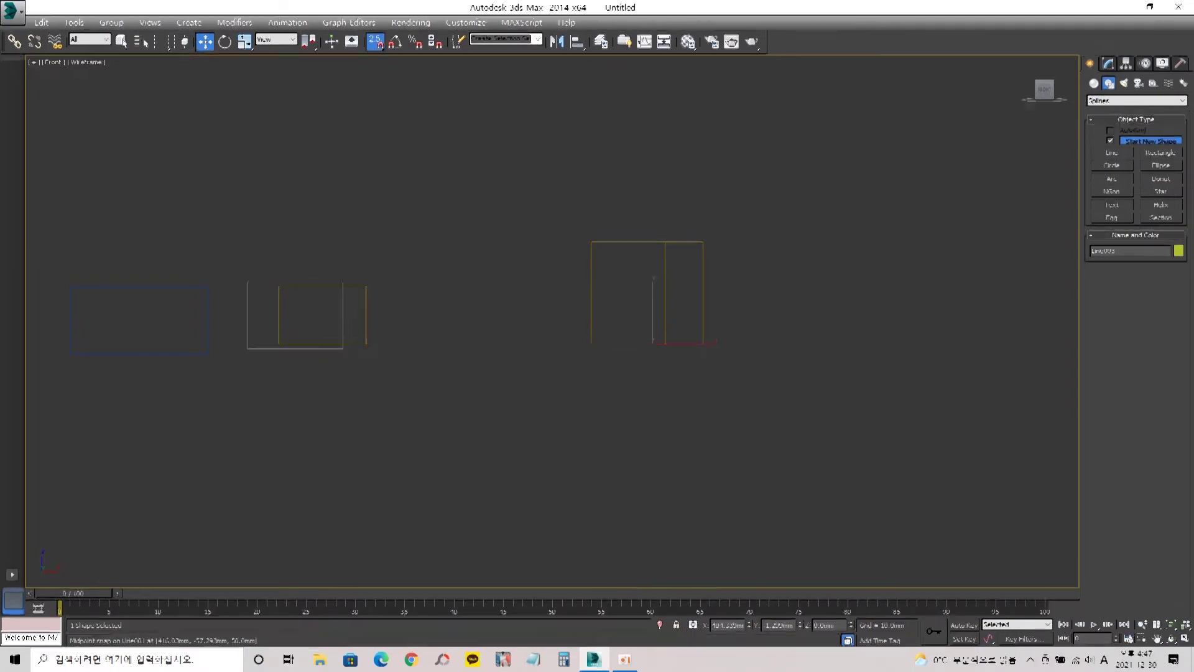
drag(716, 339, 716, 179)
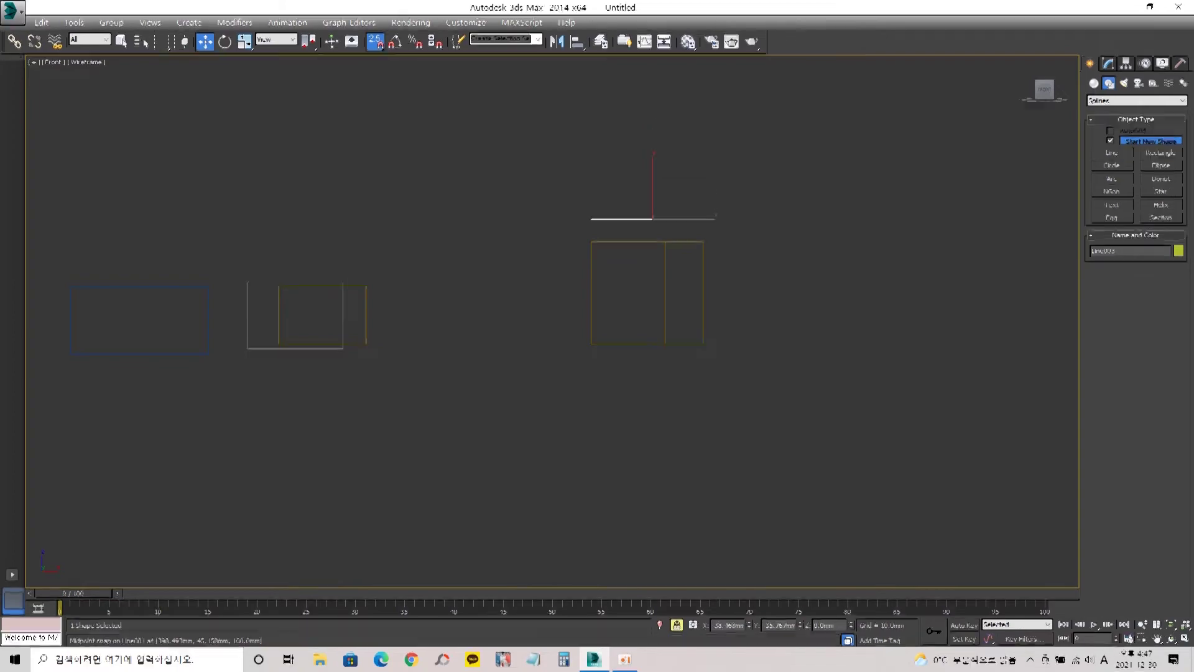
drag(716, 179, 715, 237)
alt+middle_drag(715, 237, 684, 261)
key(F3)
scroll(665, 286, down, 5)
scroll(666, 286, up, 2)
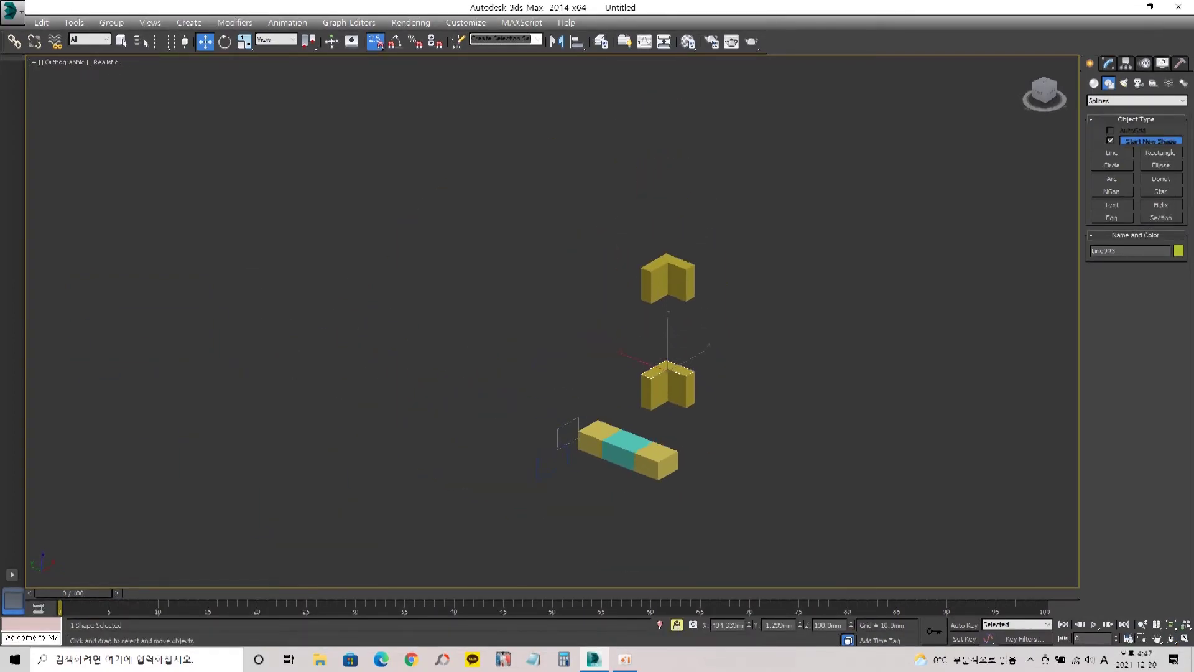
- Apply an Extrude modifier to the traced L outline with an amount of 100 mm
key(e)
click(1137, 101)
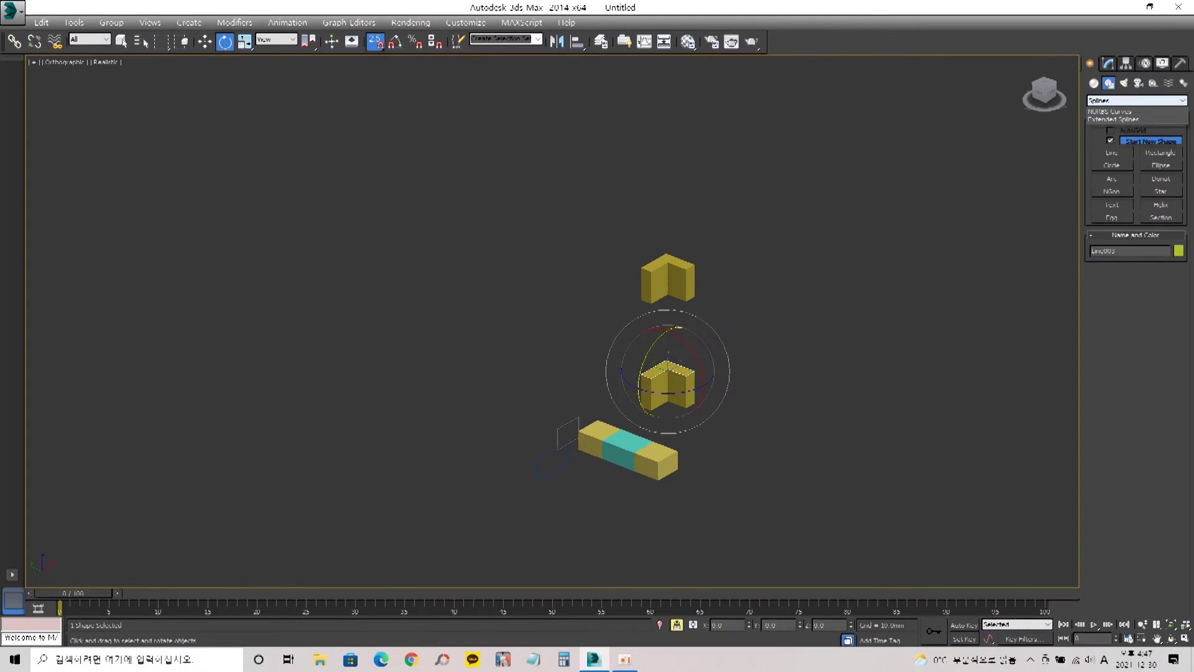
click(1129, 112)
click(1109, 63)
click(1132, 98)
text(ex)
key(Return)
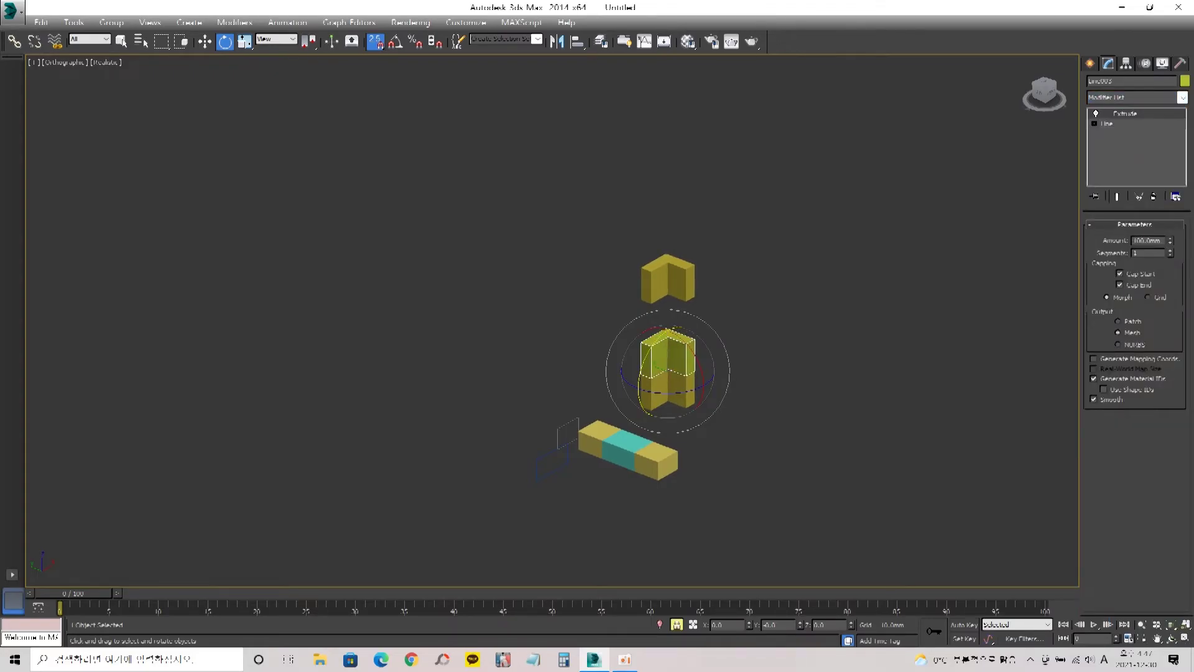
- Convert the extruded middle L to an Editable Poly
scroll(702, 373, up, 6)
right_click(605, 342)
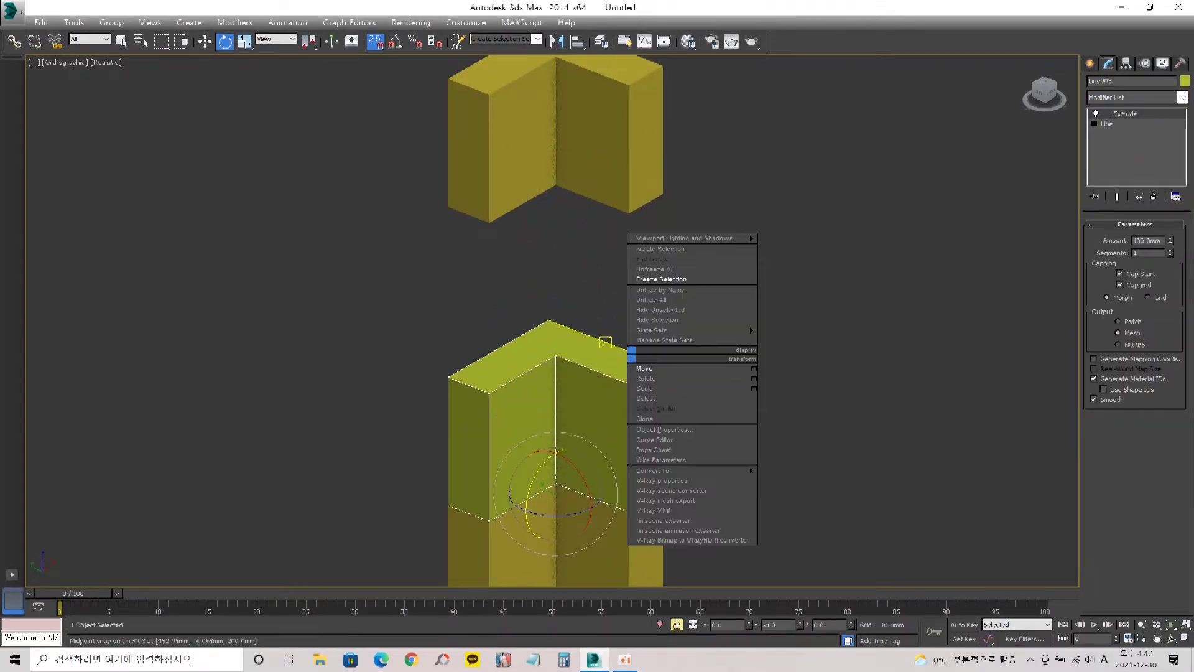
mouse_move(684, 471)
click(808, 484)
- Move the middle L's six top vertices up in the front view, snapping them to the underside of the upper L, and deselect it
key(f)
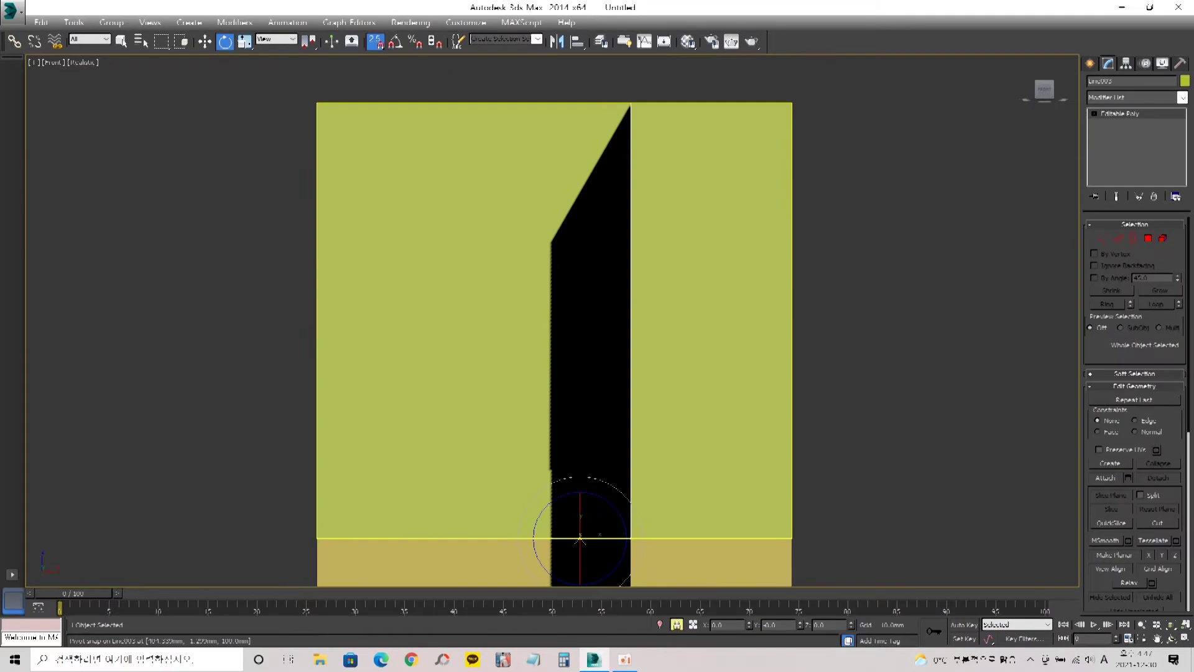
scroll(717, 378, down, 5)
key(F3)
key(1)
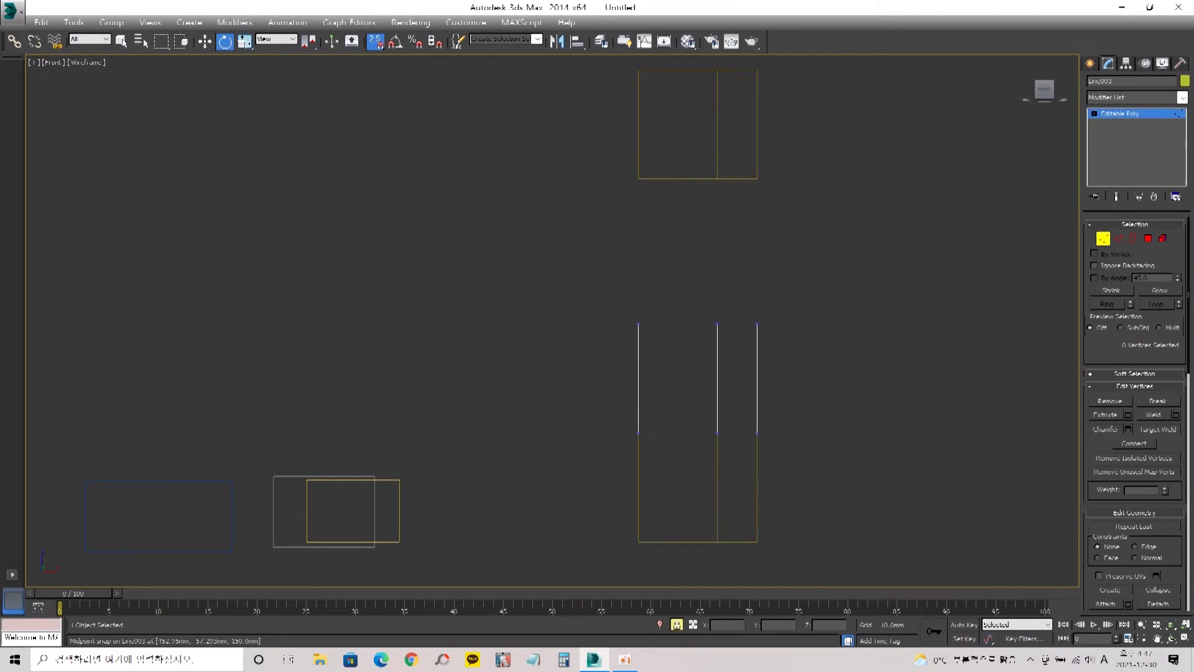
right_click(803, 289)
click(827, 309)
drag(616, 298, 772, 348)
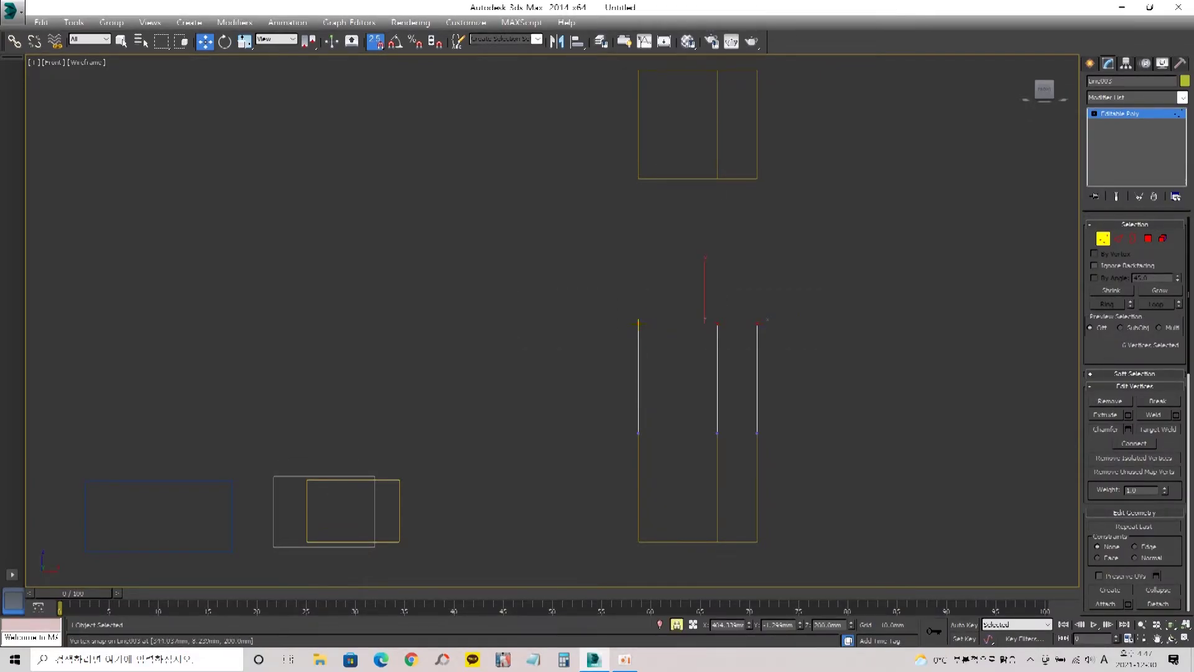
drag(638, 324, 638, 181)
alt+middle_drag(560, 311, 597, 287)
key(F3)
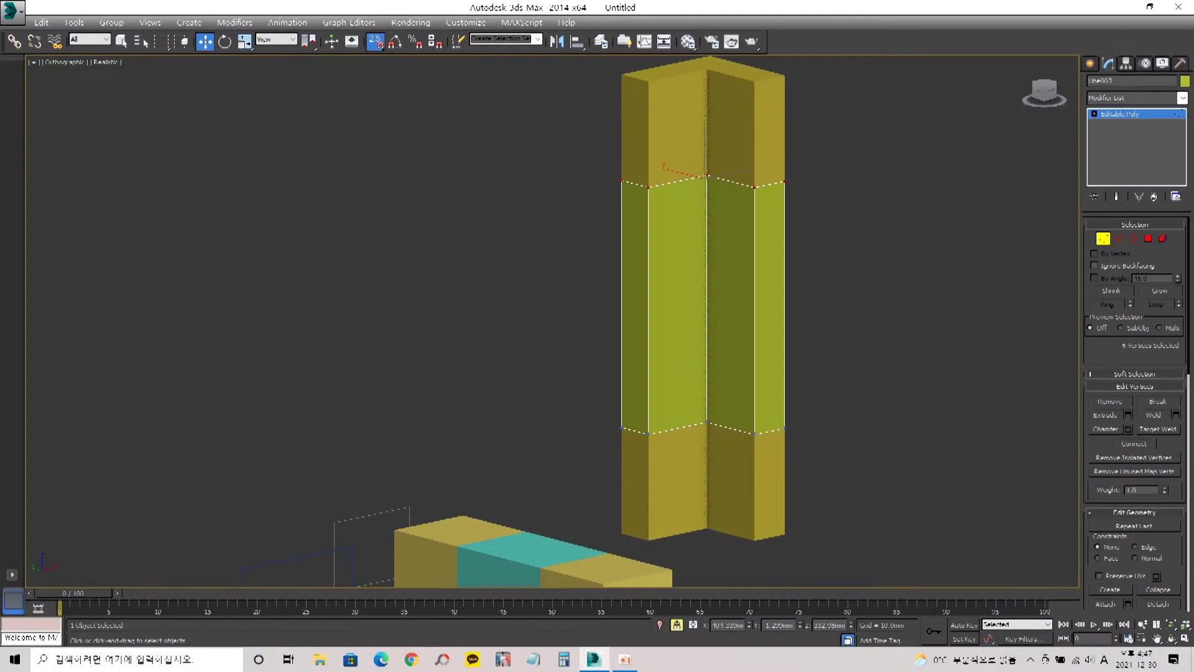
key(1)
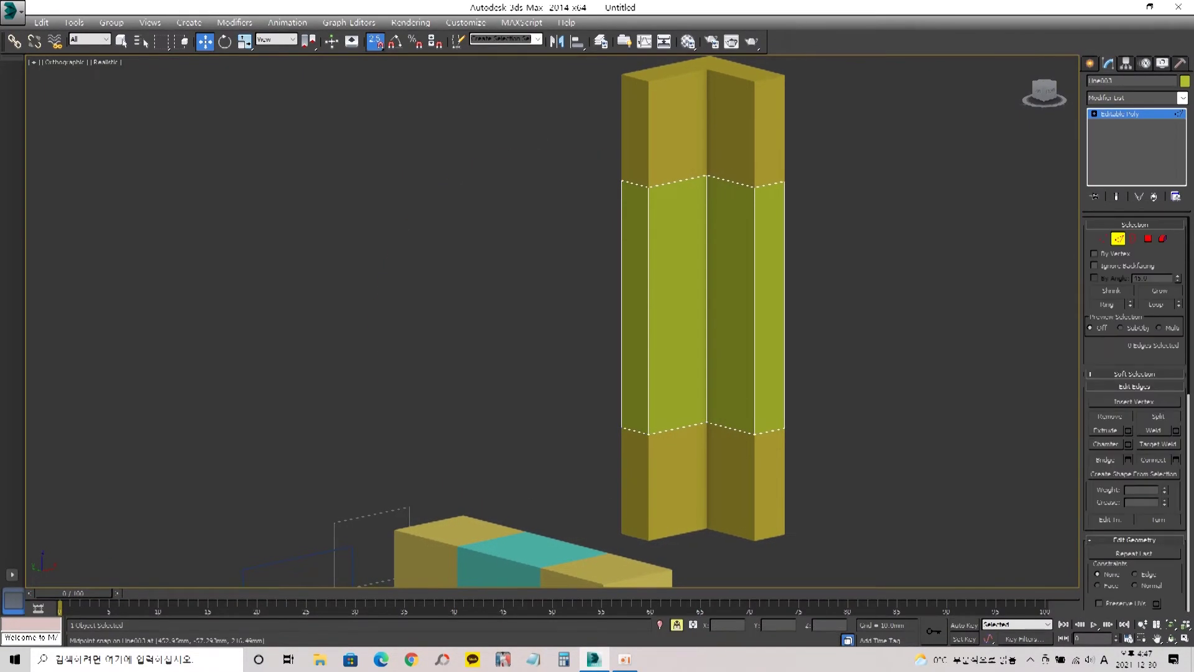
click(822, 299)
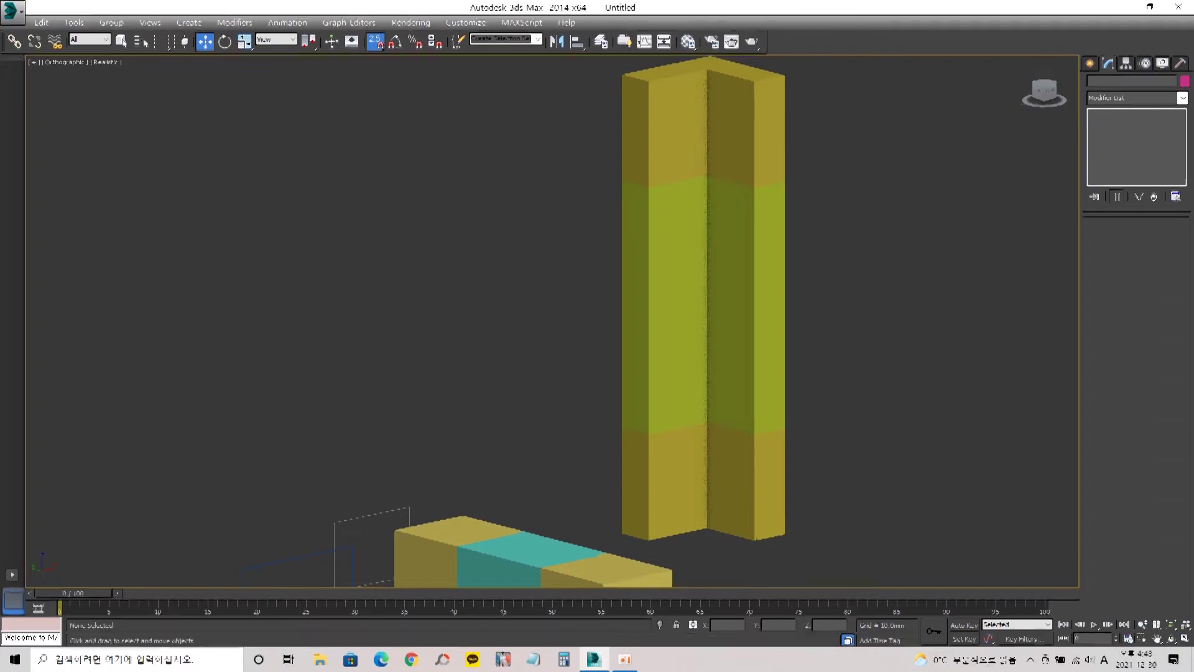
- Delete every object in the scene and restore the four-viewport layout
scroll(821, 299, down, 5)
right_click(721, 298)
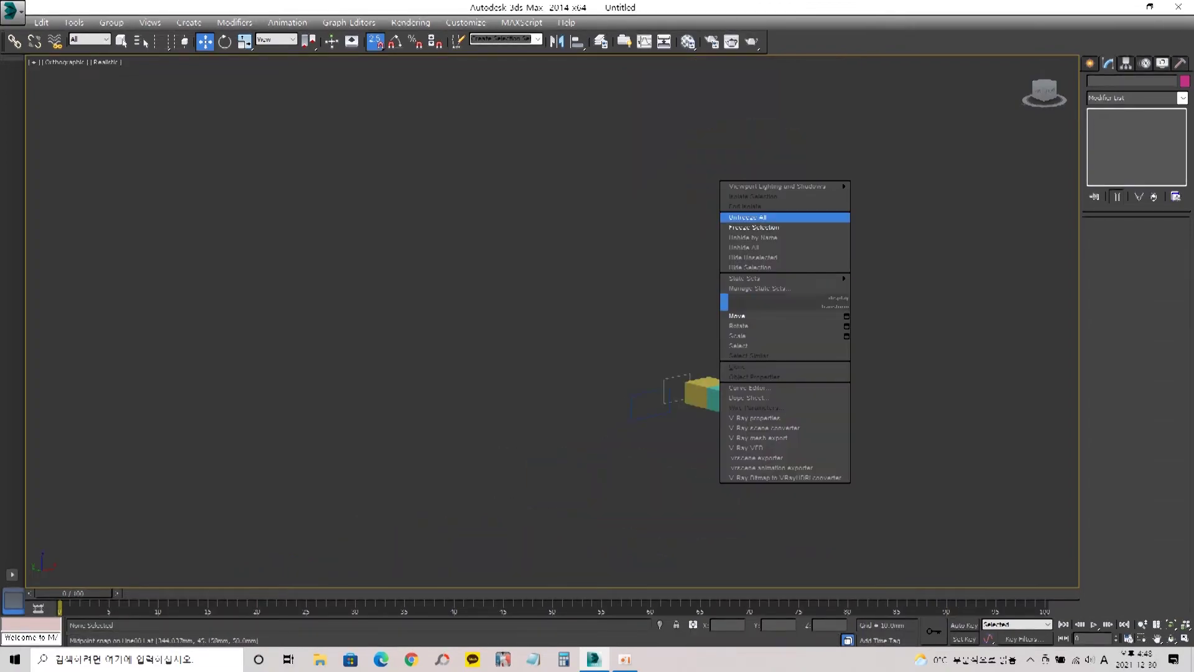
key(Escape)
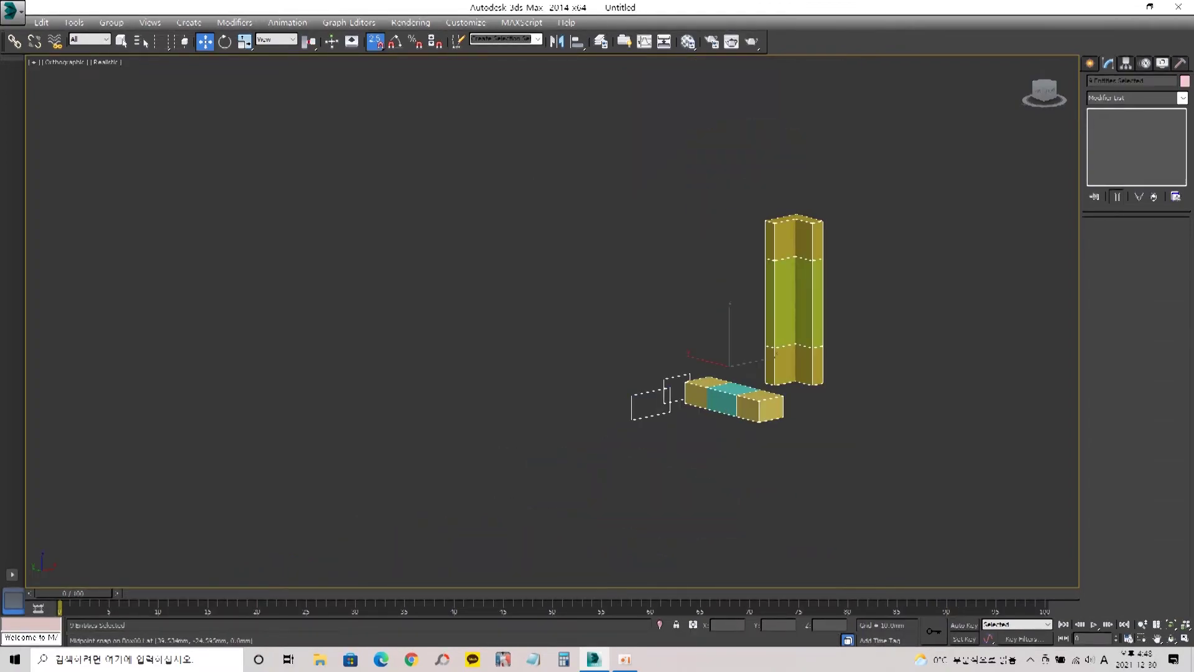
key(Delete)
key(alt+w)
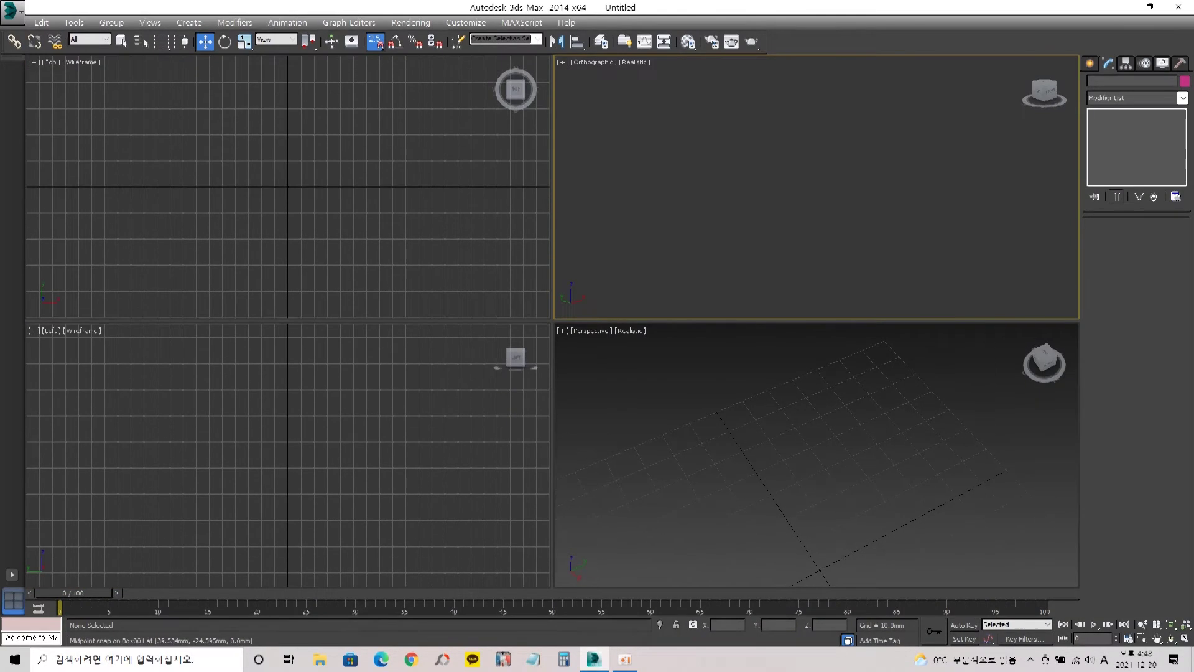
- Draw a box about 32 by 32 mm and 40 mm high in the perspective view
middle_drag(808, 473, 860, 388)
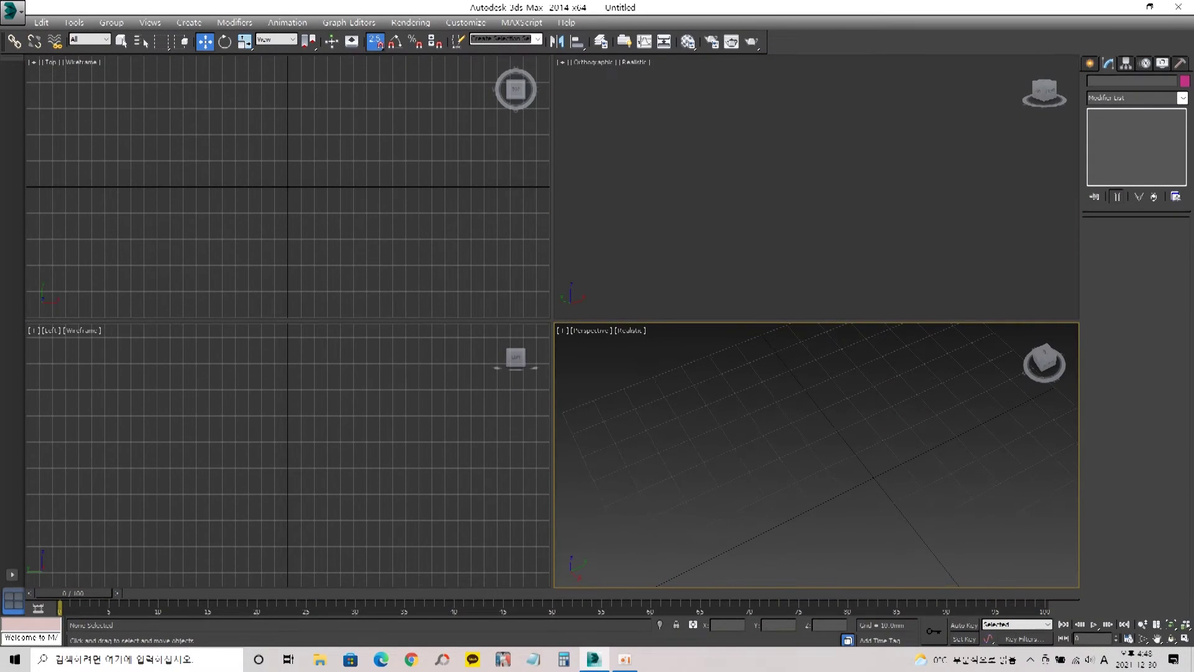
click(816, 199)
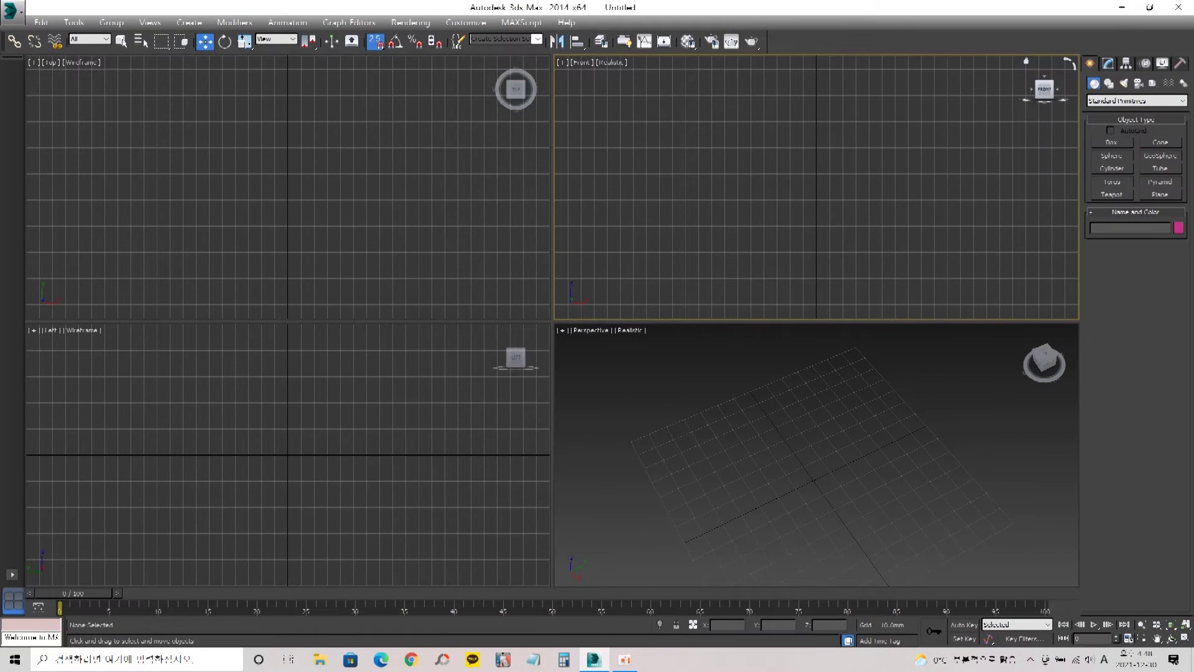
middle_drag(815, 480, 815, 428)
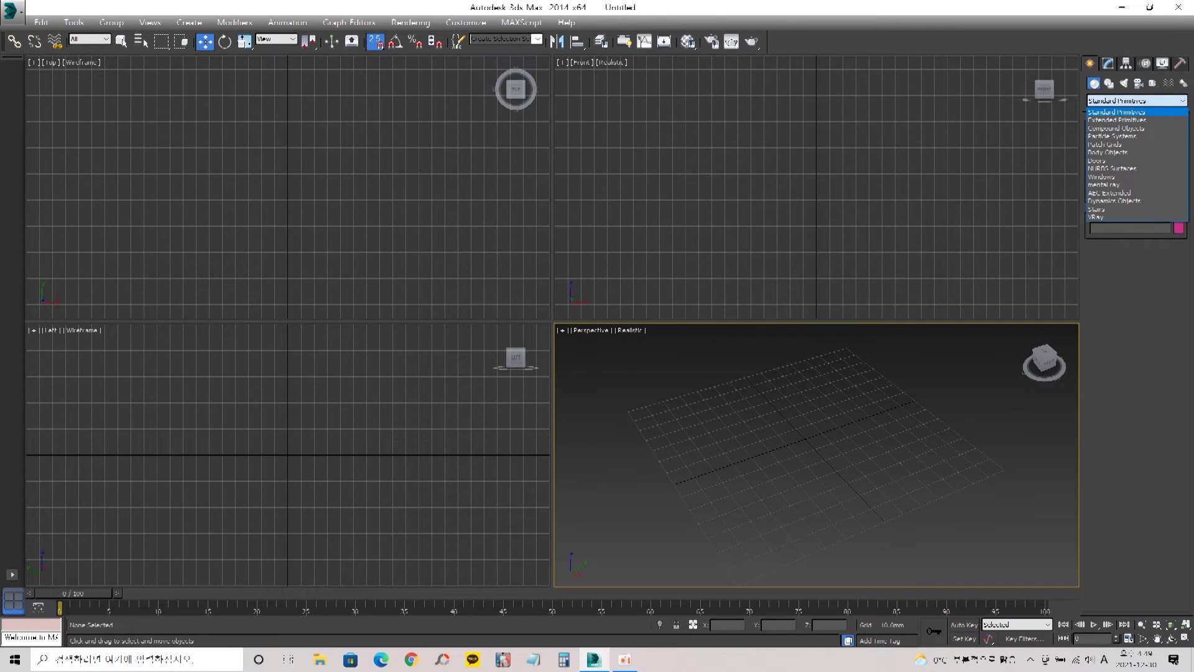
click(1112, 143)
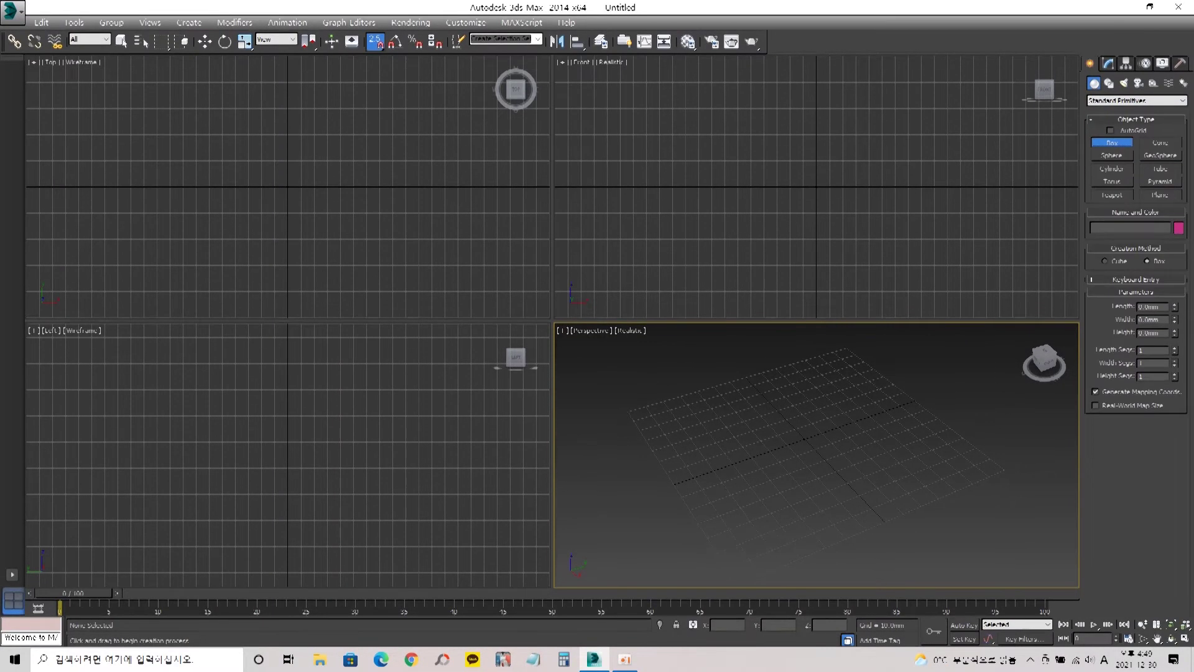
drag(675, 427, 743, 449)
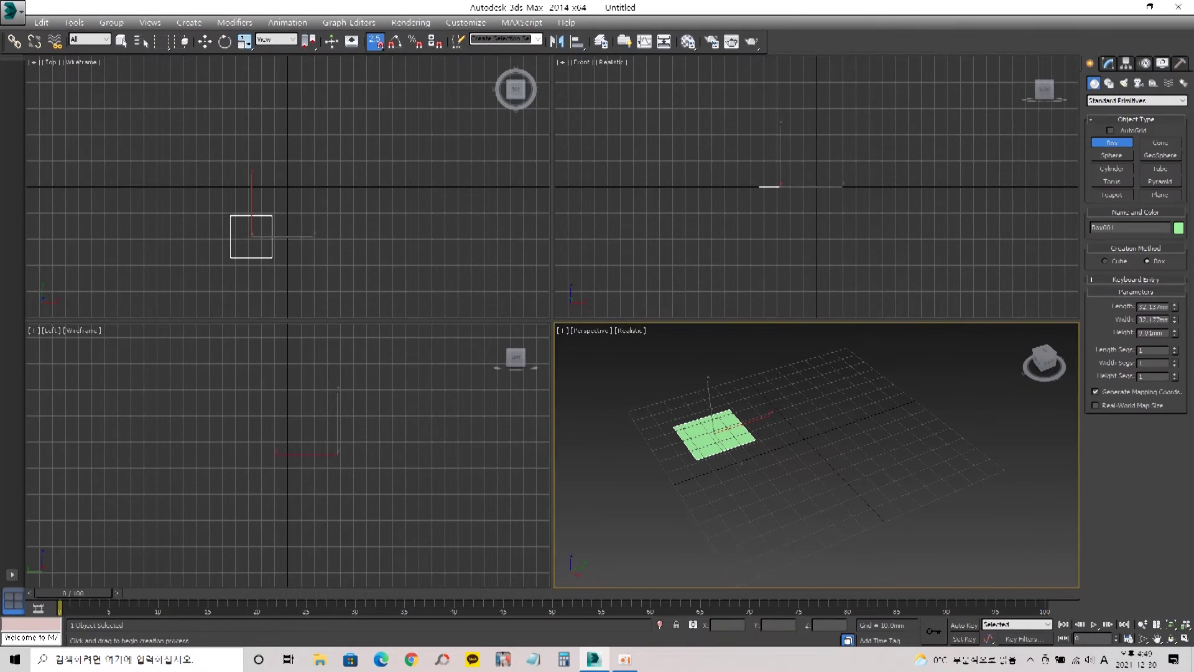
click(715, 373)
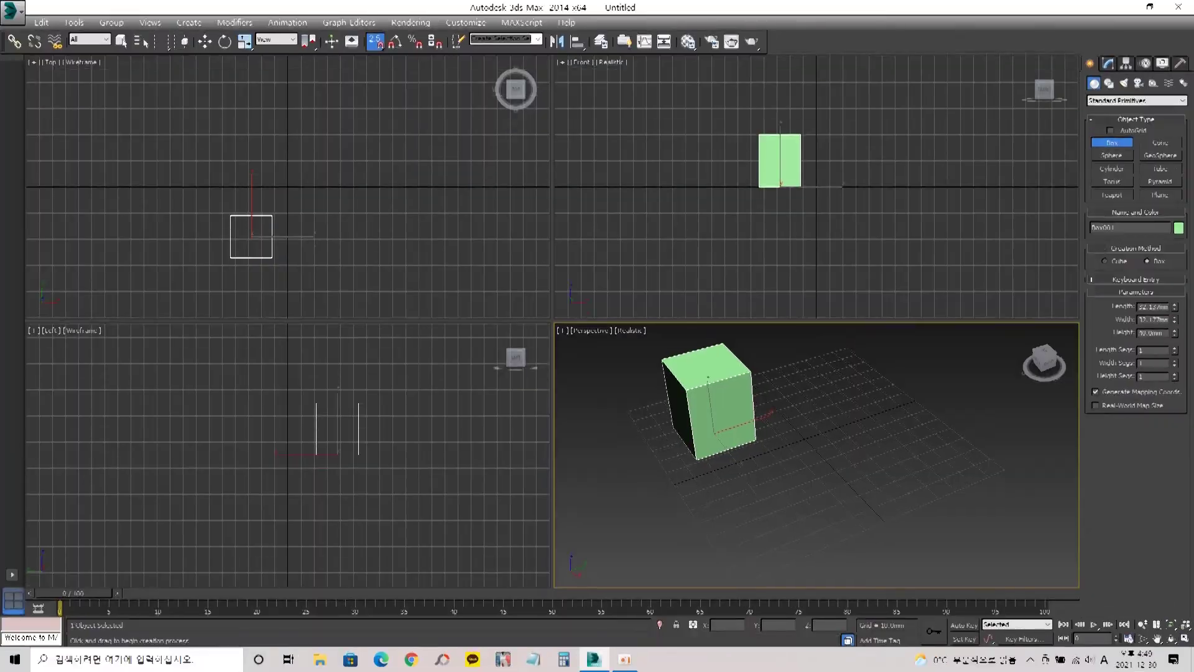
- Turn snapping off and draw a cone about 28 mm in radius and 45 mm high beside the box
key(s)
key(w)
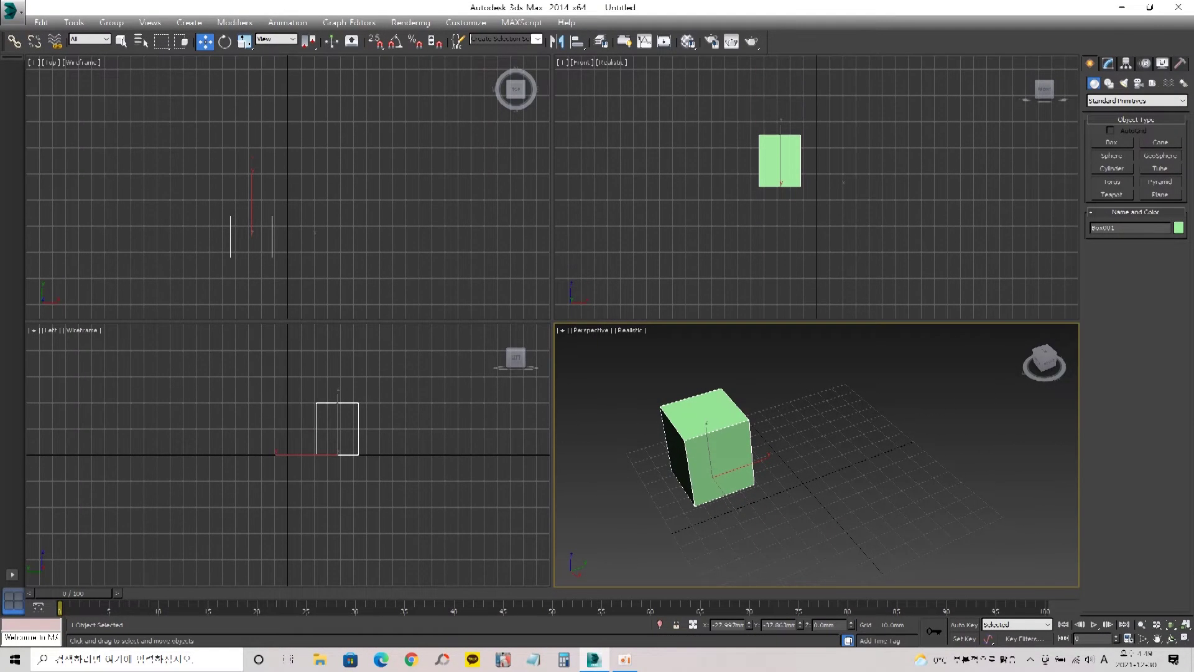
click(1161, 143)
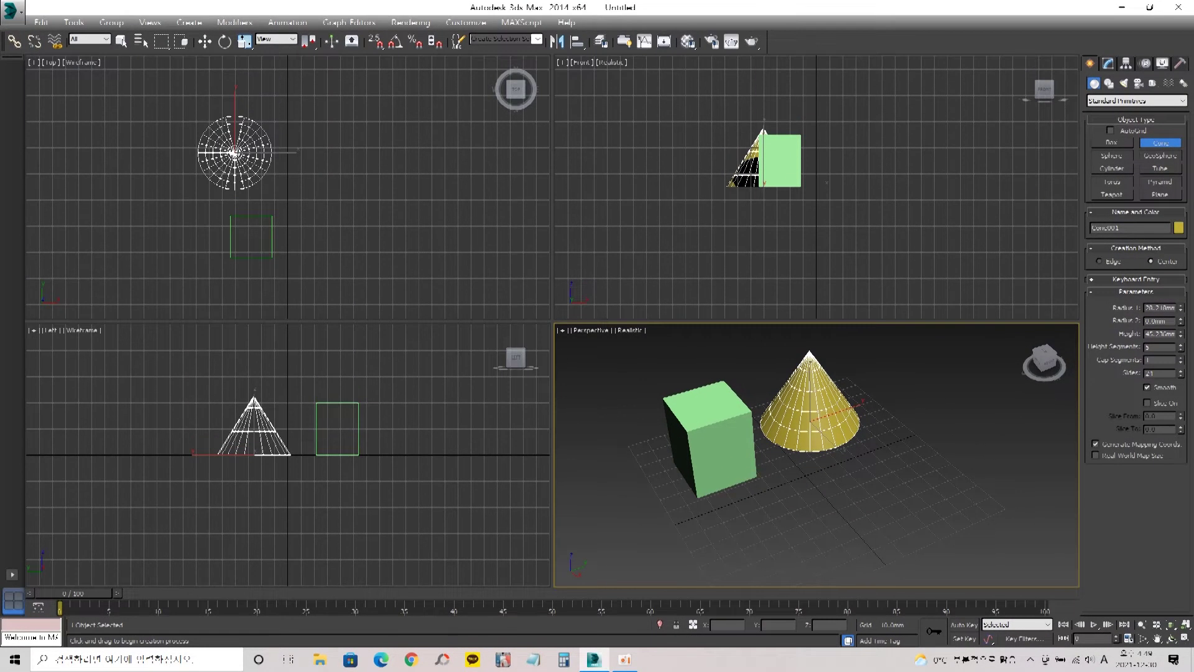
- Draw a sphere beside the cone and a cylinder about 27 mm in radius and 61 mm high, in a maximized orbited view
key(alt+w)
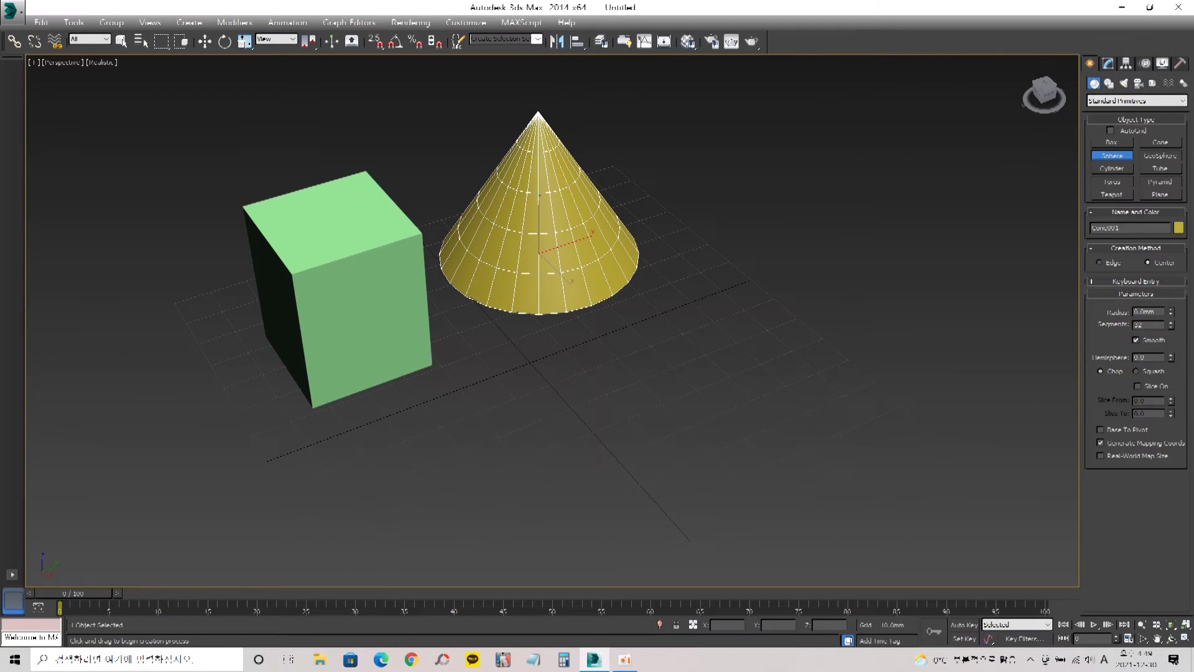
key(alt+w)
key(alt+w)
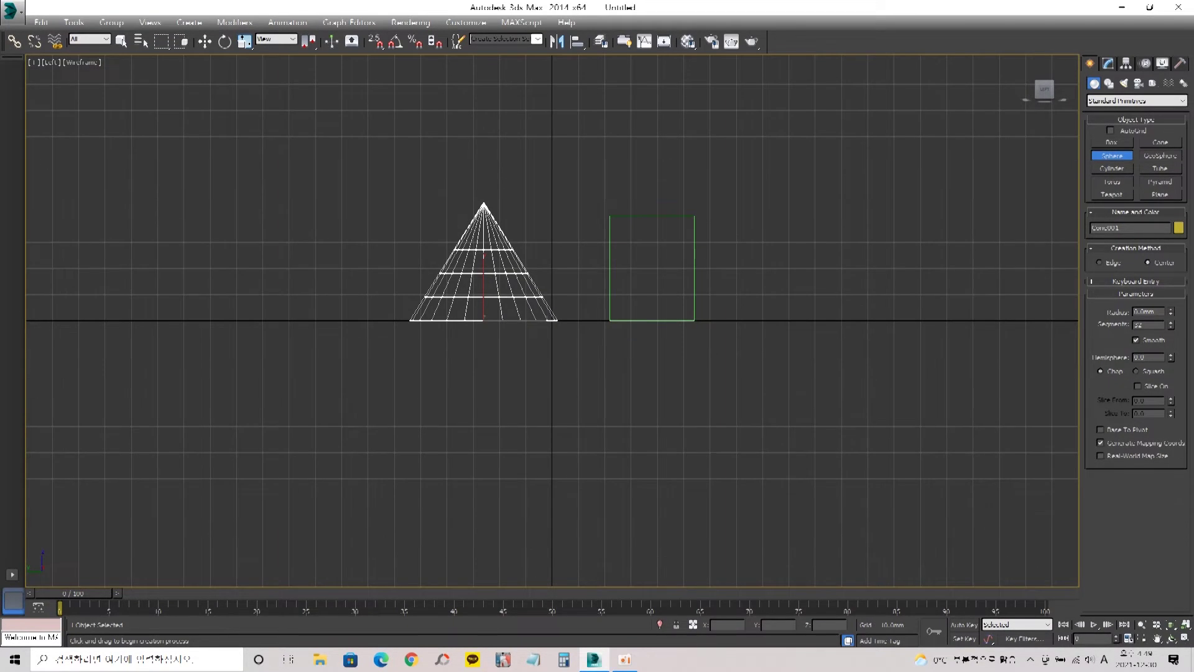
alt+middle_drag(552, 319, 650, 381)
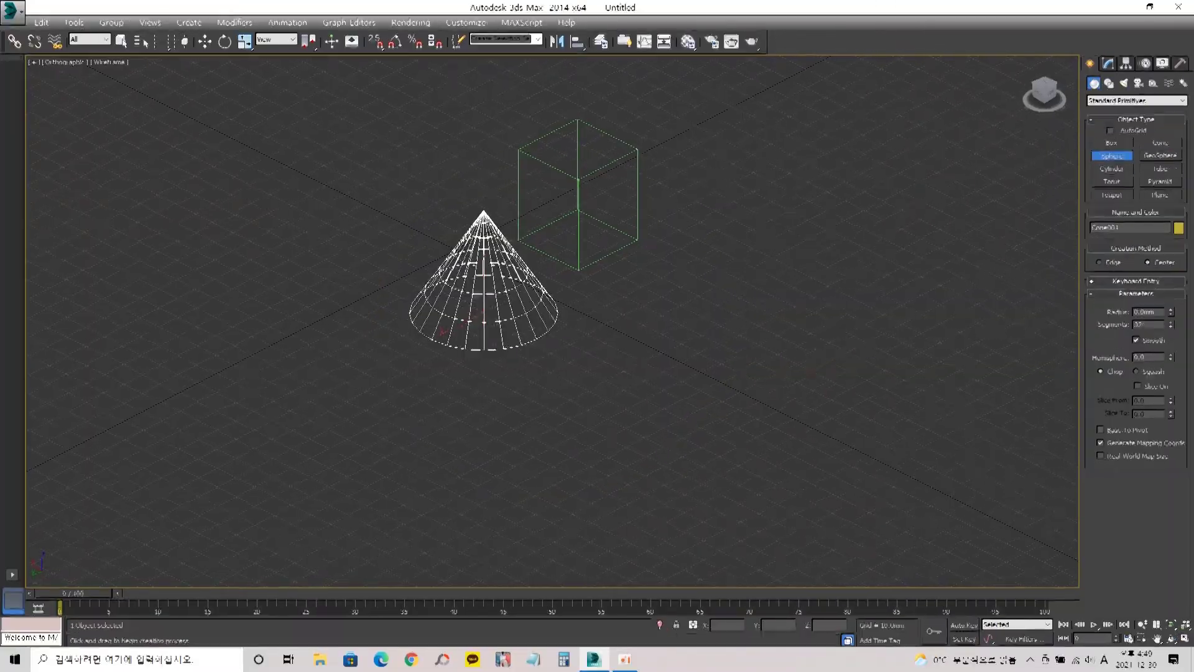
drag(621, 370, 672, 397)
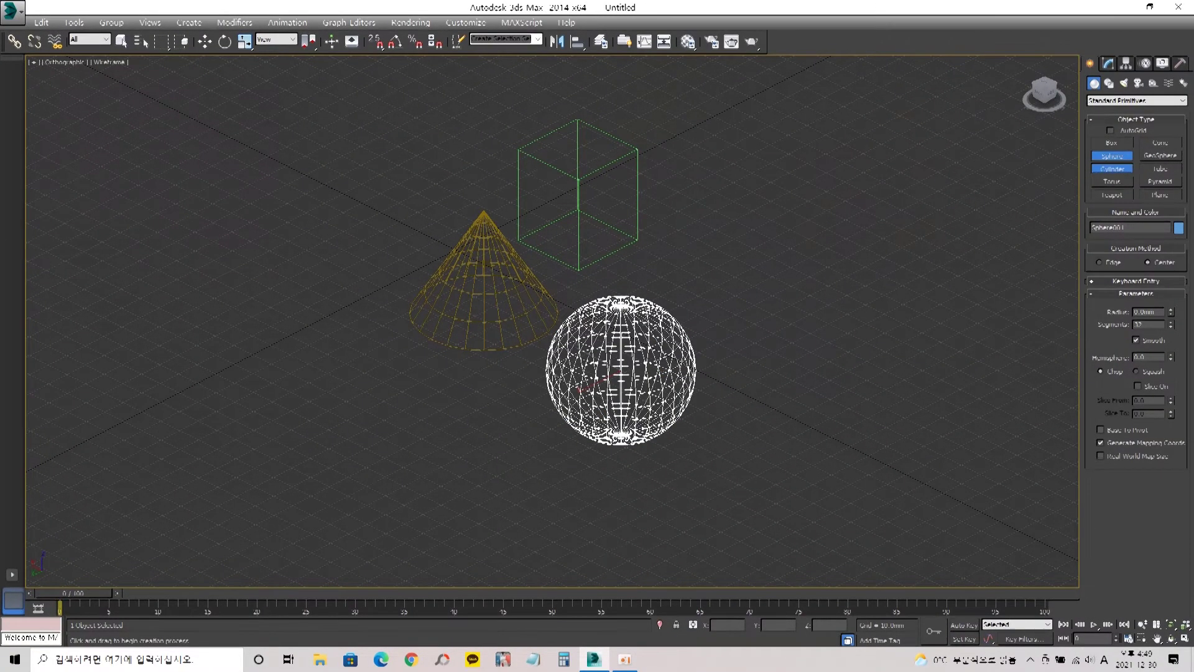
click(1112, 169)
drag(750, 302, 821, 303)
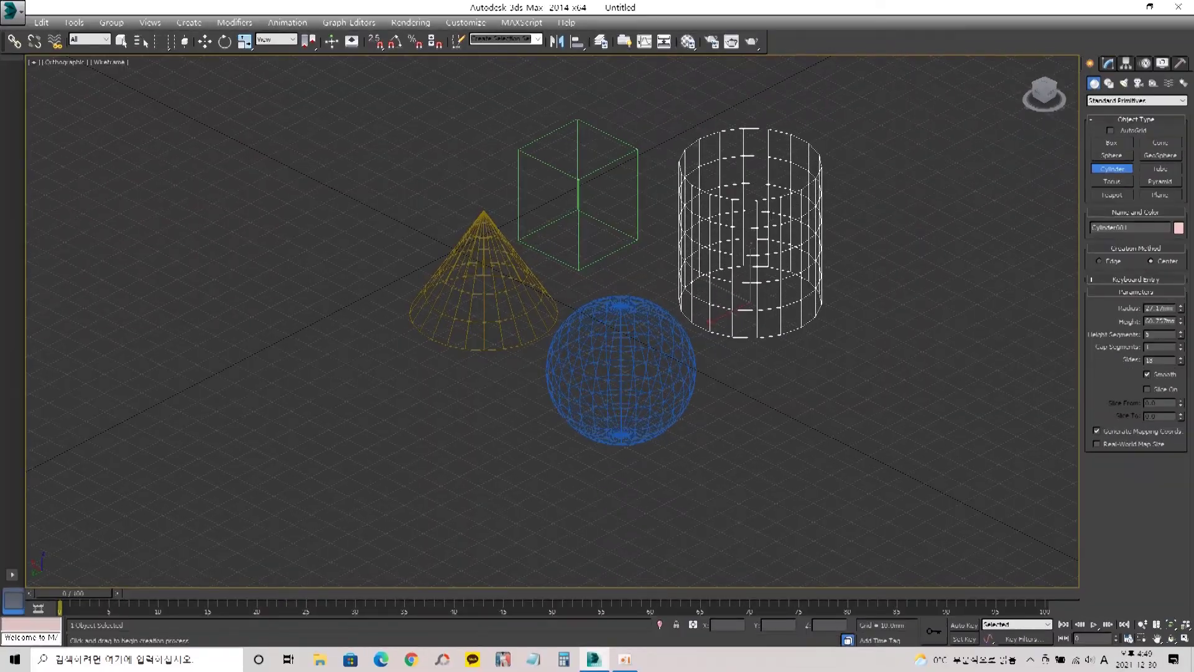
- Switch the viewport from wireframe to shaded display and activate the Move tool
key(w)
key(F3)
middle_drag(615, 311, 611, 354)
right_click(614, 243)
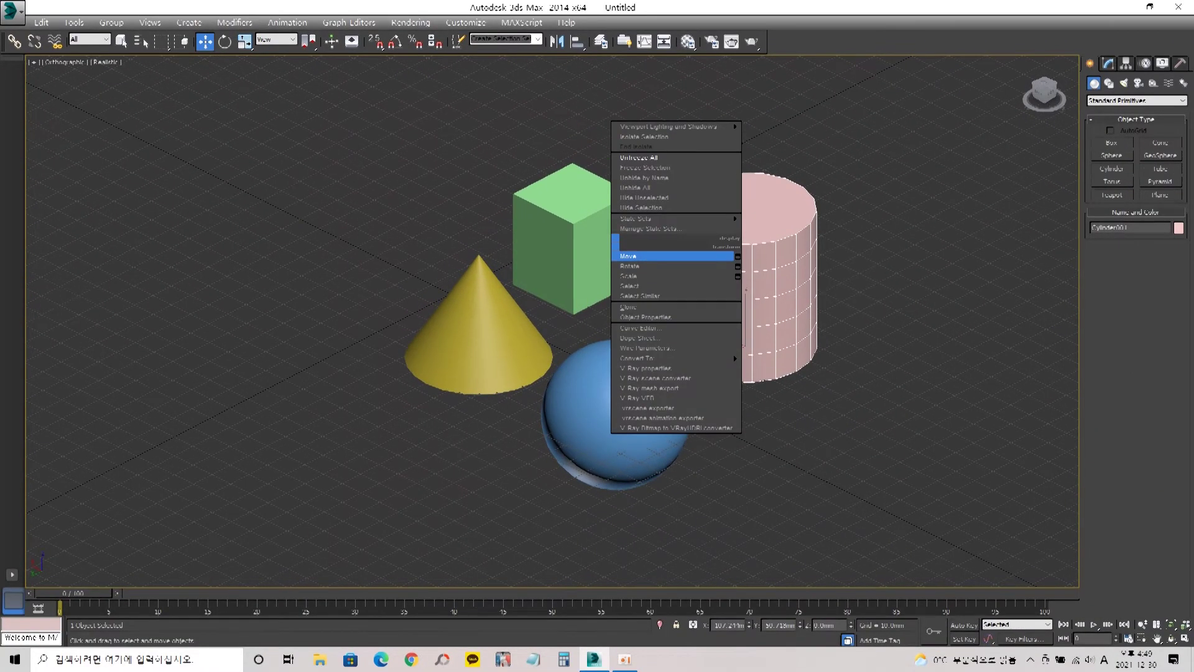
click(632, 257)
- Draw a torus beside the cylinder with a main radius of about 38 mm and a tube radius of about 11 mm
click(1112, 181)
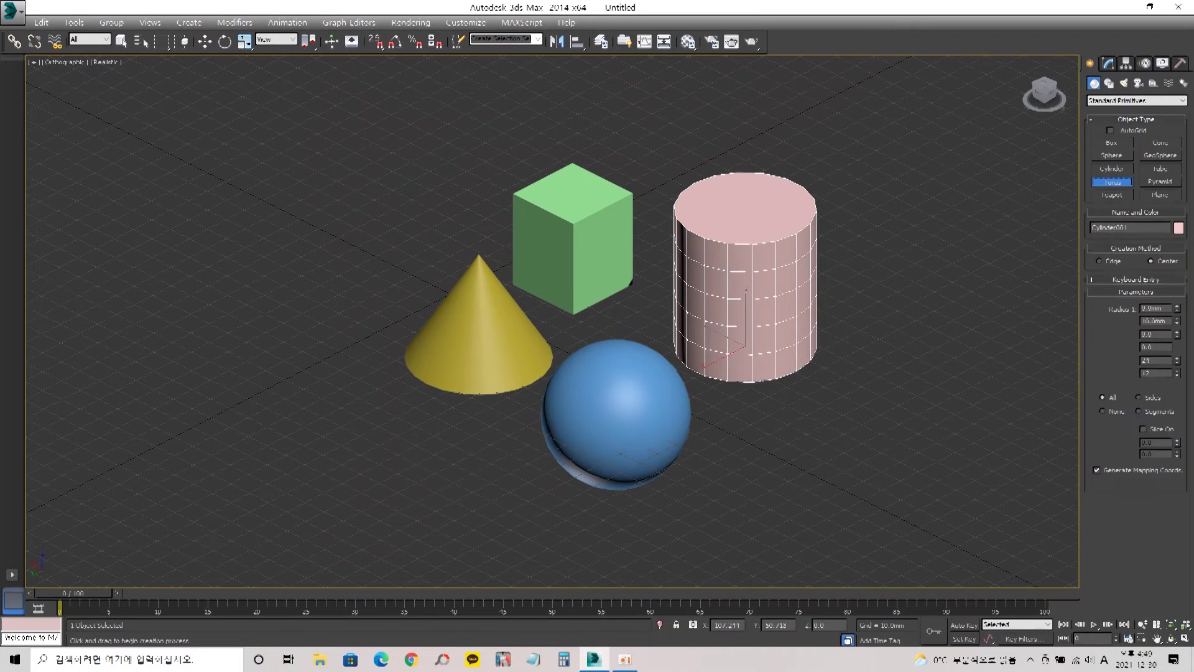
drag(925, 348, 1005, 389)
right_click(1005, 390)
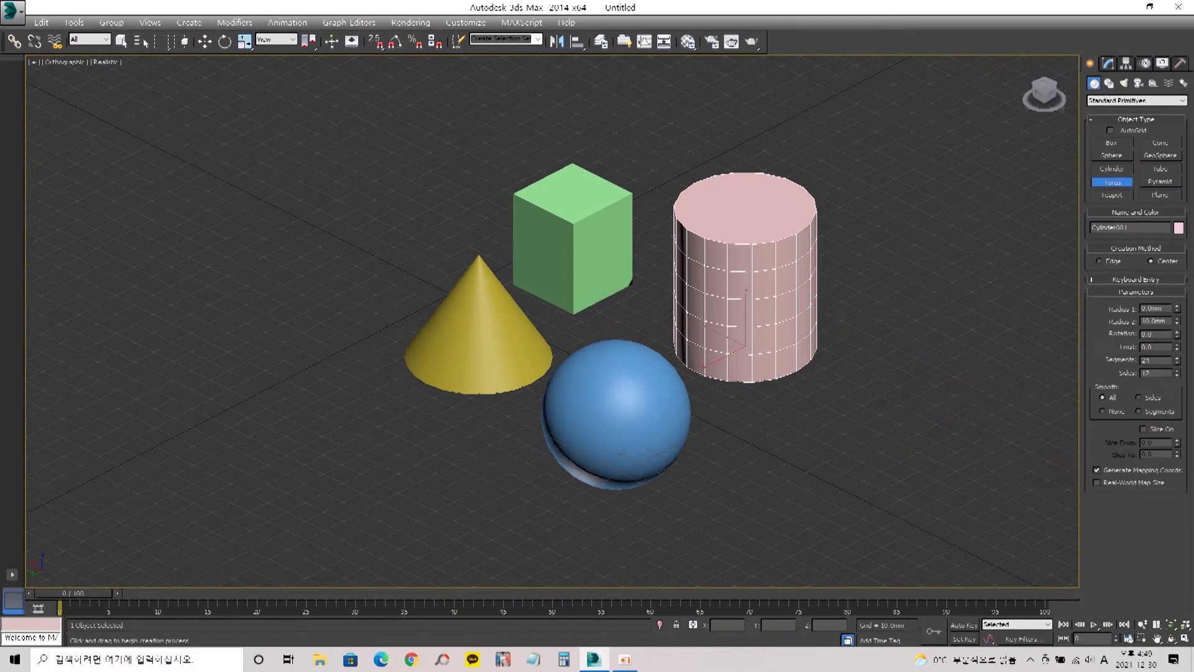
drag(936, 325, 1033, 374)
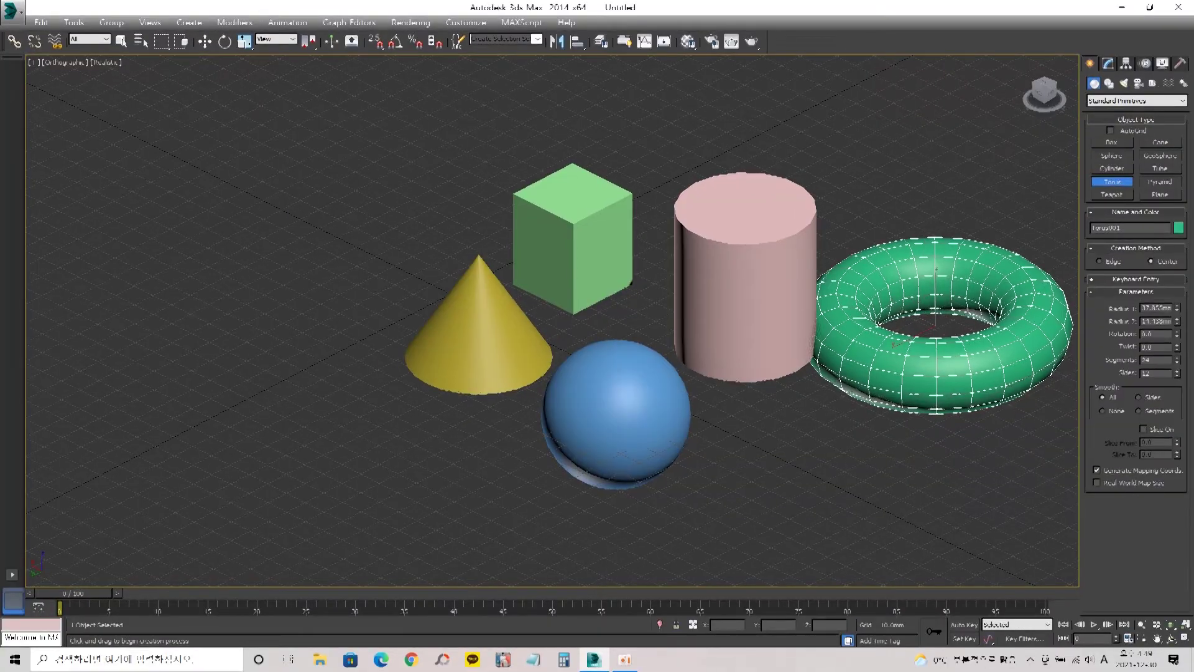
click(978, 347)
right_click(978, 347)
middle_drag(978, 348, 955, 395)
- Enlarge the box to a length of about 50 mm, width about 54 mm and height about 77 mm
click(548, 293)
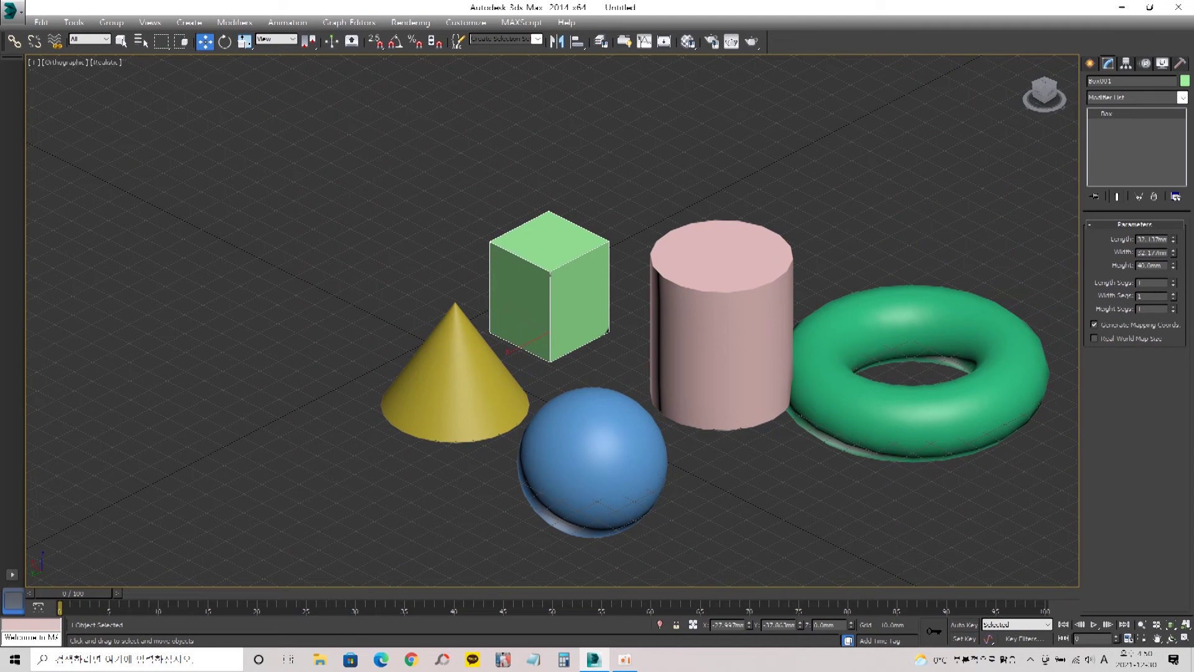
drag(1174, 239, 1173, 229)
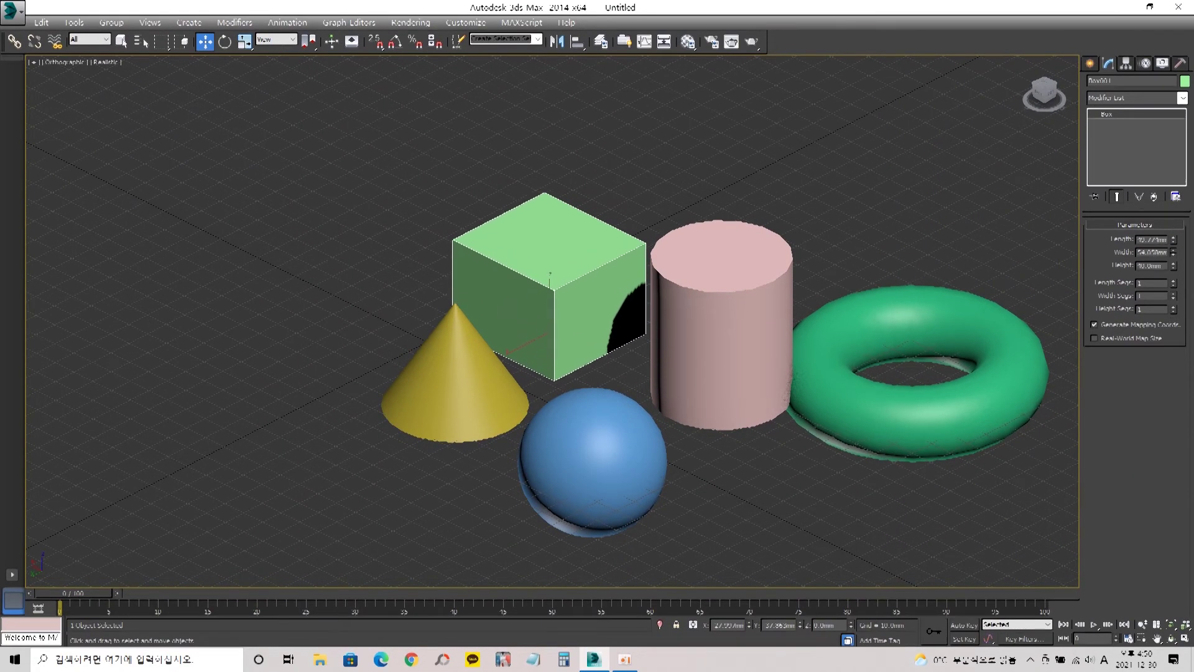
drag(1173, 265, 1174, 209)
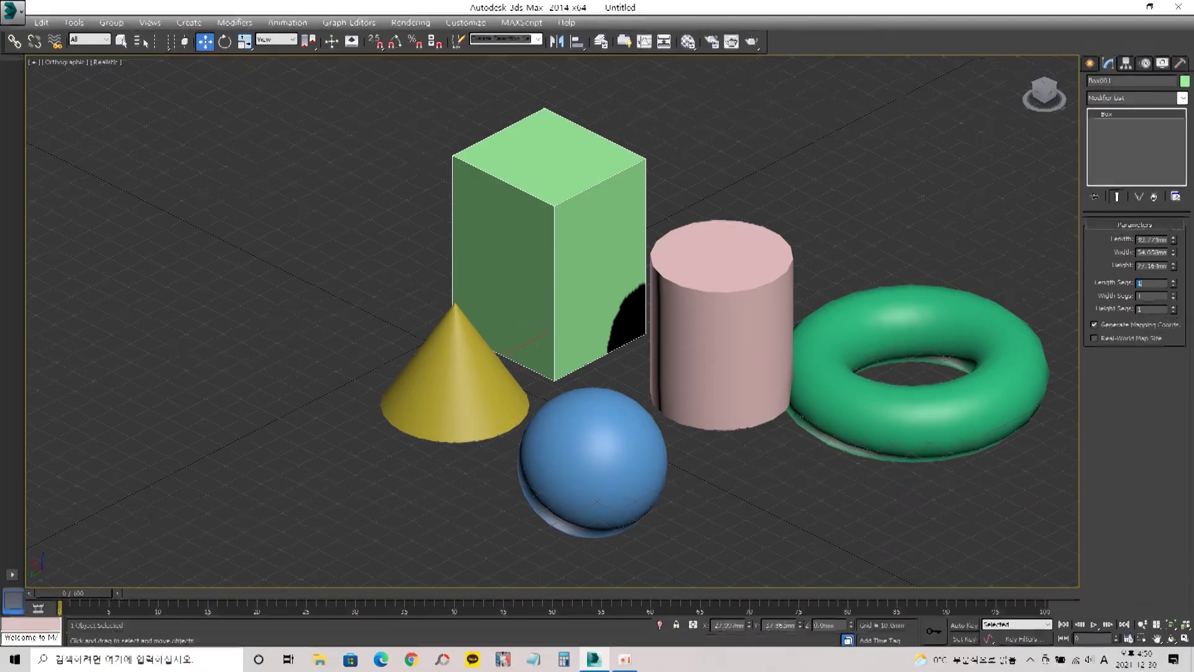
- Set the box's segments to 3 along its length, 2 along its width and 4 along its height
text(3)
key(Return)
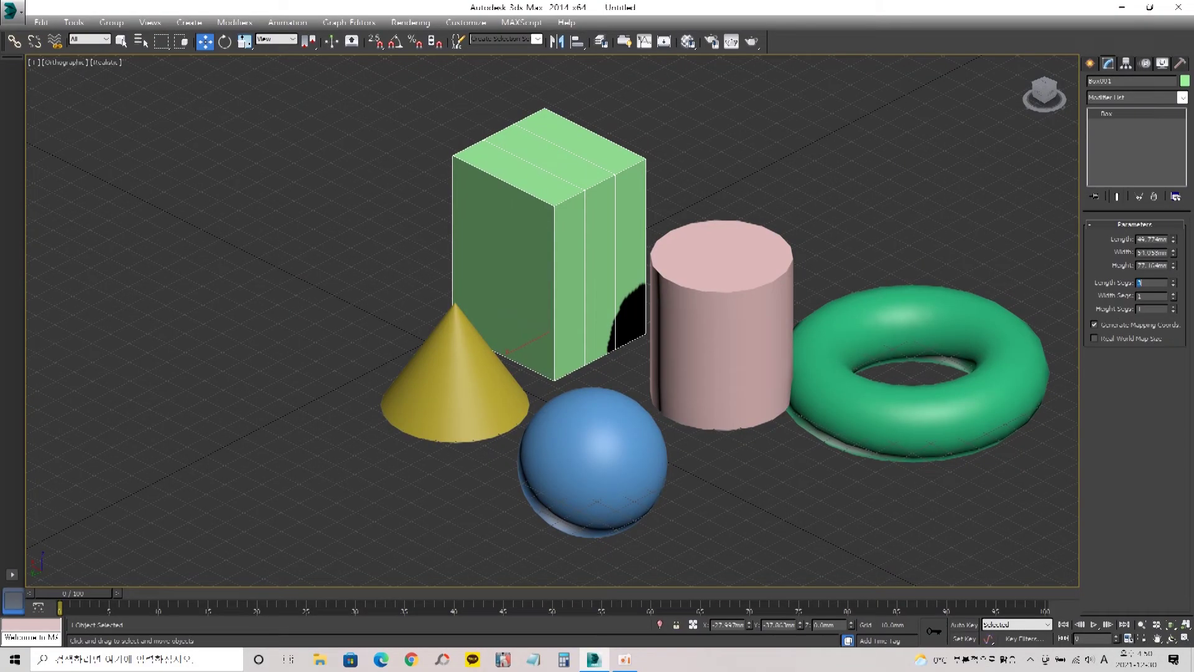
click(1174, 295)
click(1174, 294)
click(1174, 294)
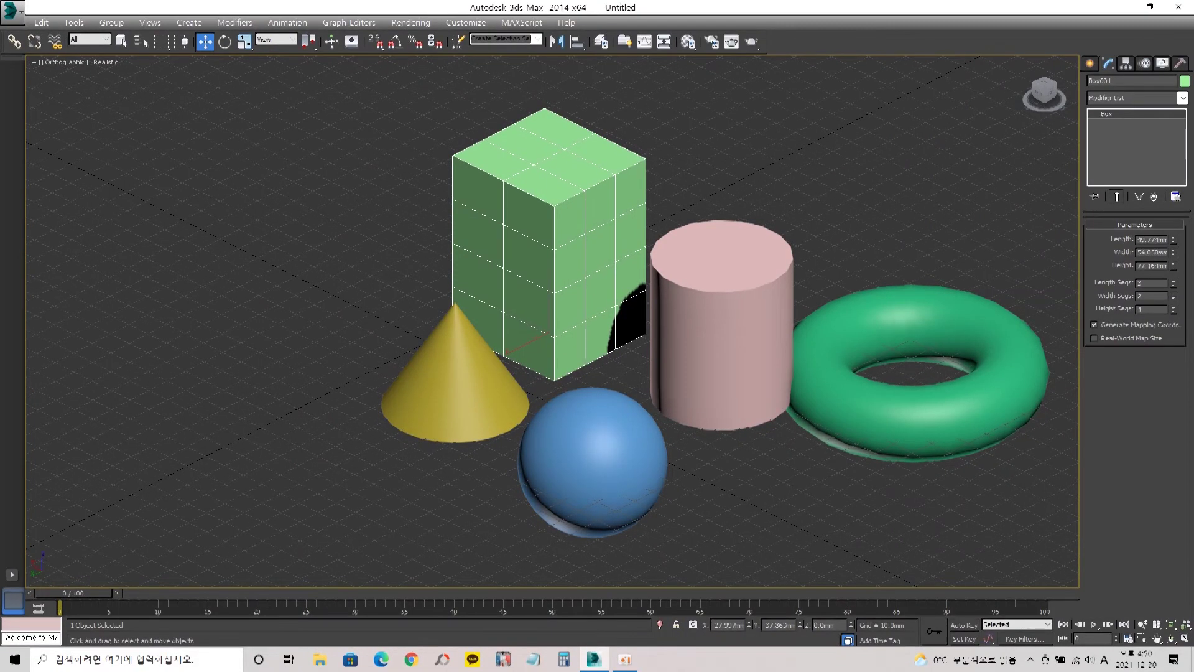
middle_drag(559, 311, 519, 347)
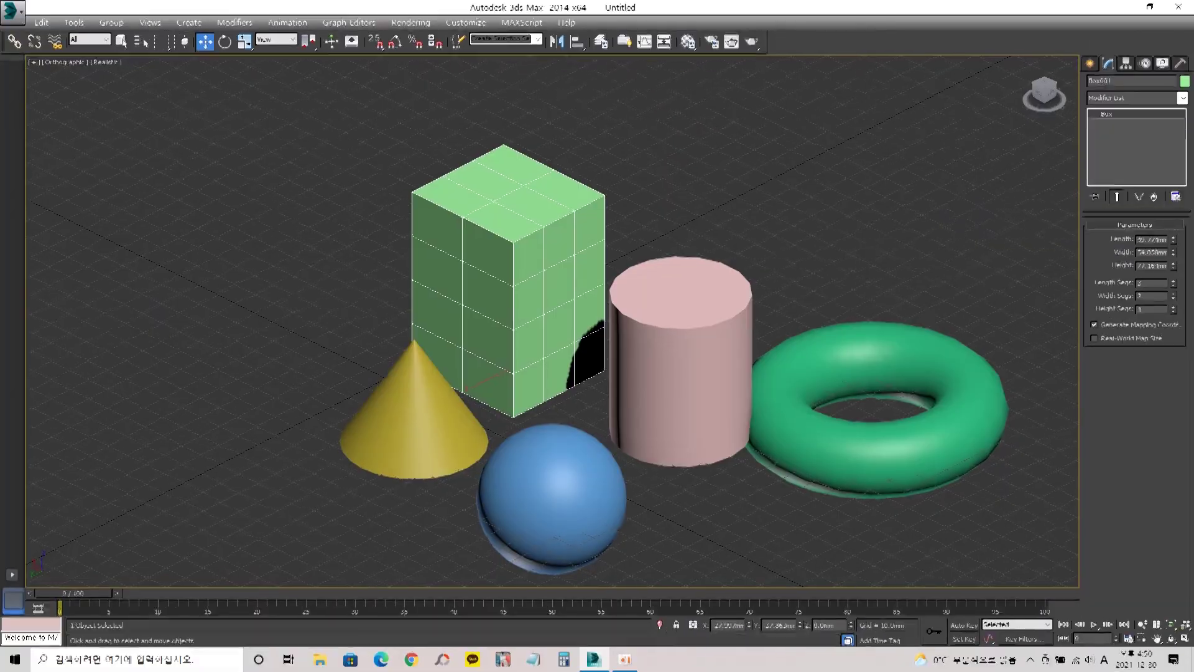
- Isolate the box in the maximized top viewport, orbited to a three-dimensional angle, and display it shaded
right_click(709, 98)
click(722, 232)
key(alt+w)
key(alt+w)
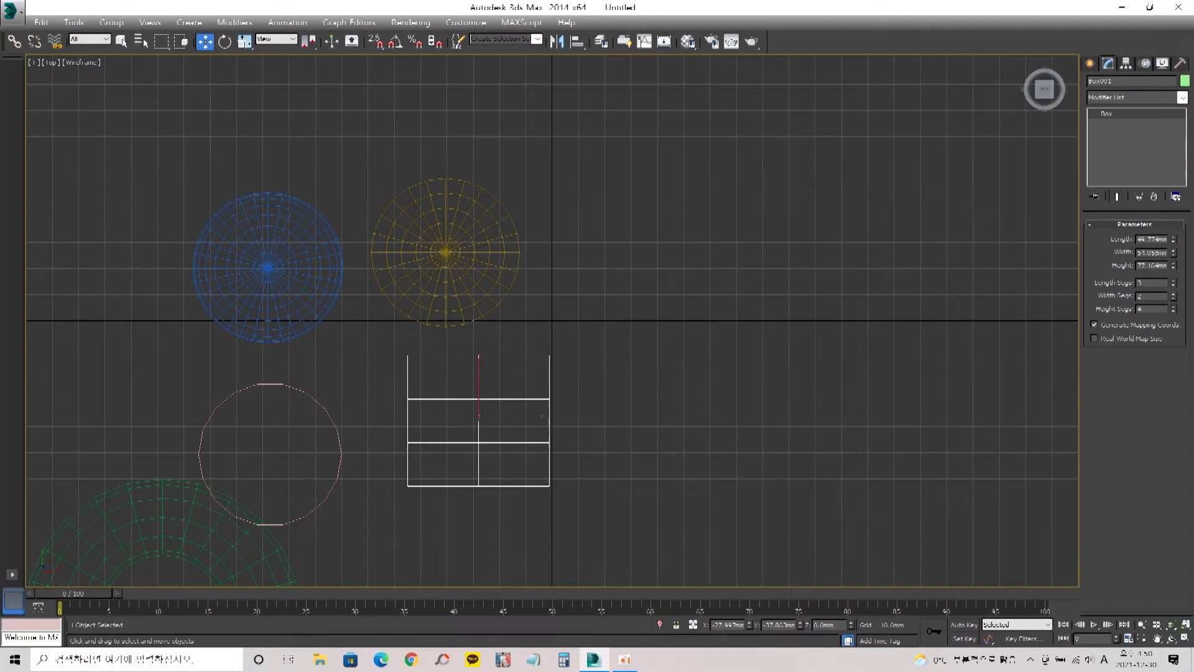
alt+middle_drag(560, 436, 597, 373)
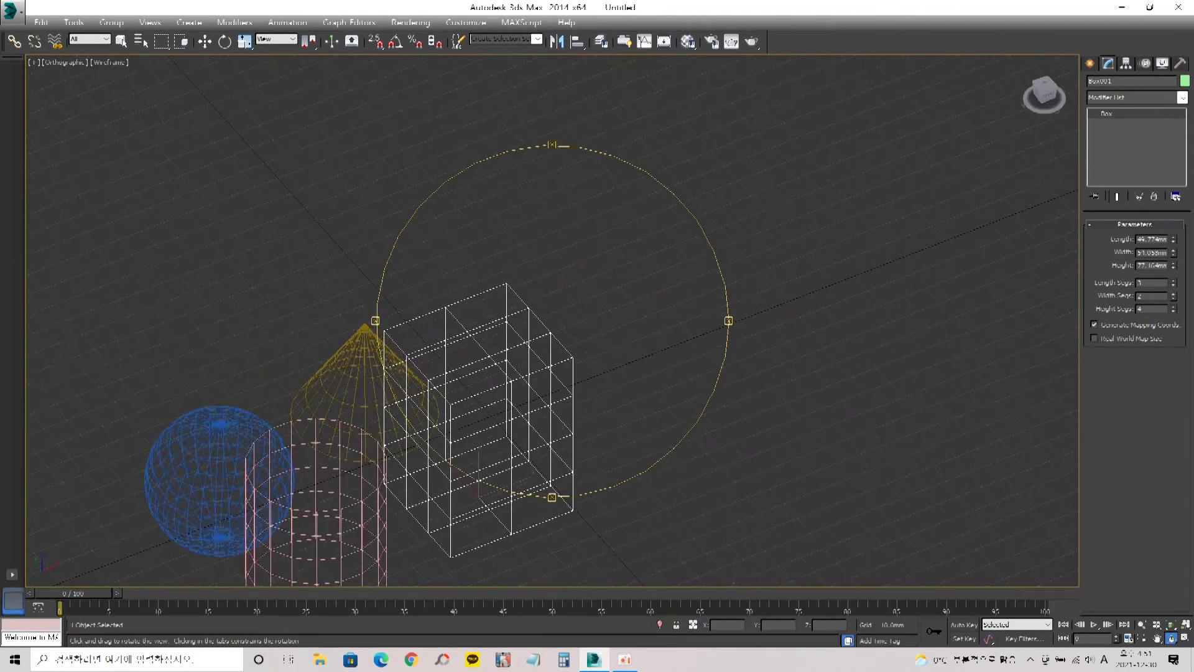
key(alt+q)
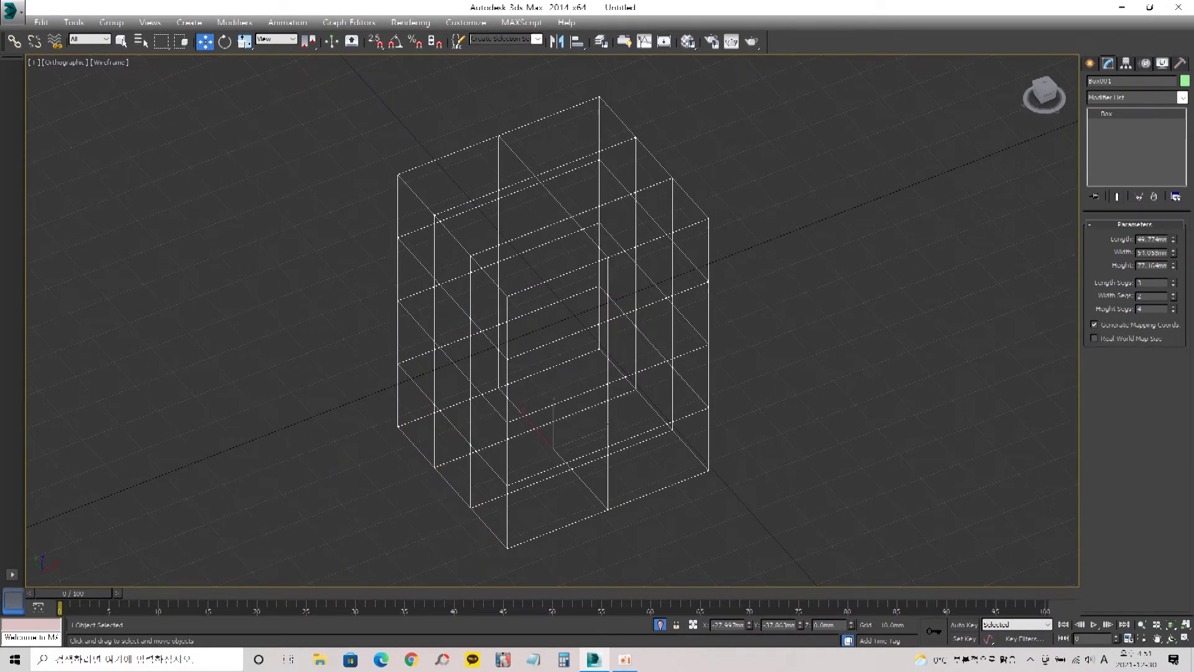
key(F3)
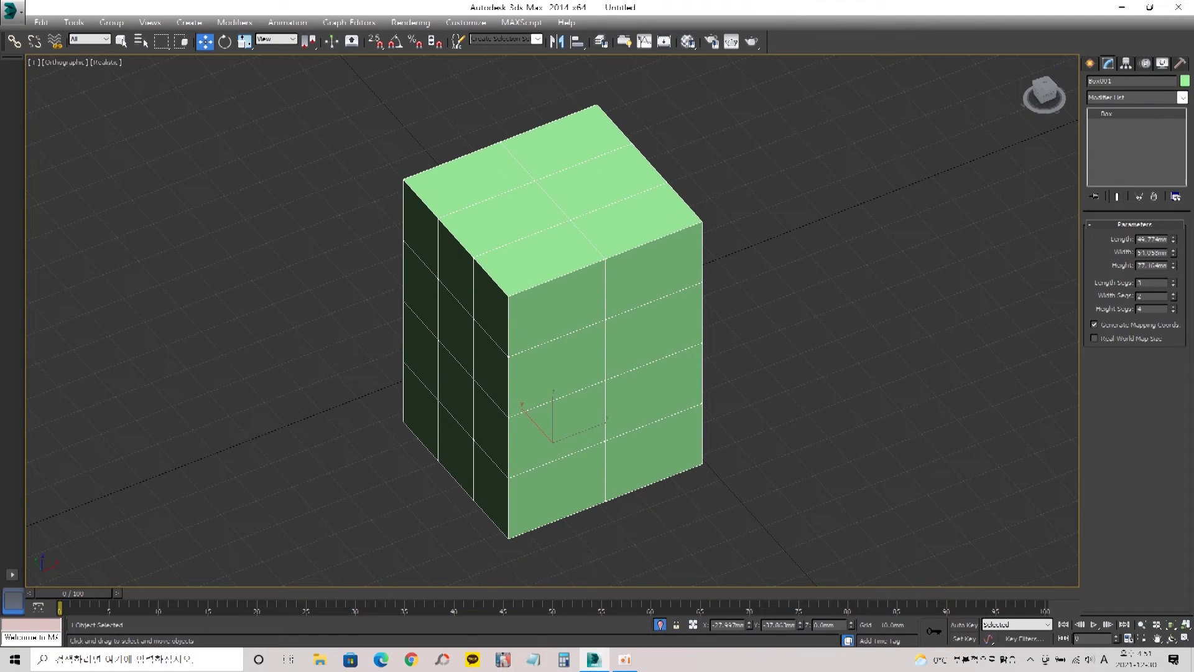
- Unhide all objects around the isolated box and clear the selection
scroll(594, 301, down, 8)
scroll(585, 302, up, 8)
right_click(557, 141)
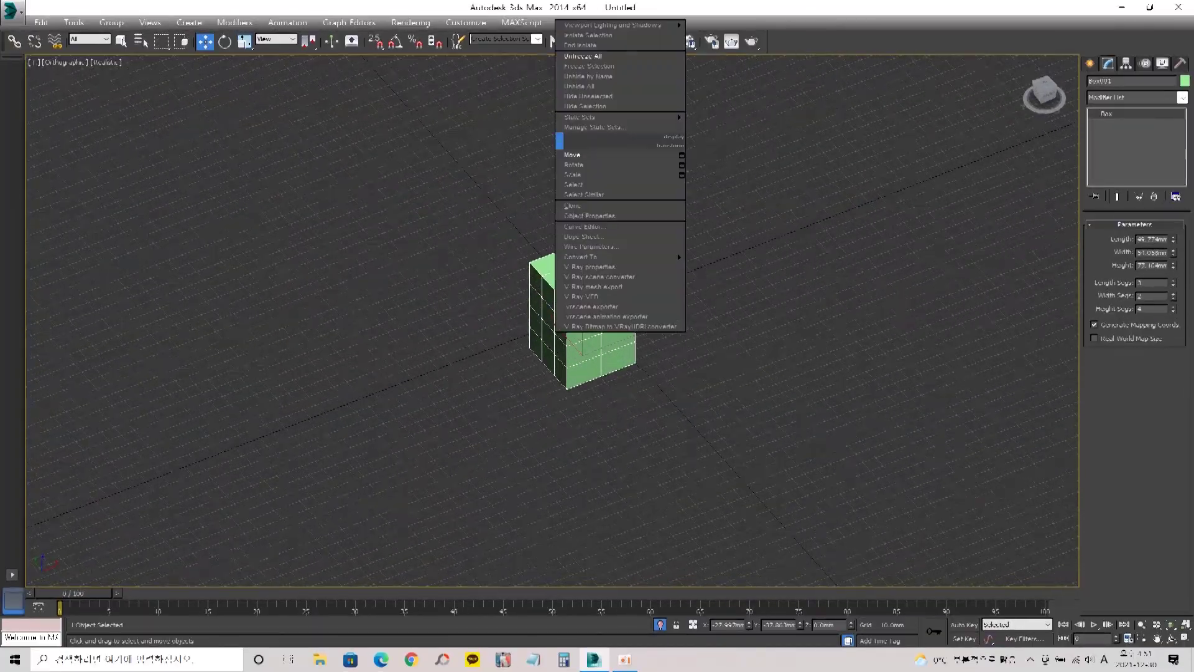
click(585, 86)
scroll(600, 226, up, 5)
key(ctrl+d)
- Turn on the transform gizmo for the box and move the box away from the other primitives
click(613, 386)
right_click(616, 382)
click(663, 398)
key(alt)
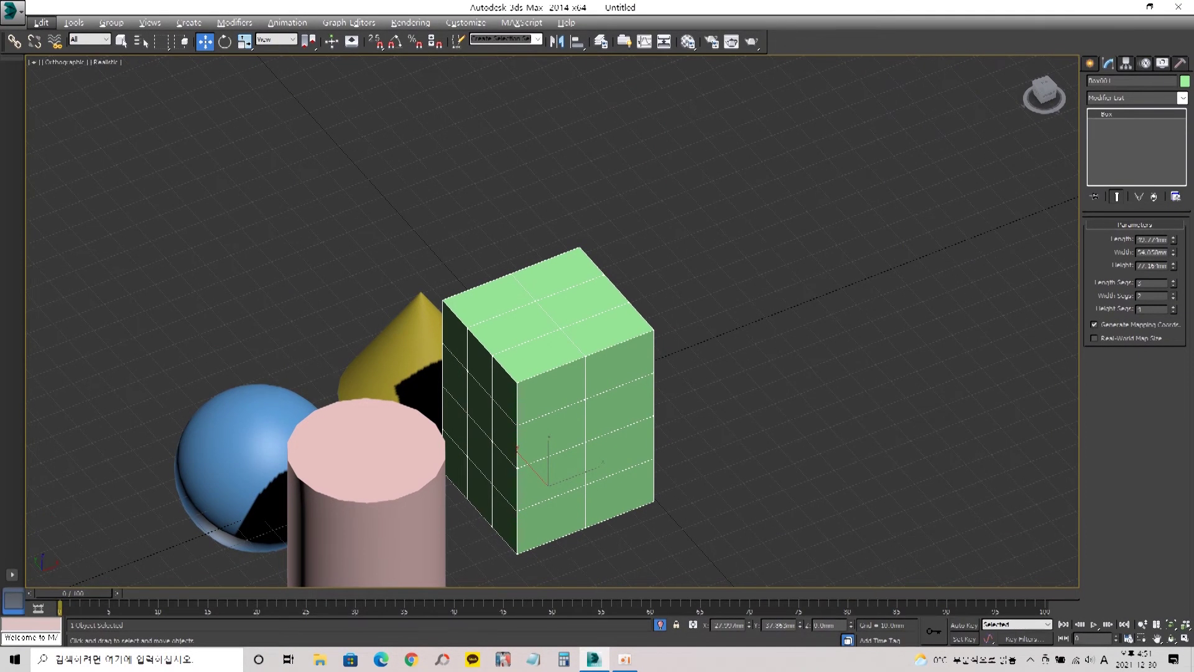
key(alt)
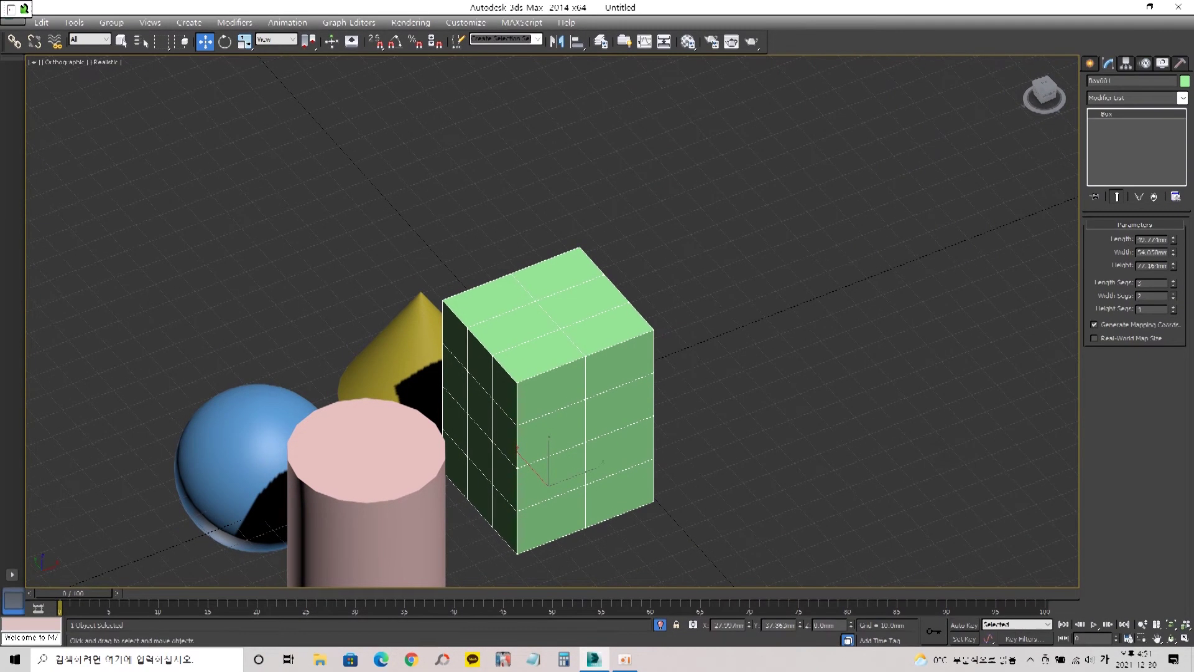
key(alt)
key(ctrl+shift+x)
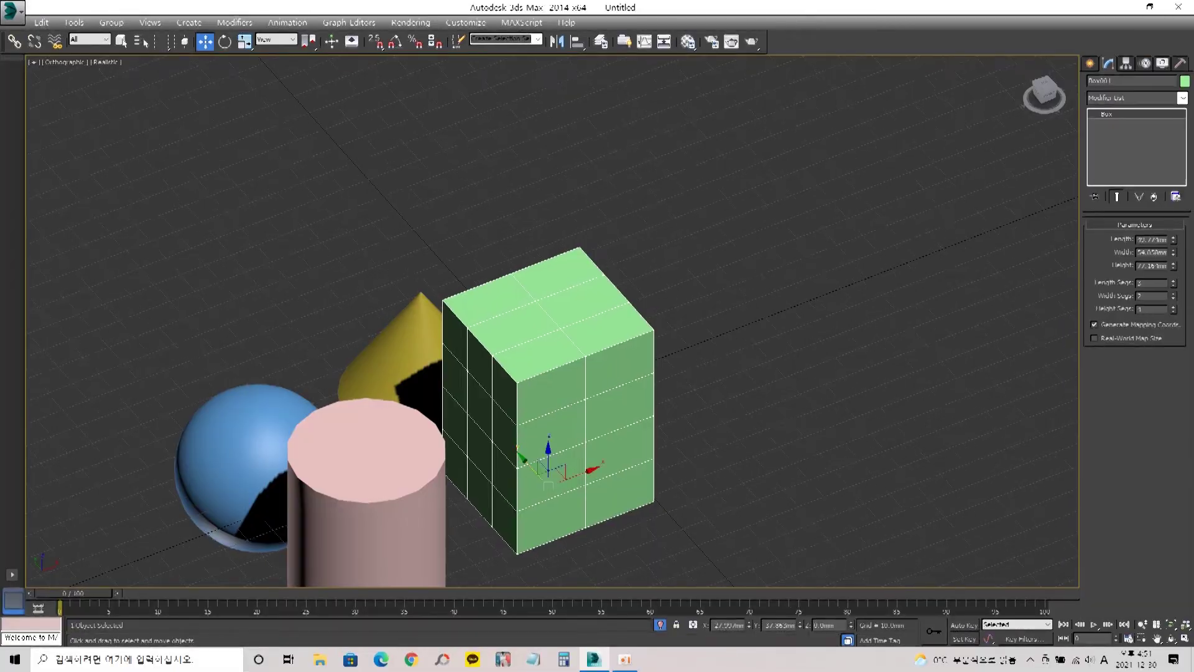
drag(526, 461, 746, 419)
middle_drag(746, 418, 756, 295)
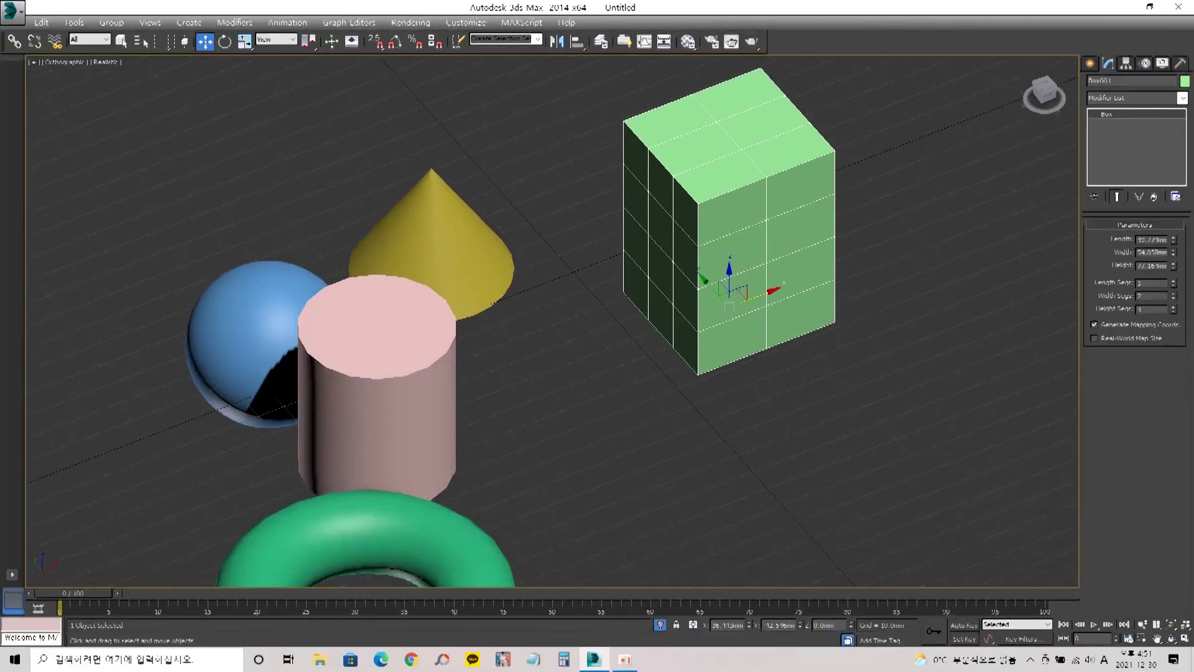
- Select the cylinder together with the box and isolate the pair
scroll(526, 336, down, 6)
scroll(510, 347, up, 4)
click(547, 374)
click(445, 367)
ctrl+click(690, 249)
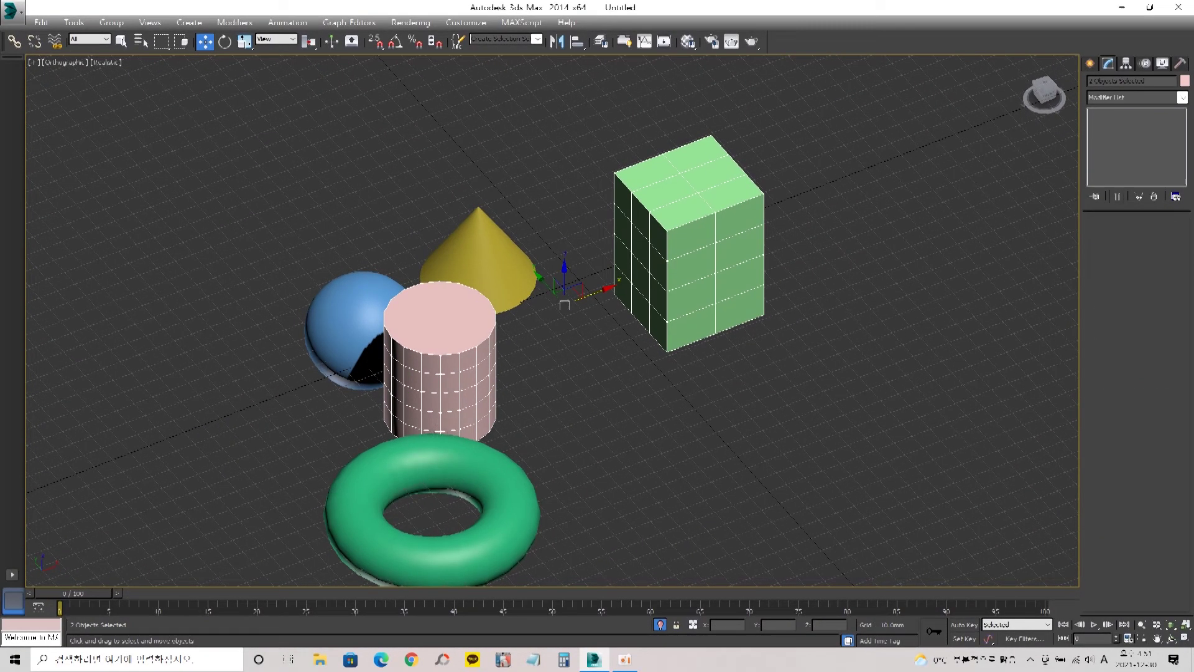
key(alt+q)
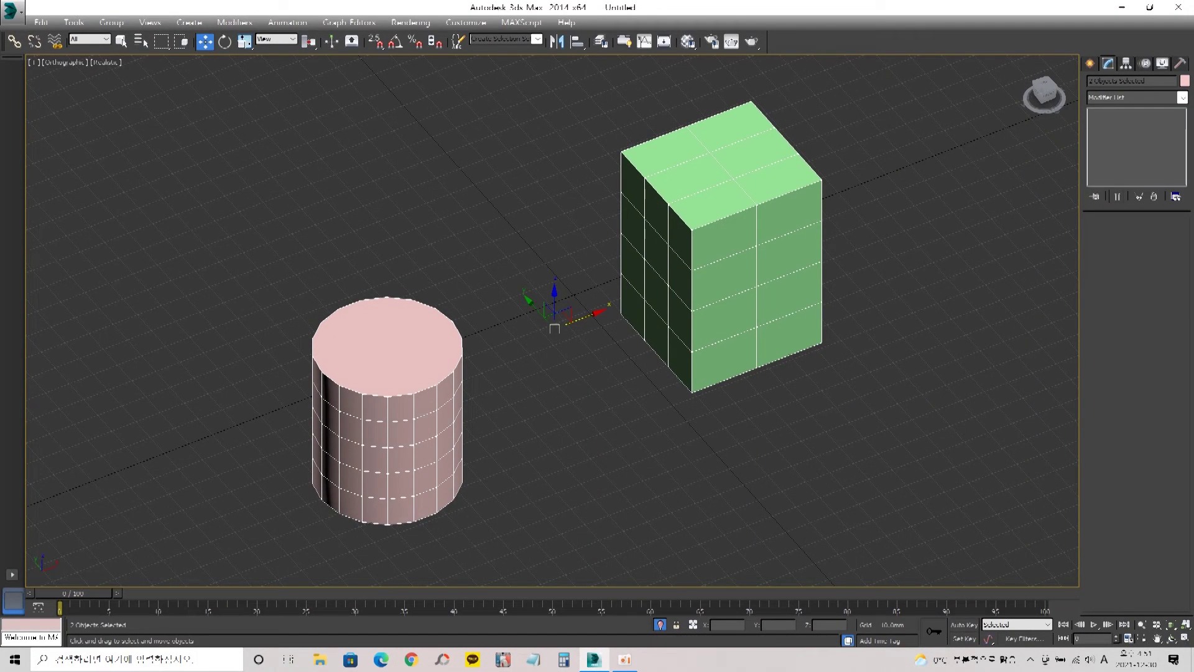
scroll(676, 321, down, 5)
scroll(675, 321, up, 3)
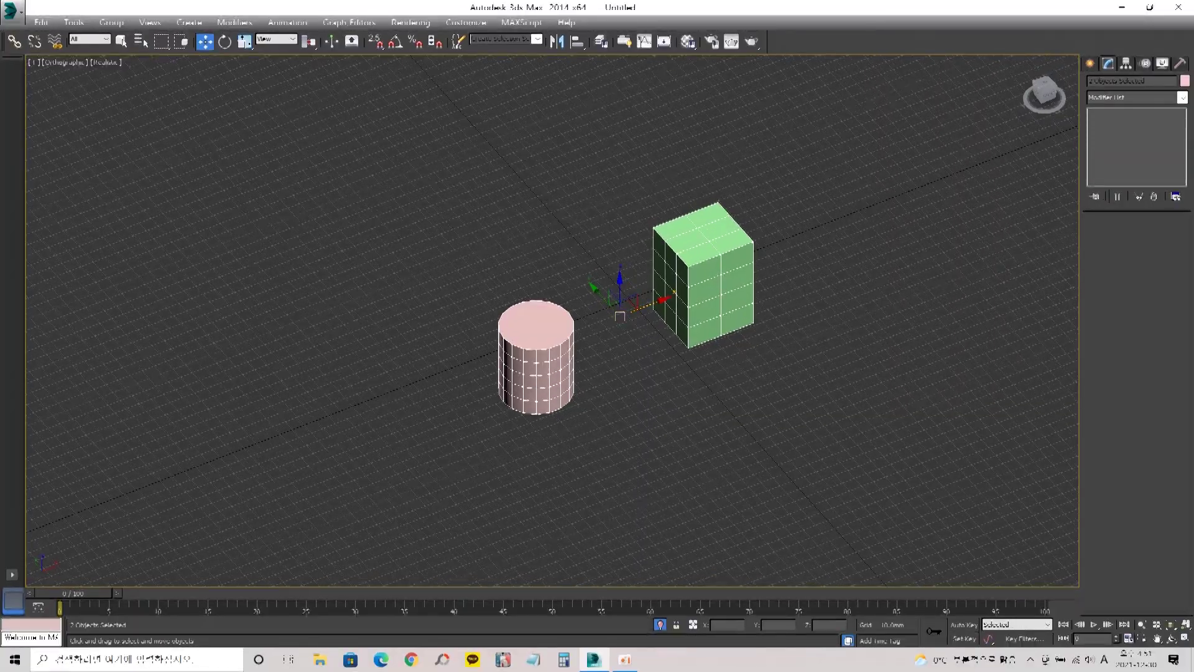
- Unhide the sphere, cone and torus hidden by isolating the cylinder and box
right_click(607, 264)
key(Escape)
right_click(588, 252)
click(640, 195)
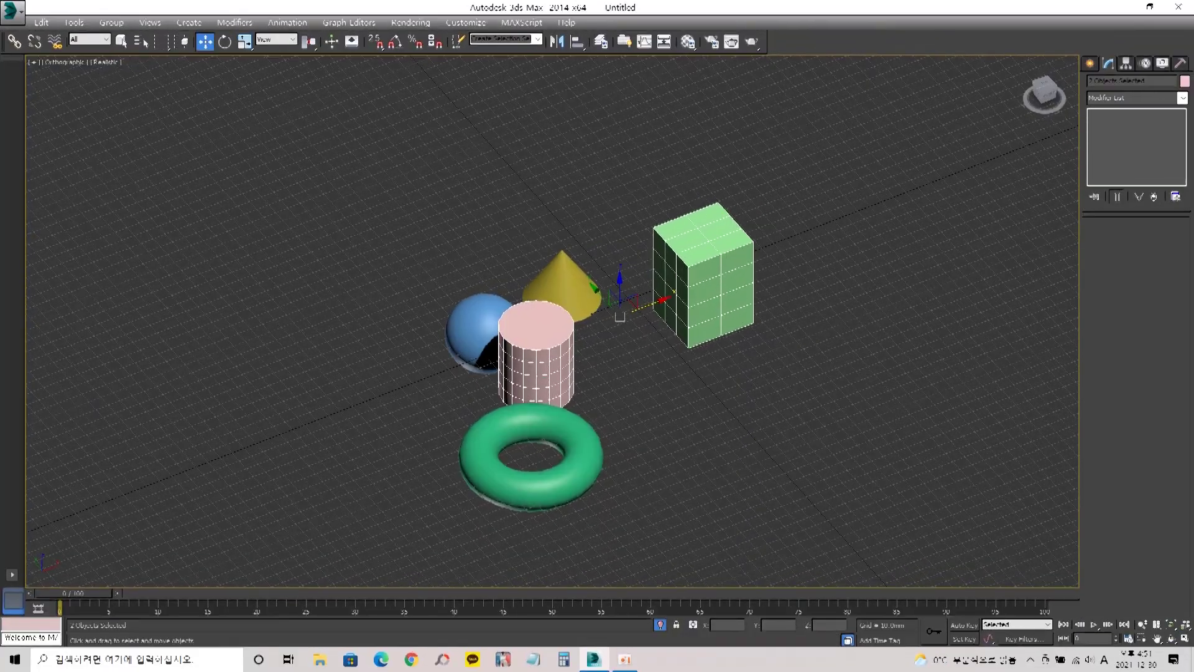
- Move the cylinder and the box individually until they stand close together apart from the other primitives, and deselect everything
click(538, 361)
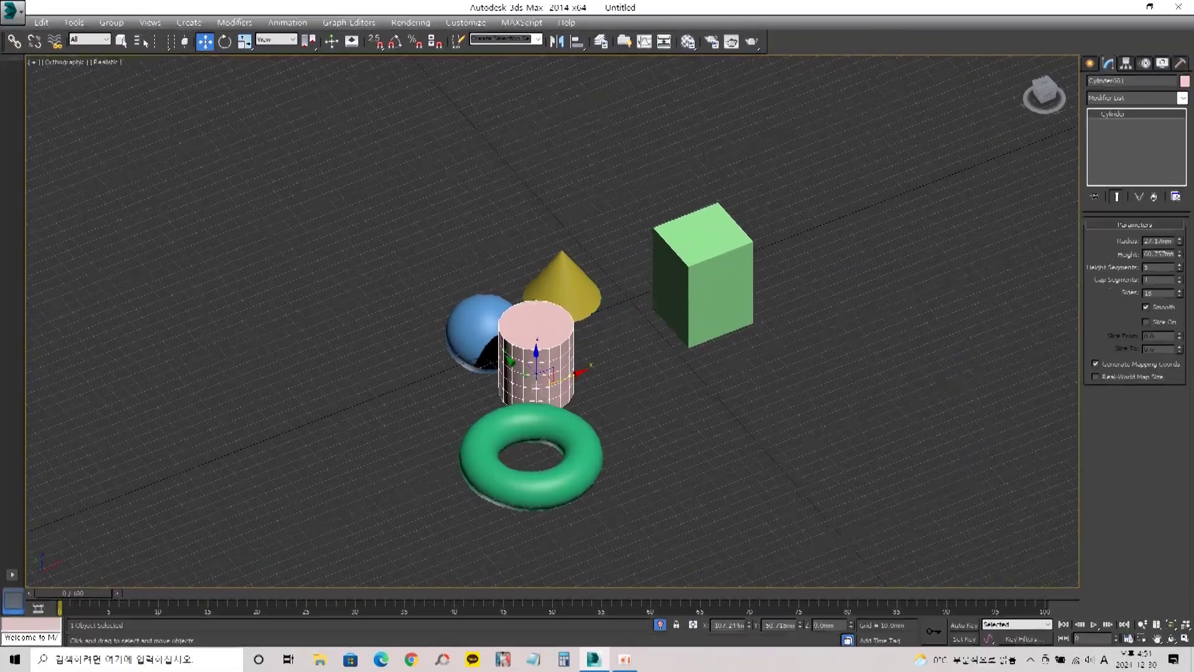
drag(538, 361, 606, 335)
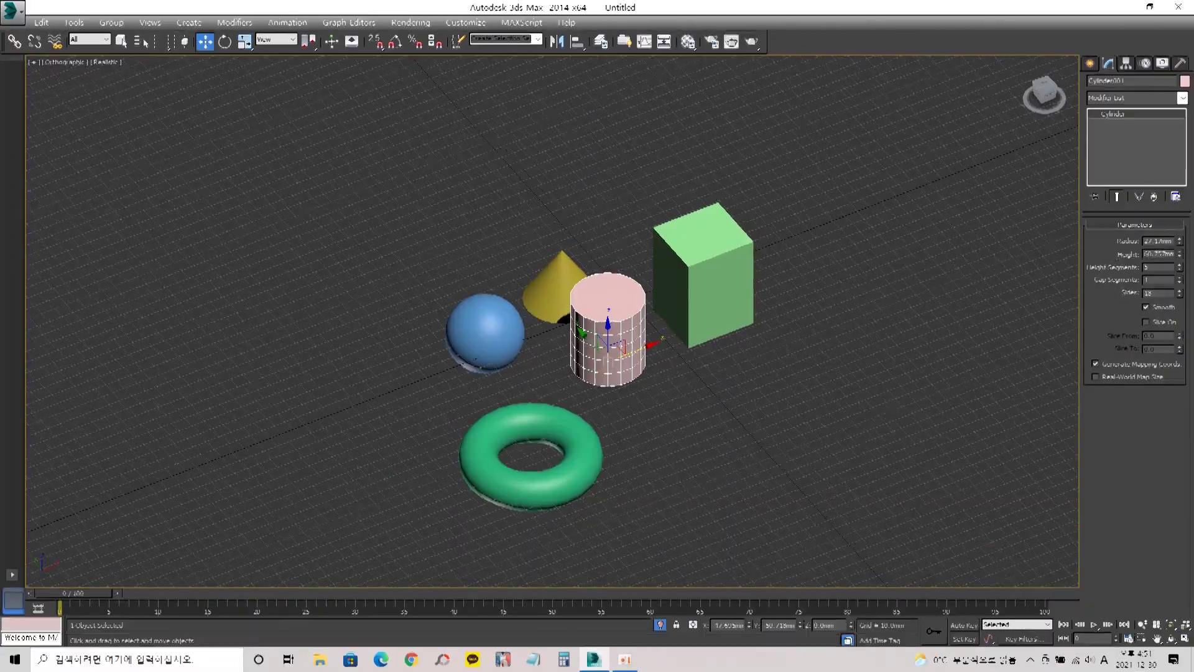
click(715, 280)
drag(716, 280, 783, 355)
click(607, 348)
drag(607, 349, 706, 309)
key(ctrl+d)
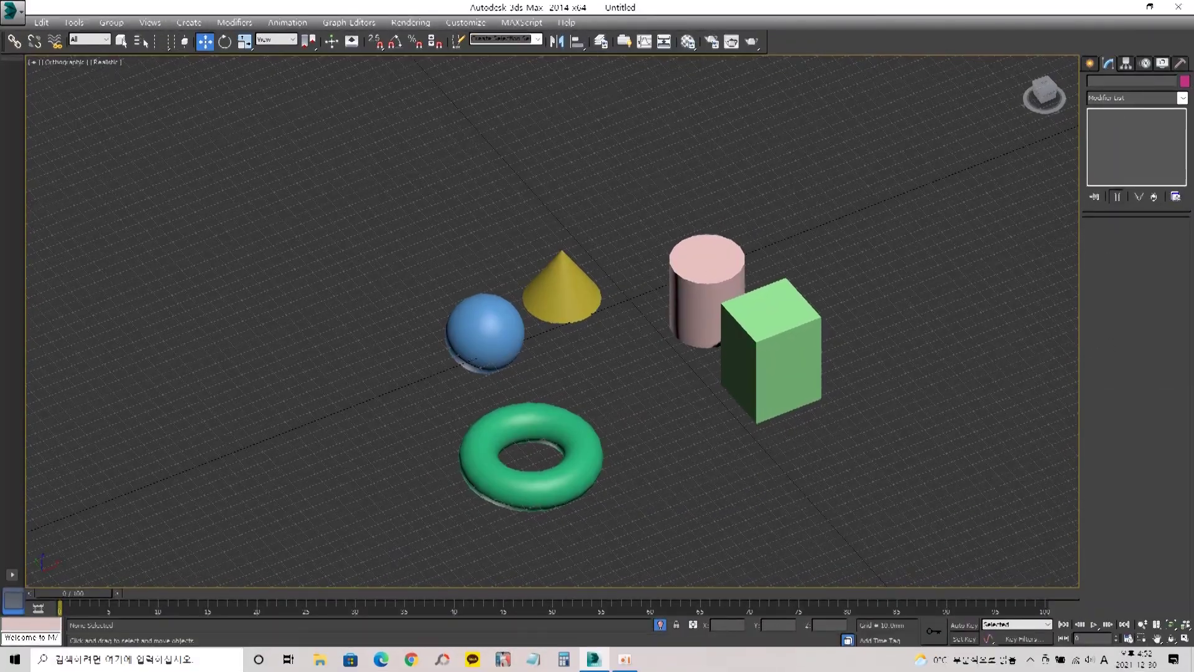
- Group the cylinder and the box as one object and ungroup them again
drag(809, 352, 810, 354)
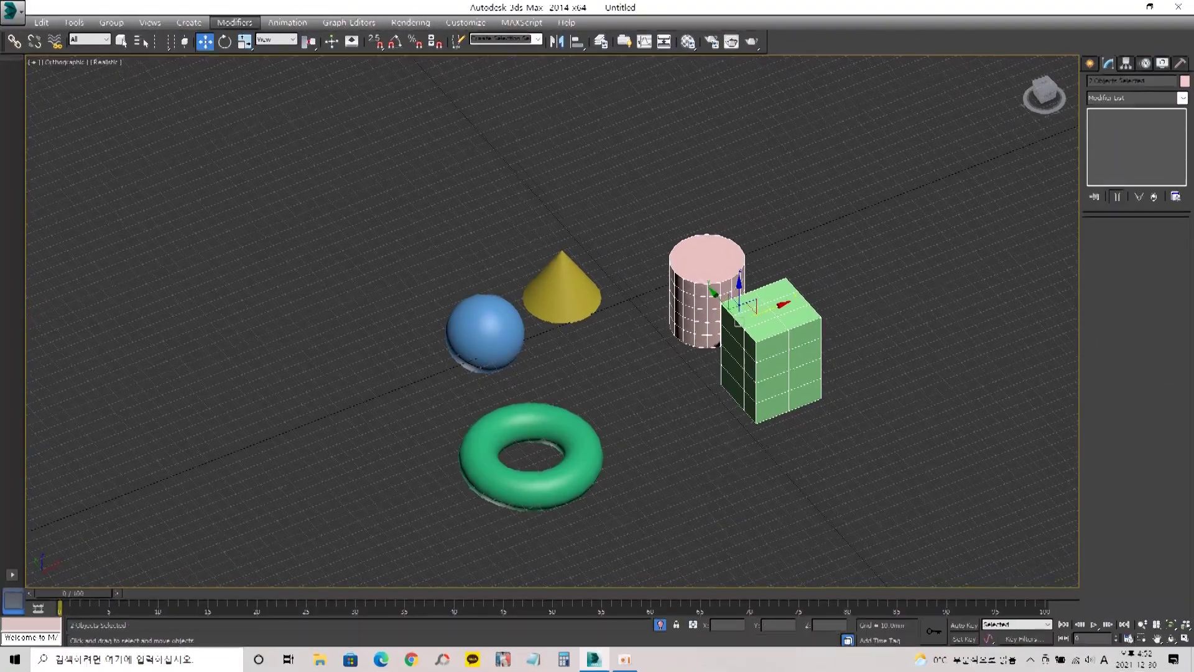
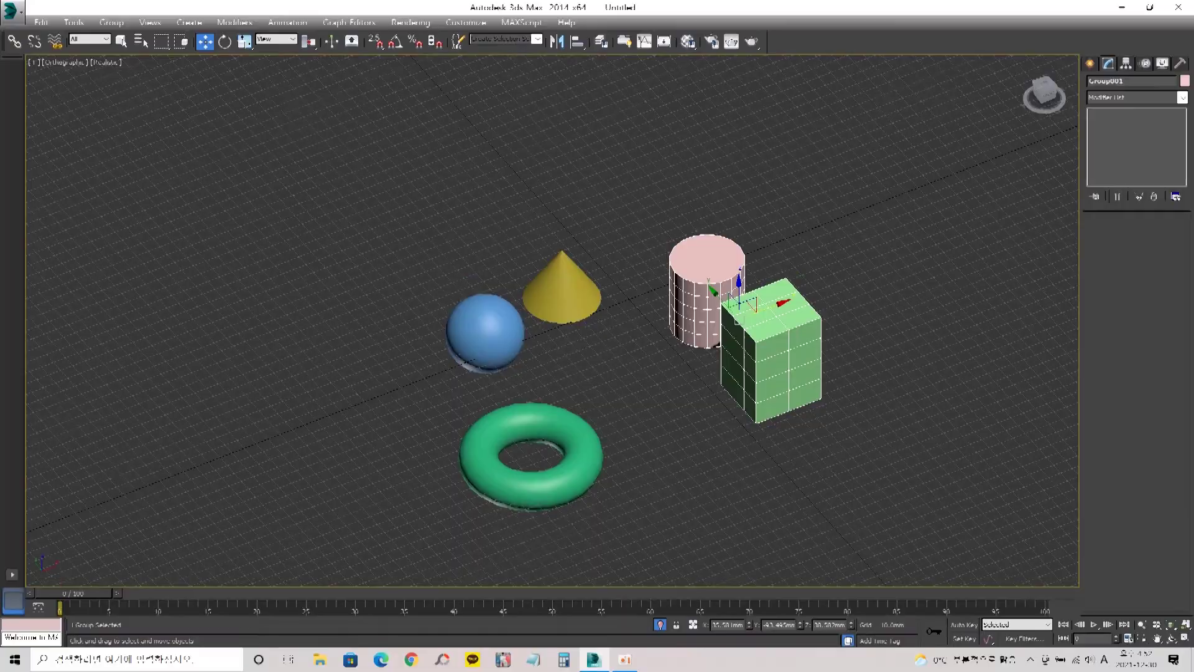
click(691, 311)
click(149, 23)
click(150, 23)
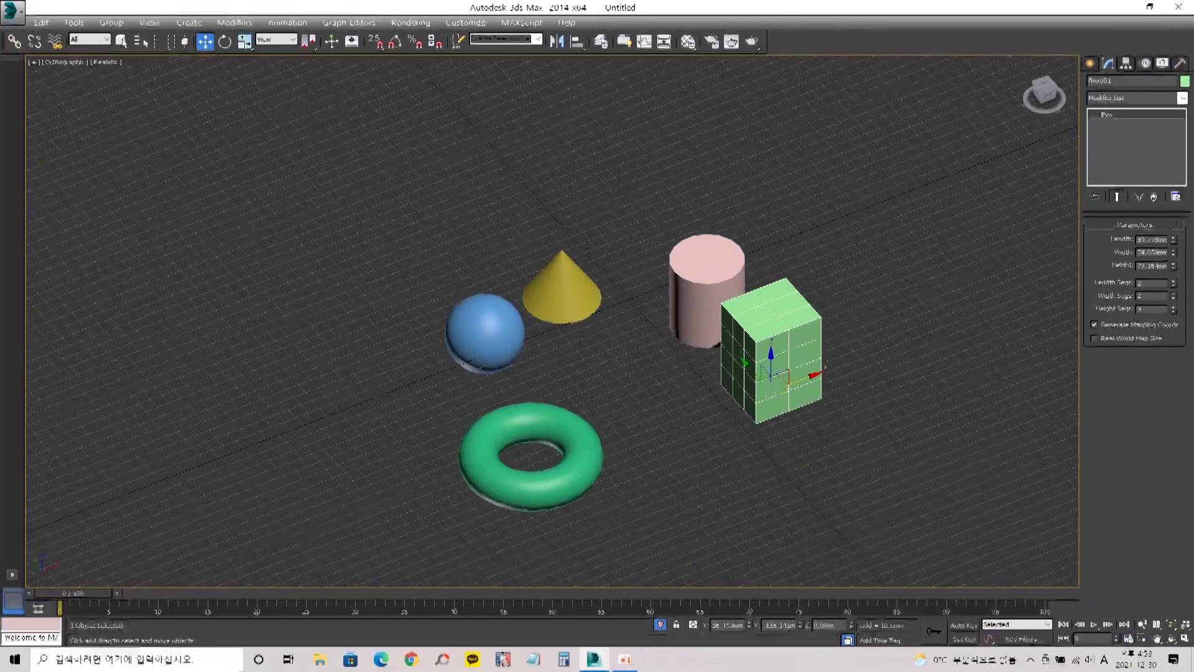
- Isolate the box and toggle the edged-faces display so its segment edges are drawn even when it is unselected
key(z)
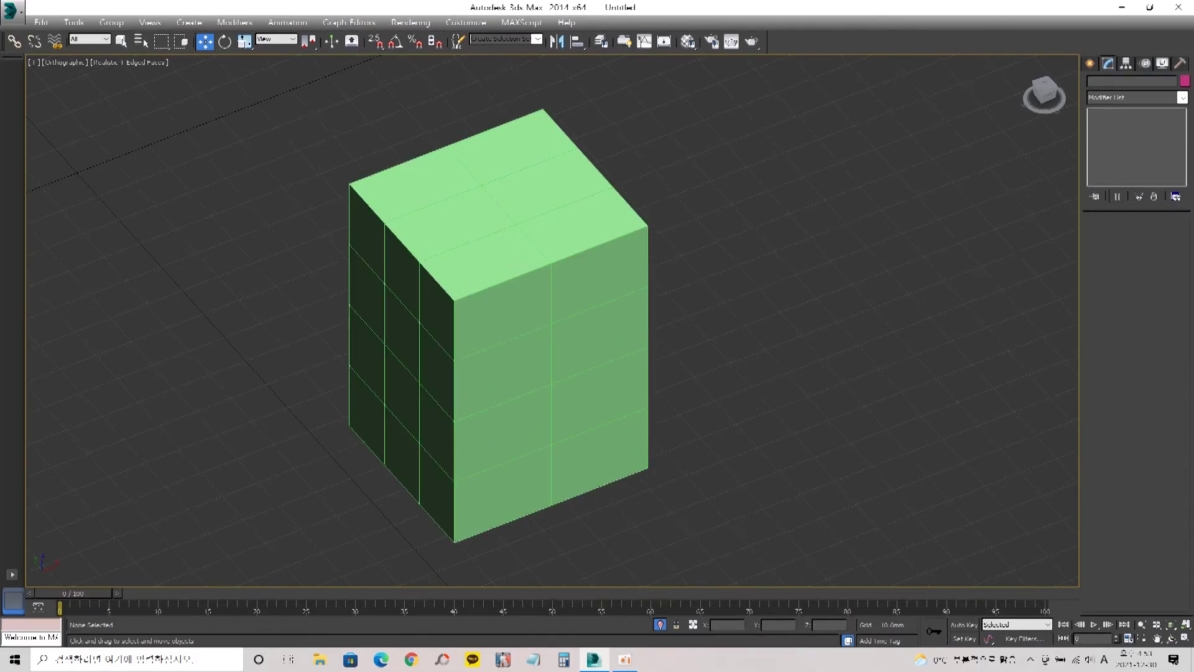
key(F4)
key(ctrl+a)
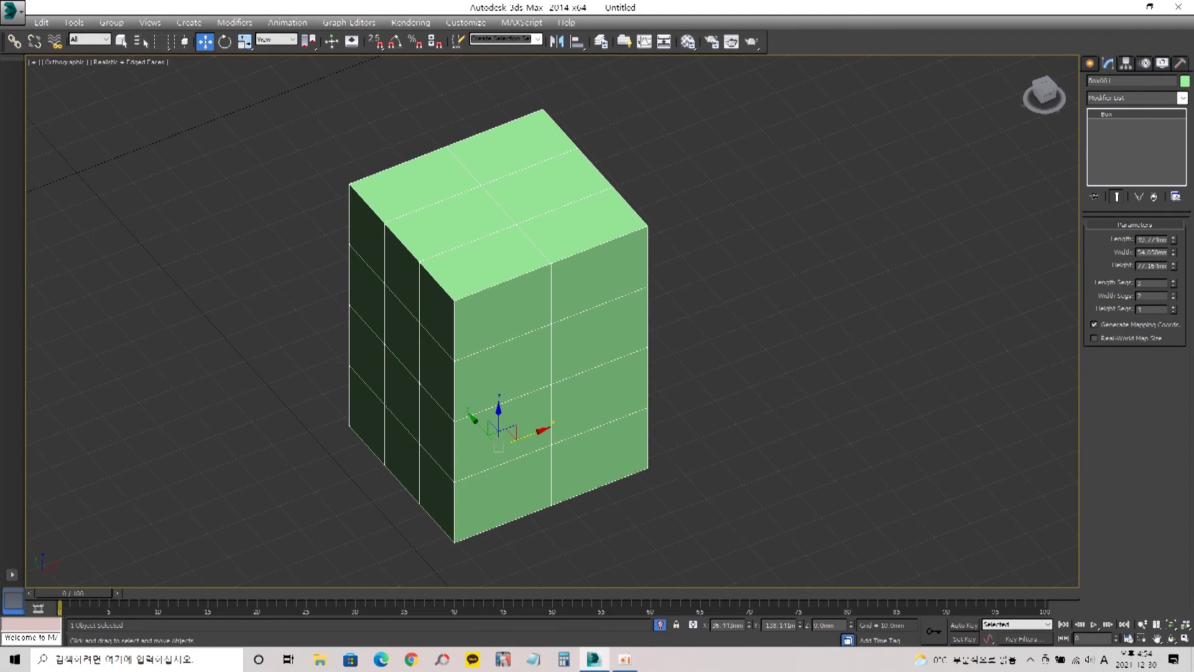
key(F4)
key(F4)
key(ctrl+d)
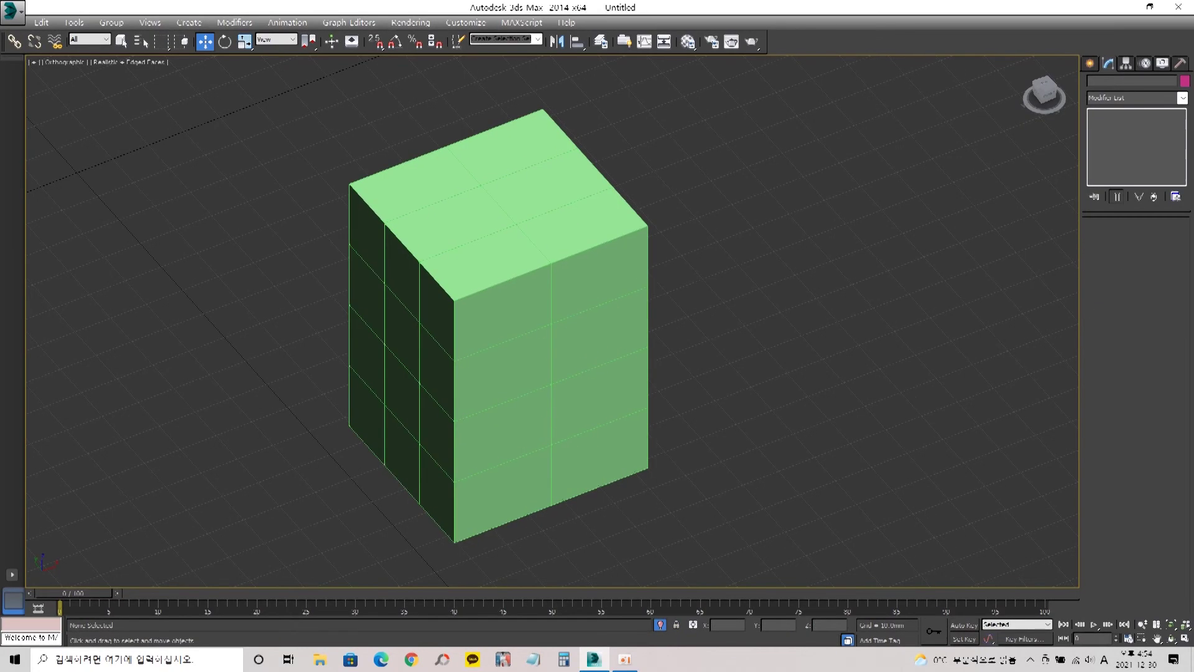
scroll(746, 255, down, 5)
scroll(747, 255, up, 3)
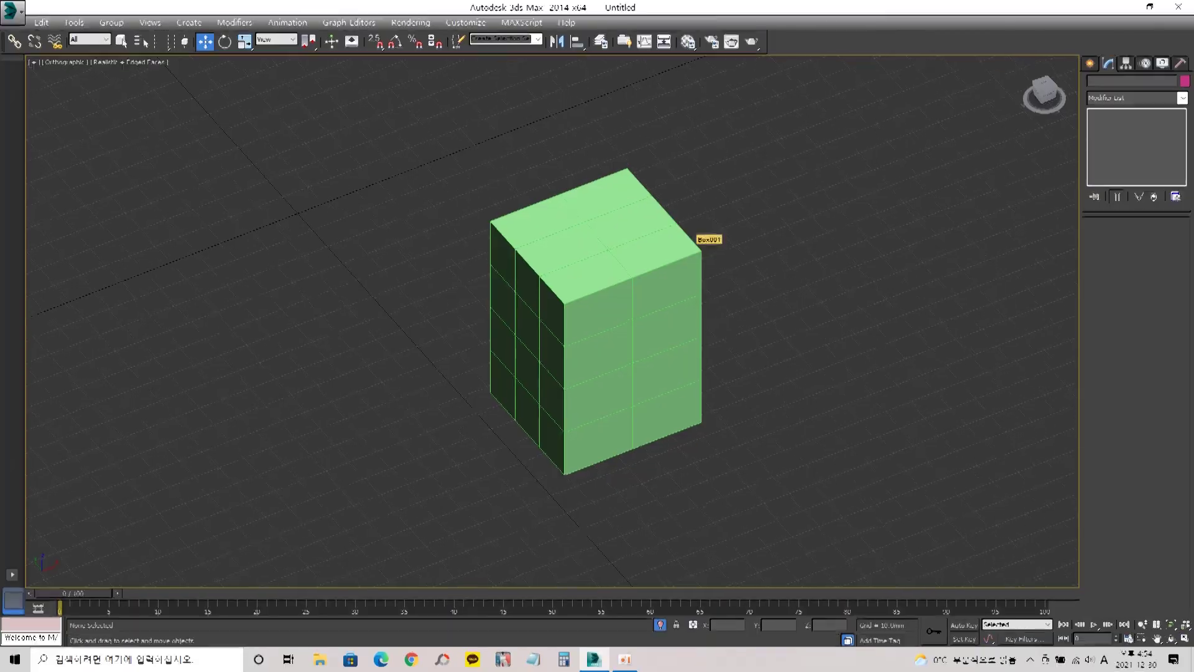
- Delete the box and all remaining primitives to empty the scene
click(622, 280)
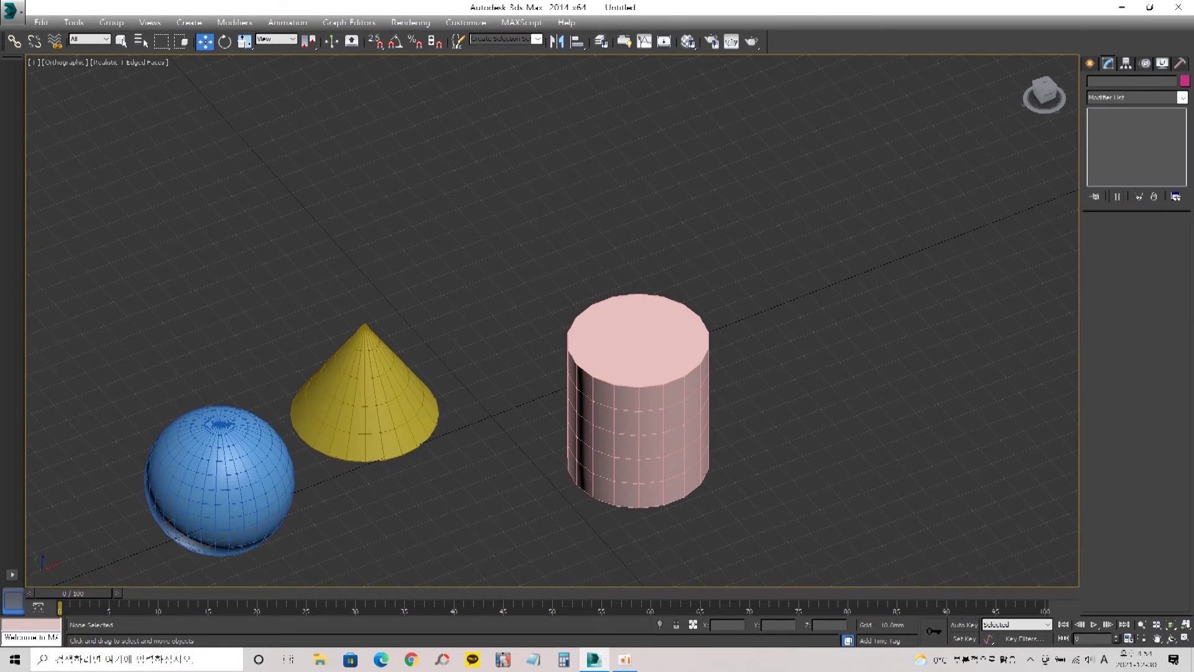
scroll(553, 320, down, 15)
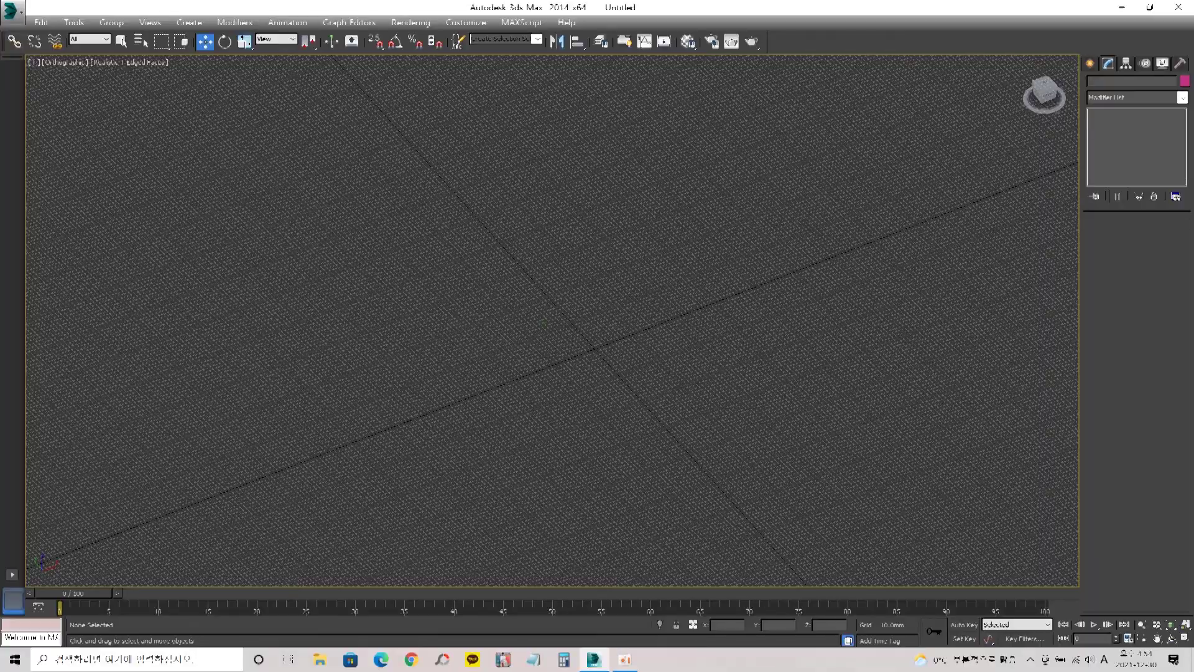
- Draw a box primitive in the viewport across the grid centre
drag(653, 224, 595, 421)
click(594, 284)
key(w)
scroll(653, 277, down, 5)
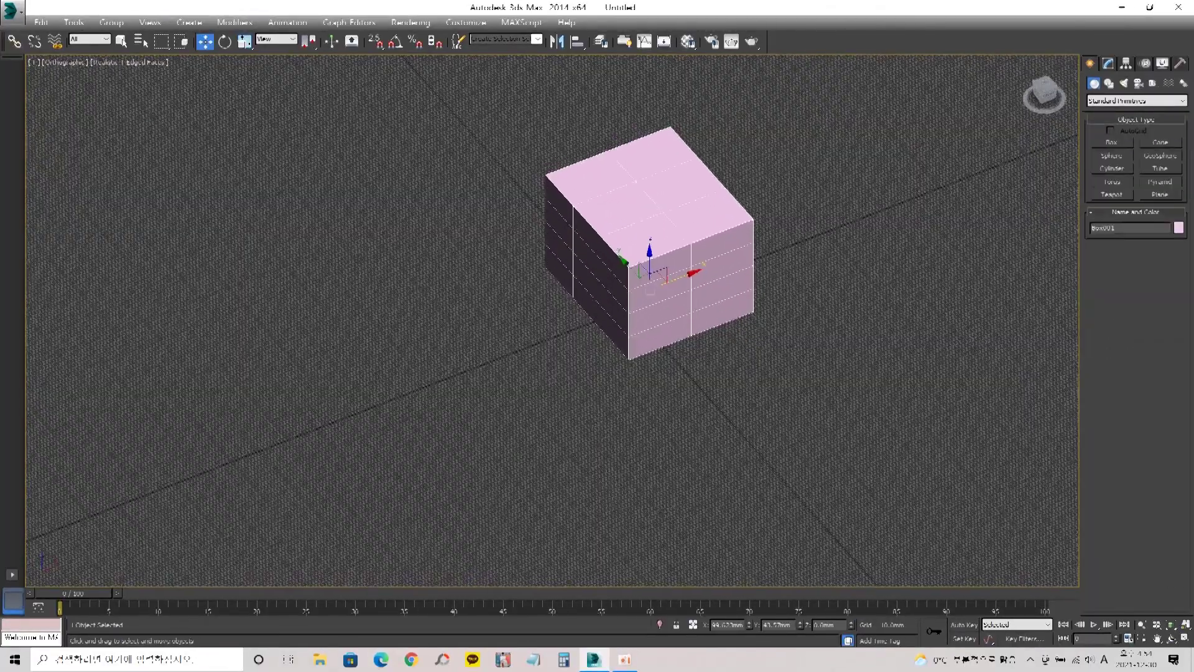
scroll(622, 298, up, 10)
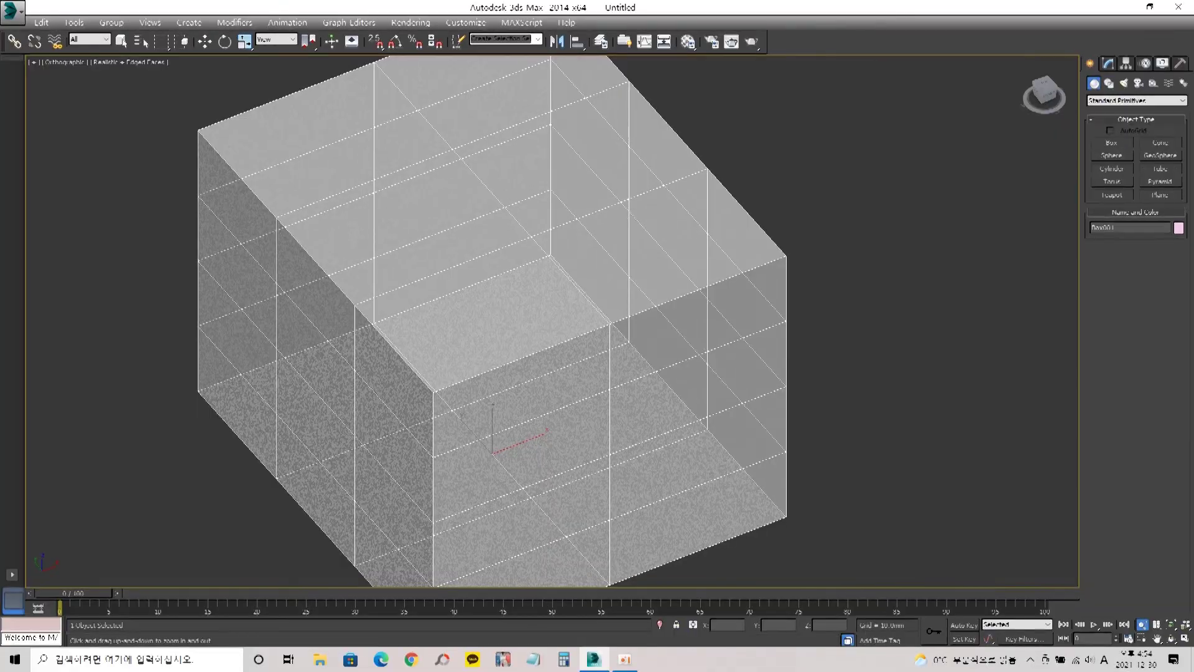
- Toggle the see-through display of the box on and off, and delete the box
key(w)
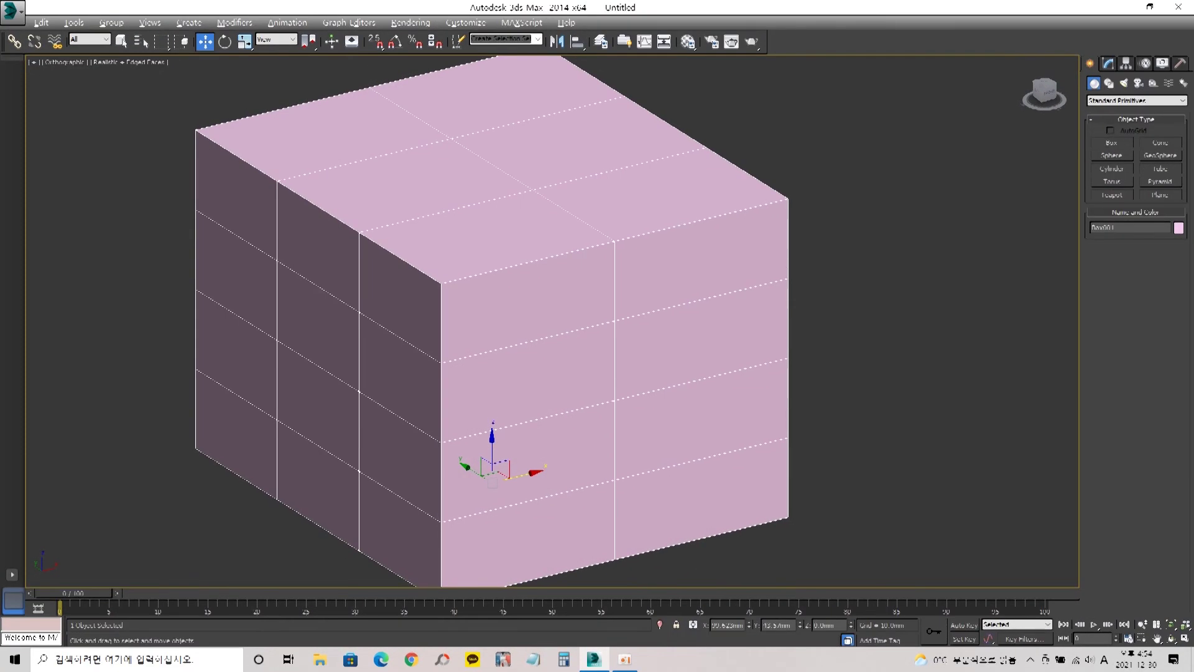
key(alt+x)
key(alt+x)
key(alt+x)
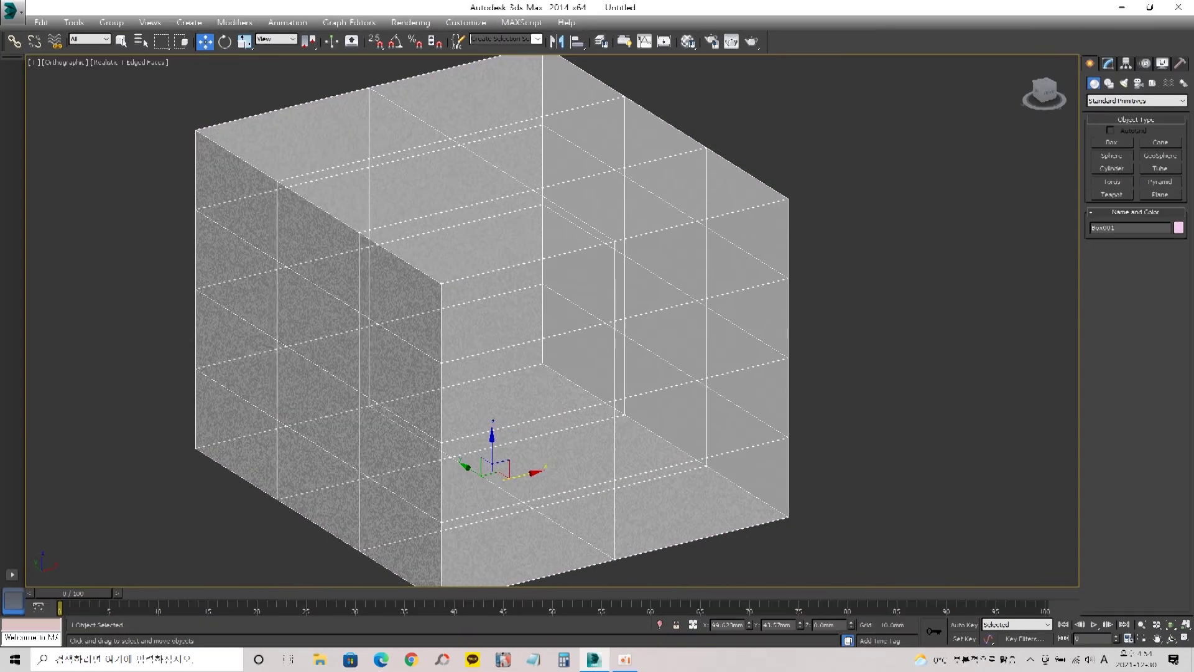
key(ctrl+r)
drag(535, 311, 571, 330)
key(w)
scroll(497, 317, down, 4)
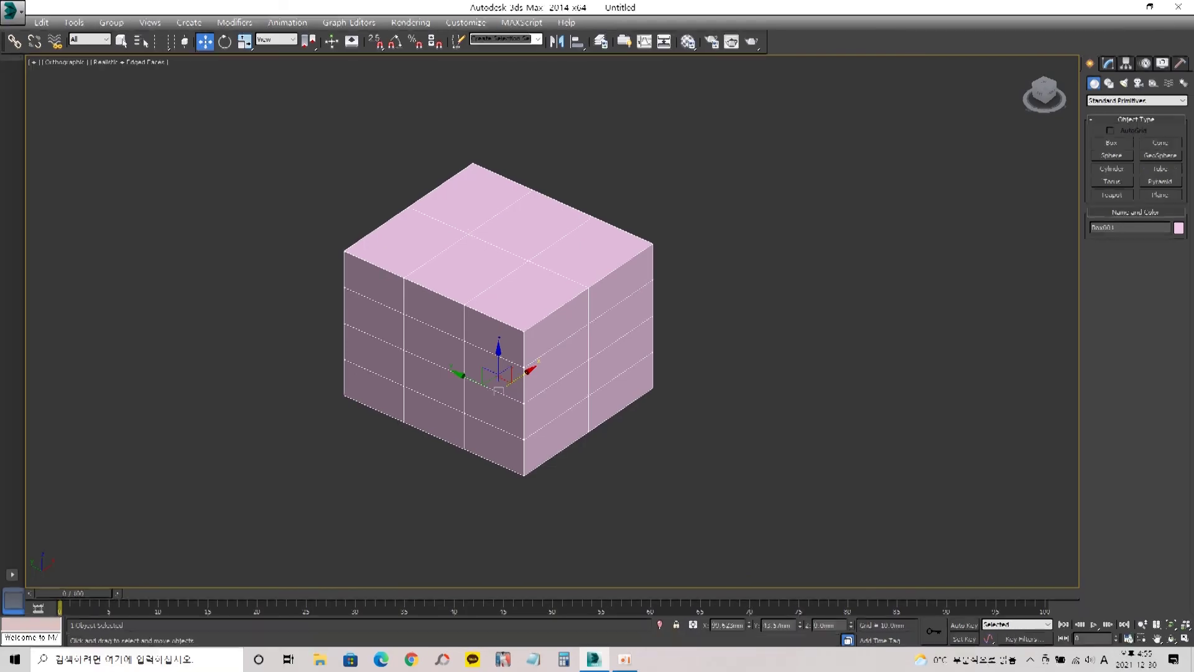
key(Delete)
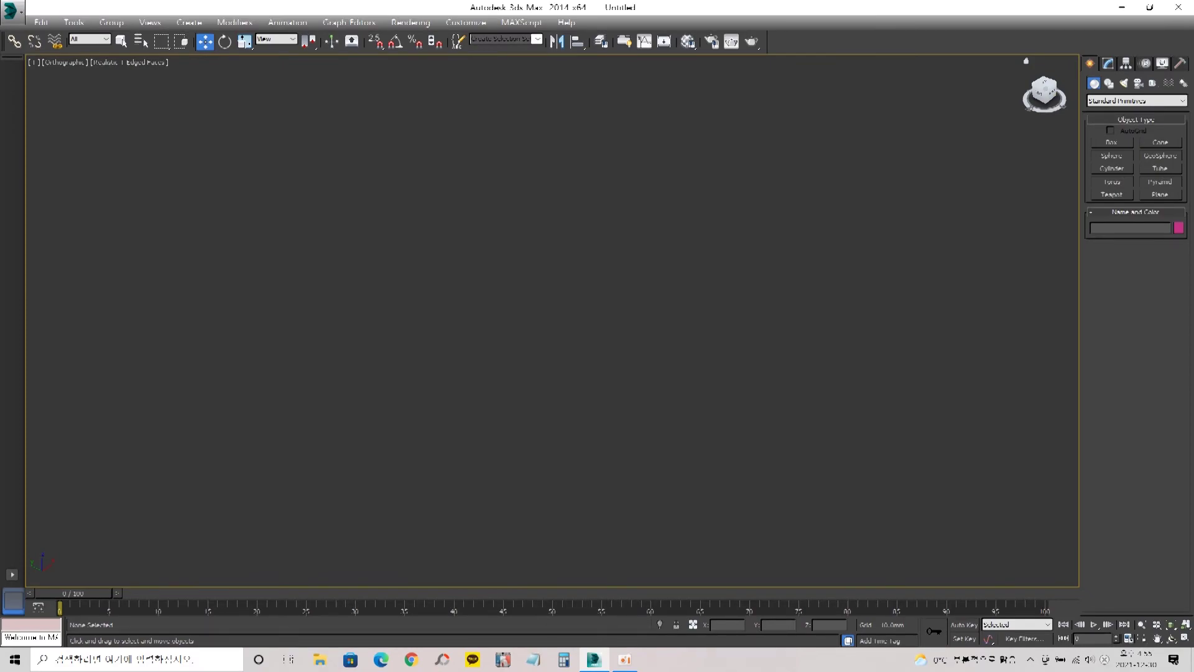
- Draw a new box about 407 mm long, 401 mm wide and 362 mm high, and open its parameters for modification
click(1112, 143)
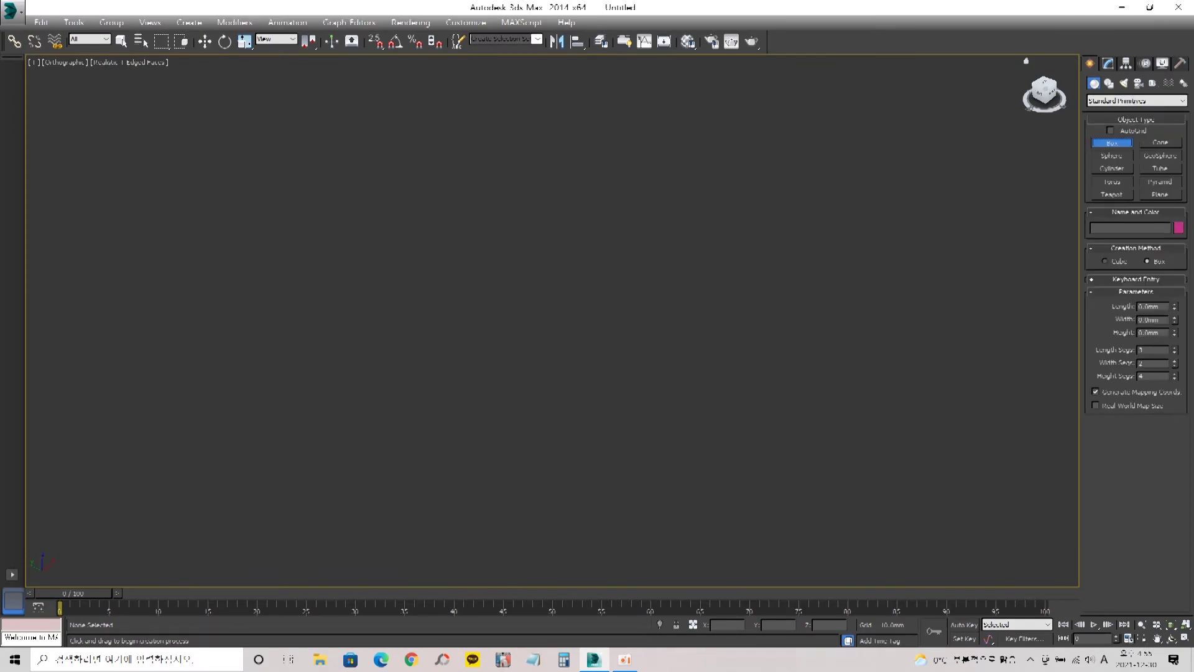
drag(348, 358, 612, 343)
click(612, 206)
key(w)
click(1108, 64)
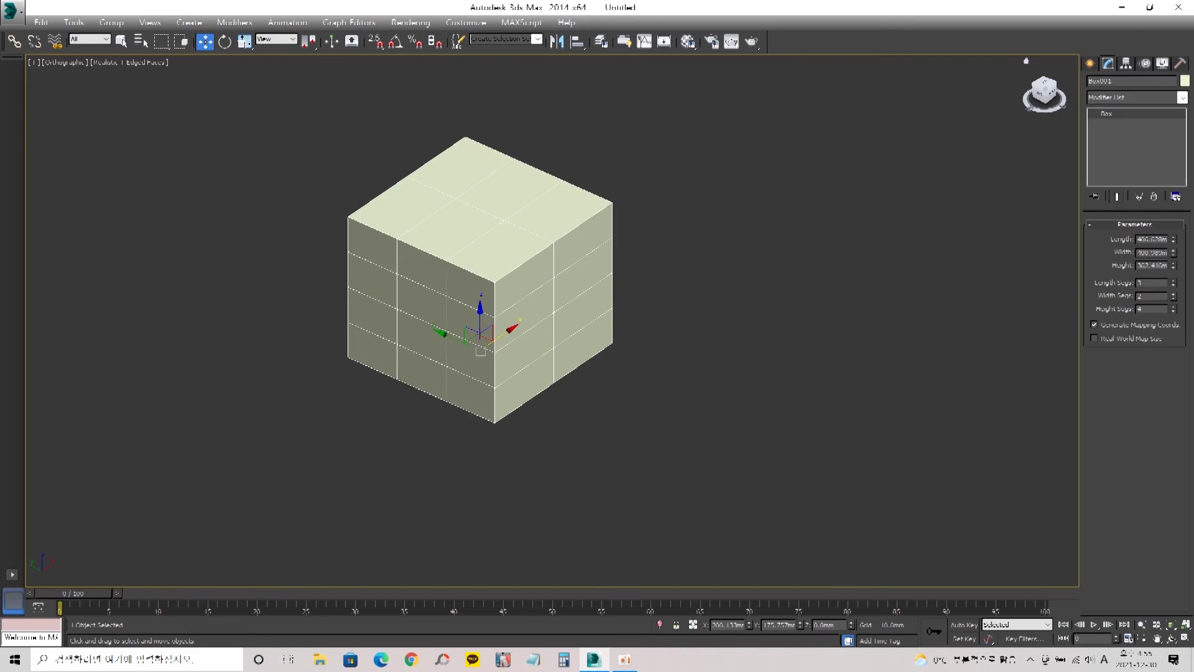
- Set the box's length, width and height segments all to 1
click(1174, 285)
click(1174, 285)
click(1174, 299)
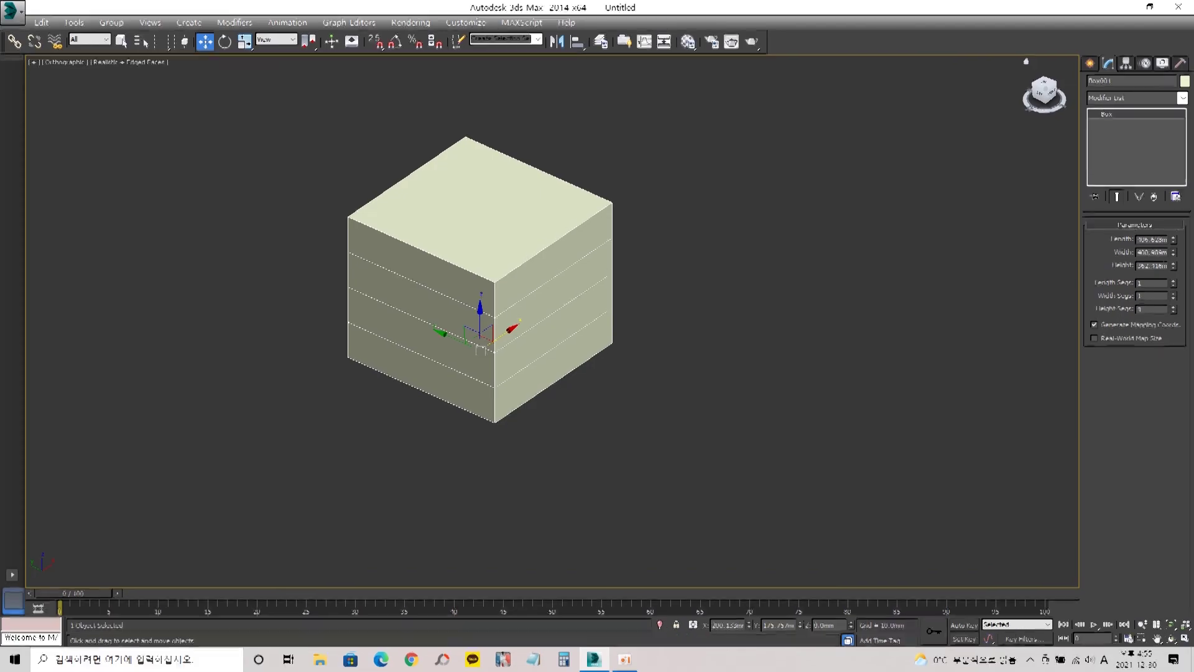
click(1174, 311)
click(1174, 312)
middle_drag(481, 350, 385, 429)
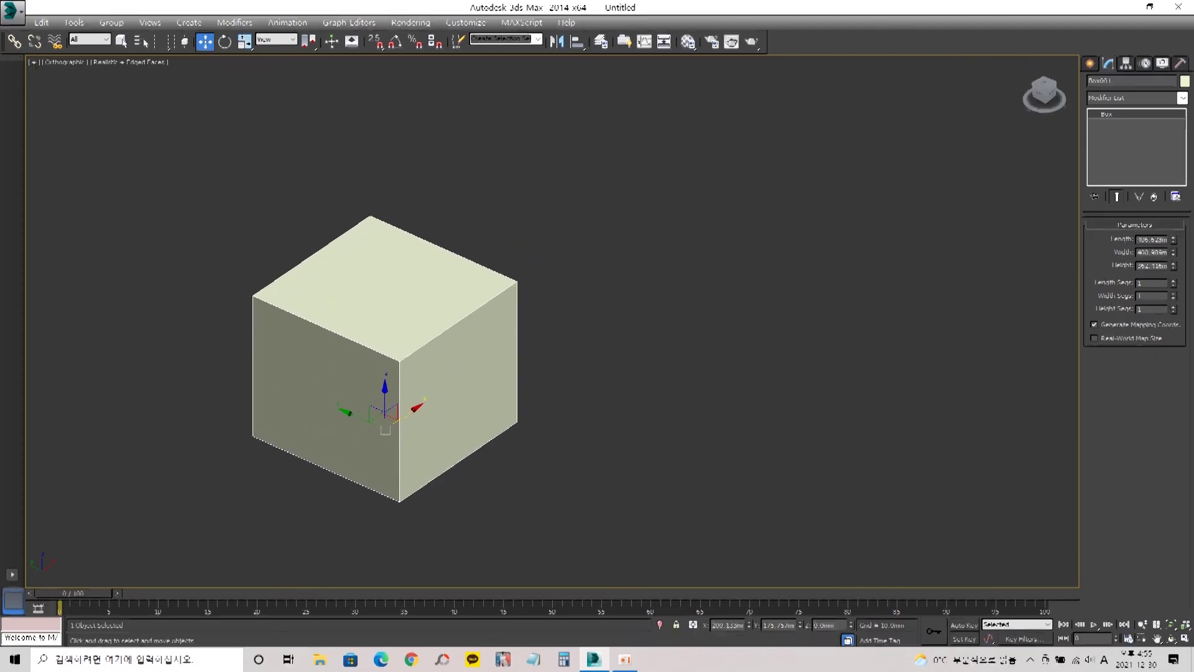
- Clone the box along the X axis and clone both boxes along the Y axis to form four spaced corner cubes
shift+drag(401, 409, 636, 257)
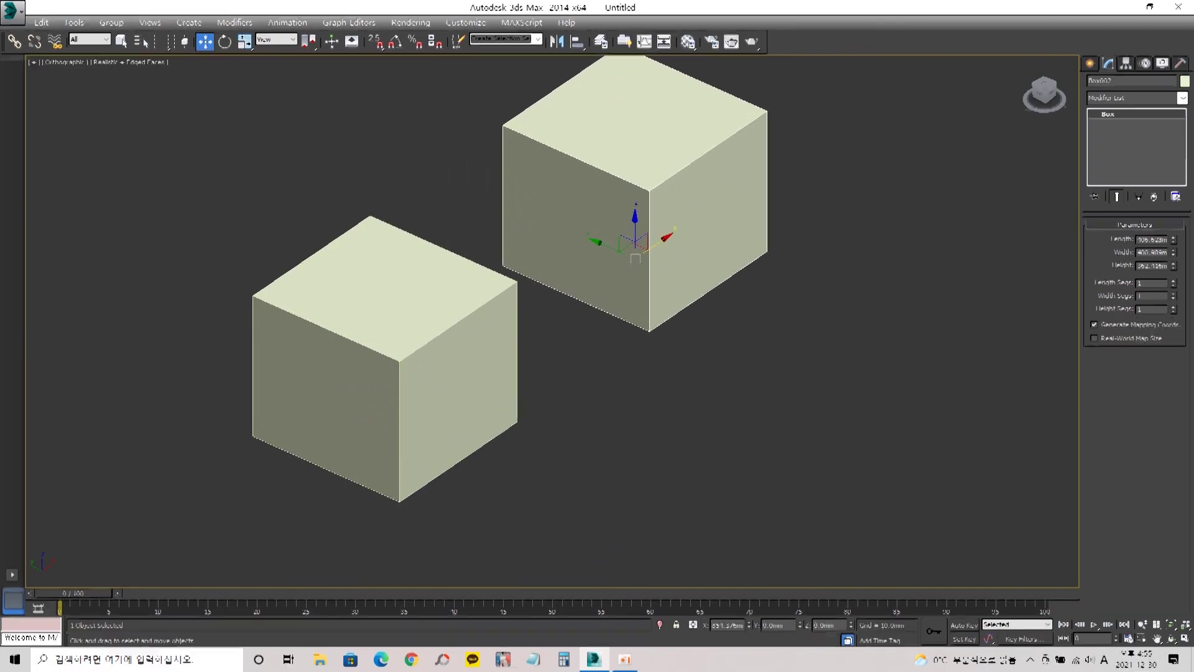
key(Return)
scroll(636, 257, down, 5)
middle_drag(636, 256, 497, 264)
ctrl+click(477, 296)
mouse_move(477, 298)
shift+mouse_down()
mouse_move(515, 293)
mouse_move(632, 367)
shift+mouse_up()
key(Return)
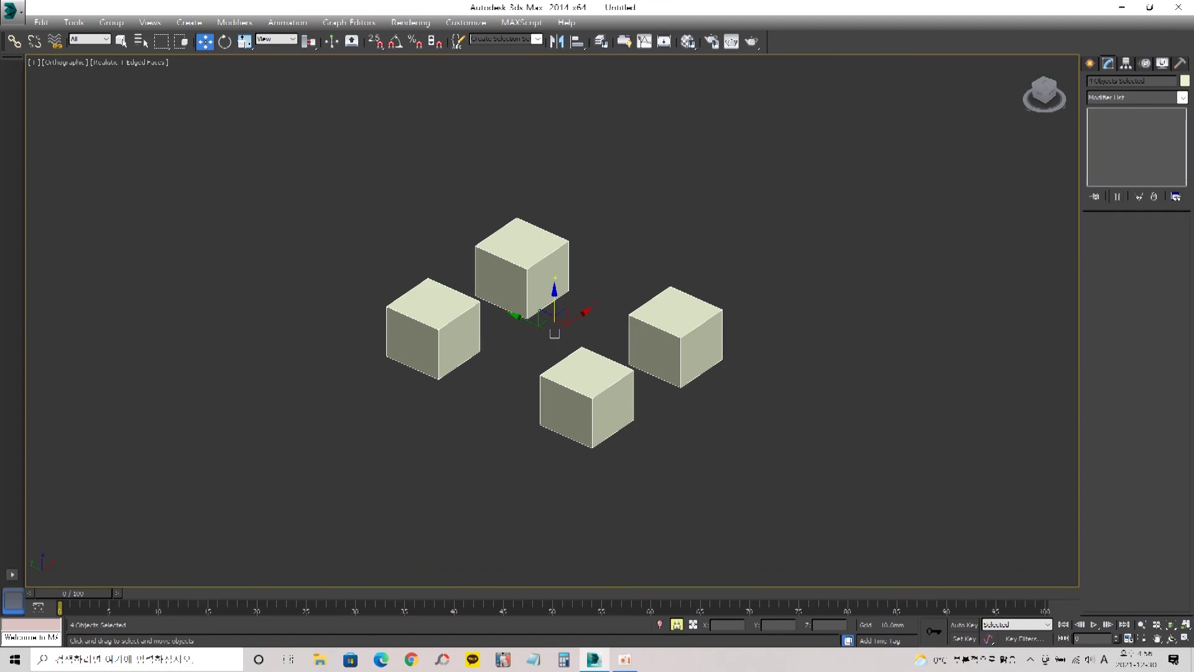
- Clone the four cubes upward along the Z axis to form a second layer above the first, and select one upper cube
shift+drag(554, 280, 554, 134)
click(597, 381)
middle_drag(597, 381, 465, 425)
click(545, 243)
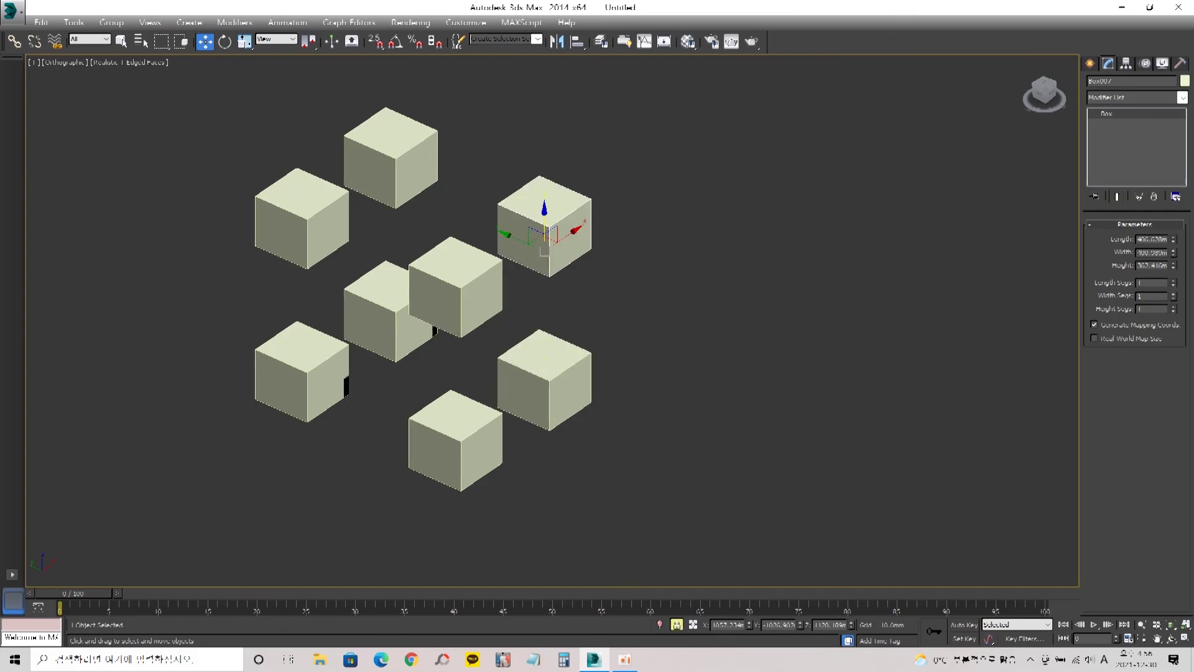
drag(544, 318, 544, 251)
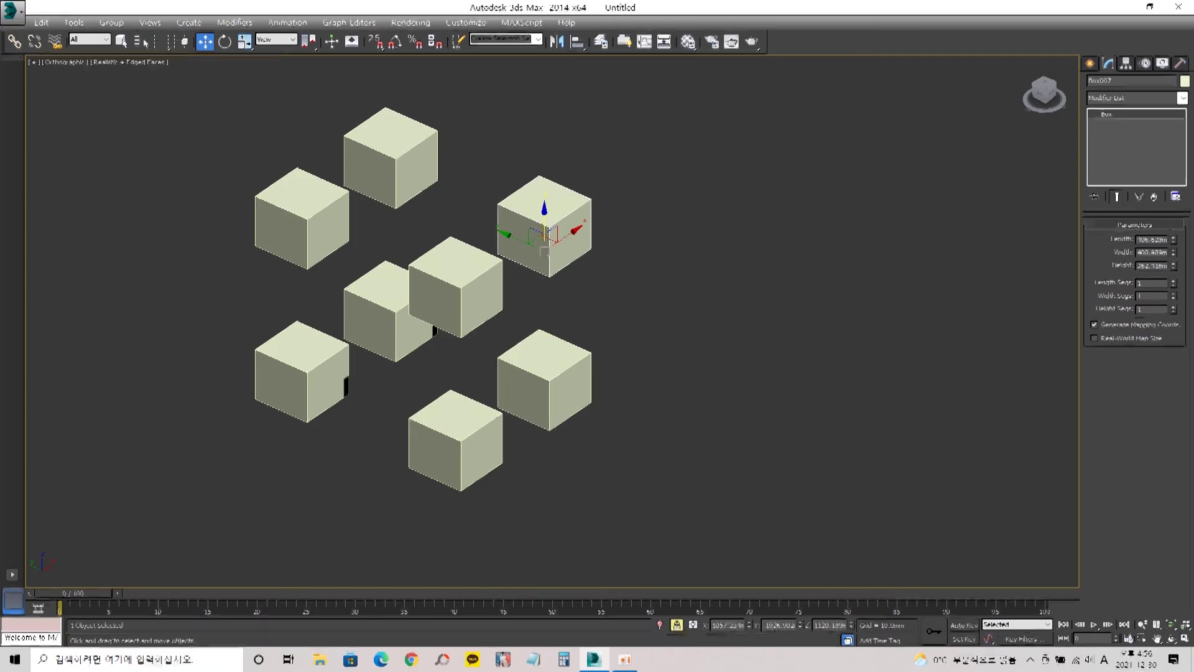
mouse_move(545, 250)
mouse_down()
mouse_move(544, 169)
mouse_move(544, 251)
mouse_up()
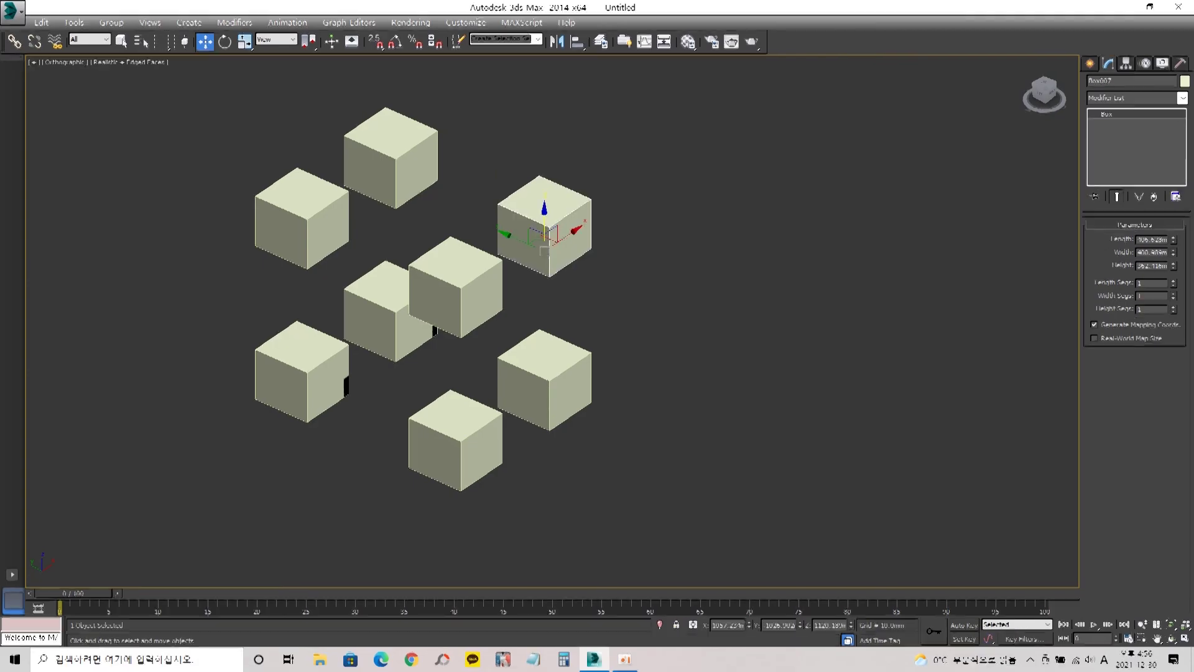
- With 3D snapping on, draw boxes about 755 mm high filling the vertical gaps between lower and upper cubes at two corners
middle_drag(544, 251, 634, 250)
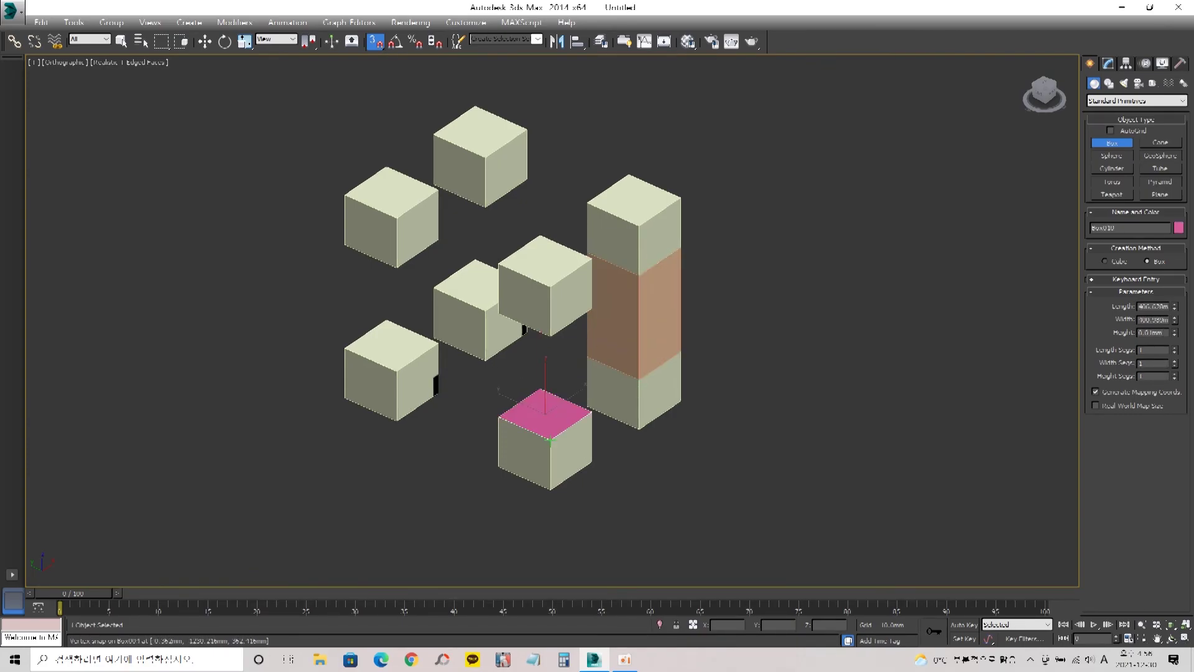
middle_drag(485, 361, 649, 233)
scroll(895, 351, up, 2)
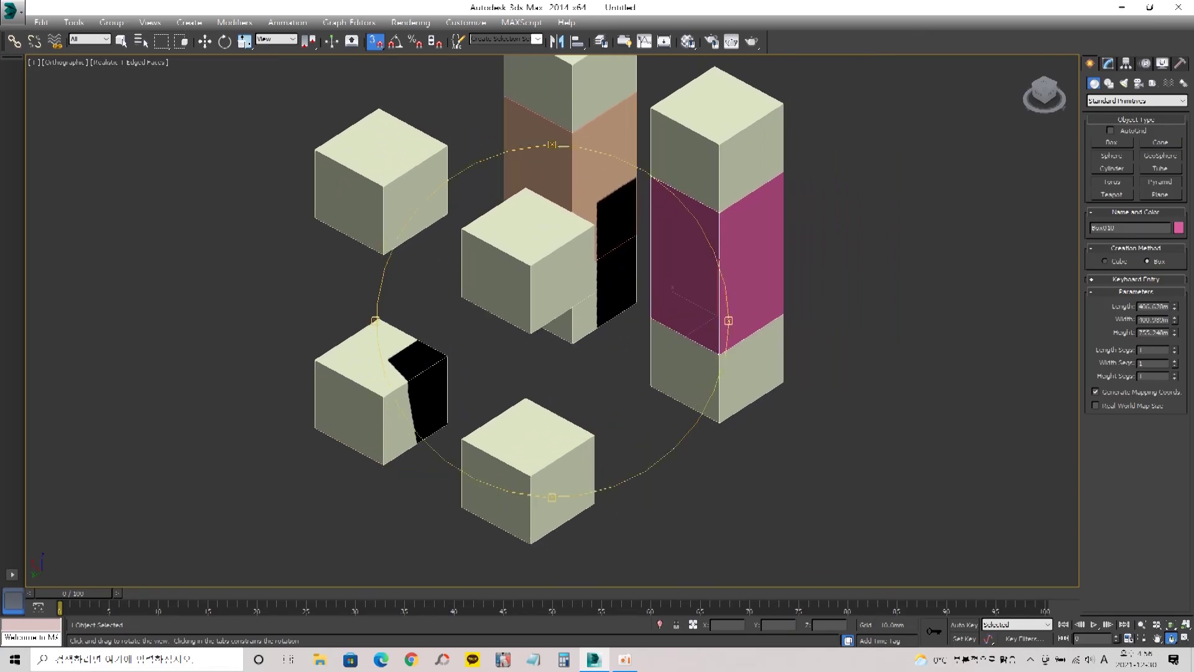
alt+middle_drag(714, 252, 740, 253)
click(1112, 143)
middle_drag(690, 343, 685, 290)
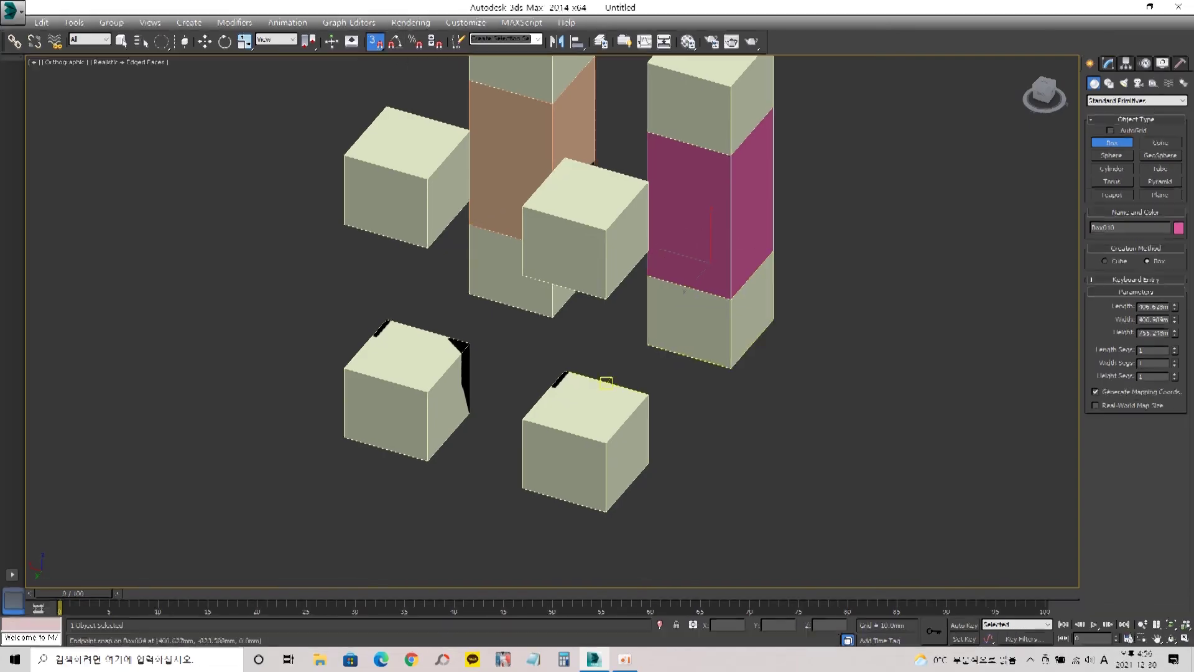
- Draw snapped boxes filling the vertical gaps between lower and upper cubes at the remaining two corners
click(564, 369)
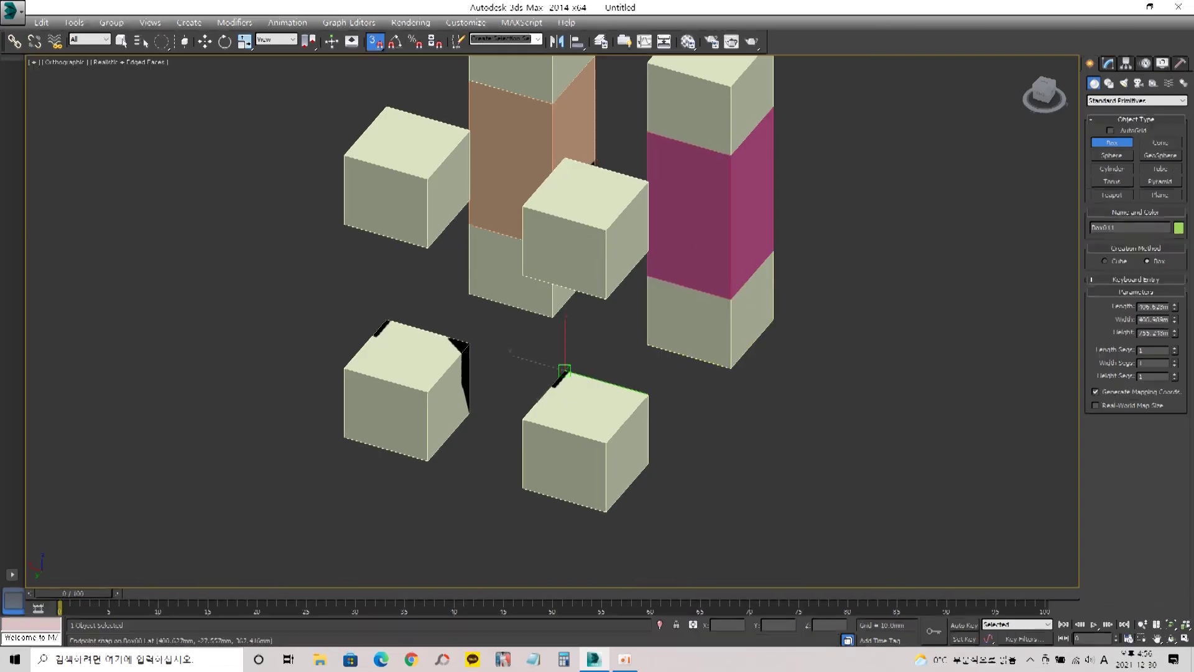
drag(565, 369, 606, 443)
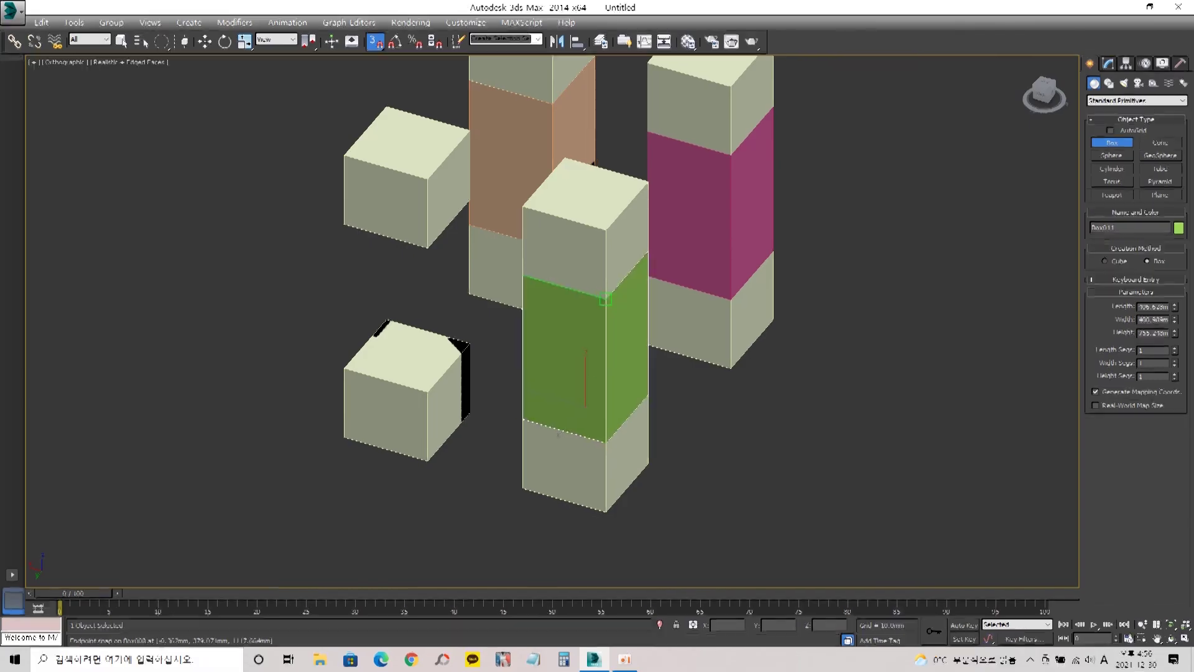
click(386, 319)
drag(386, 320, 428, 392)
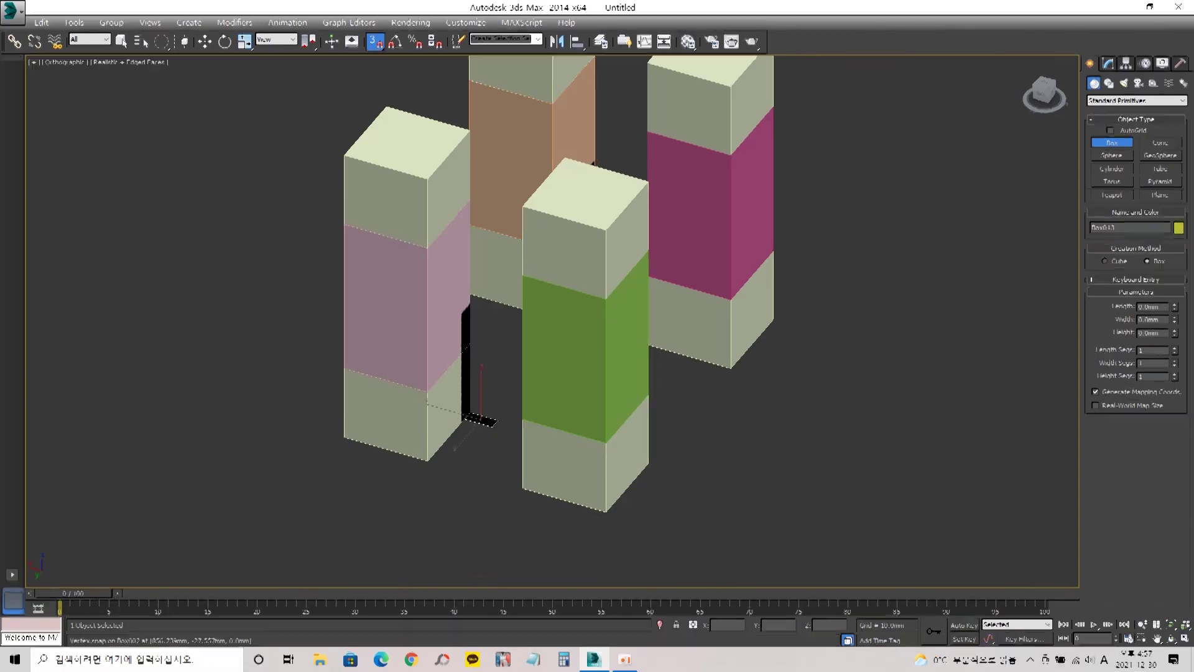
- Bridge the light pink and green columns with snapped boxes about 362 mm high, one between the bottom cubes and one between the top cubes
click(523, 420)
middle_drag(523, 420, 548, 460)
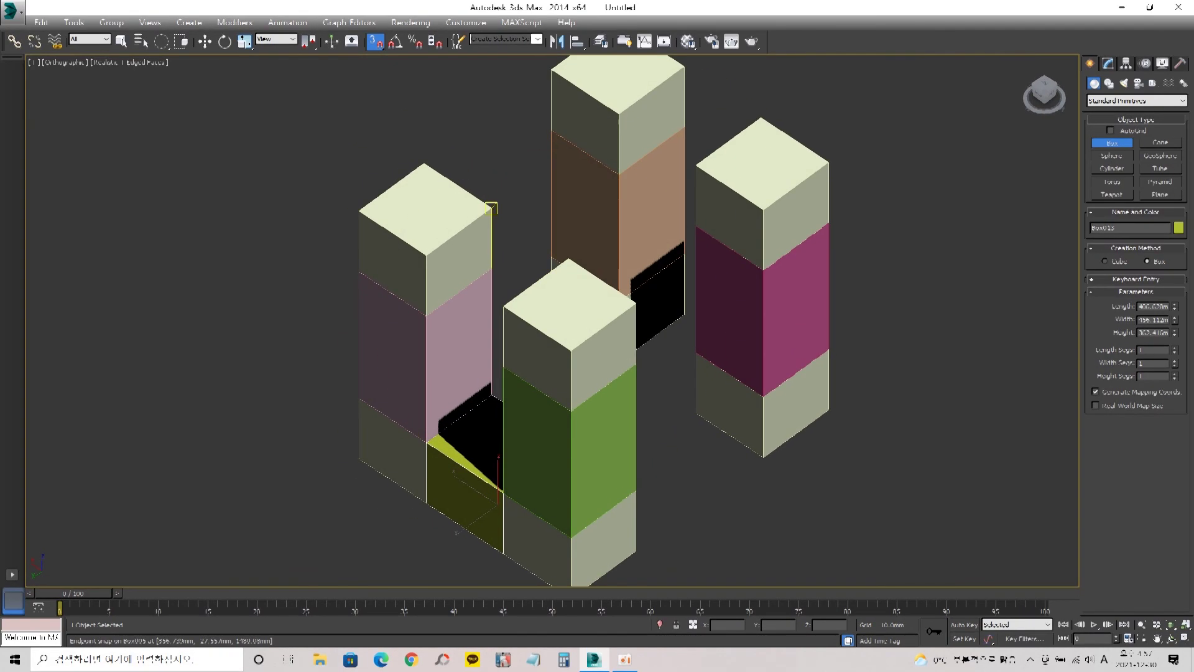
drag(491, 205, 616, 115)
drag(505, 298, 503, 305)
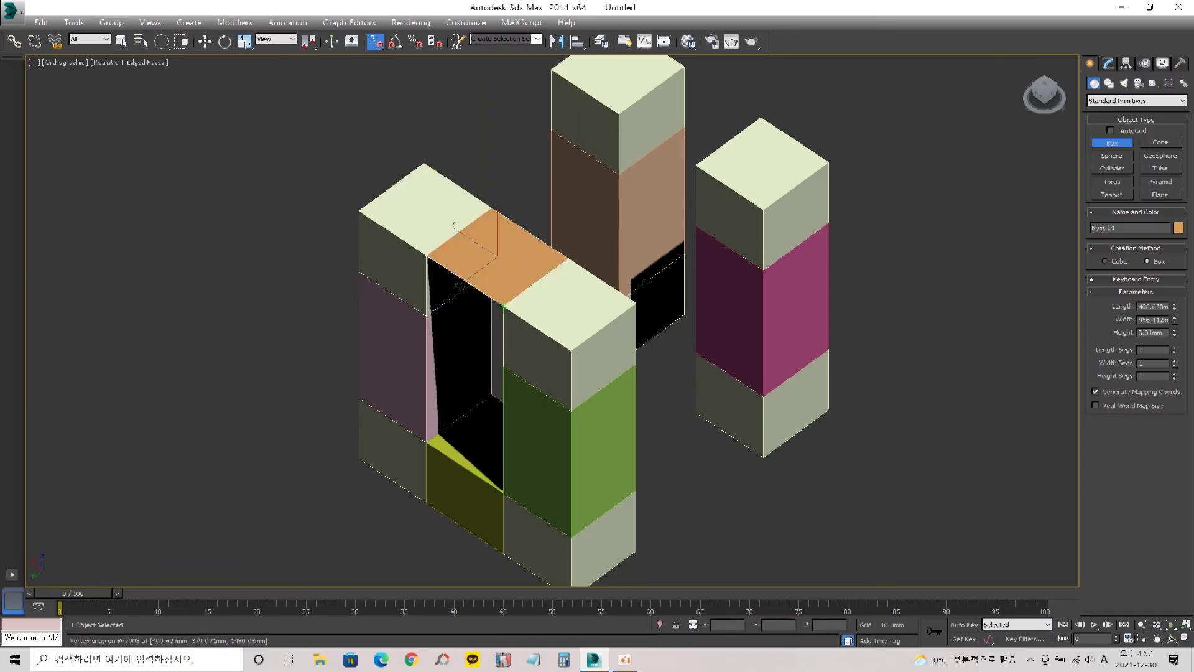
click(504, 366)
- Draw two snapped top beams, joining the magenta column to the brown column and to the green column
middle_drag(696, 165, 677, 235)
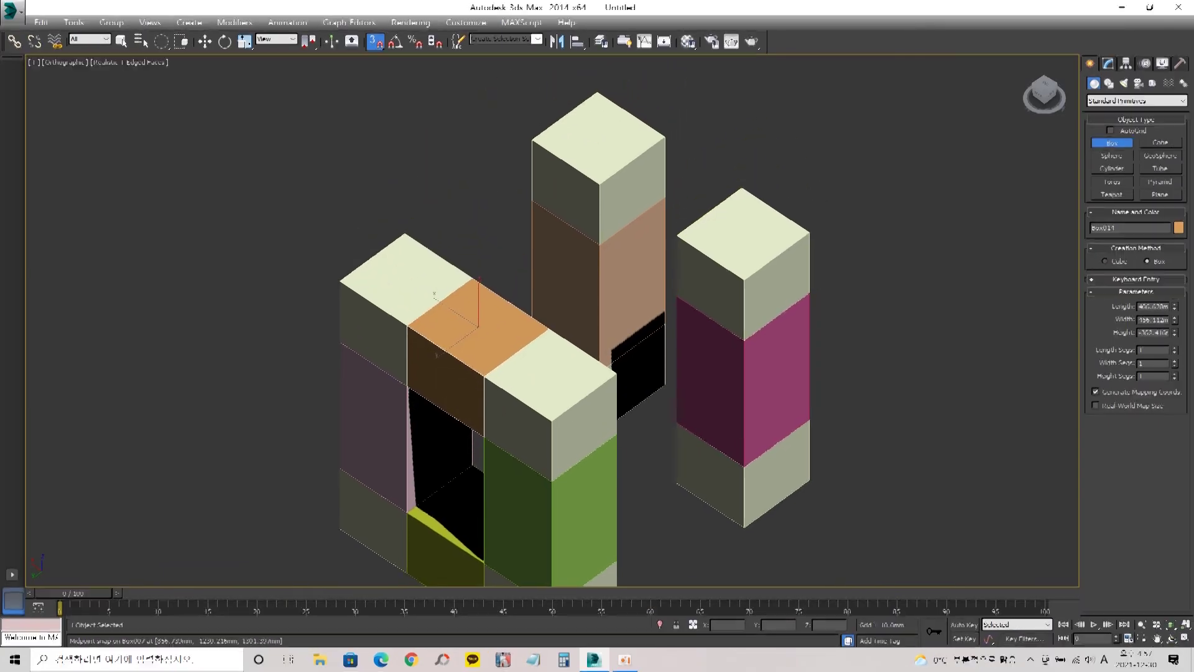
drag(665, 136, 677, 235)
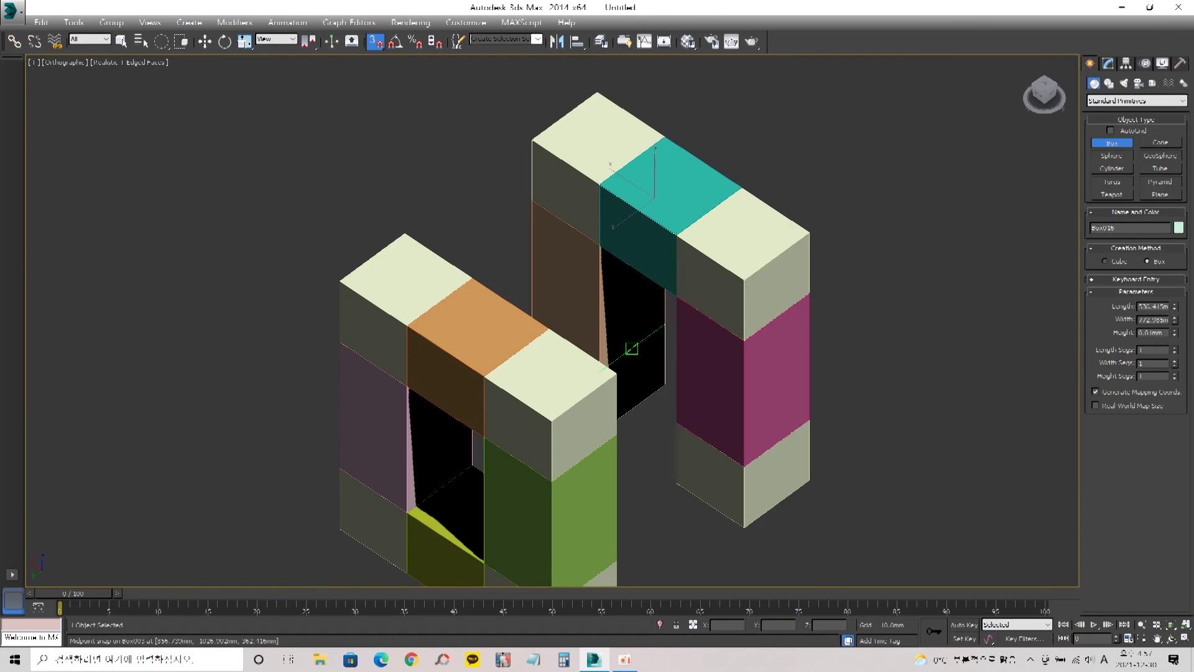
drag(632, 346, 632, 373)
click(616, 434)
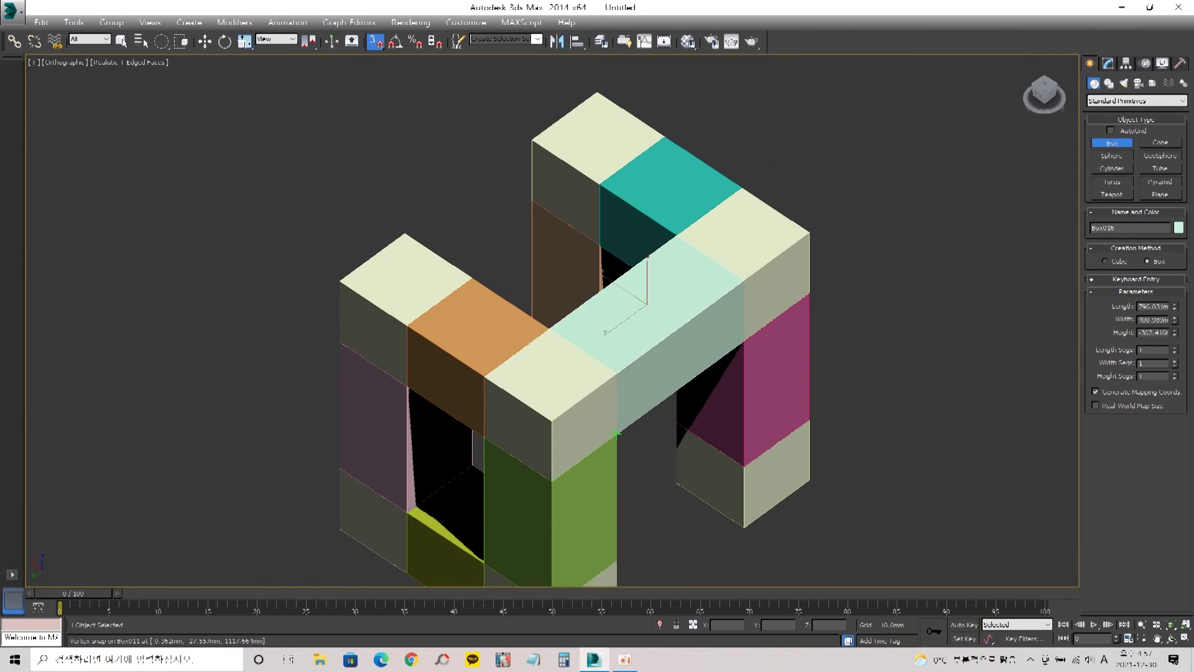
- Draw snapped beams joining the brown and light pink columns at top and bottom, and the green and magenta columns at the bottom
alt+middle_drag(585, 374, 827, 358)
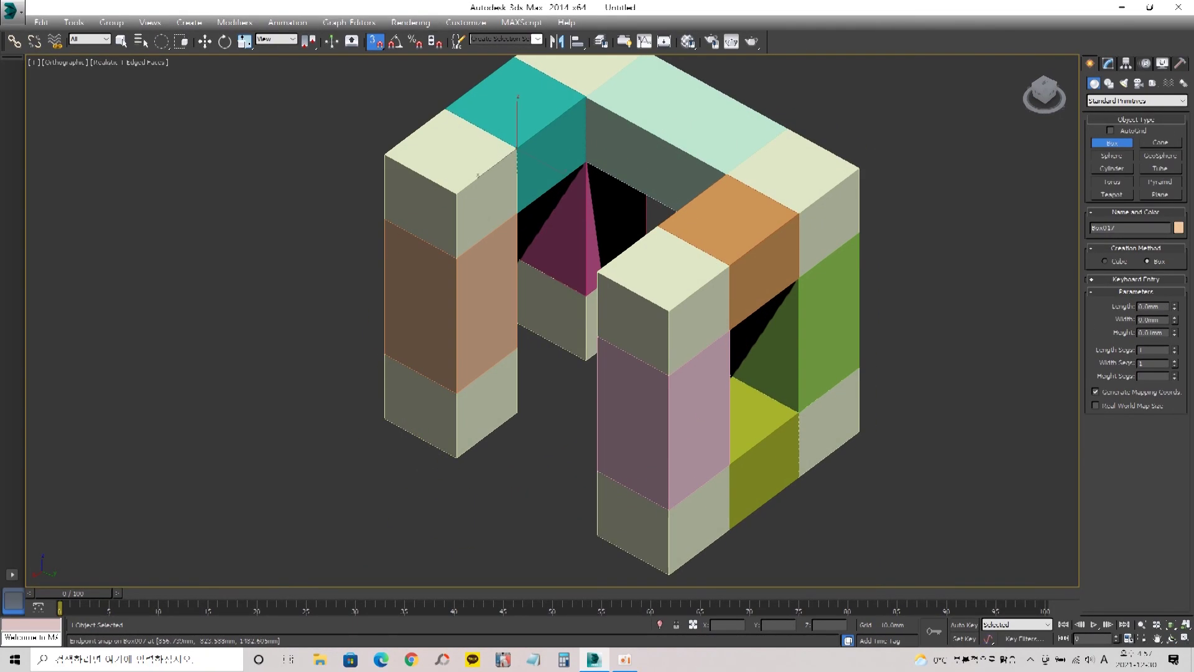
drag(517, 148, 597, 271)
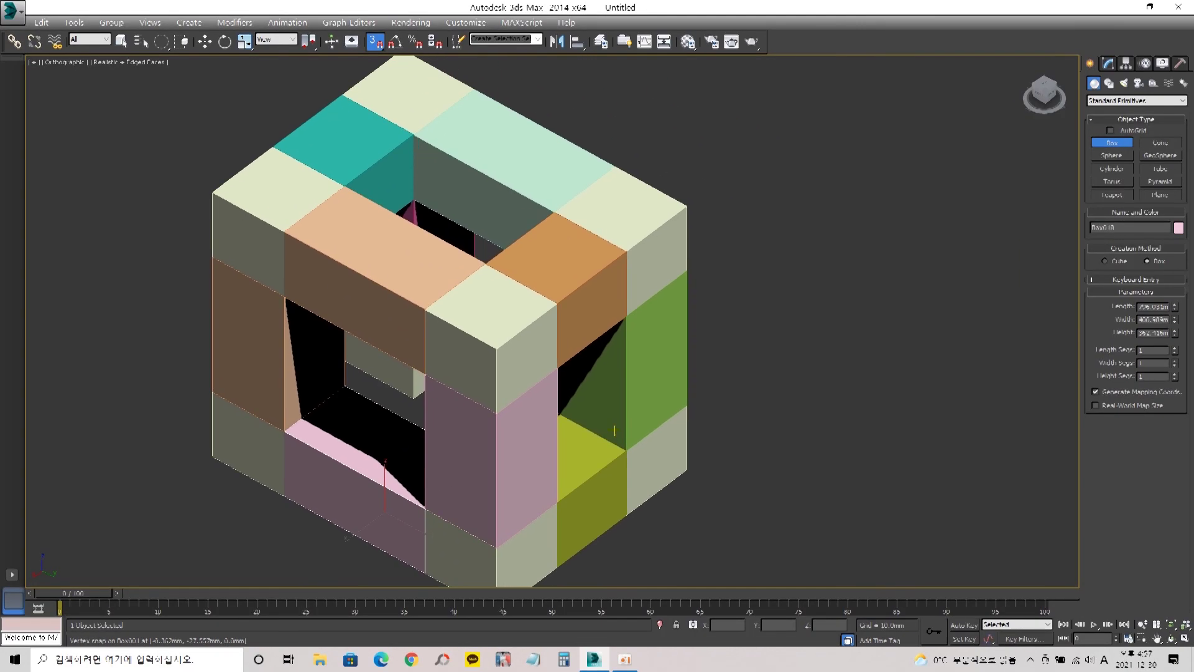
alt+middle_drag(786, 392, 609, 392)
drag(603, 395, 536, 543)
click(536, 380)
alt+middle_drag(537, 379, 593, 356)
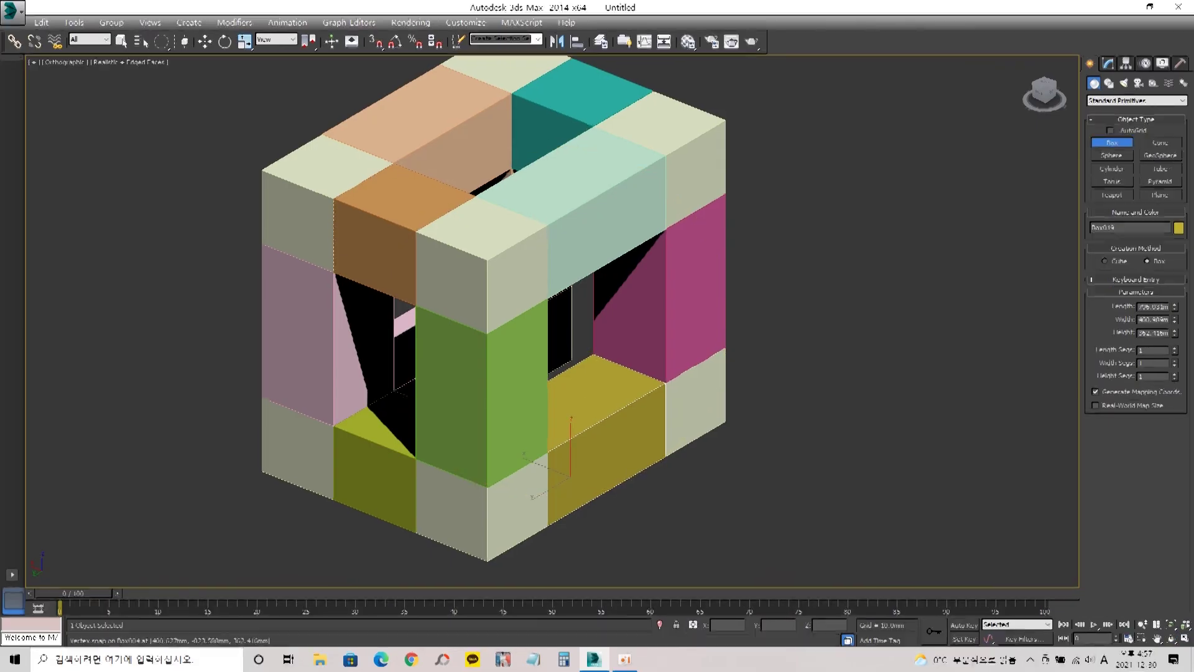
- End box creation, switch the view to perspective with the whole cube frame visible, and show the four-viewport layout
scroll(595, 323, down, 3)
scroll(595, 323, up, 2)
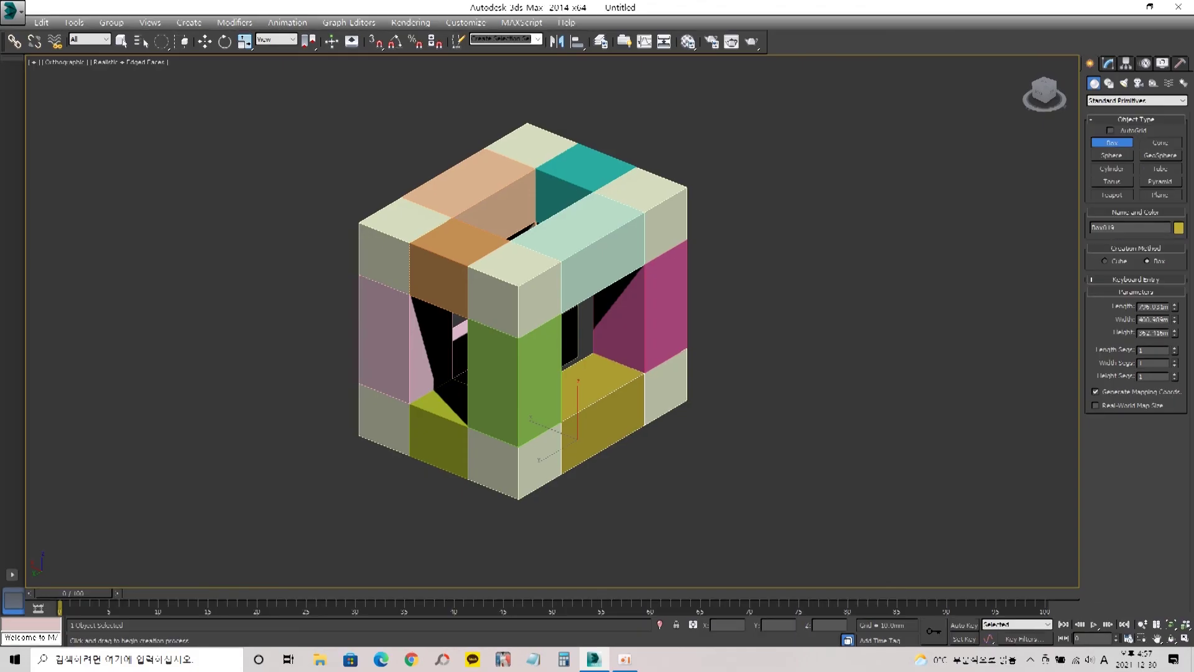
key(w)
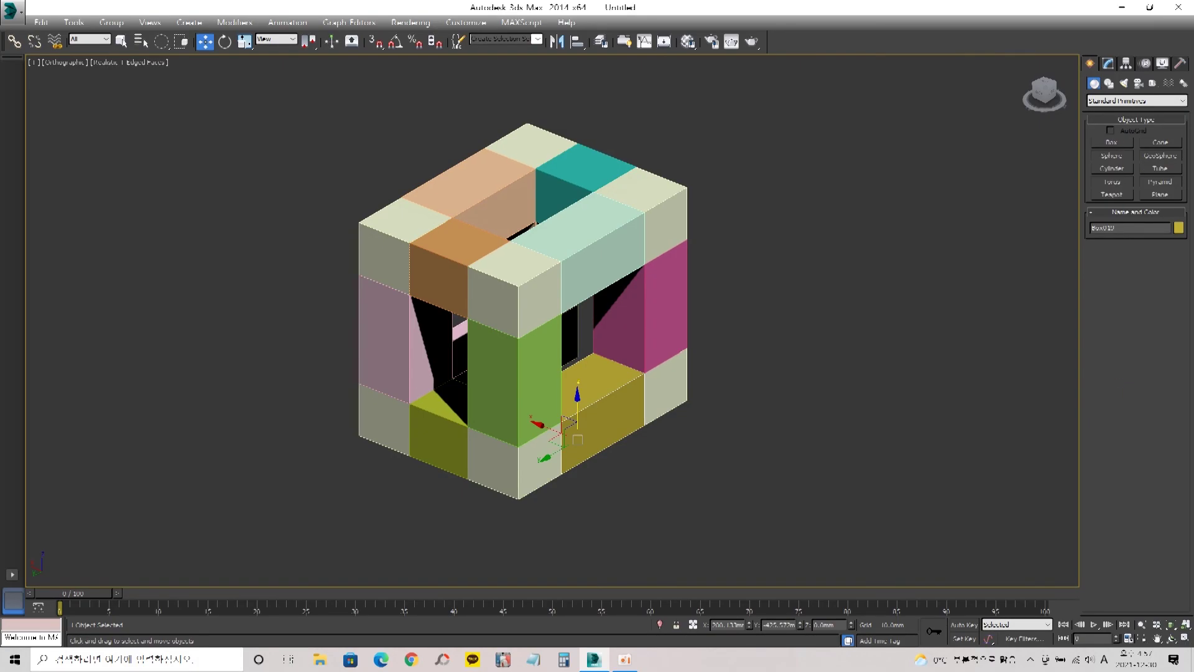
key(p)
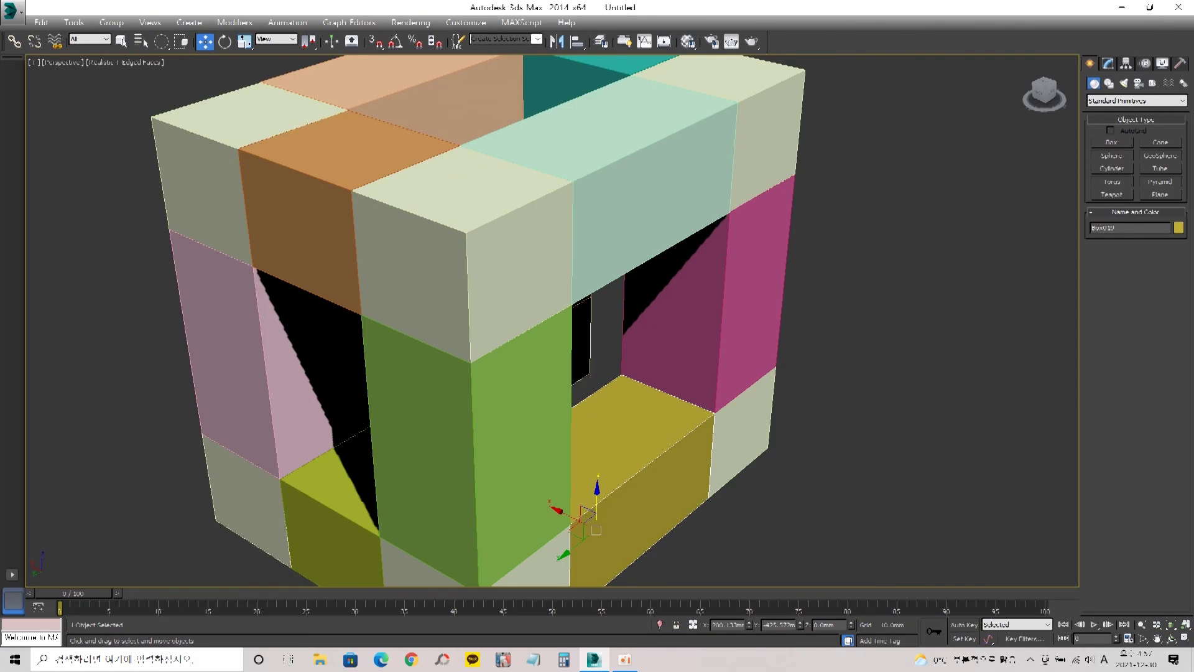
key(alt+z)
scroll(565, 249, down, 4)
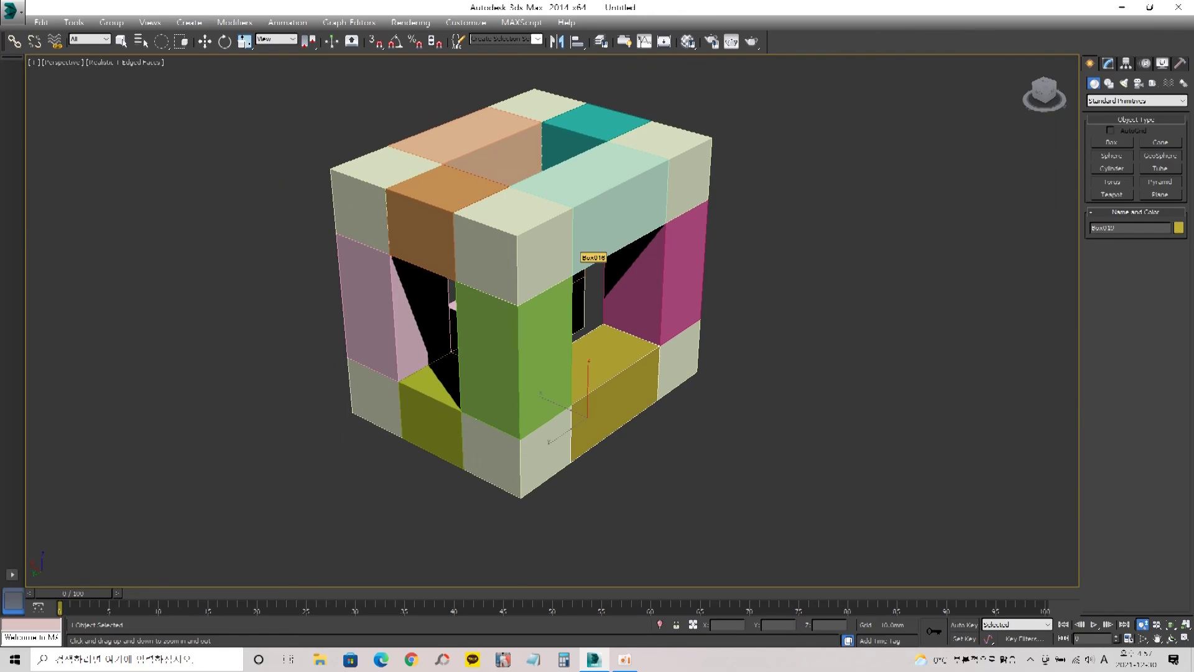
scroll(558, 261, up, 3)
scroll(635, 272, down, 5)
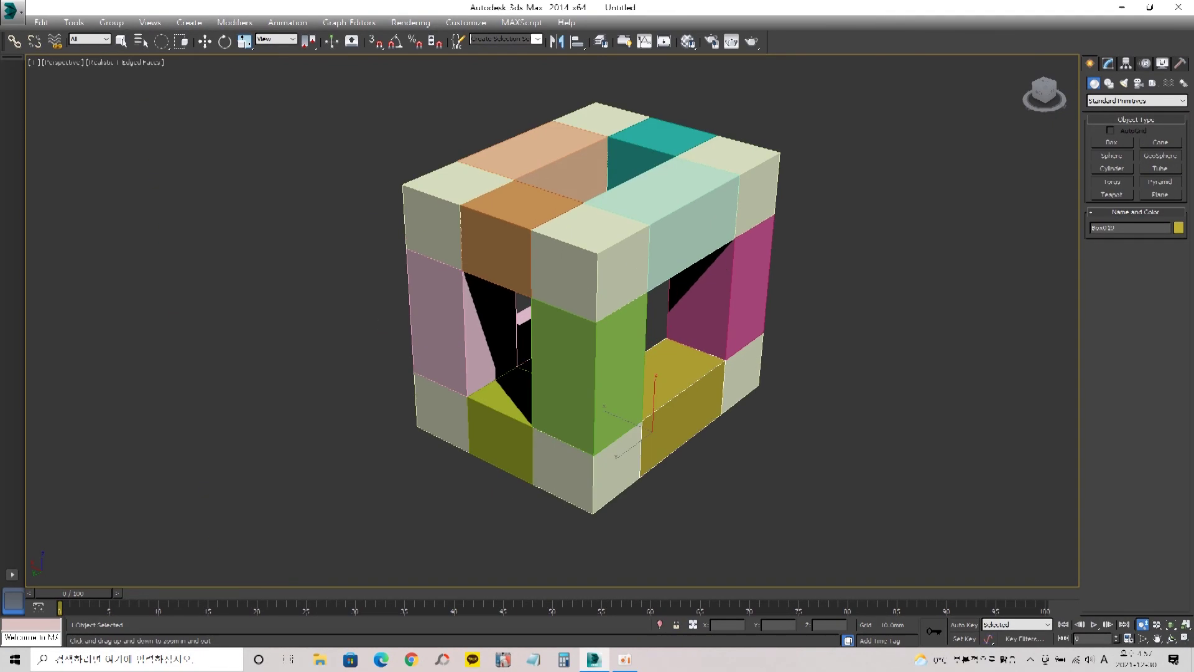
key(alt+w)
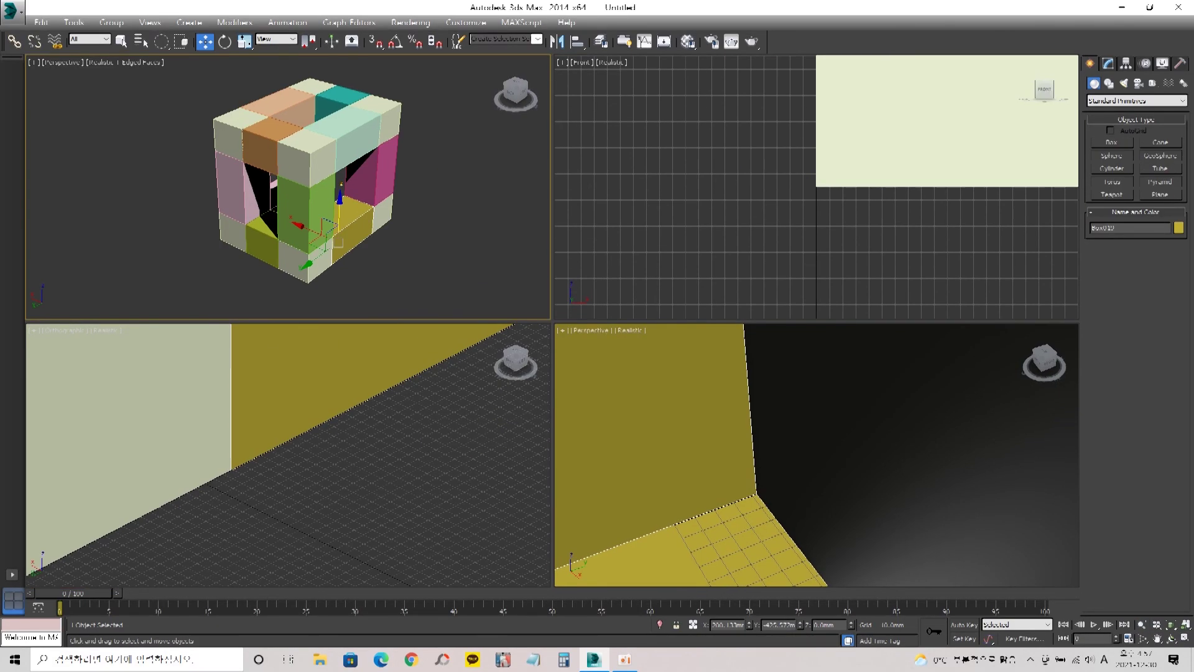
- Switch the active perspective viewport to a right view and fit the whole cube frame in both the right and front views
key(r)
key(z)
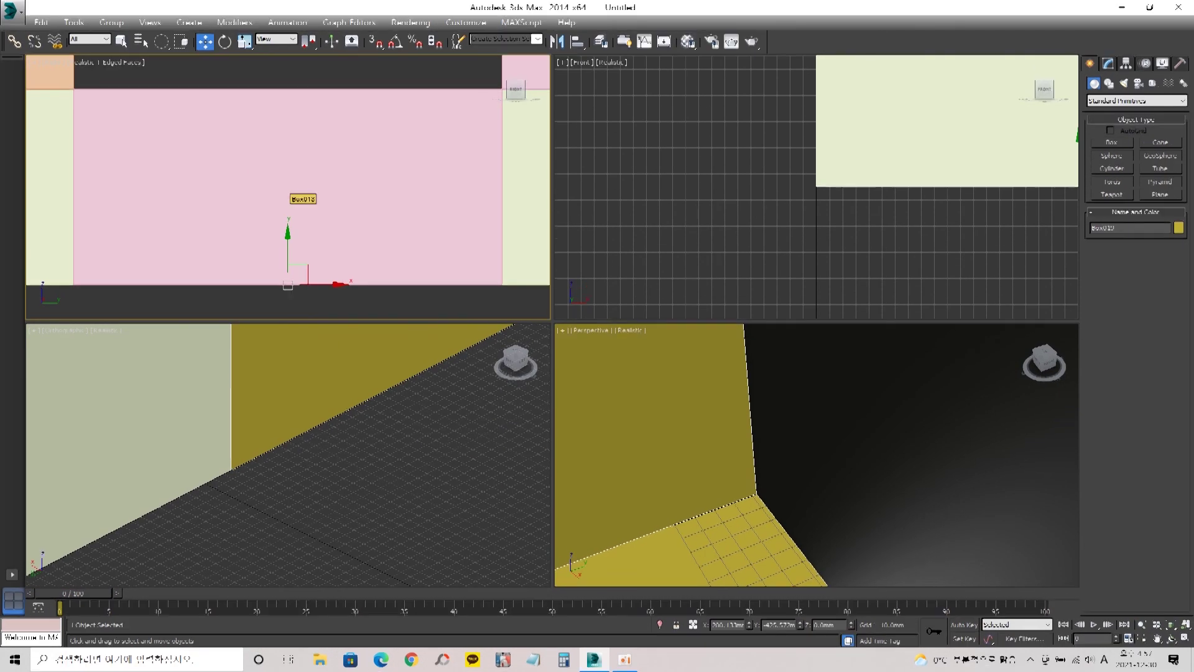
scroll(293, 241, down, 5)
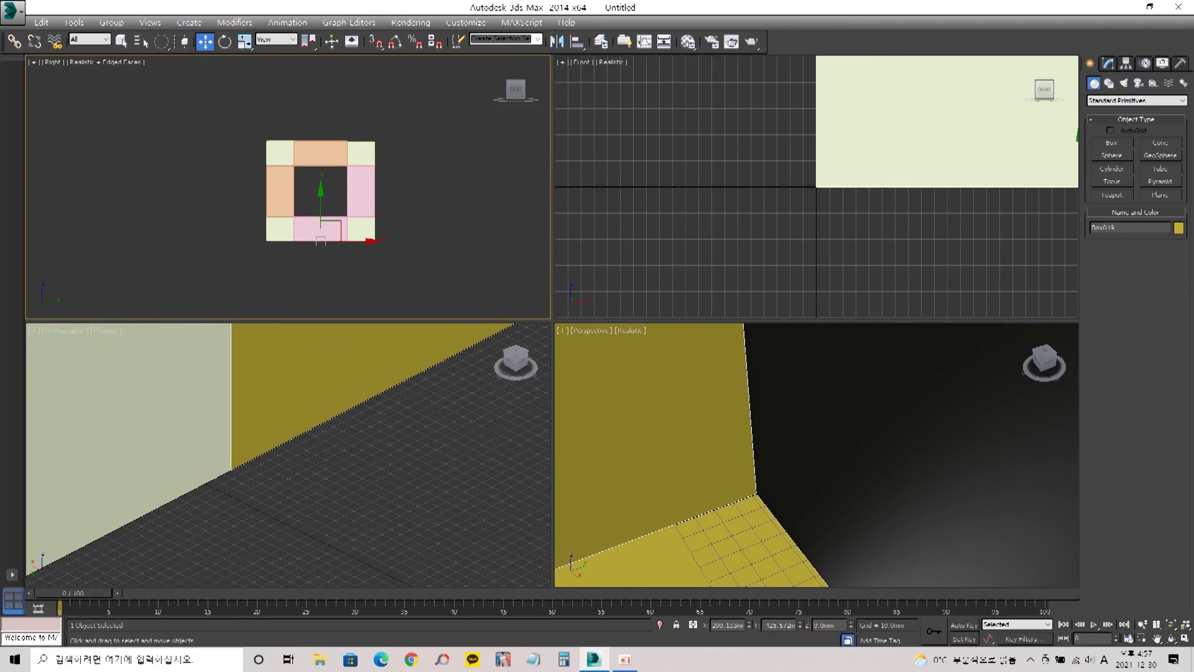
click(445, 215)
click(684, 242)
scroll(743, 163, down, 4)
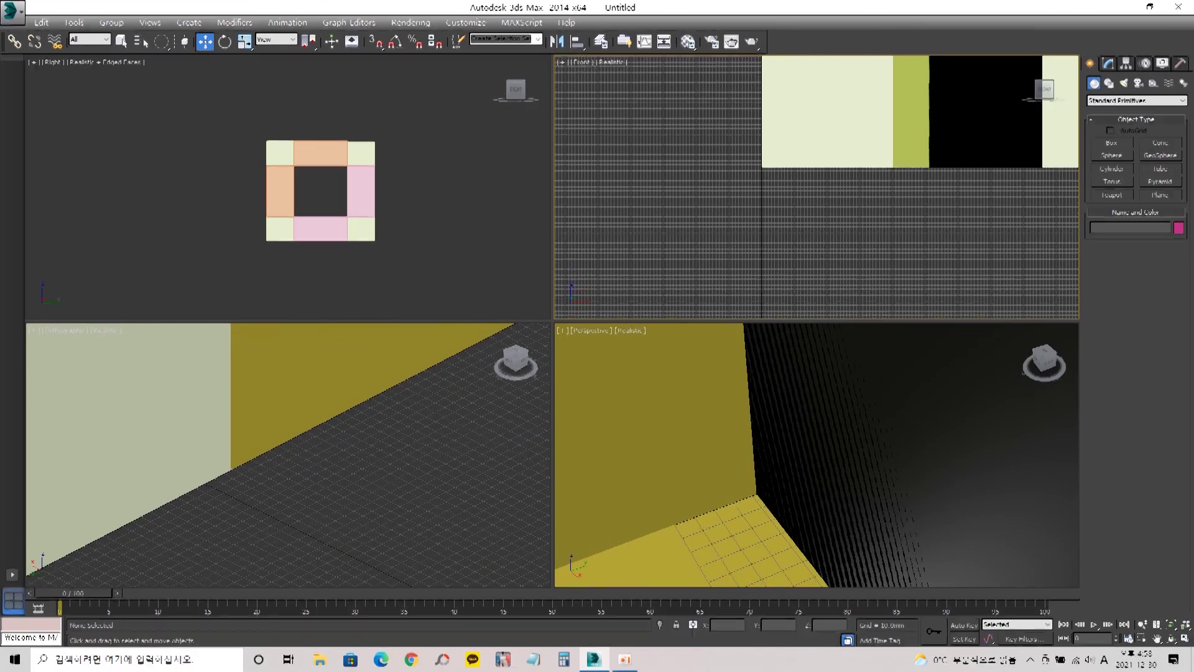
middle_drag(760, 138, 681, 261)
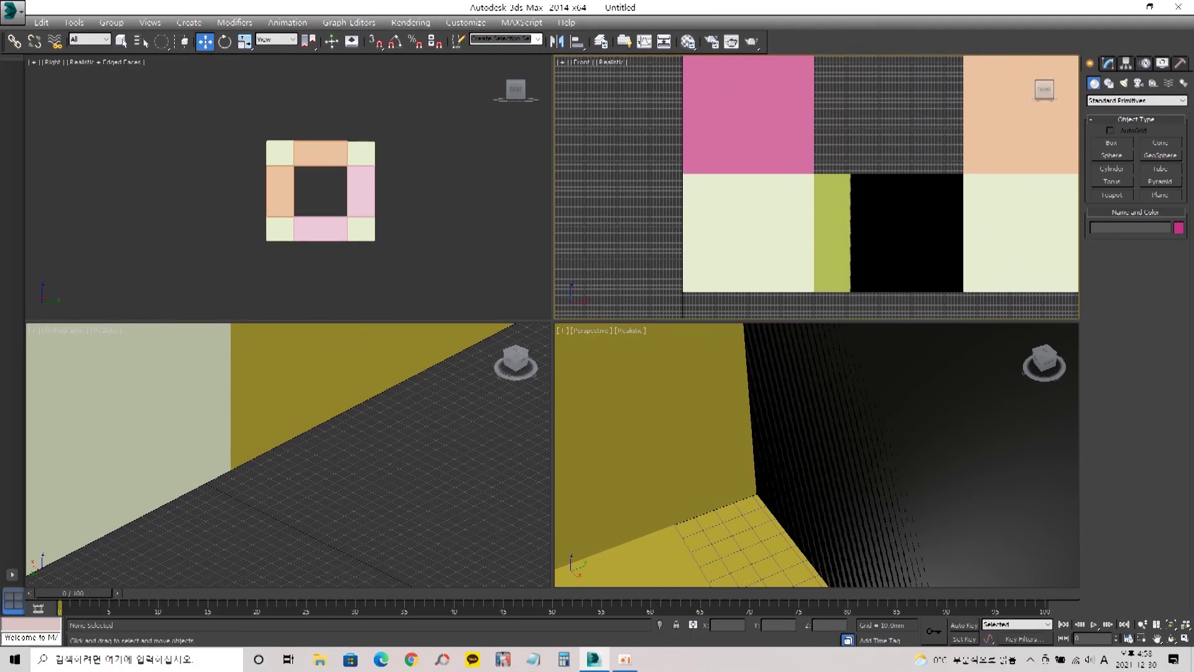
scroll(681, 261, down, 4)
- Switch the orthographic viewport to a left view with its grid hidden, and frame the whole cube frame in the left and perspective views
click(386, 435)
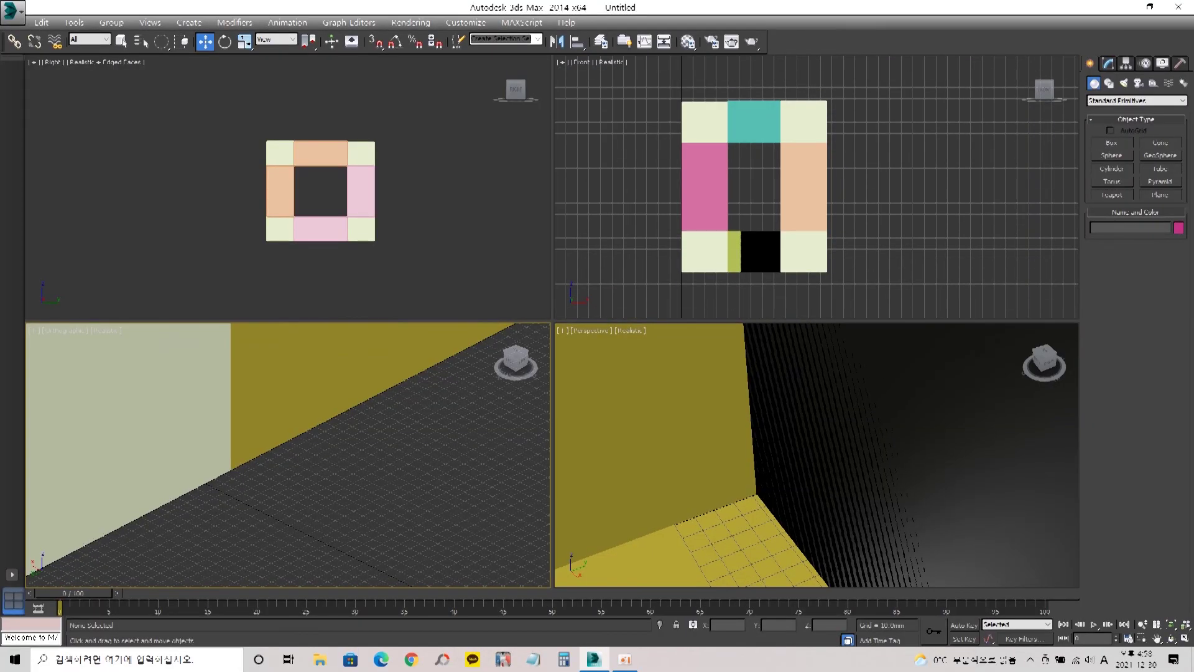
key(l)
scroll(292, 435, down, 6)
key(g)
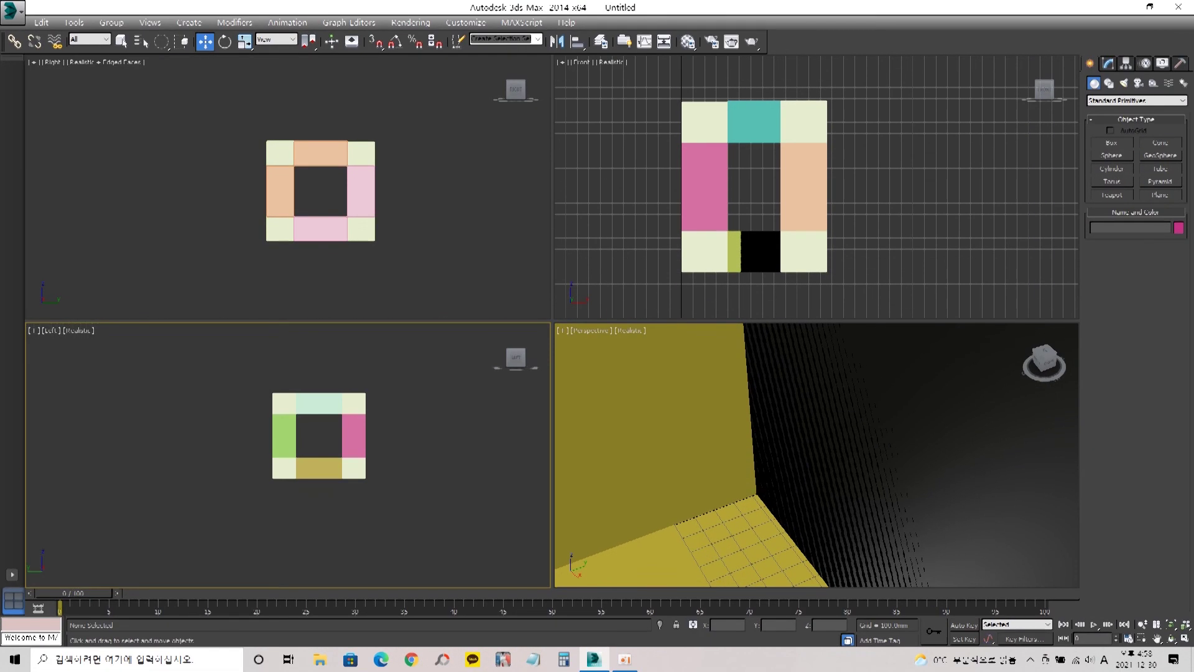
middle_click(770, 369)
scroll(770, 368, down, 10)
scroll(770, 368, up, 5)
alt+middle_drag(770, 369, 778, 442)
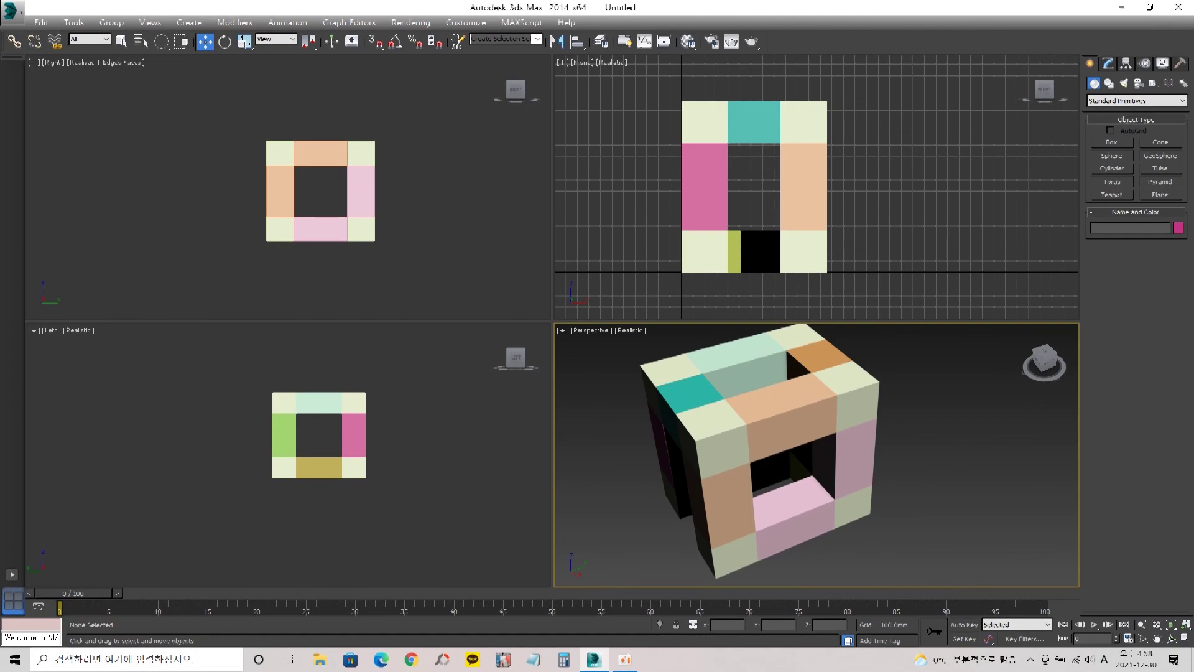
- Maximize the perspective viewport and bridge the bottom cubes of the magenta and peach columns with a snapped box about 362 mm high
click(789, 404)
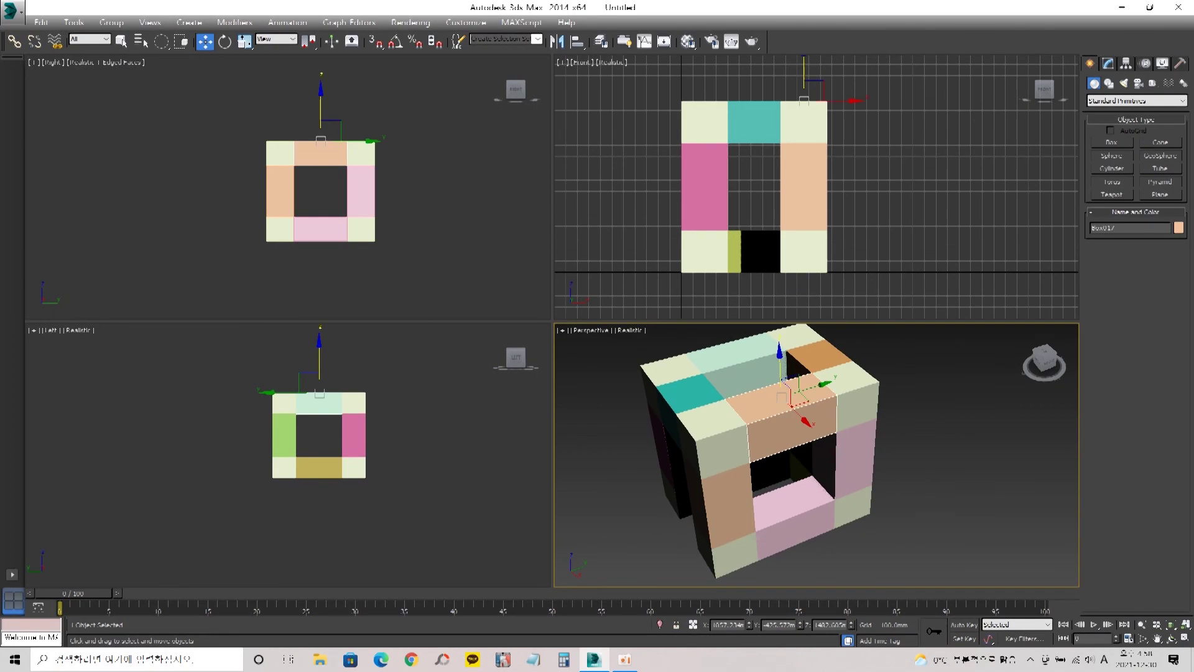
key(alt+w)
scroll(552, 311, down, 3)
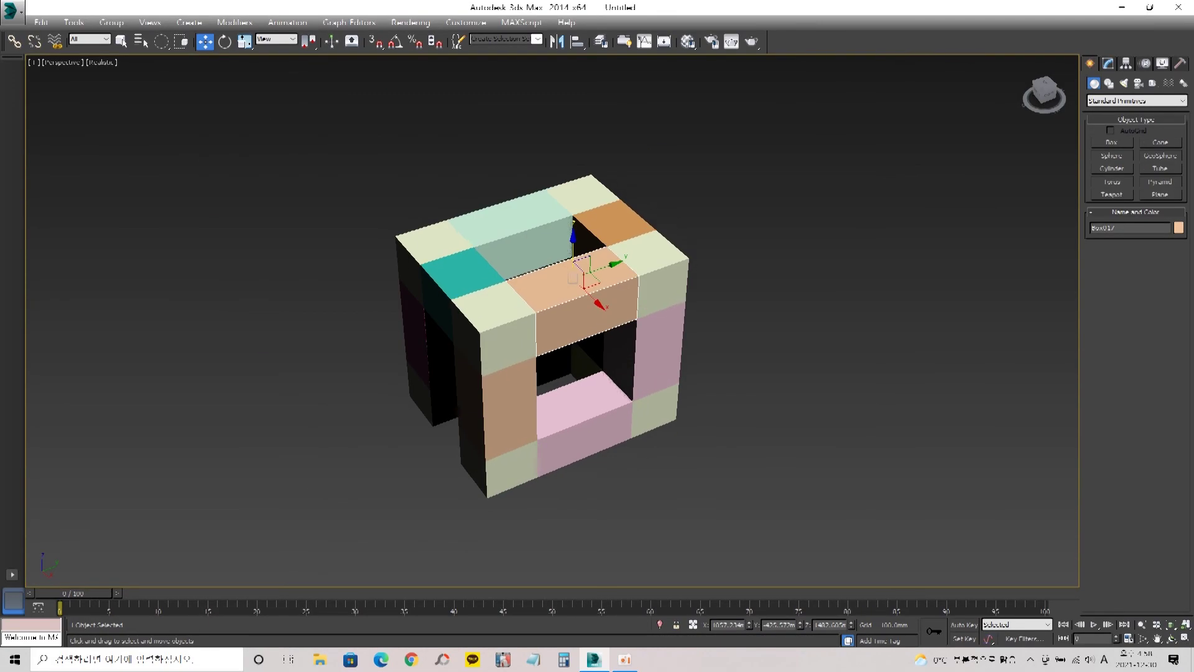
key(e)
drag(547, 336, 355, 296)
key(w)
click(1112, 142)
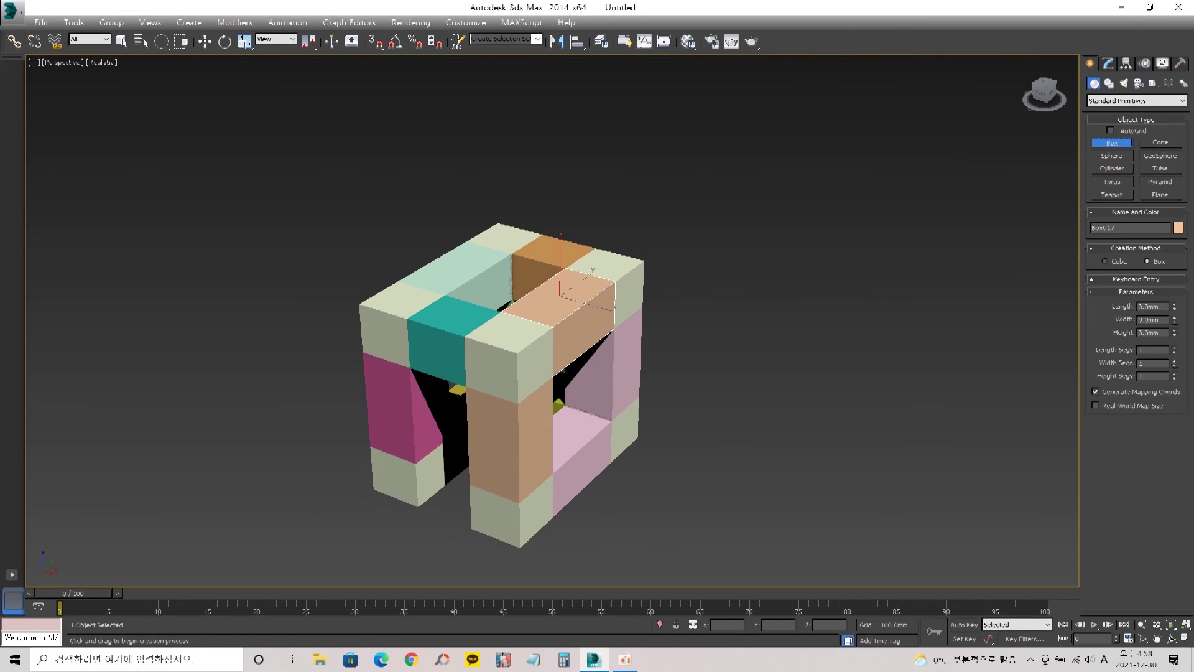
drag(452, 479, 415, 464)
click(416, 464)
key(ctrl+r)
mouse_move(587, 456)
mouse_down()
mouse_move(457, 489)
mouse_move(569, 450)
mouse_up()
middle_drag(569, 450, 516, 375)
key(s)
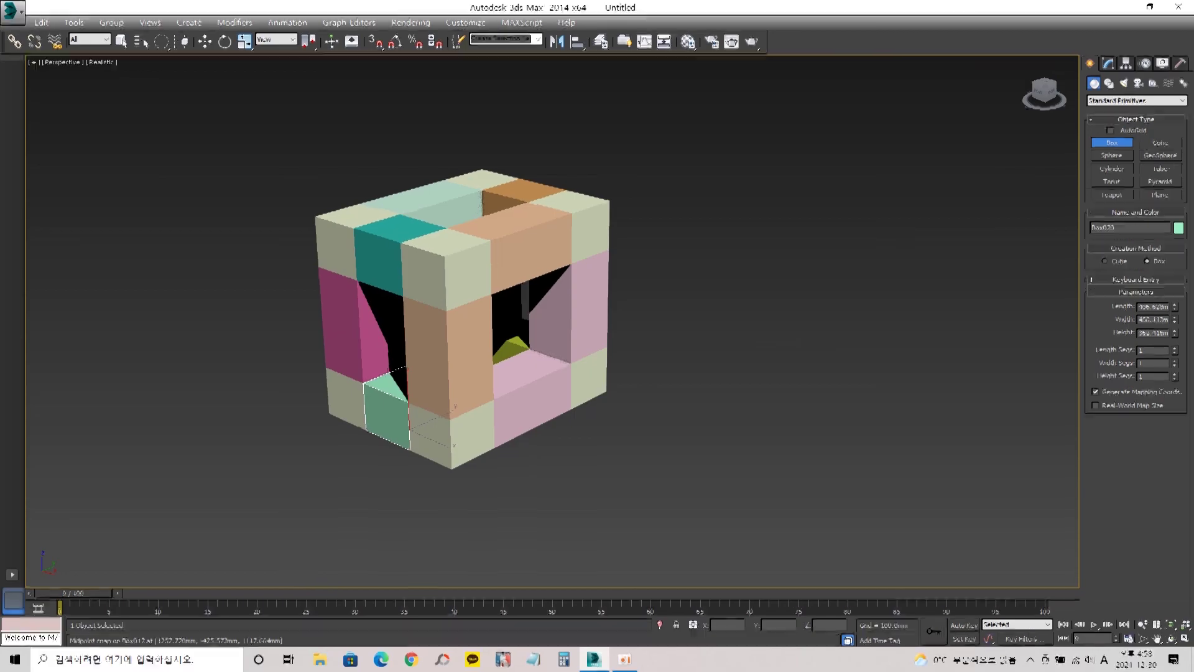